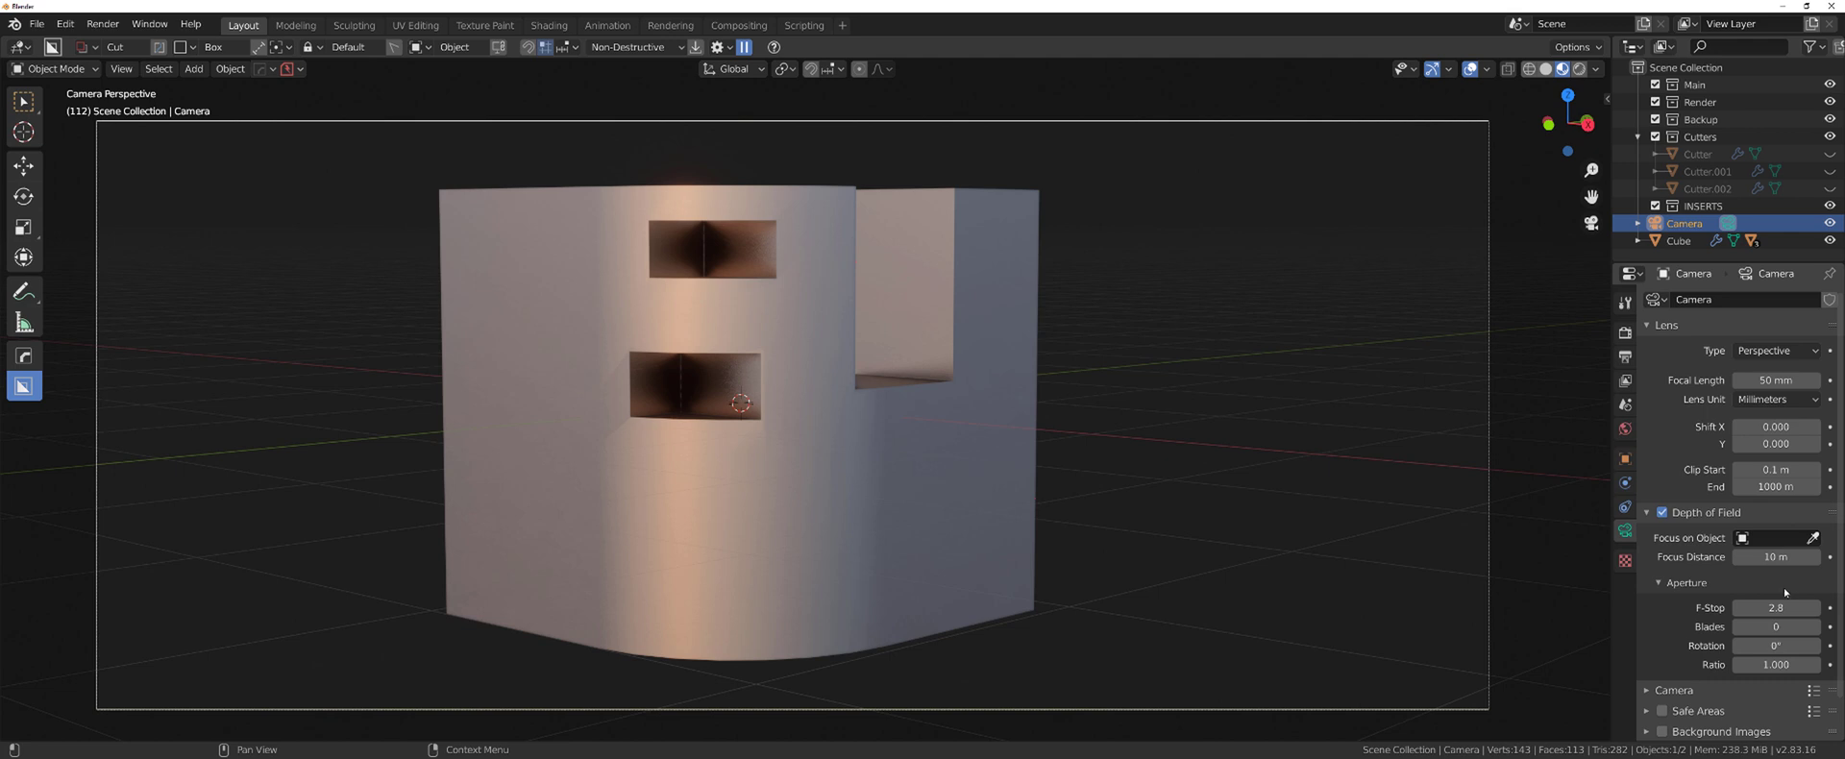
Set the camera's depth-of-field F-Stop to 1.2 and make the Cube its focus object
left_click_drag(1778, 606, 1363, 454)
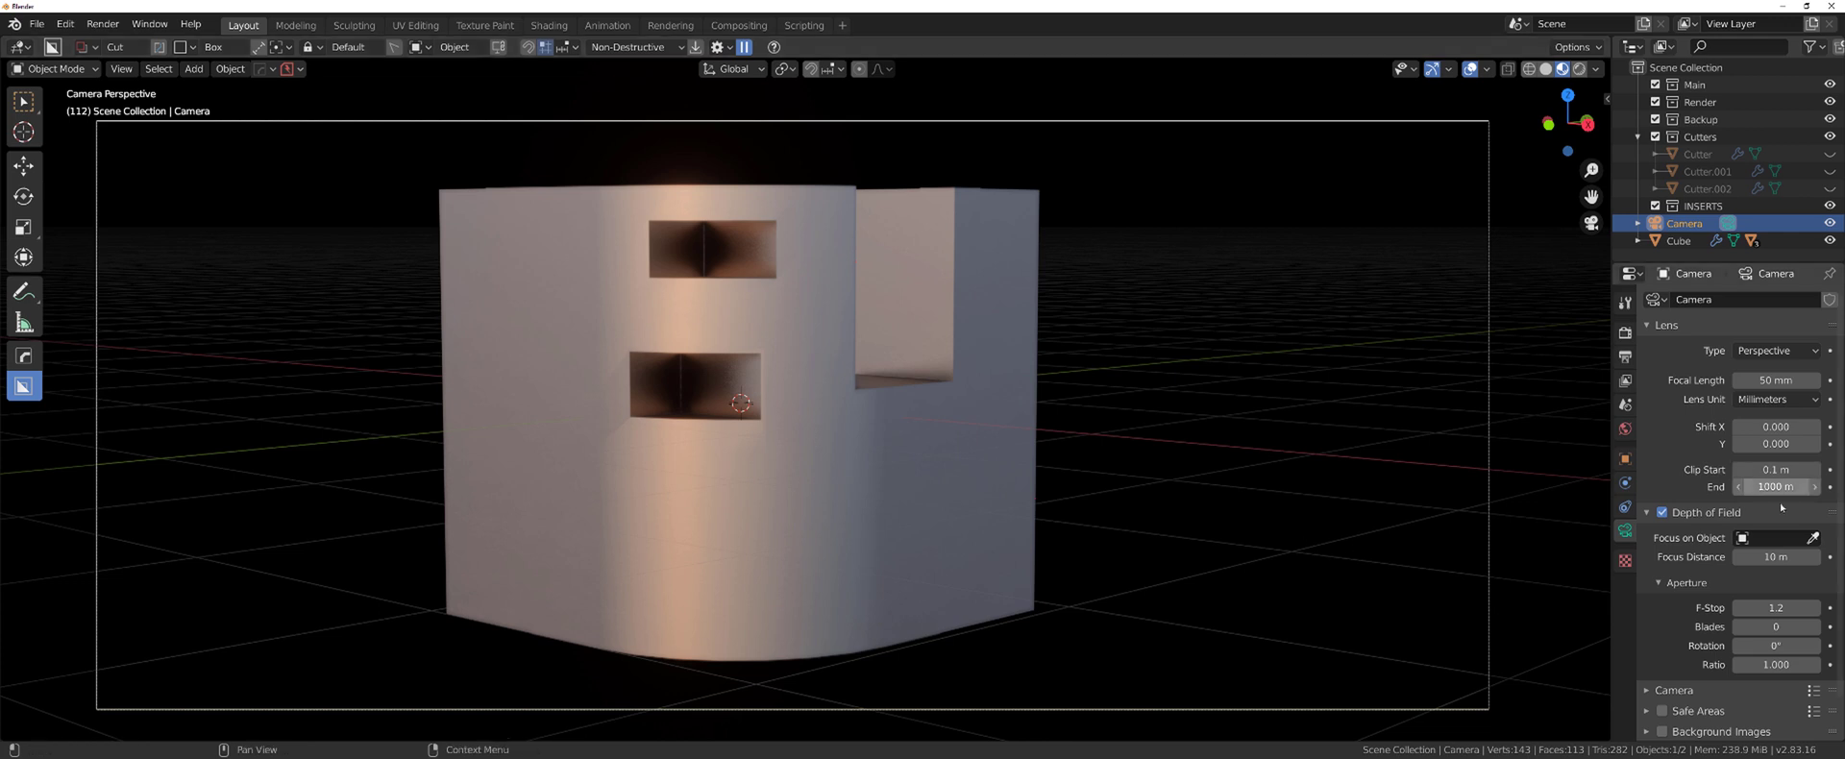
left_click(1813, 537)
left_click(770, 343)
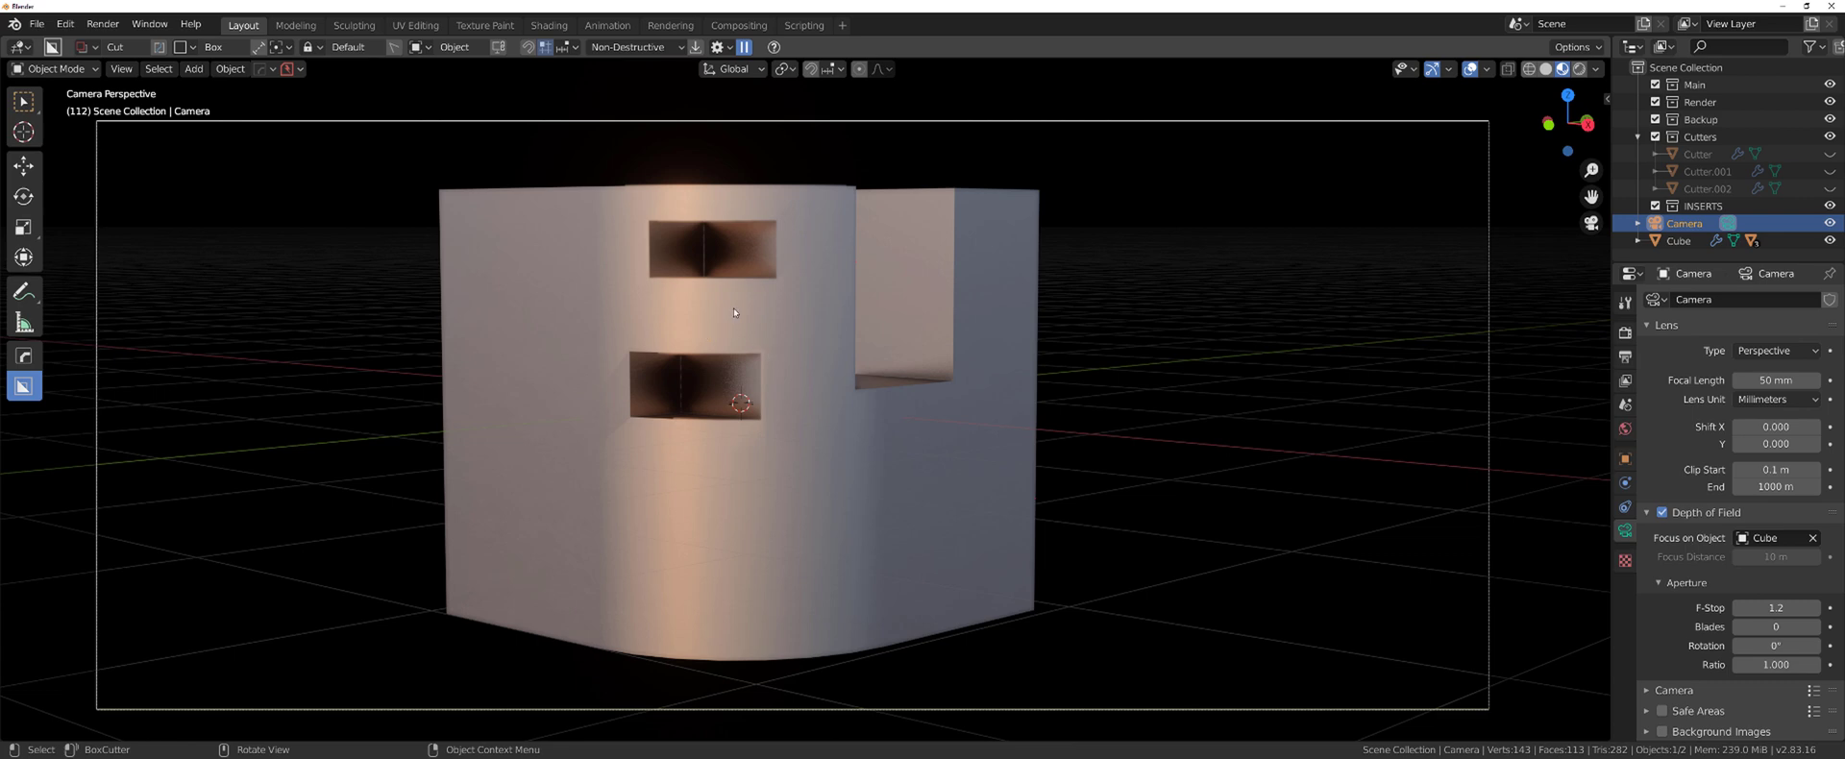
scroll(766, 311, "up", 6)
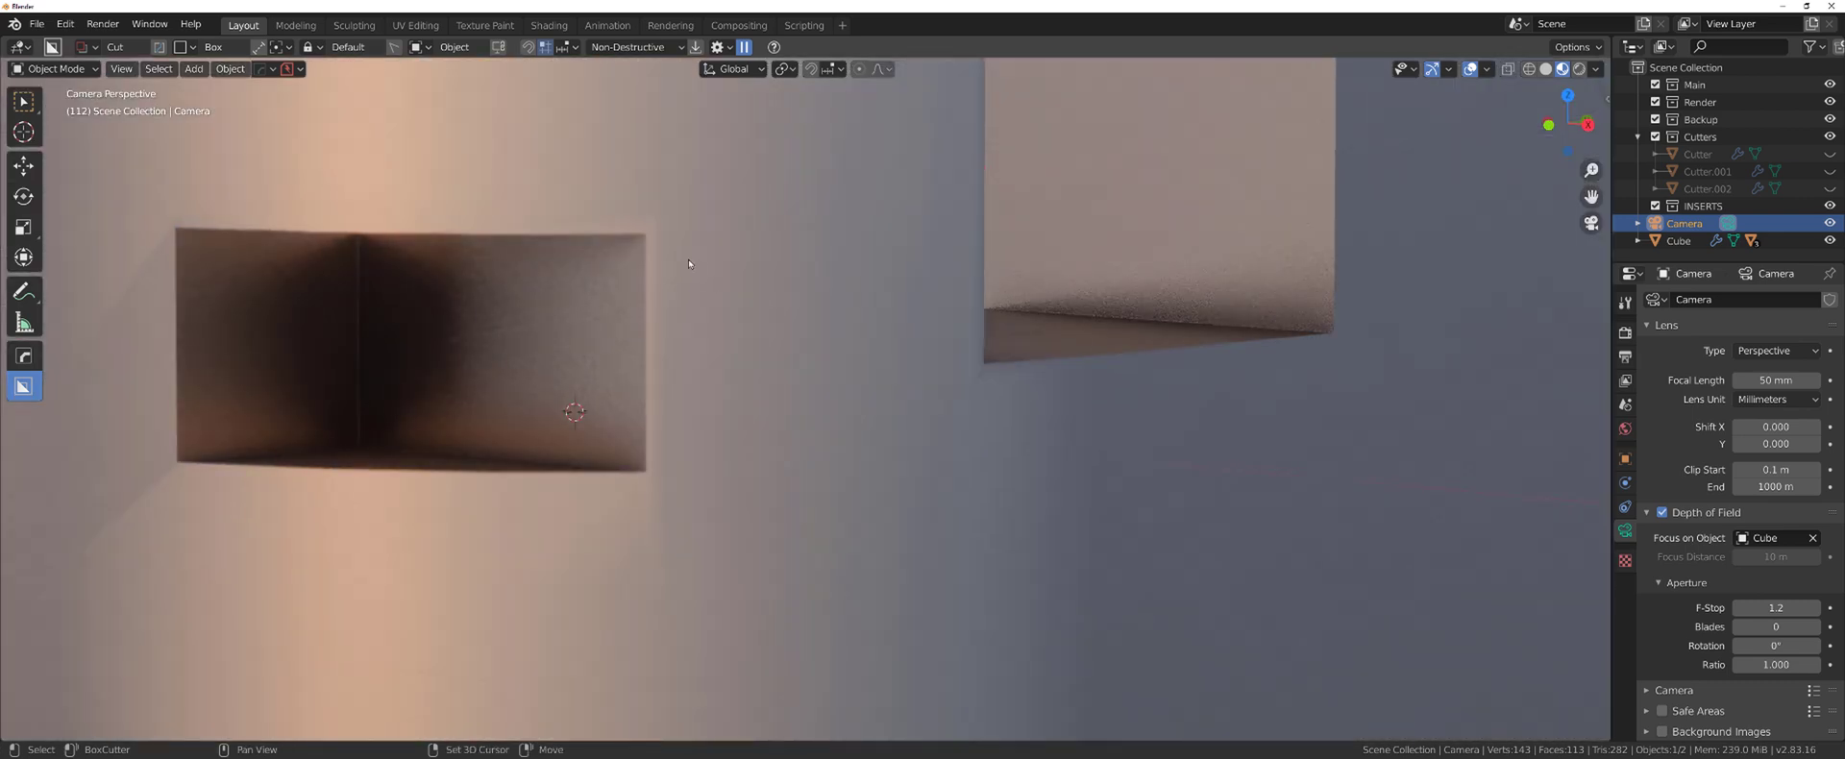
middle_click_drag(733, 325, 846, 399, "shift")
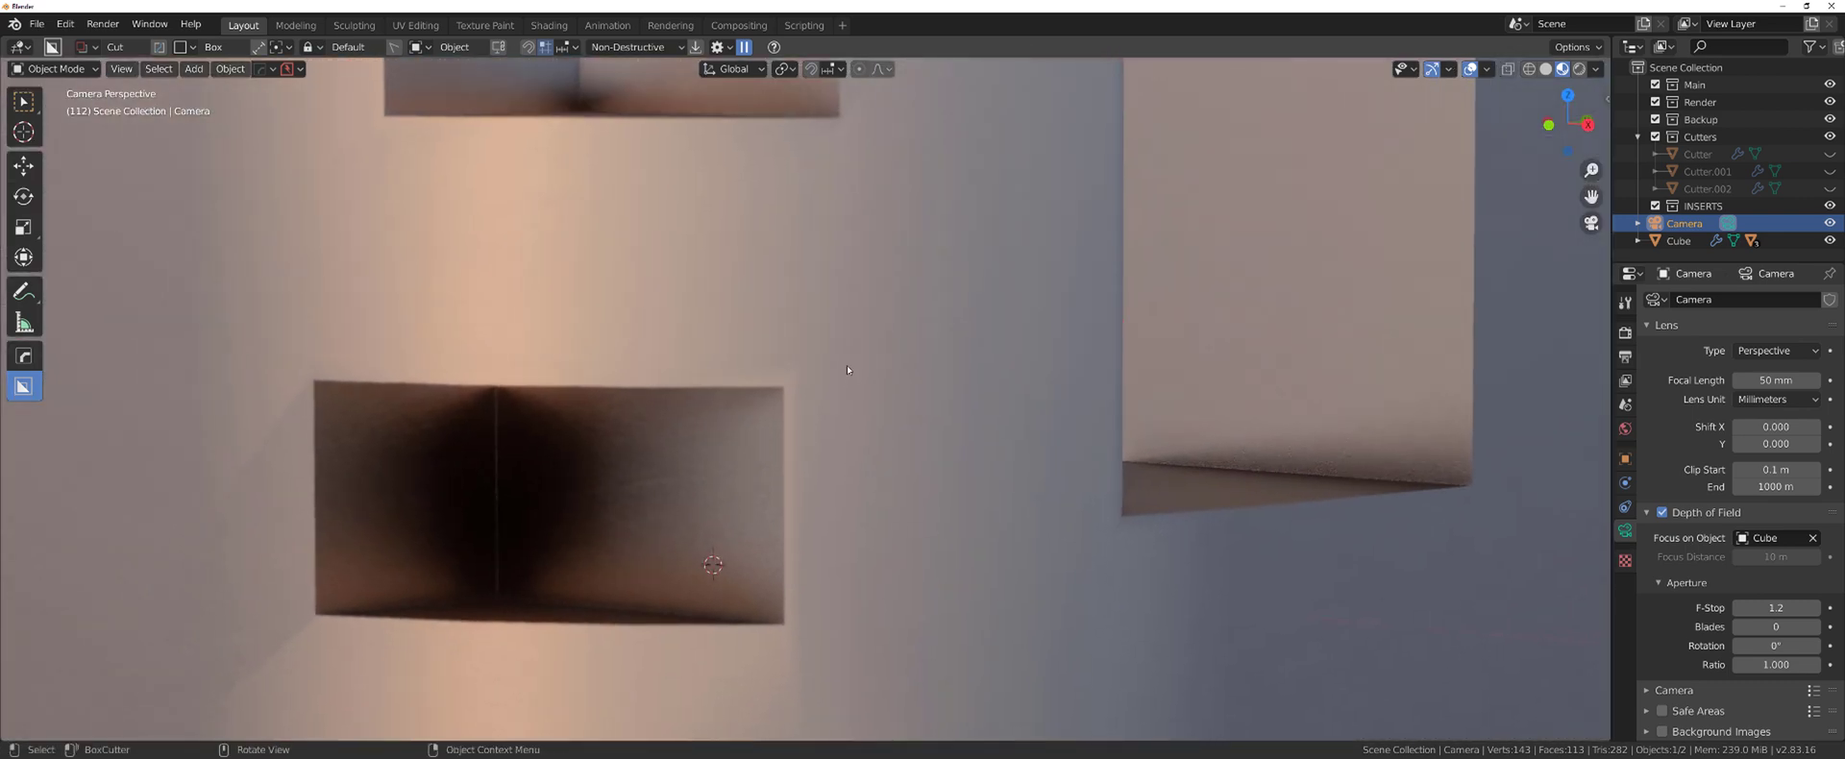
scroll(837, 336, "down", 8)
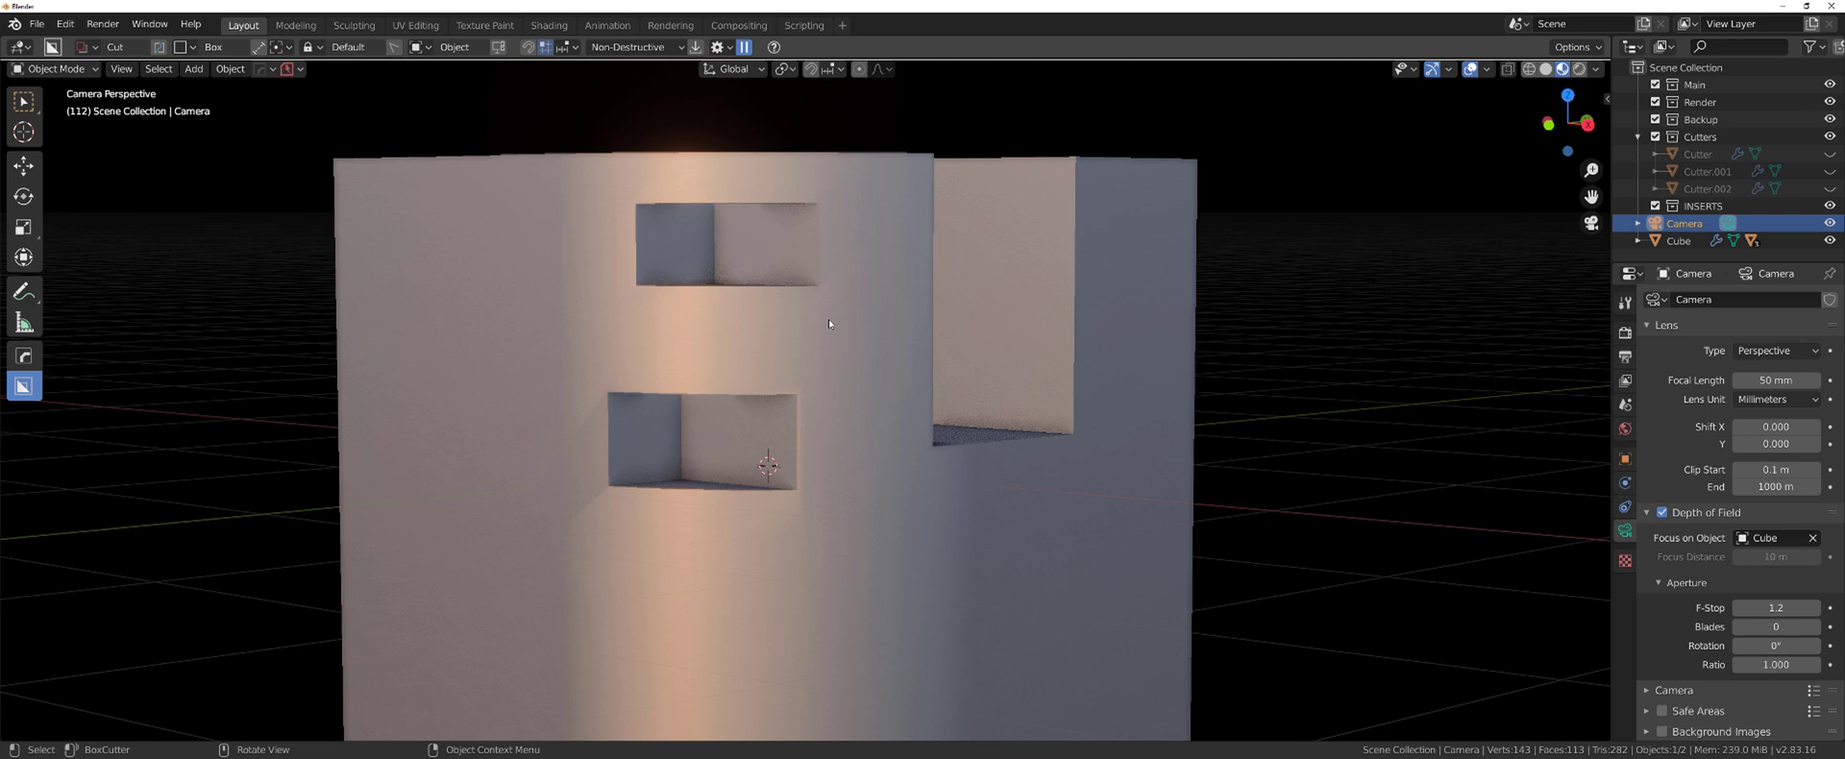
Examine the layout of the rounded block and the camera from above in orthographic projection
key("KP_0")
middle_click_drag(753, 166, 827, 387, "shift")
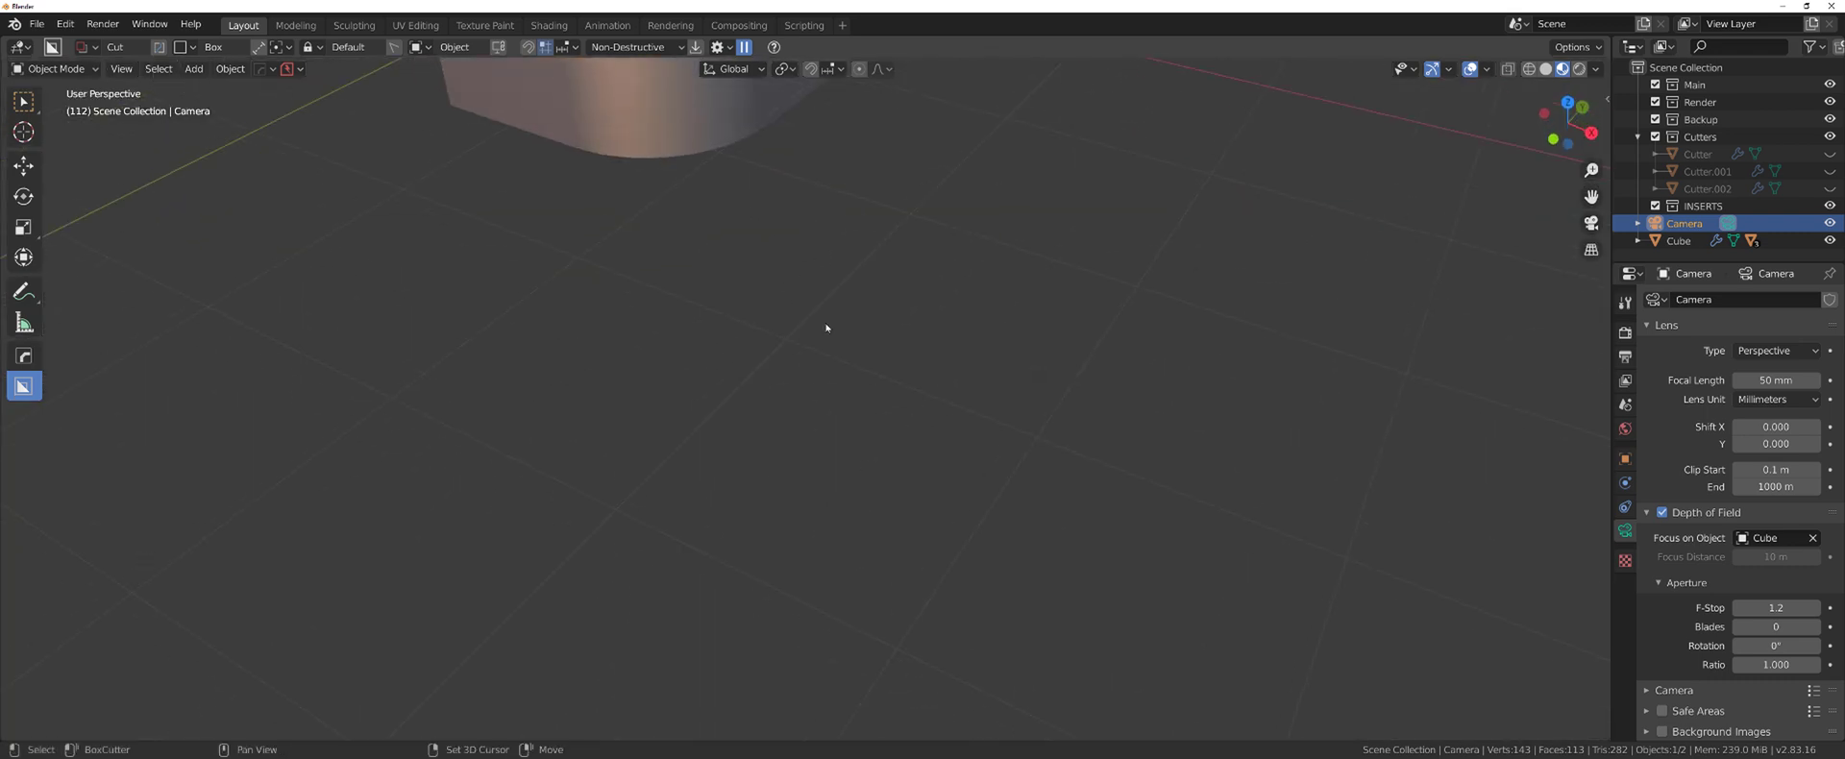
key("KP_1")
middle_click_drag(874, 507, 784, 396, "shift")
key("KP_7")
key("KP_5")
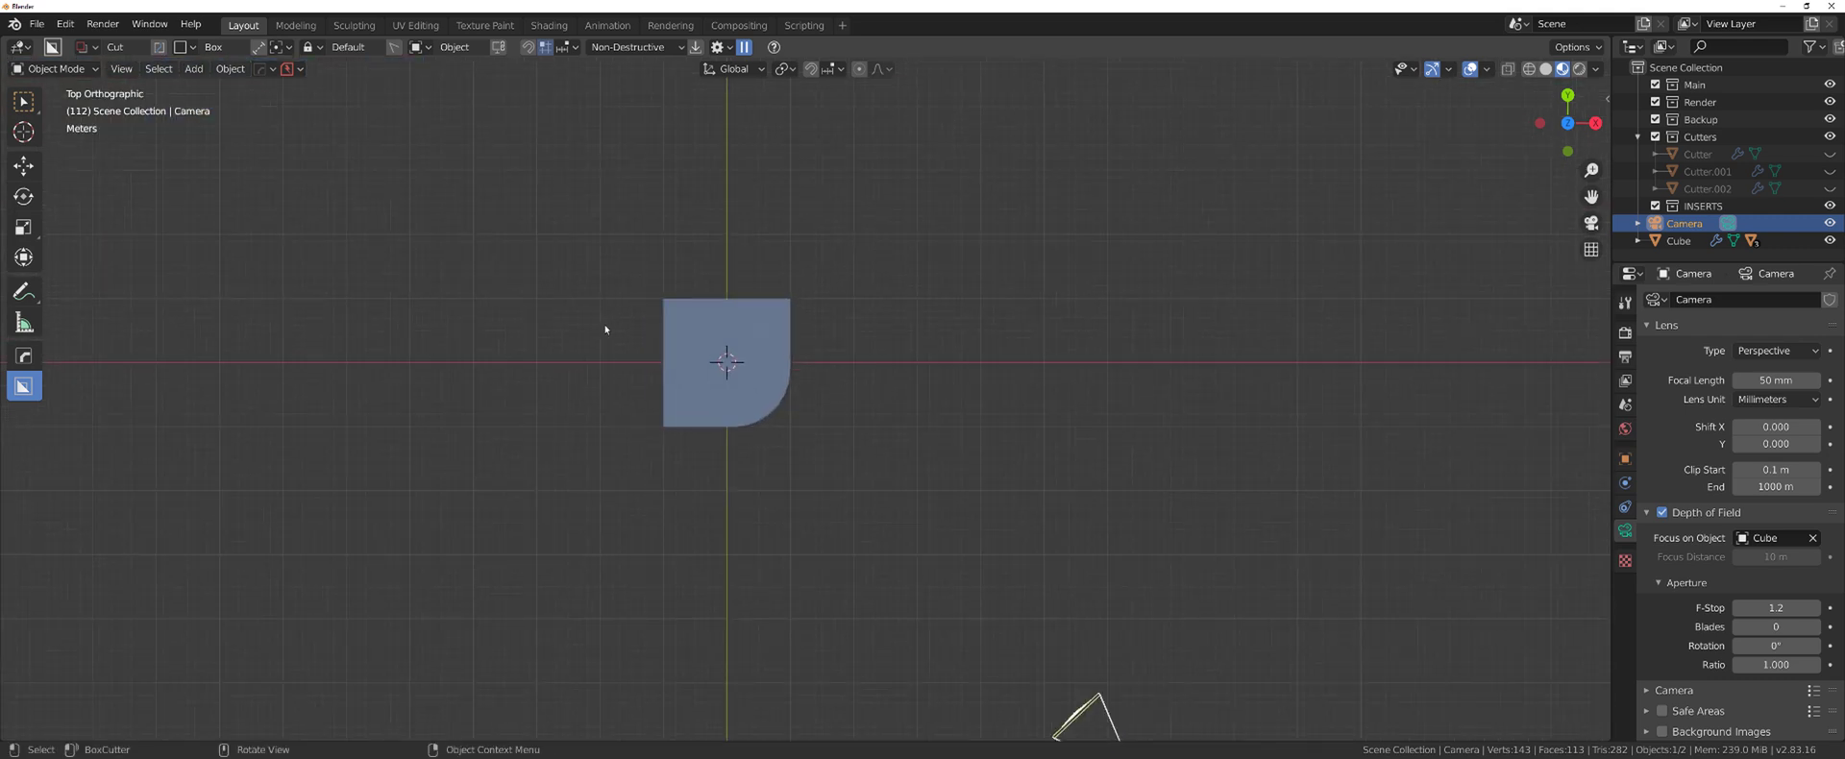
left_click(737, 362)
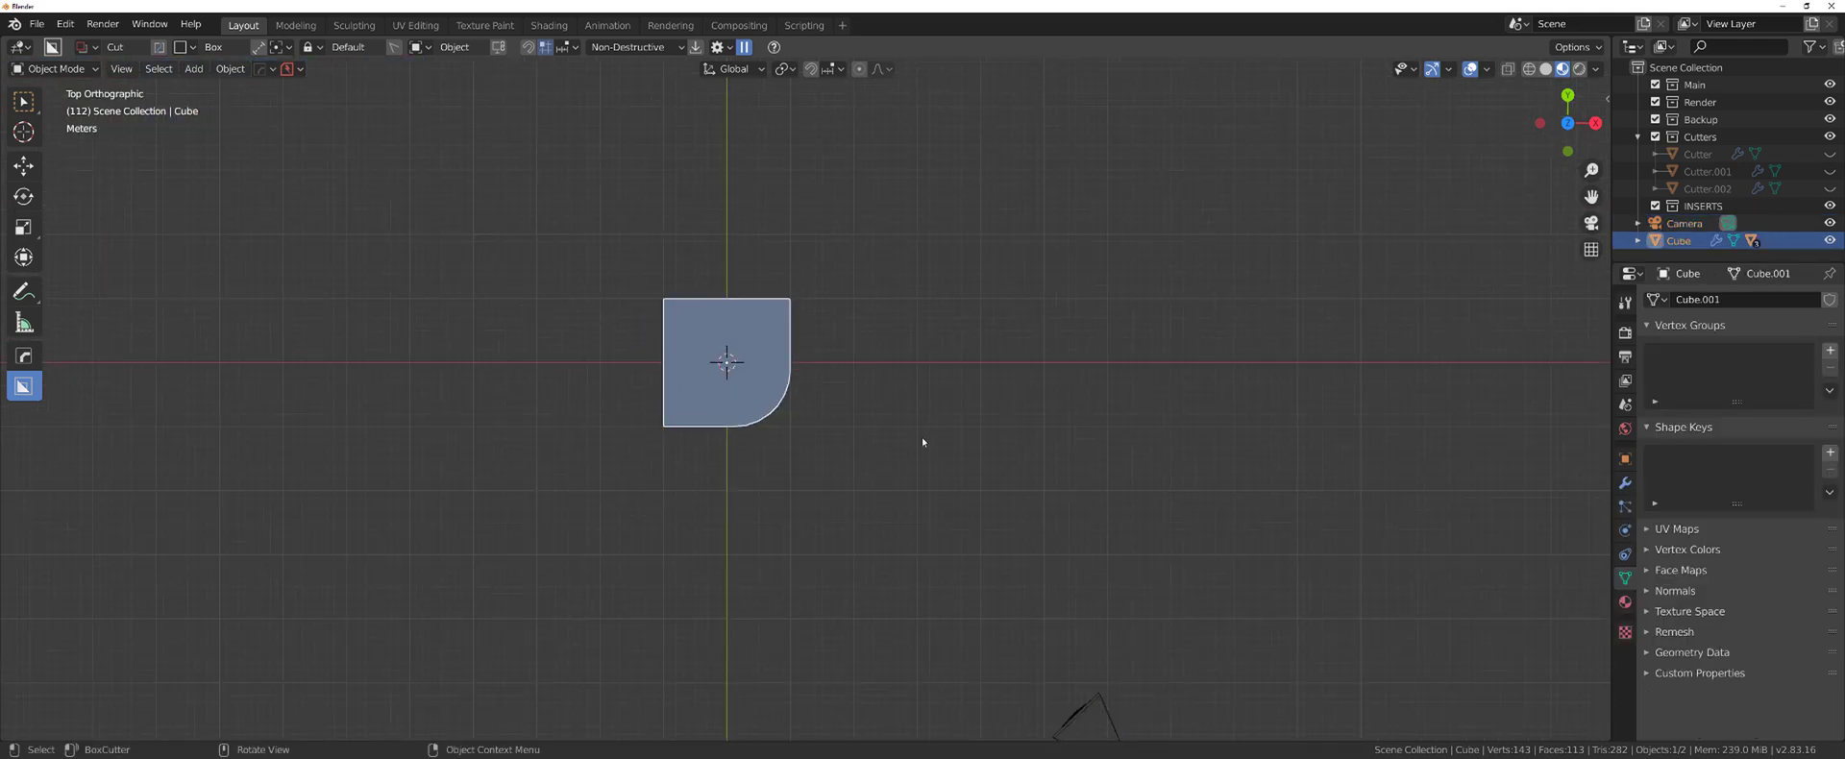
scroll(921, 441, "down", 3)
left_click(873, 497)
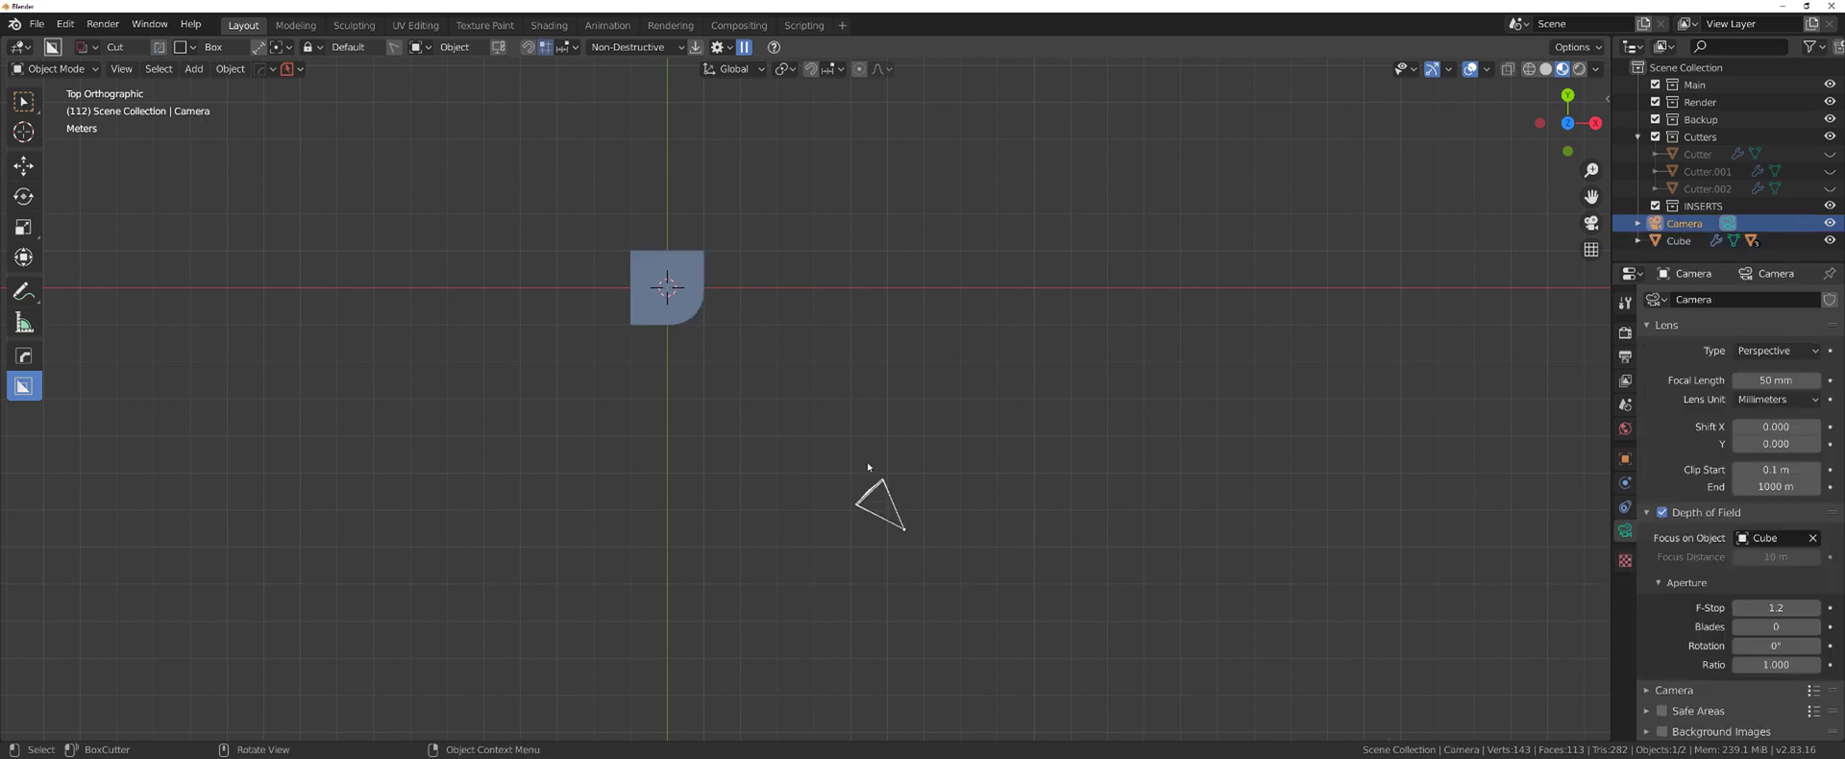
Add a cube mesh and place it between the rounded block and the camera
key("shift+a")
mouse_move(844, 409)
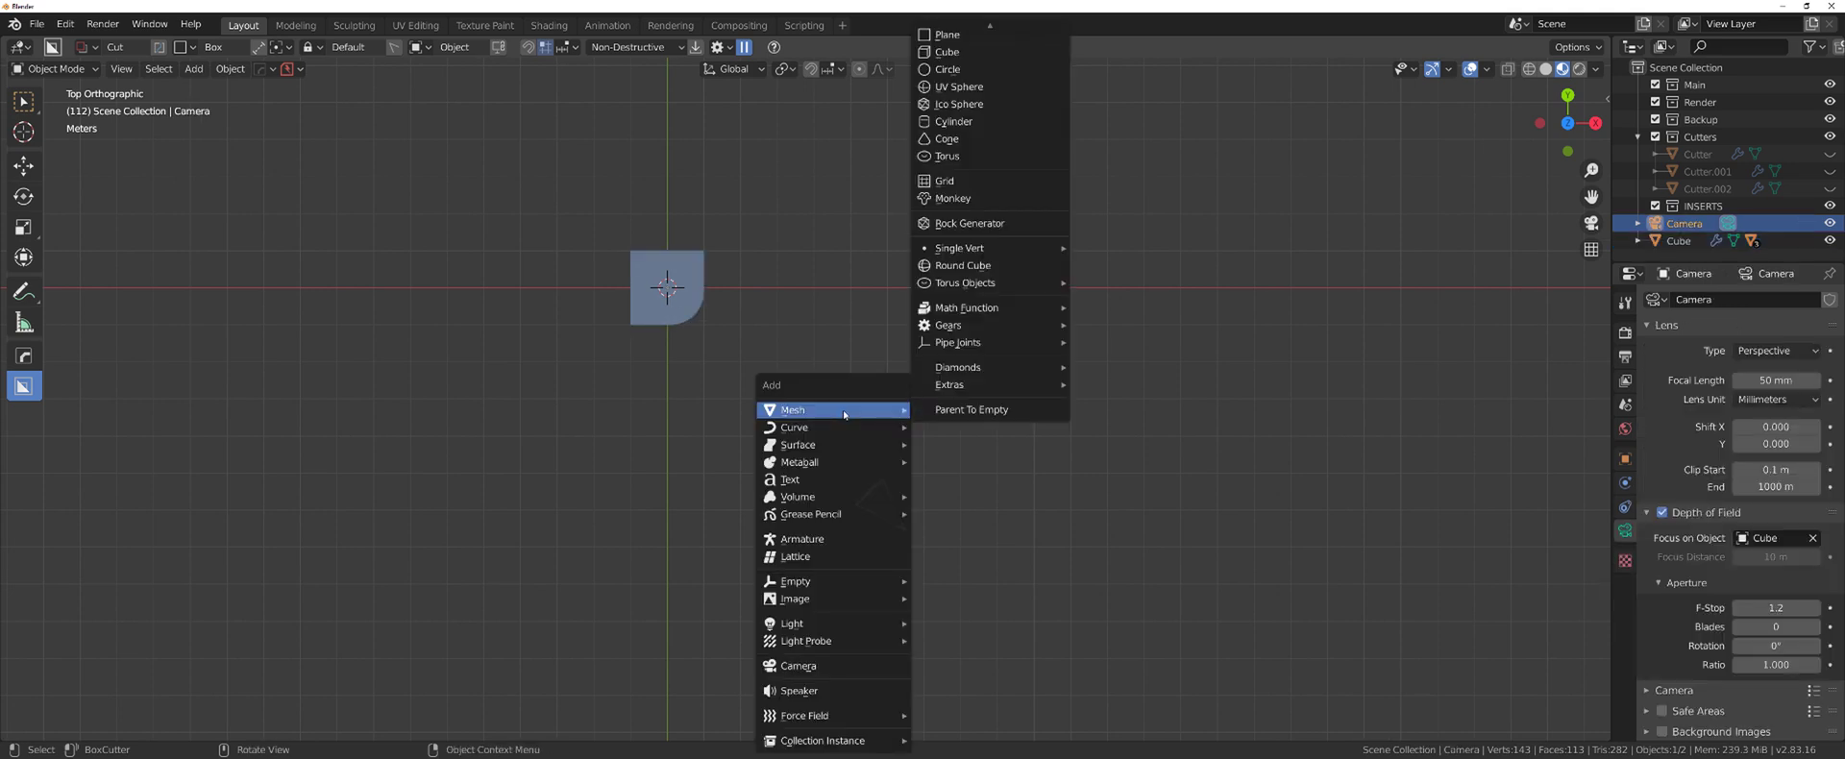
scroll(971, 31, "up", 1)
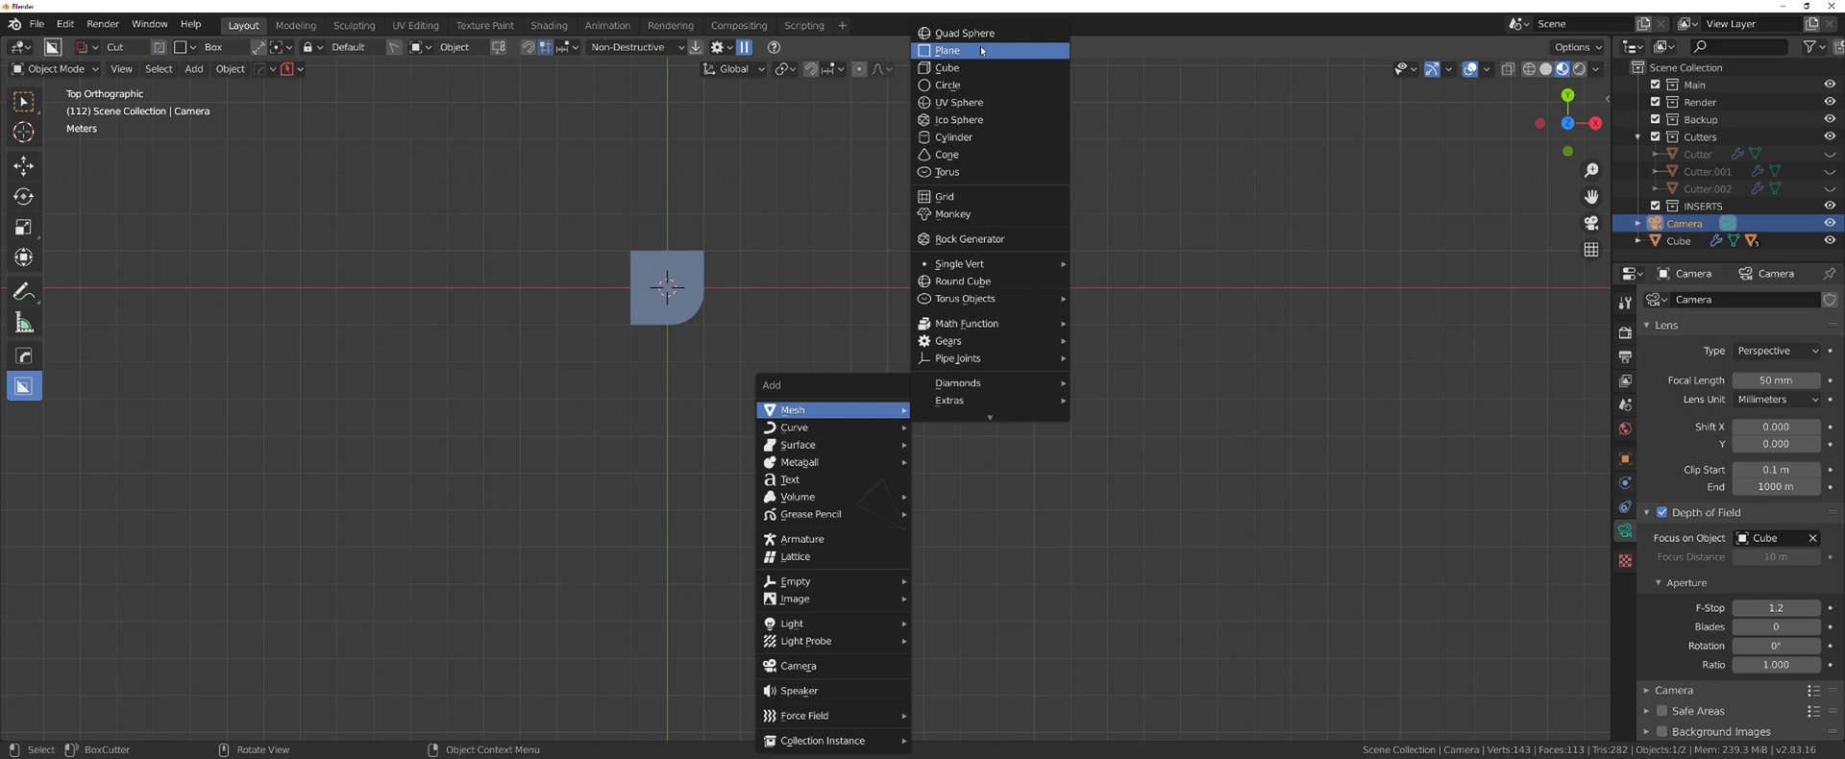
left_click(978, 67)
key("g")
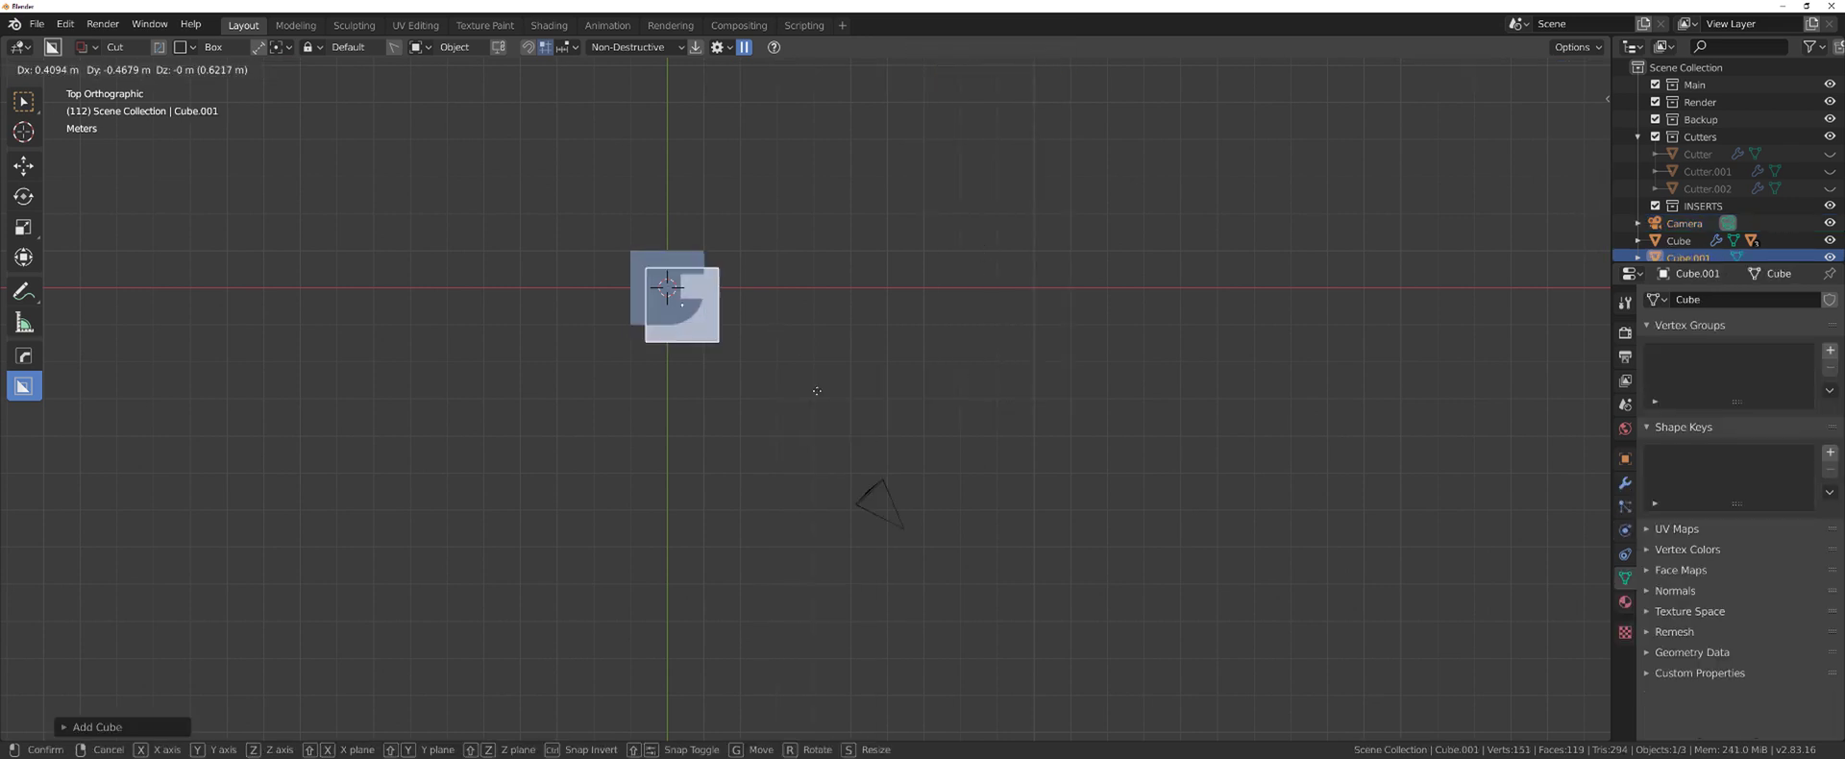
left_click(894, 487)
Rotate the new cube about 45° so a face points at the camera, and adjust its position
key("r")
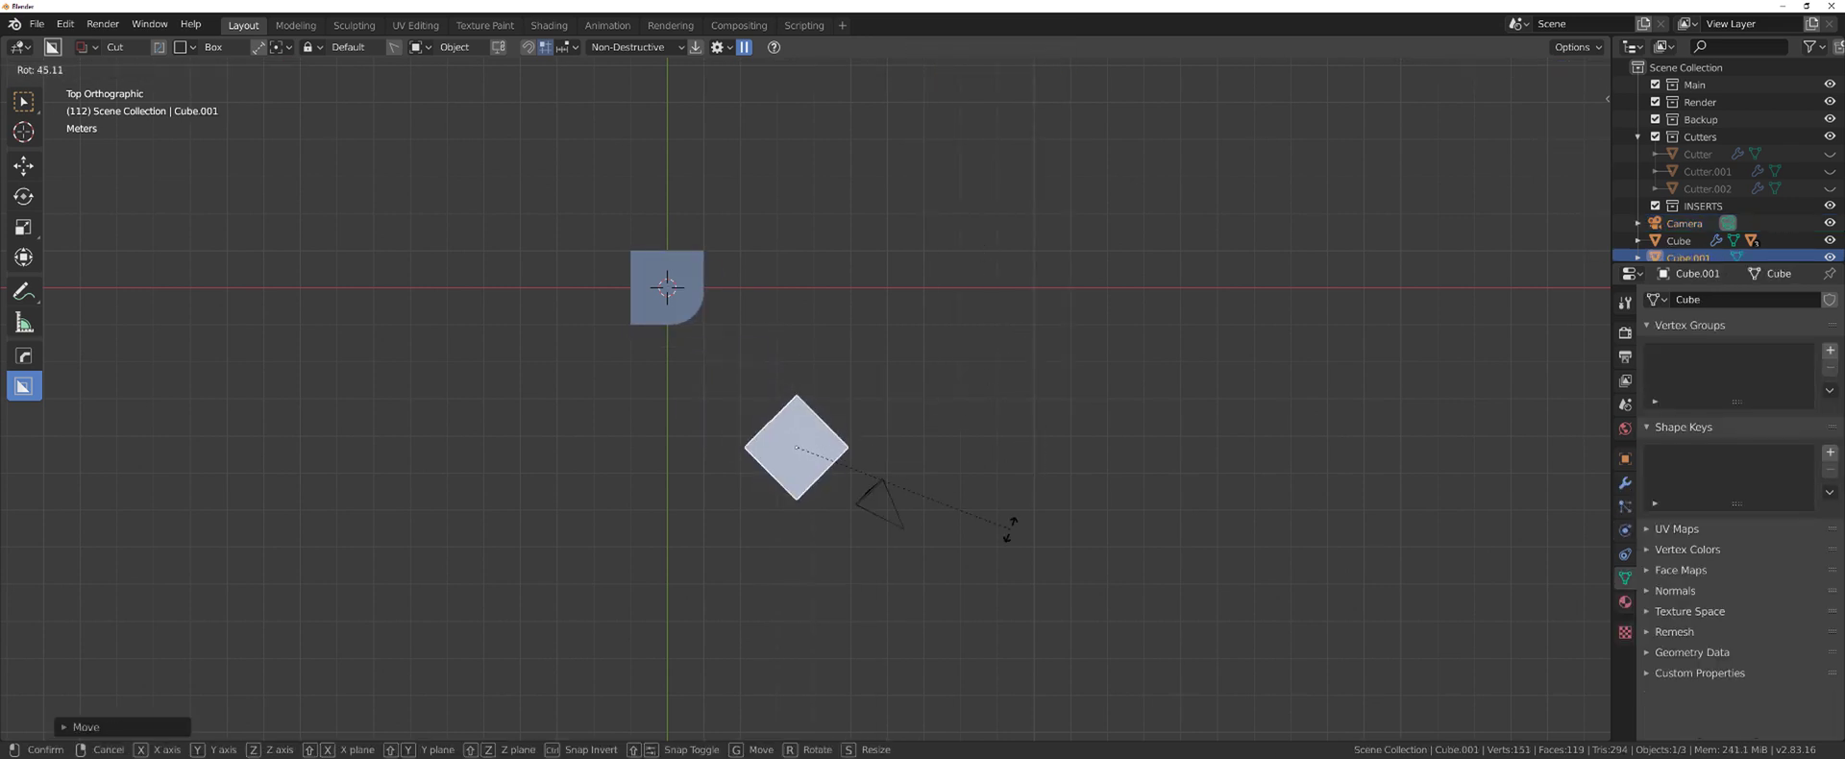
left_click(1011, 521)
key("g")
left_click(1007, 452)
key("r")
left_click(1024, 454)
Stretch the new cube along its local Y axis and flatten it along local X into a thin panel
key("s")
key("y")
key("y")
left_click(1536, 123)
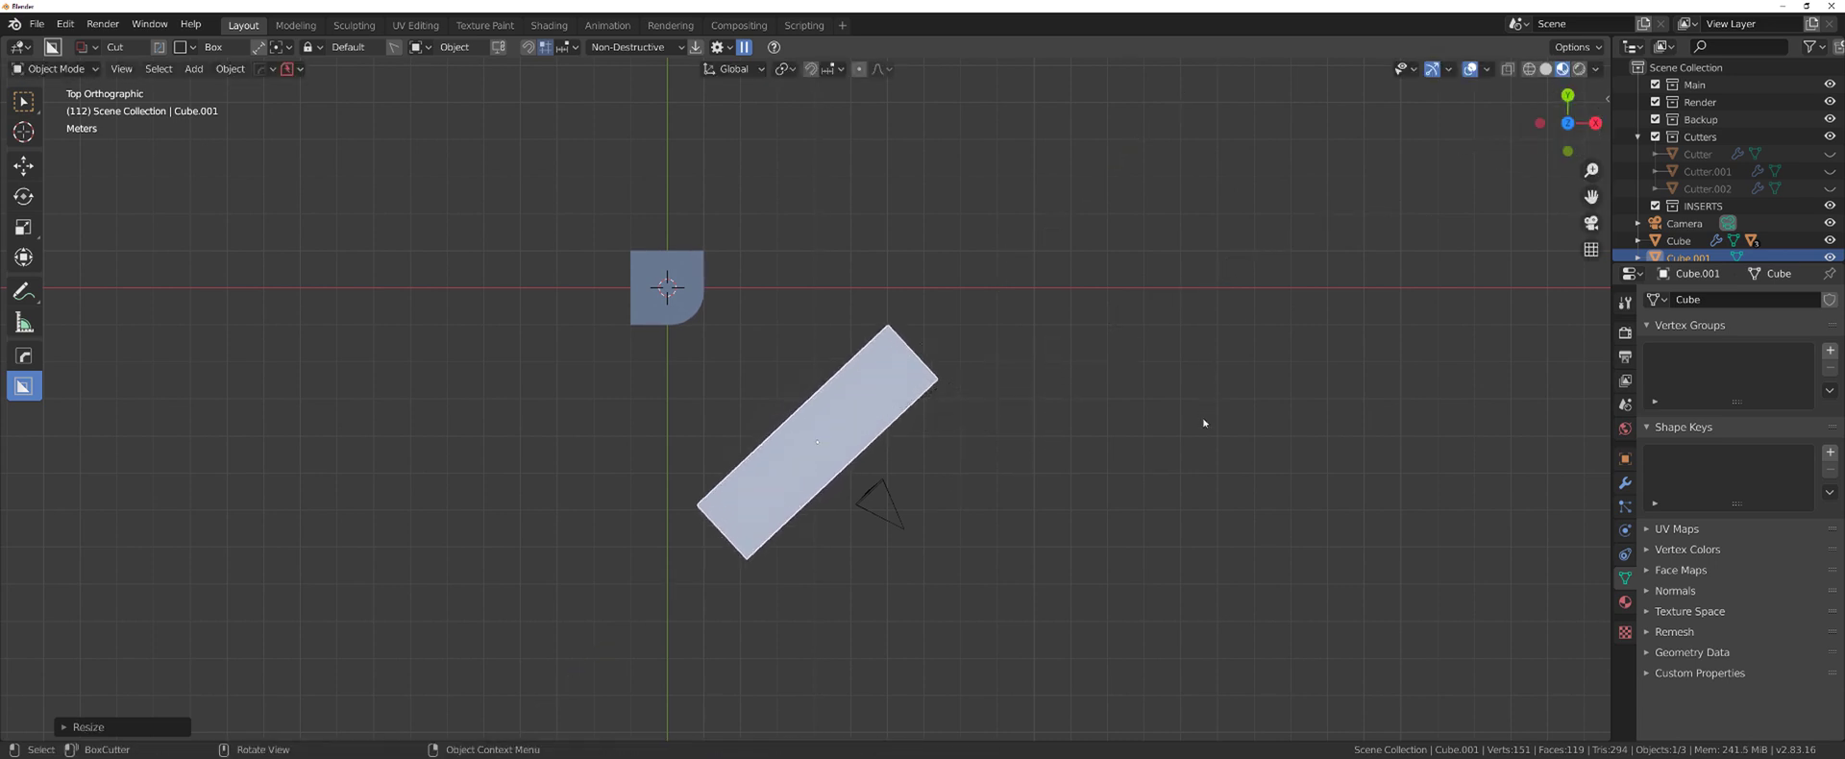
key("s")
key("x")
key("x")
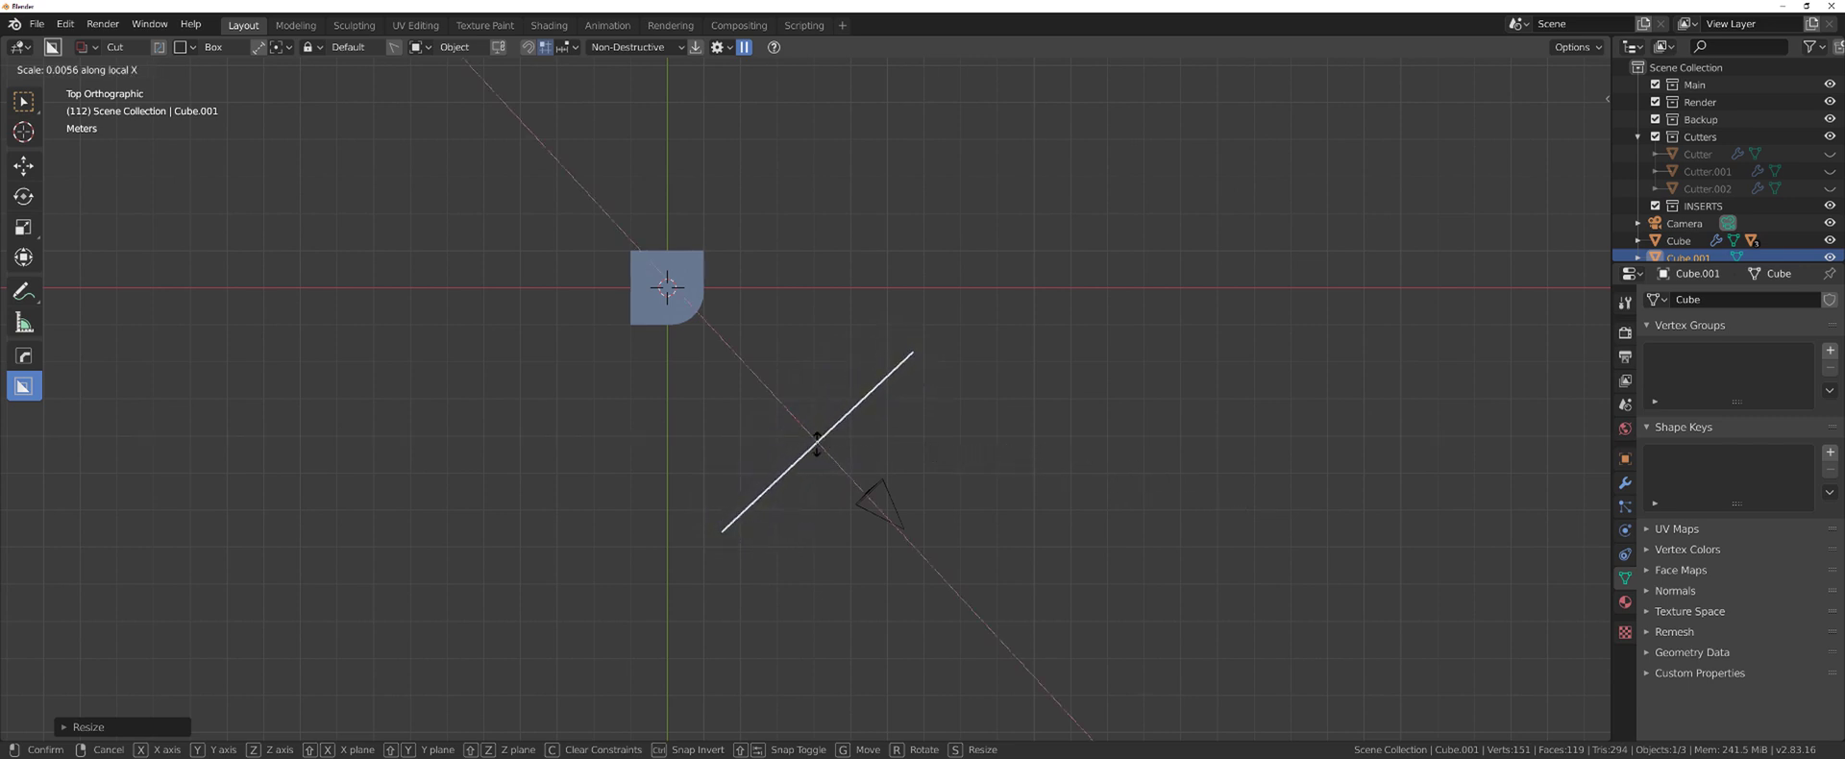
left_click(827, 452)
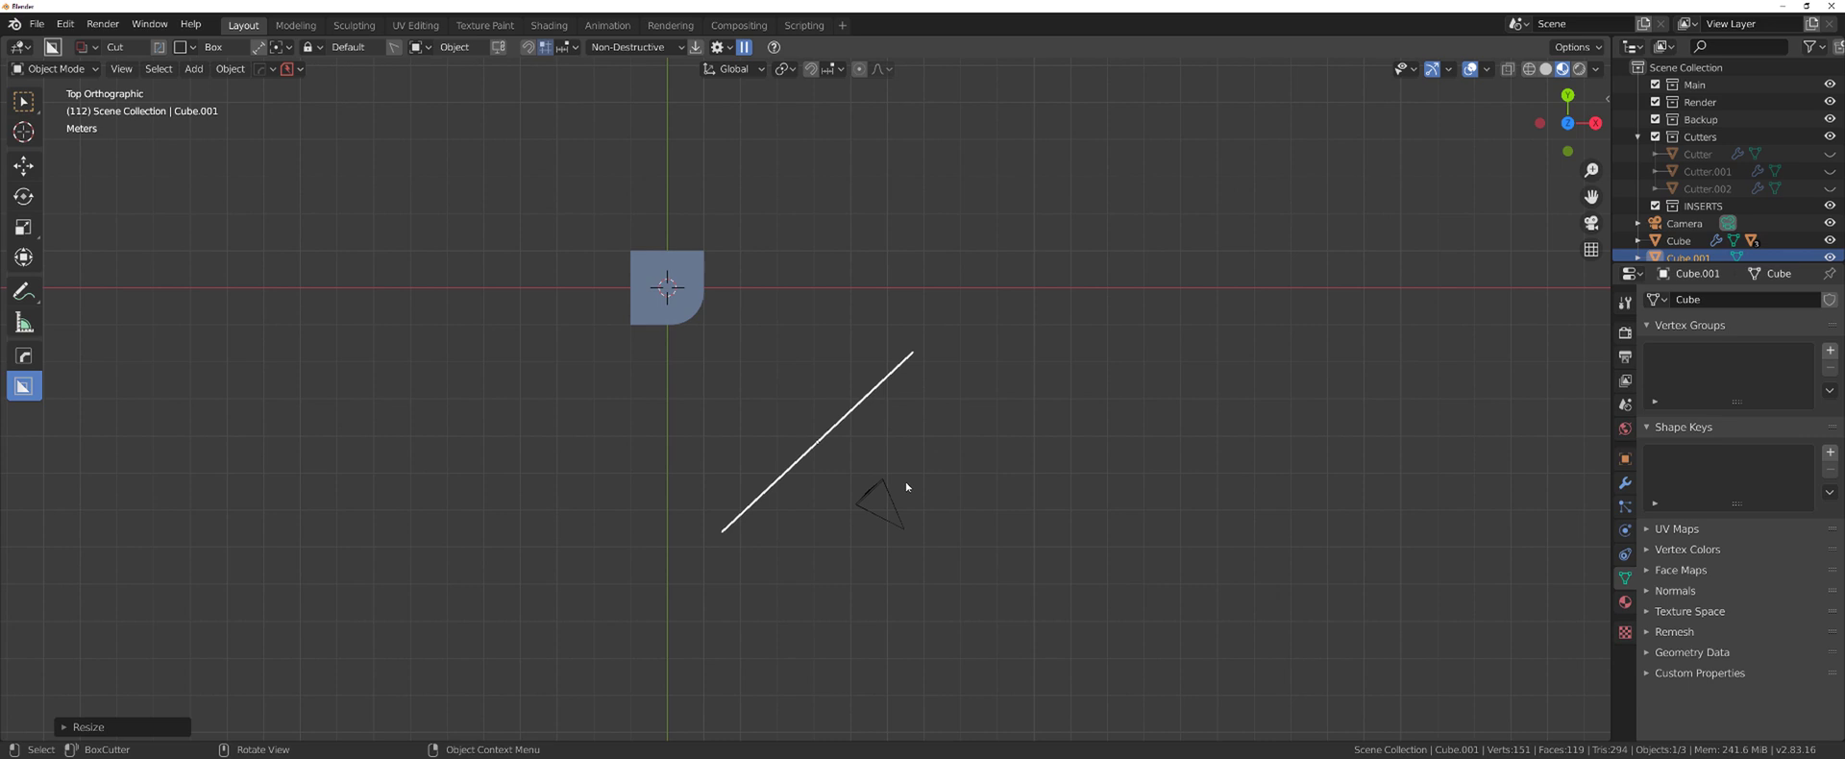
Move the thin panel through the rounded block's centre and parent it to the camera with Object (Keep Transform)
key("g")
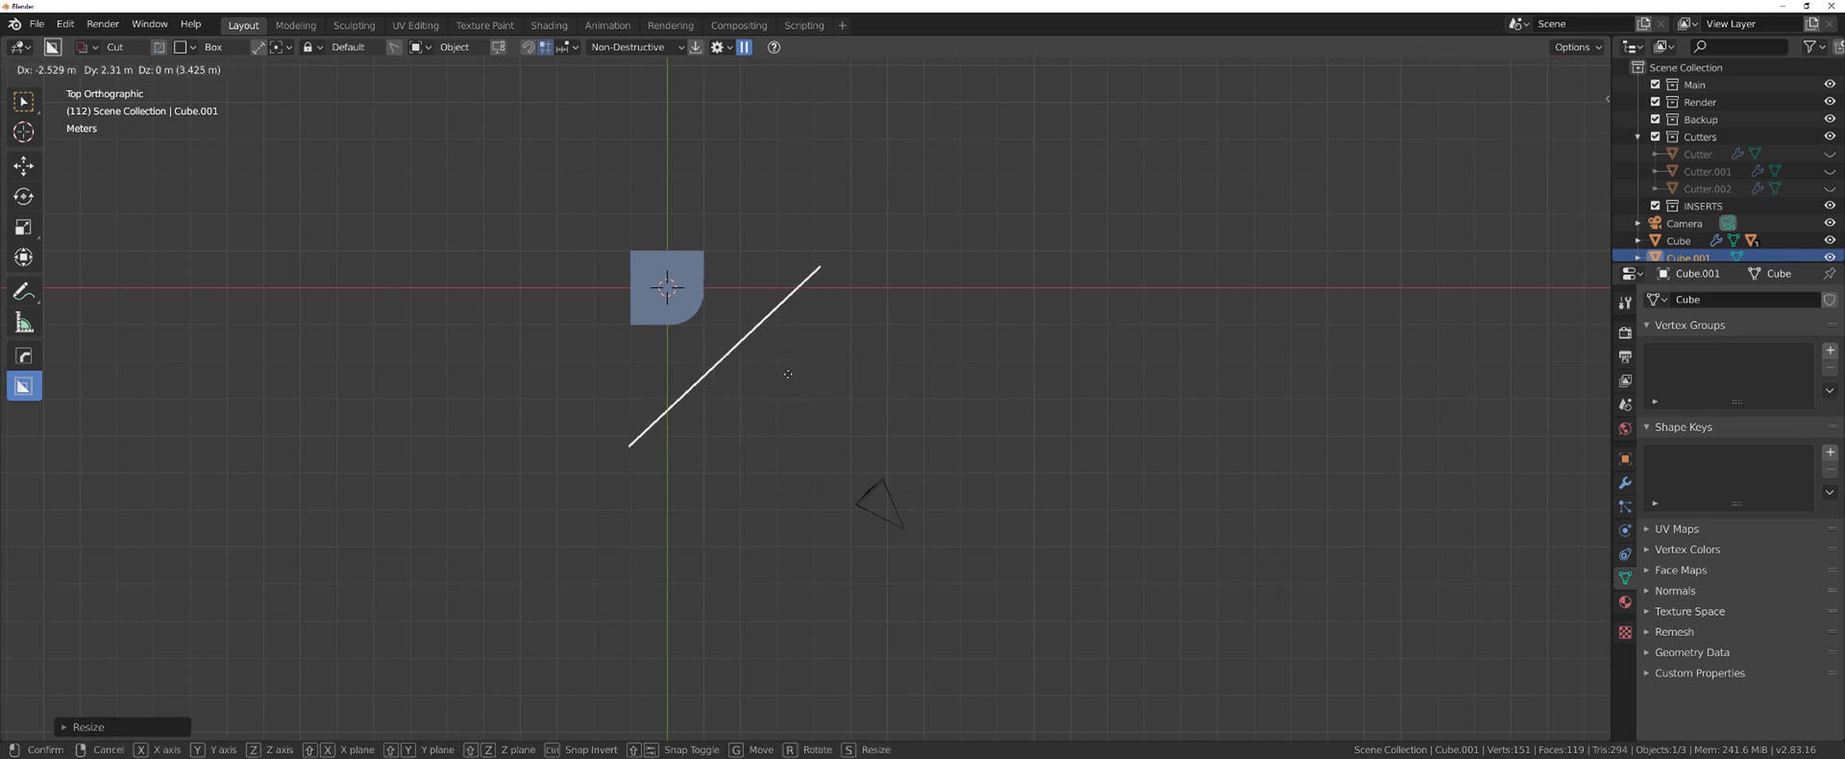
left_click(741, 322)
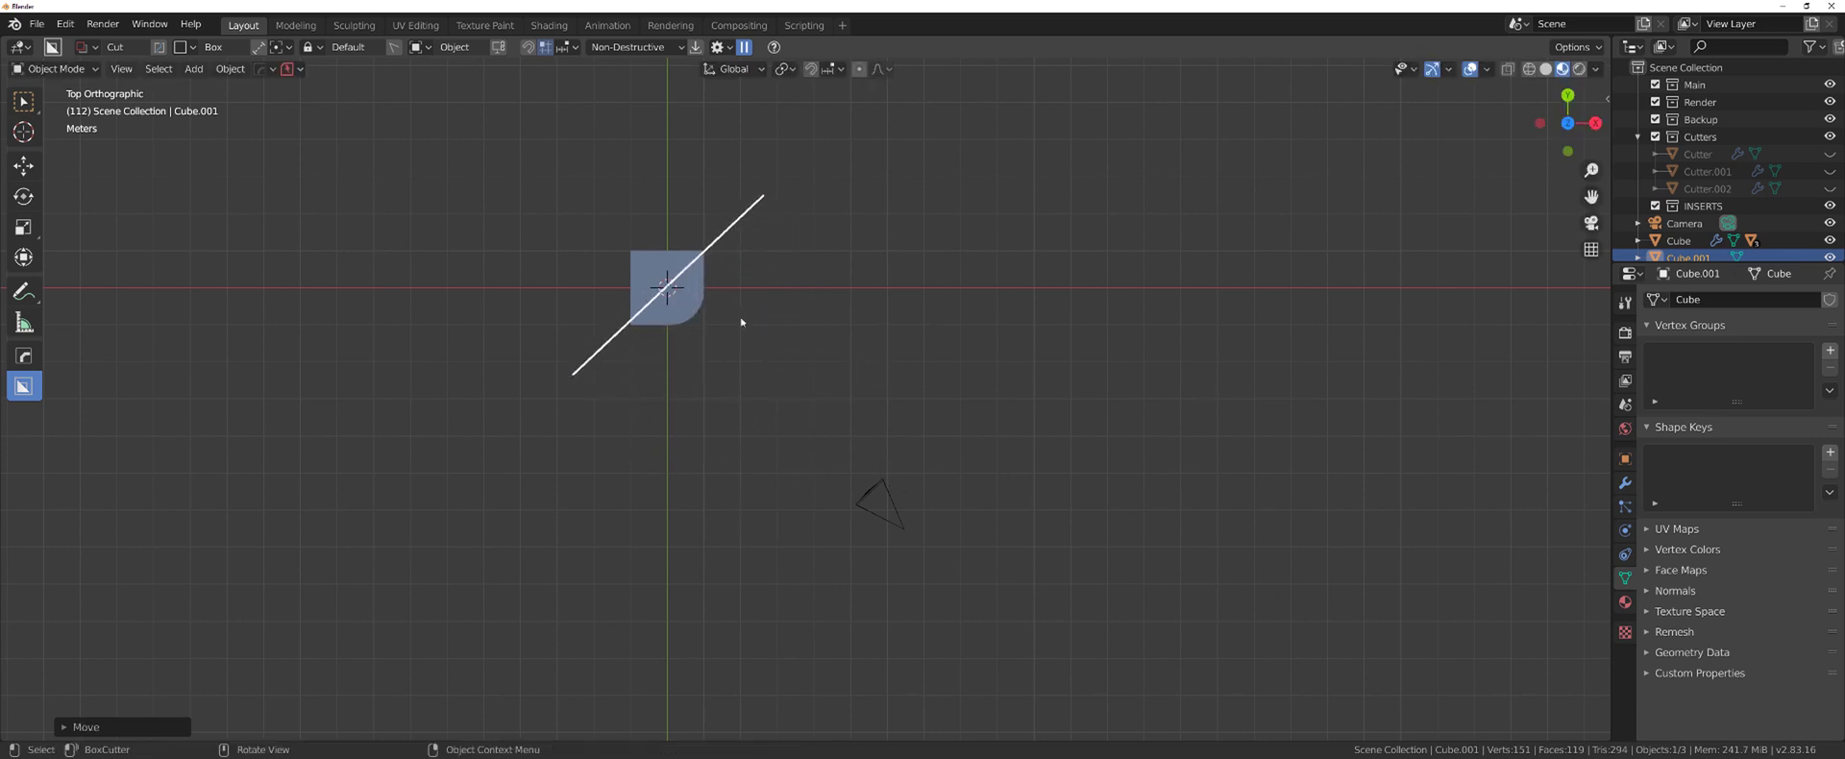
left_click(871, 495, "shift")
key("ctrl+p")
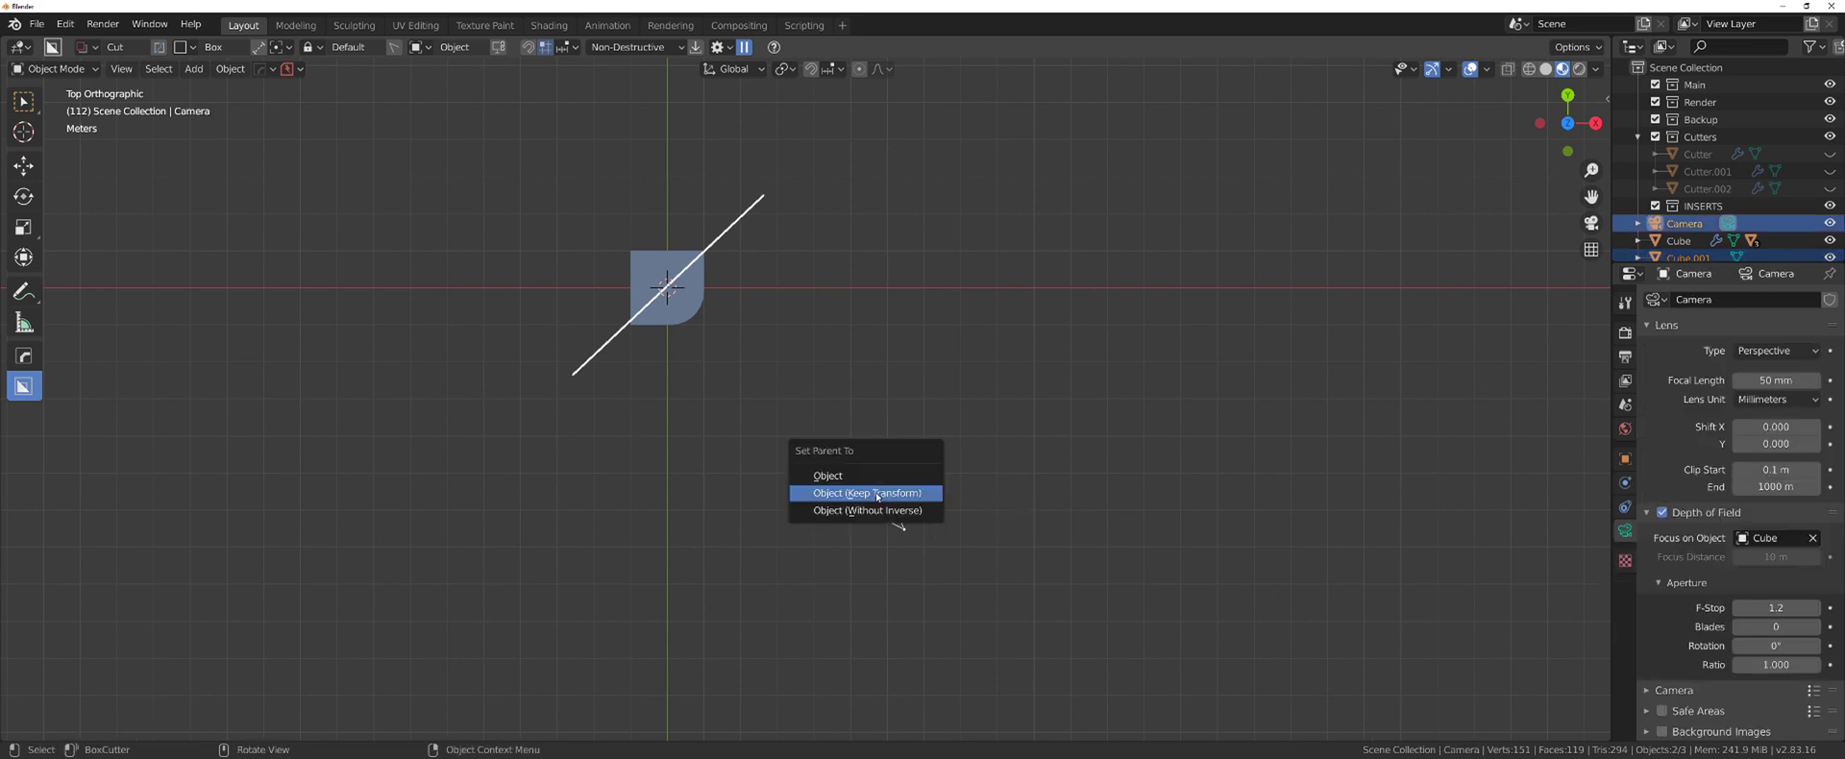
left_click(877, 494)
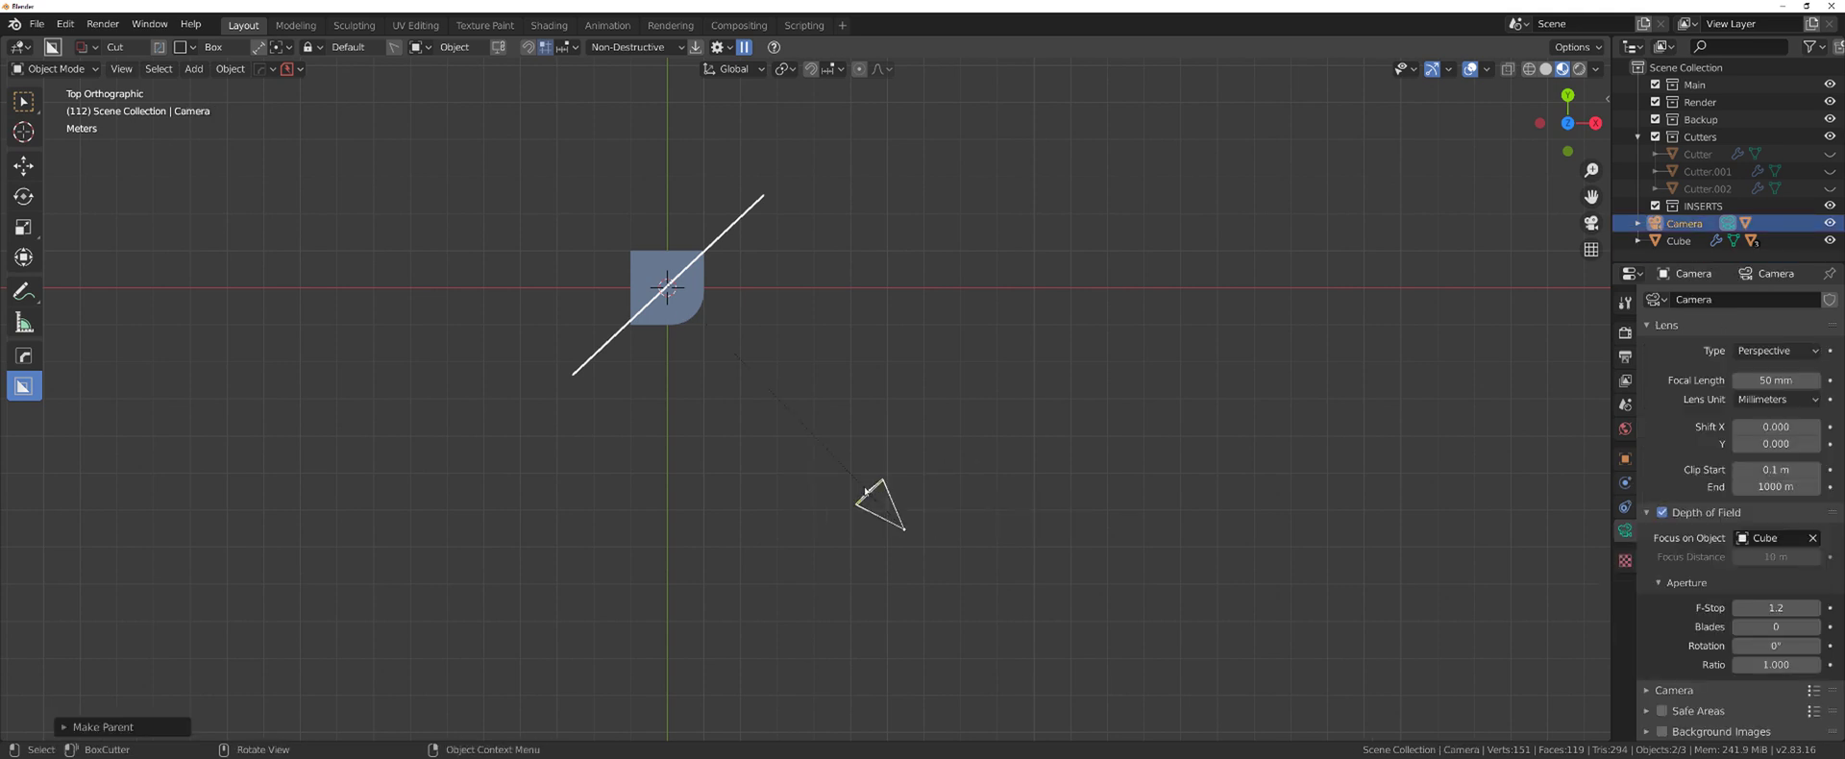
key("r")
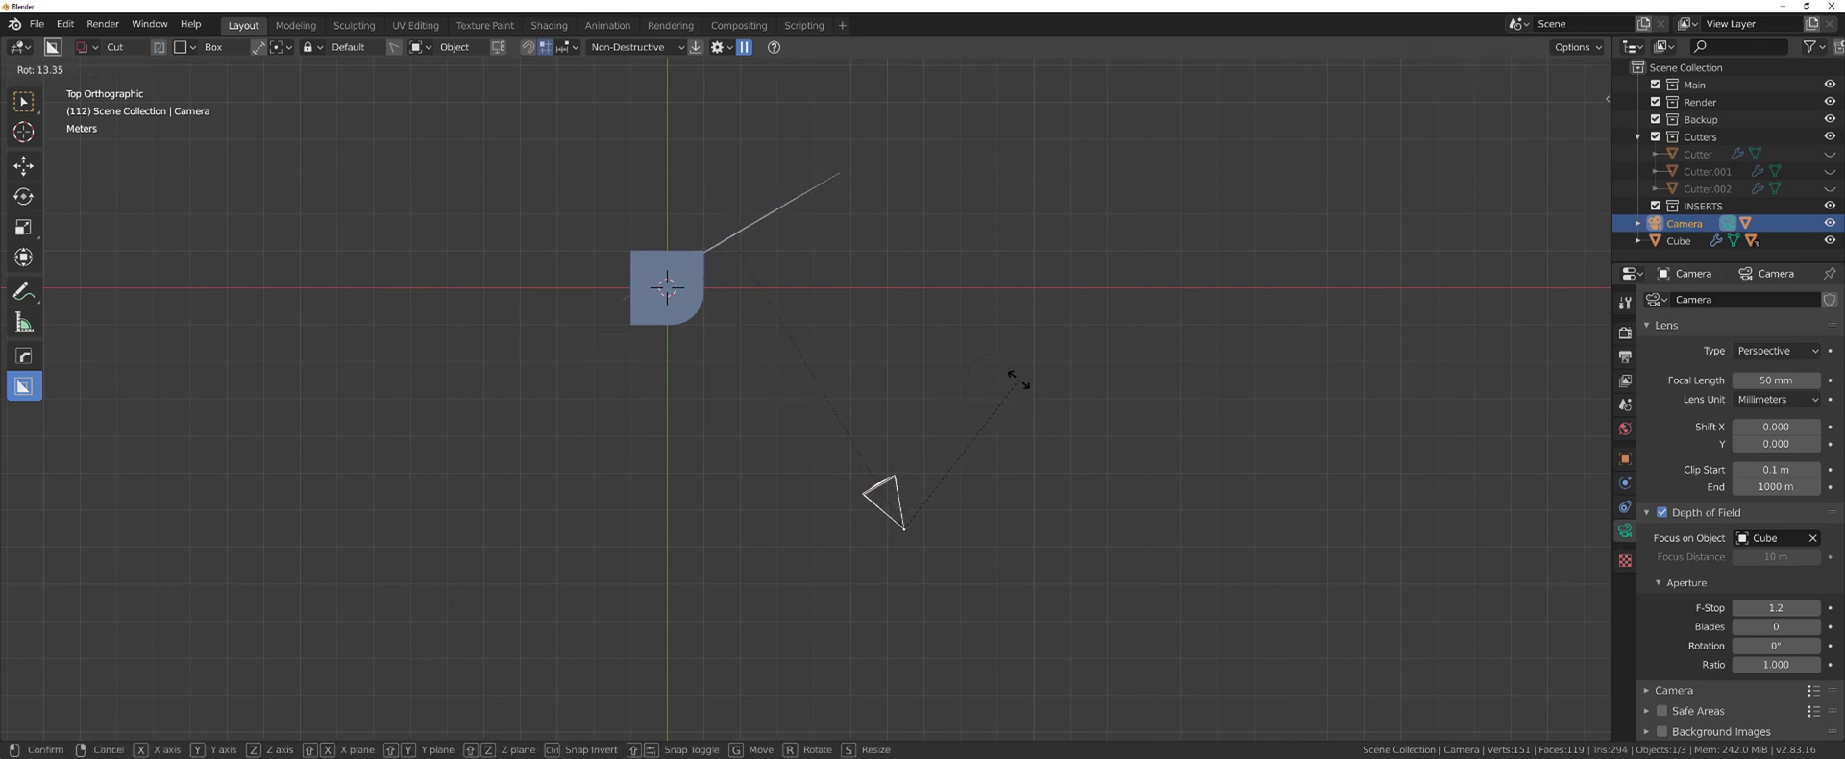
left_click(1063, 462)
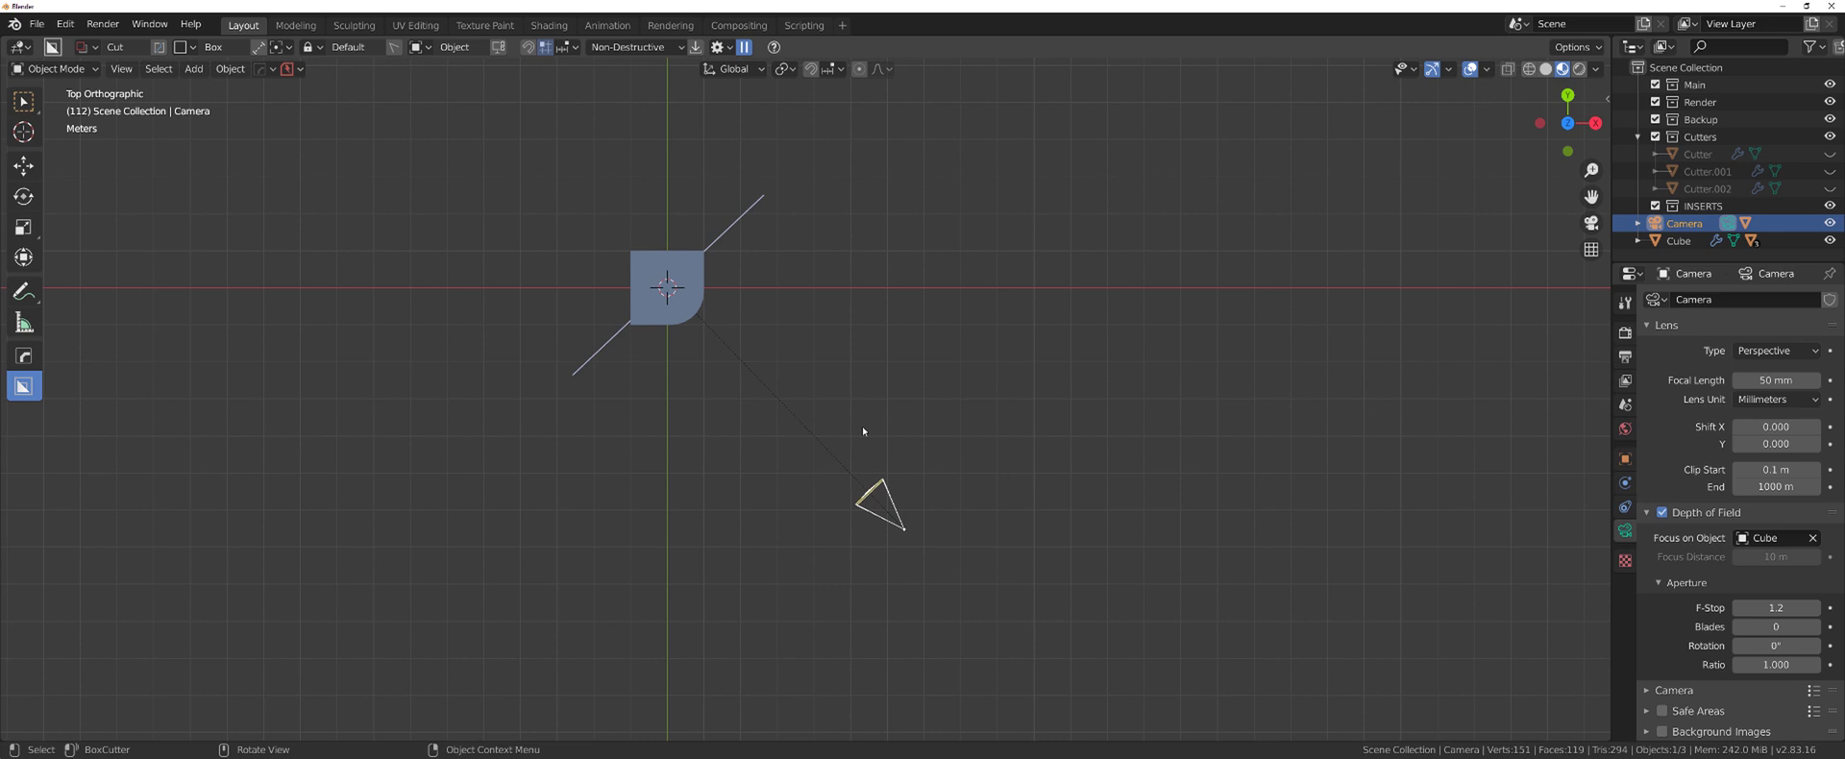
Add a cylinder mesh and place it in open space away from the block and the camera
middle_click_drag(862, 425, 956, 377)
key("shift+a")
mouse_move(962, 376)
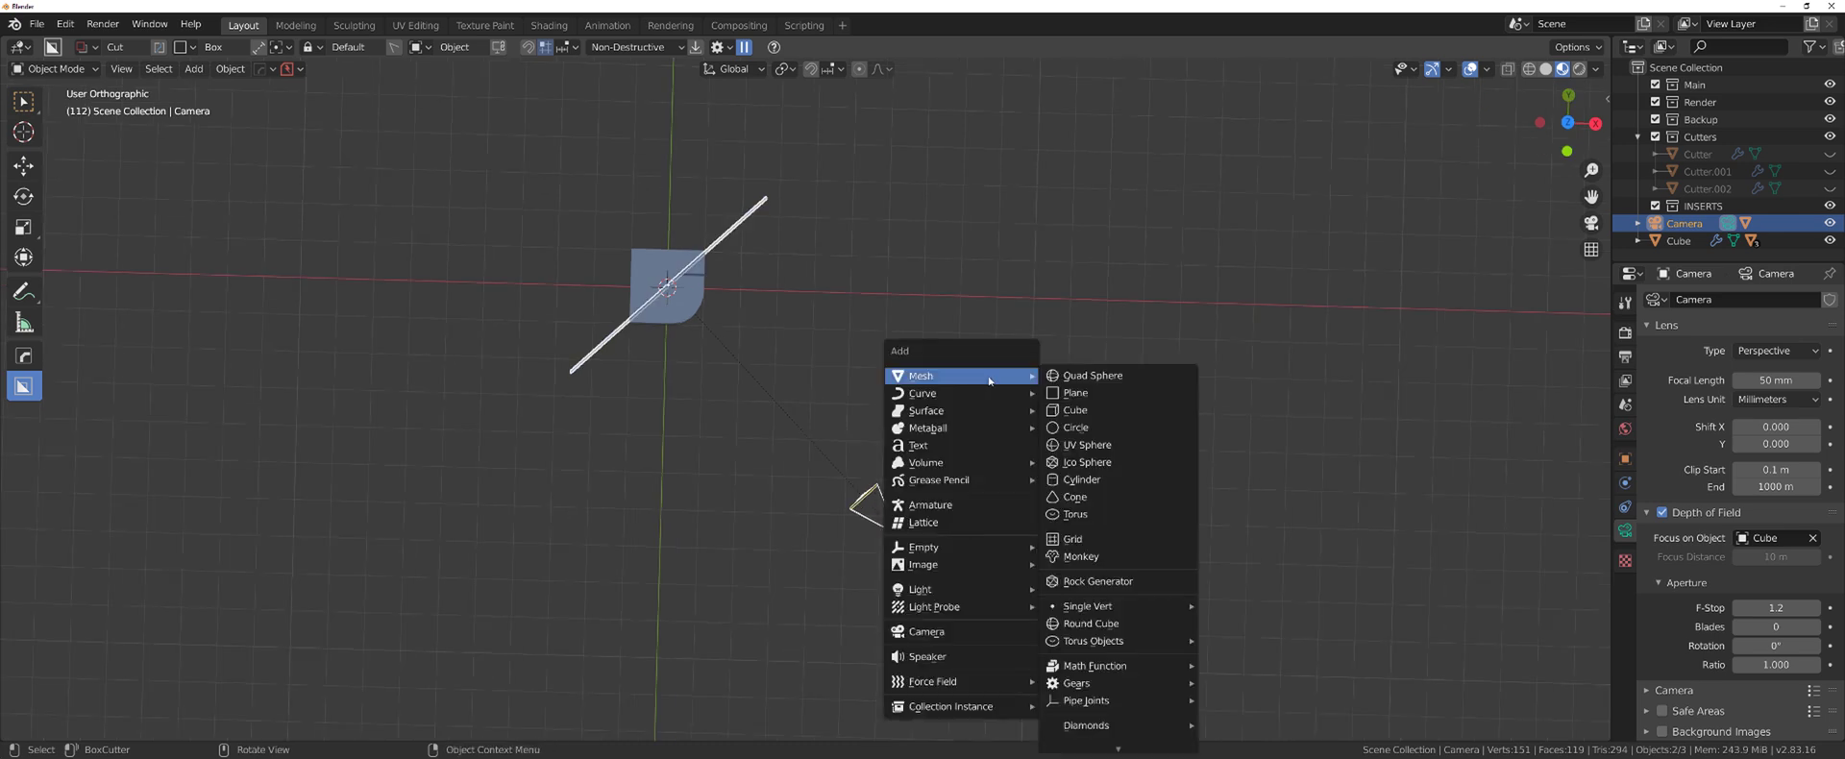
left_click(1084, 480)
key("g")
left_click(1045, 381)
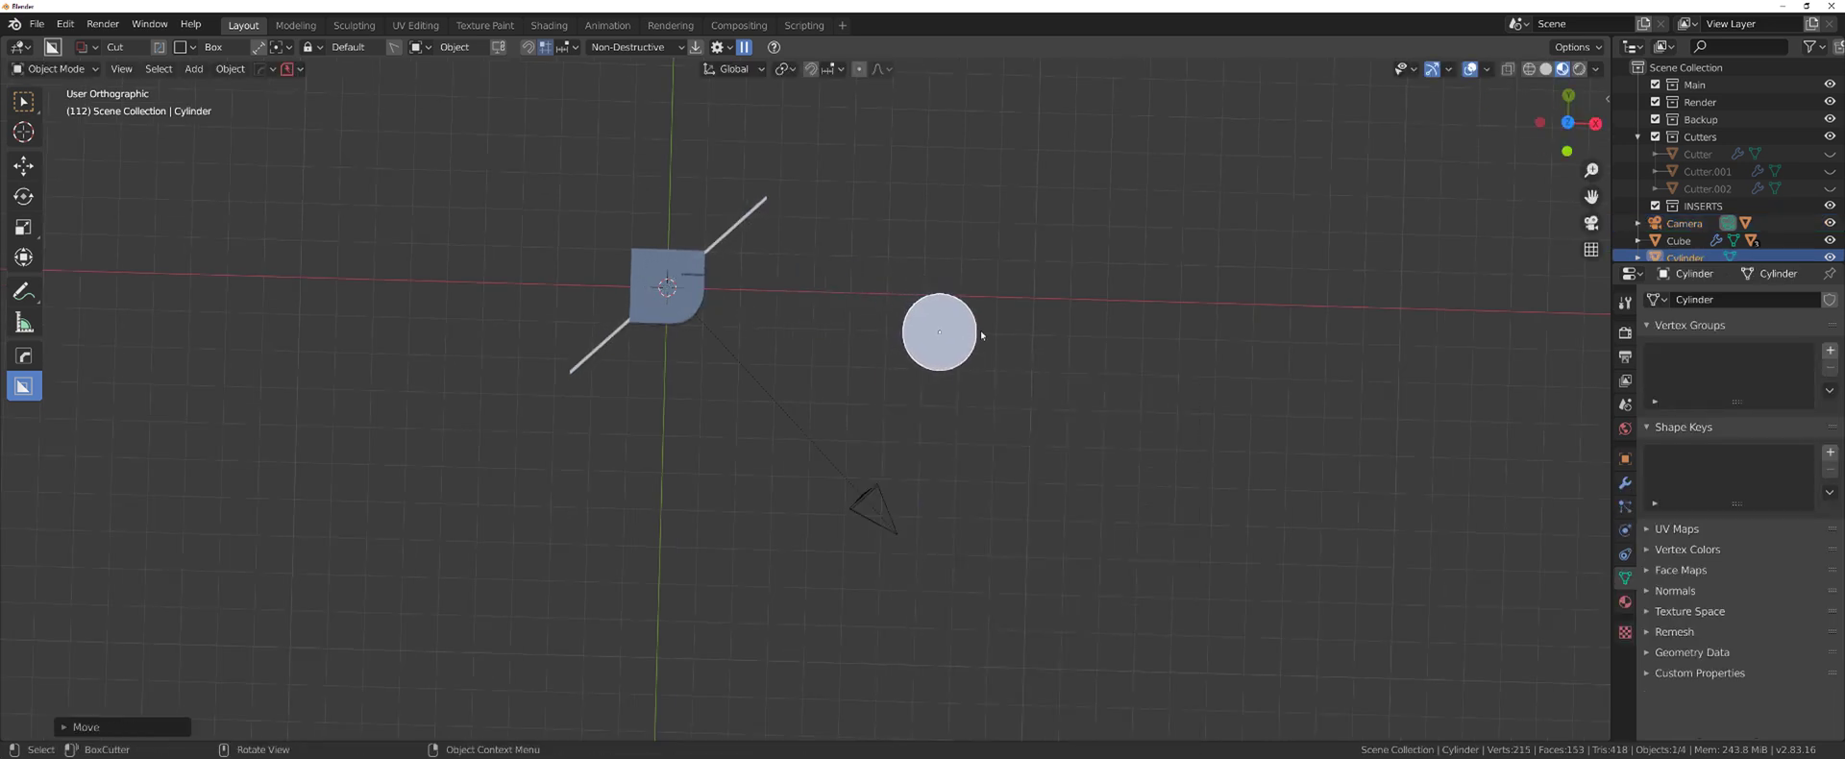
Inset the cylinder's top face in Edit Mode and examine it from the side
key("Tab")
key("i")
left_click(1150, 350)
middle_click_drag(1070, 362, 853, 367)
scroll(1031, 306, "up", 1)
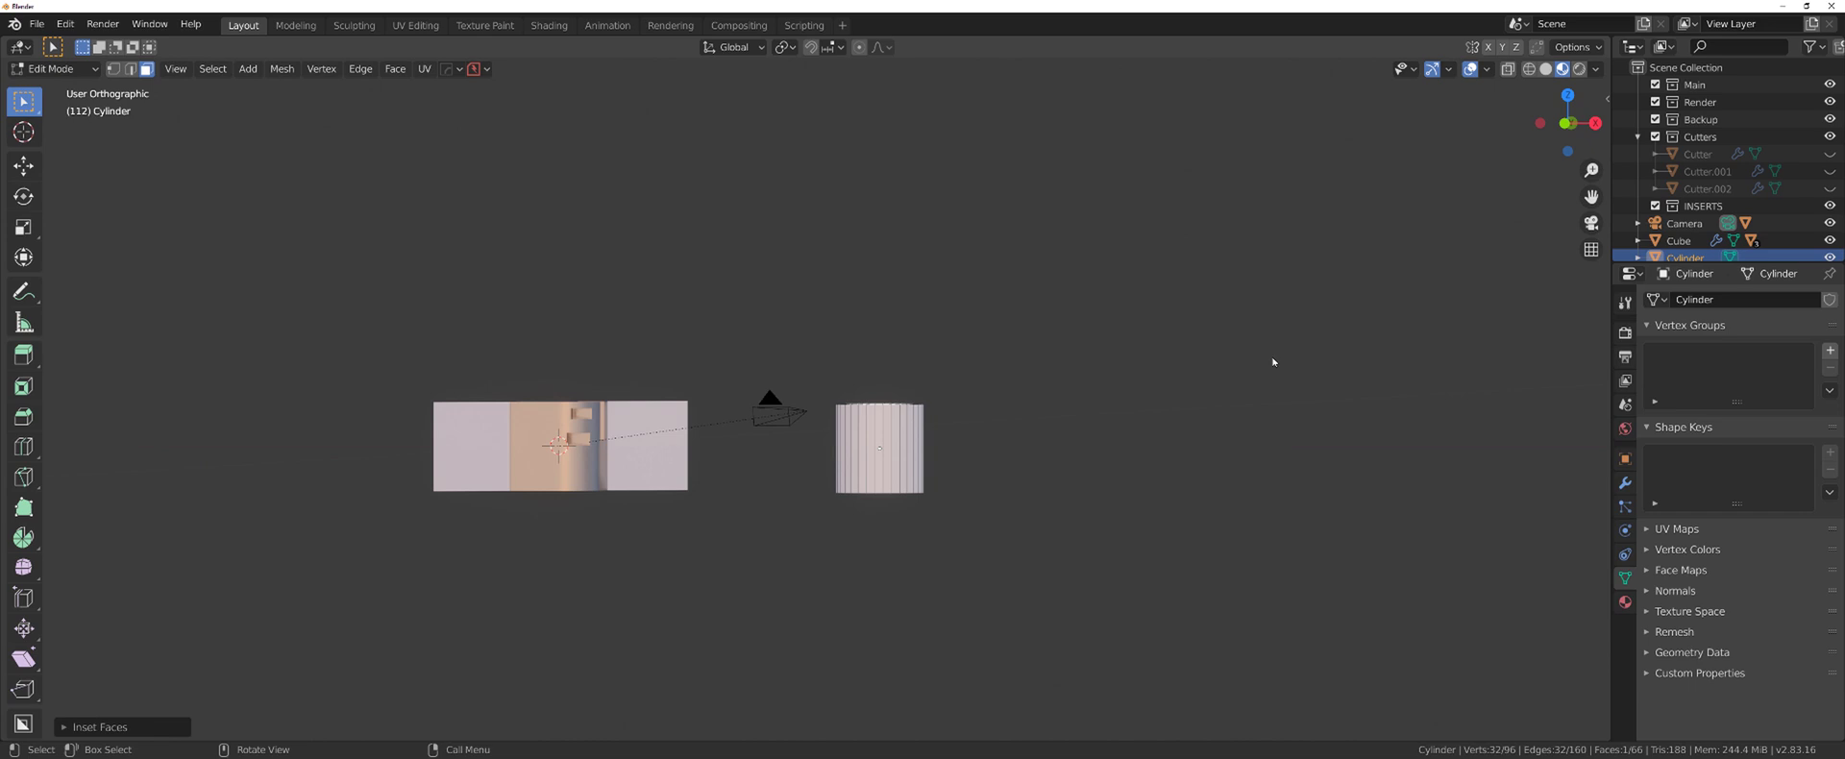
middle_click_drag(921, 314, 894, 255)
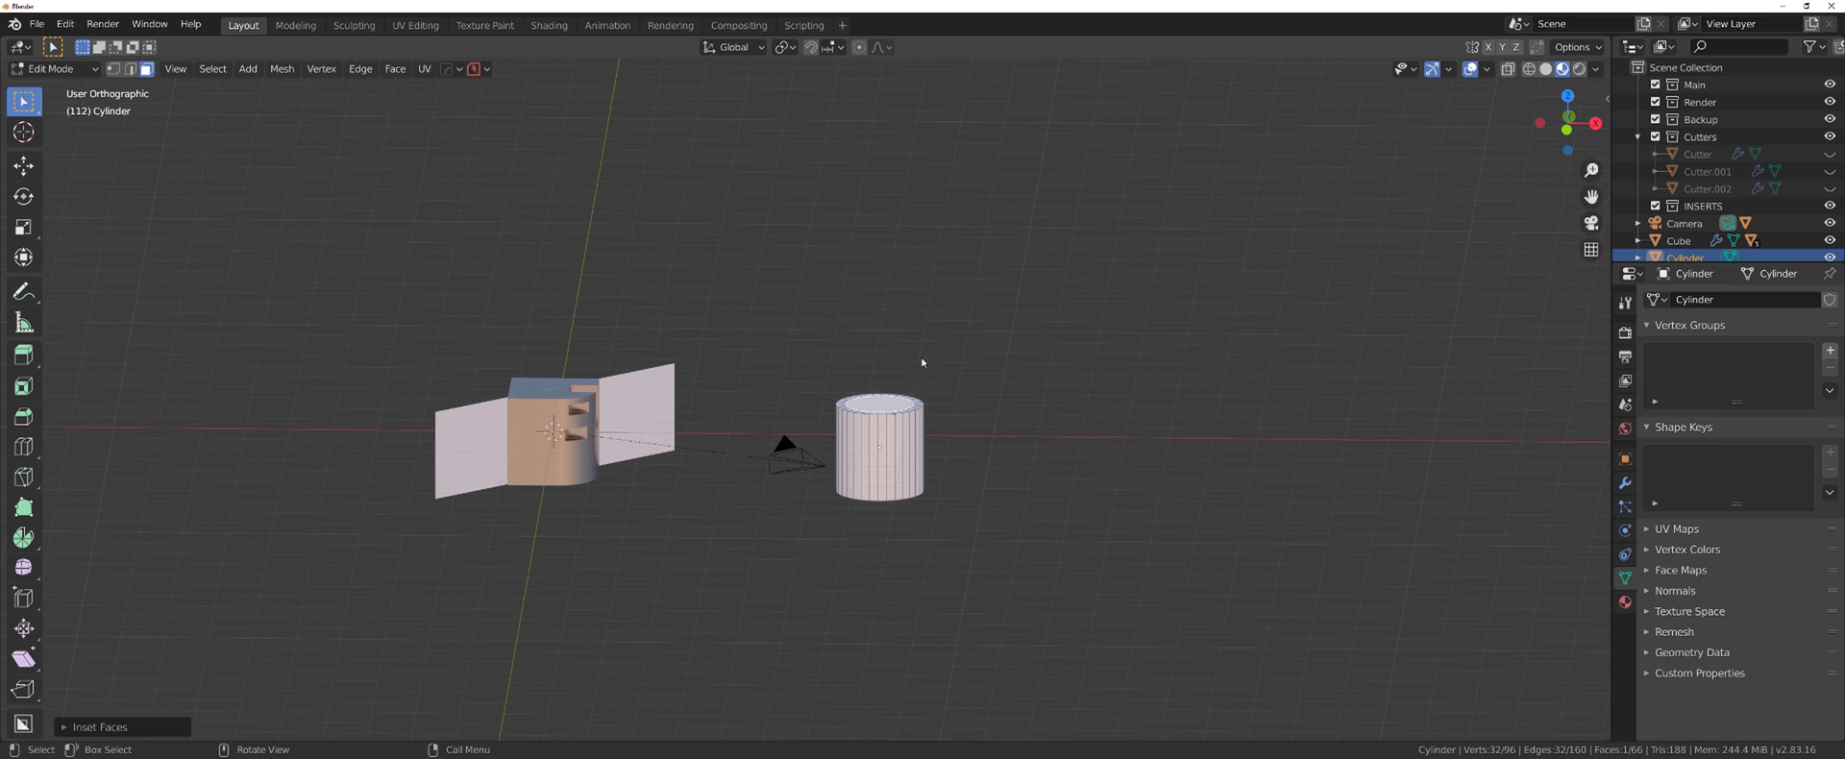
middle_click_drag(921, 351, 547, 407)
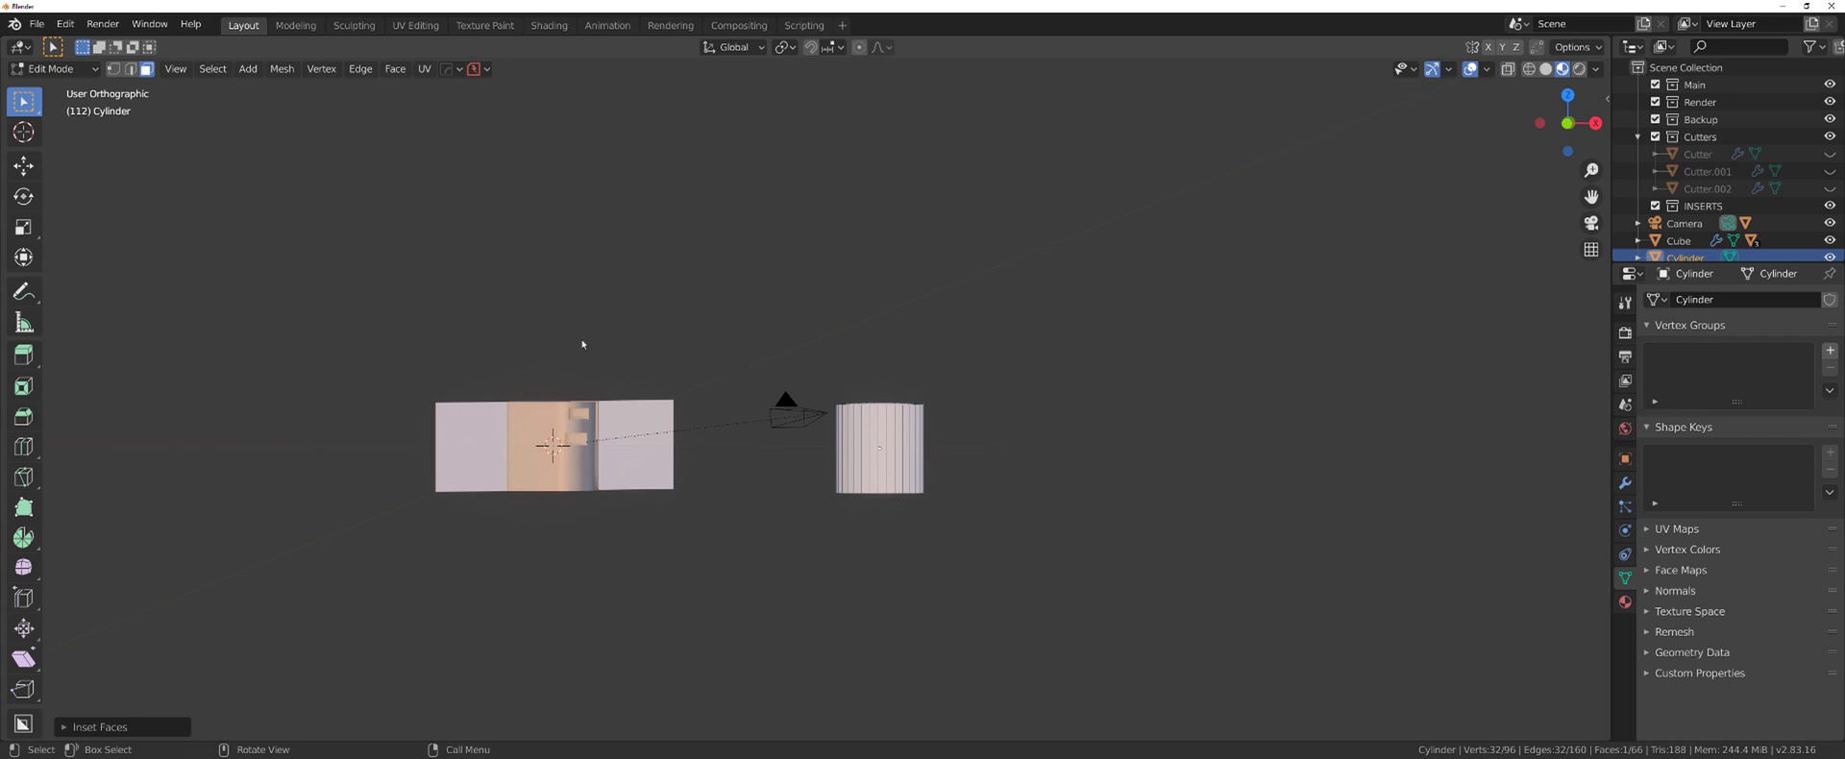
key("KP_5")
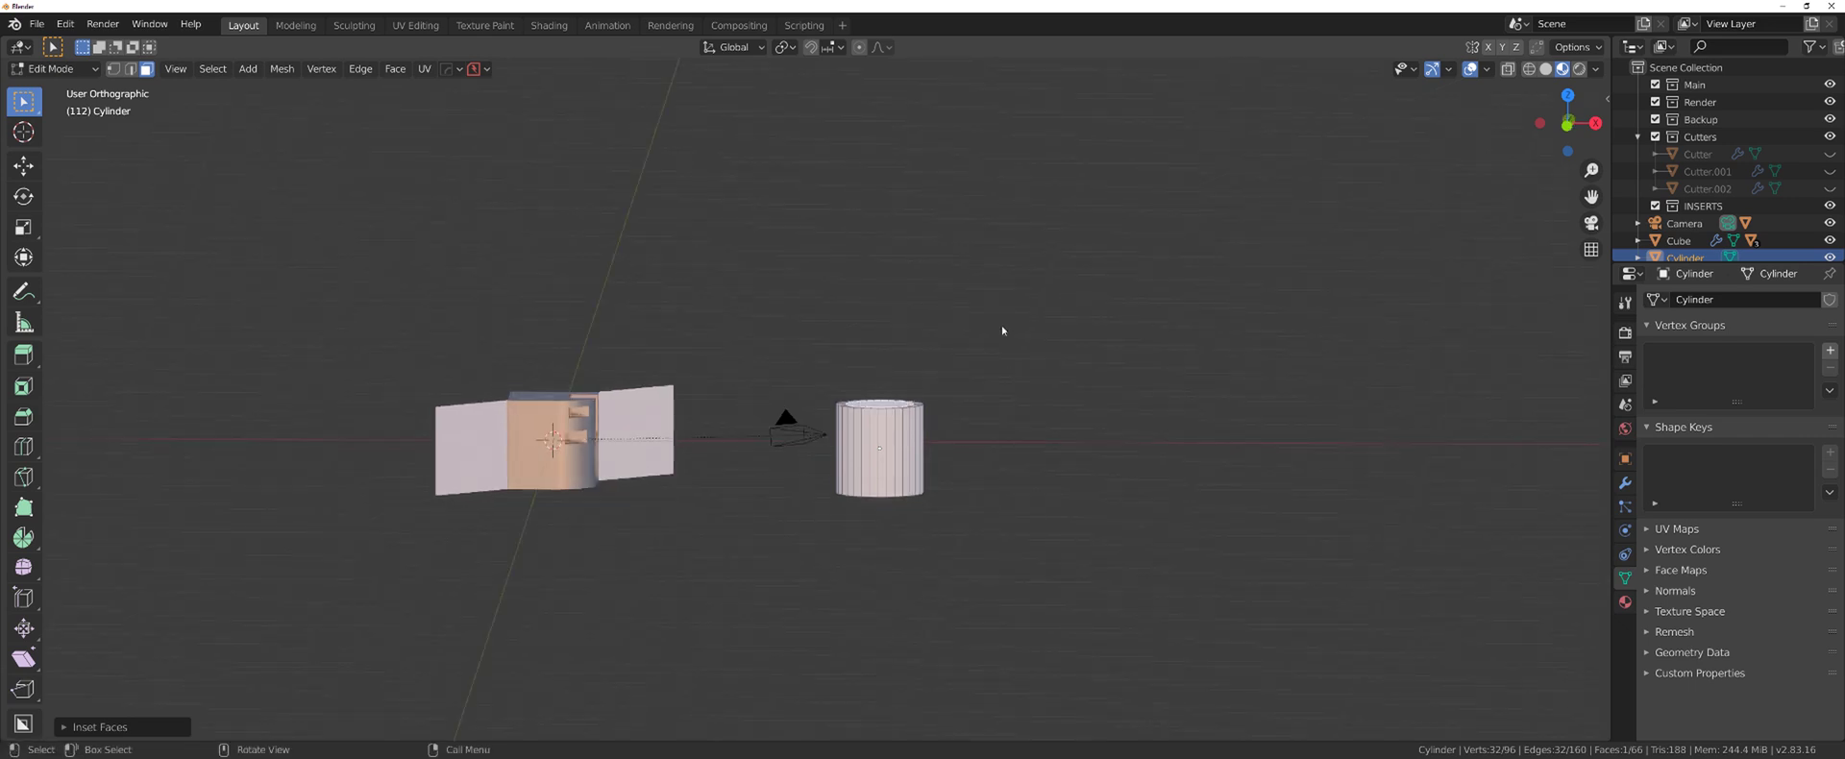
Return to Object Mode and delete the cylinder
key("Tab")
key("KP_3")
key("x")
left_click(785, 408)
In top view, scale the thin panel up along its local X axis into a thick box
middle_click_drag(785, 408, 663, 391)
key("KP_7")
left_click(694, 615)
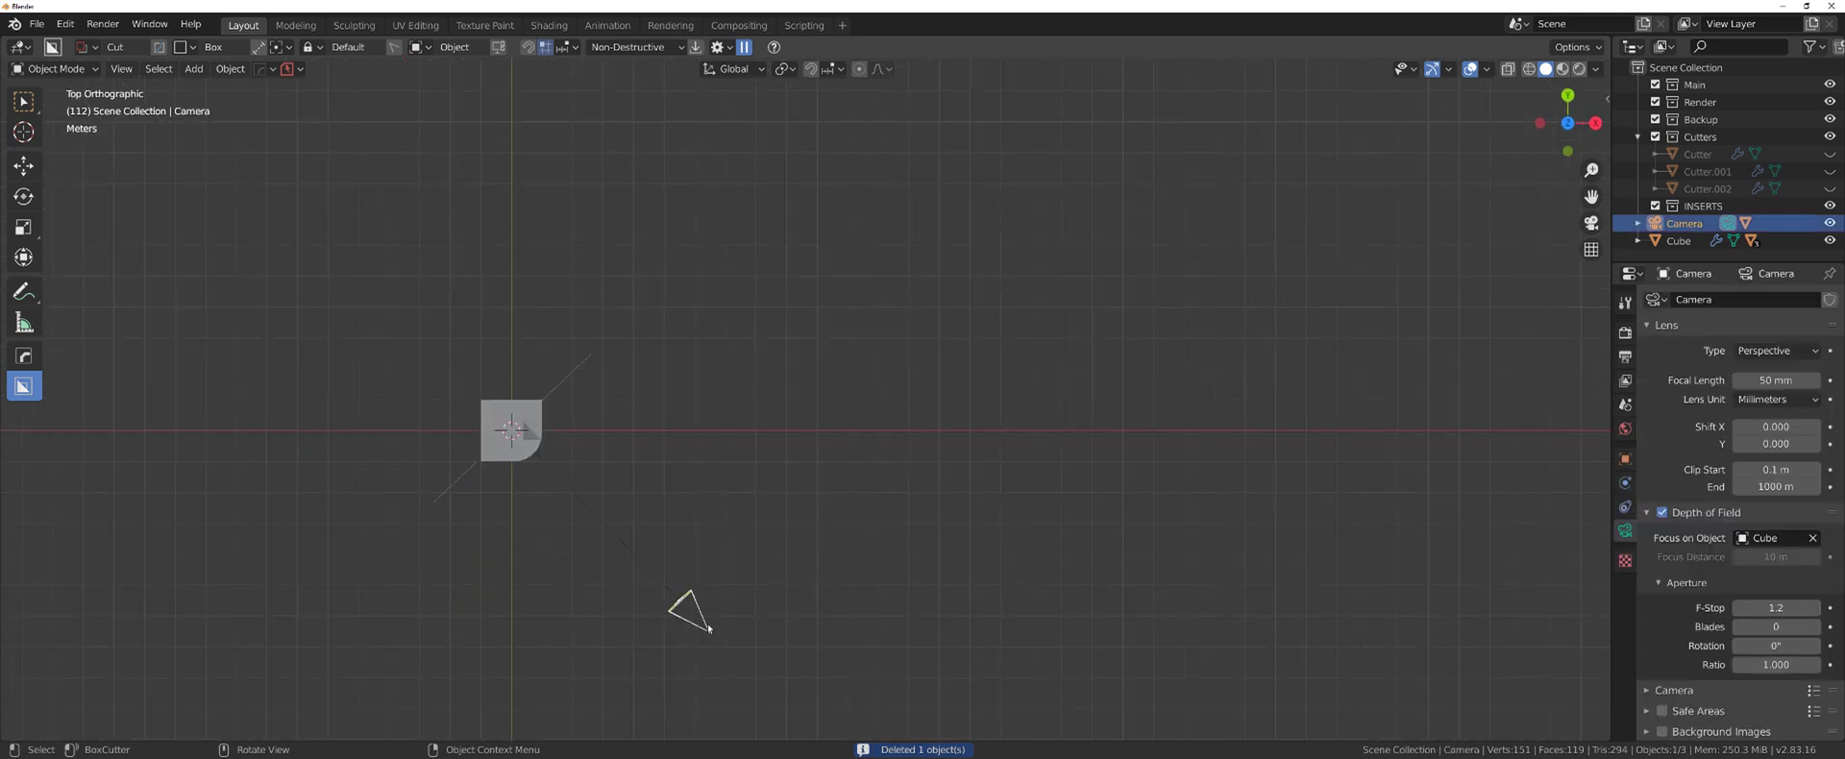
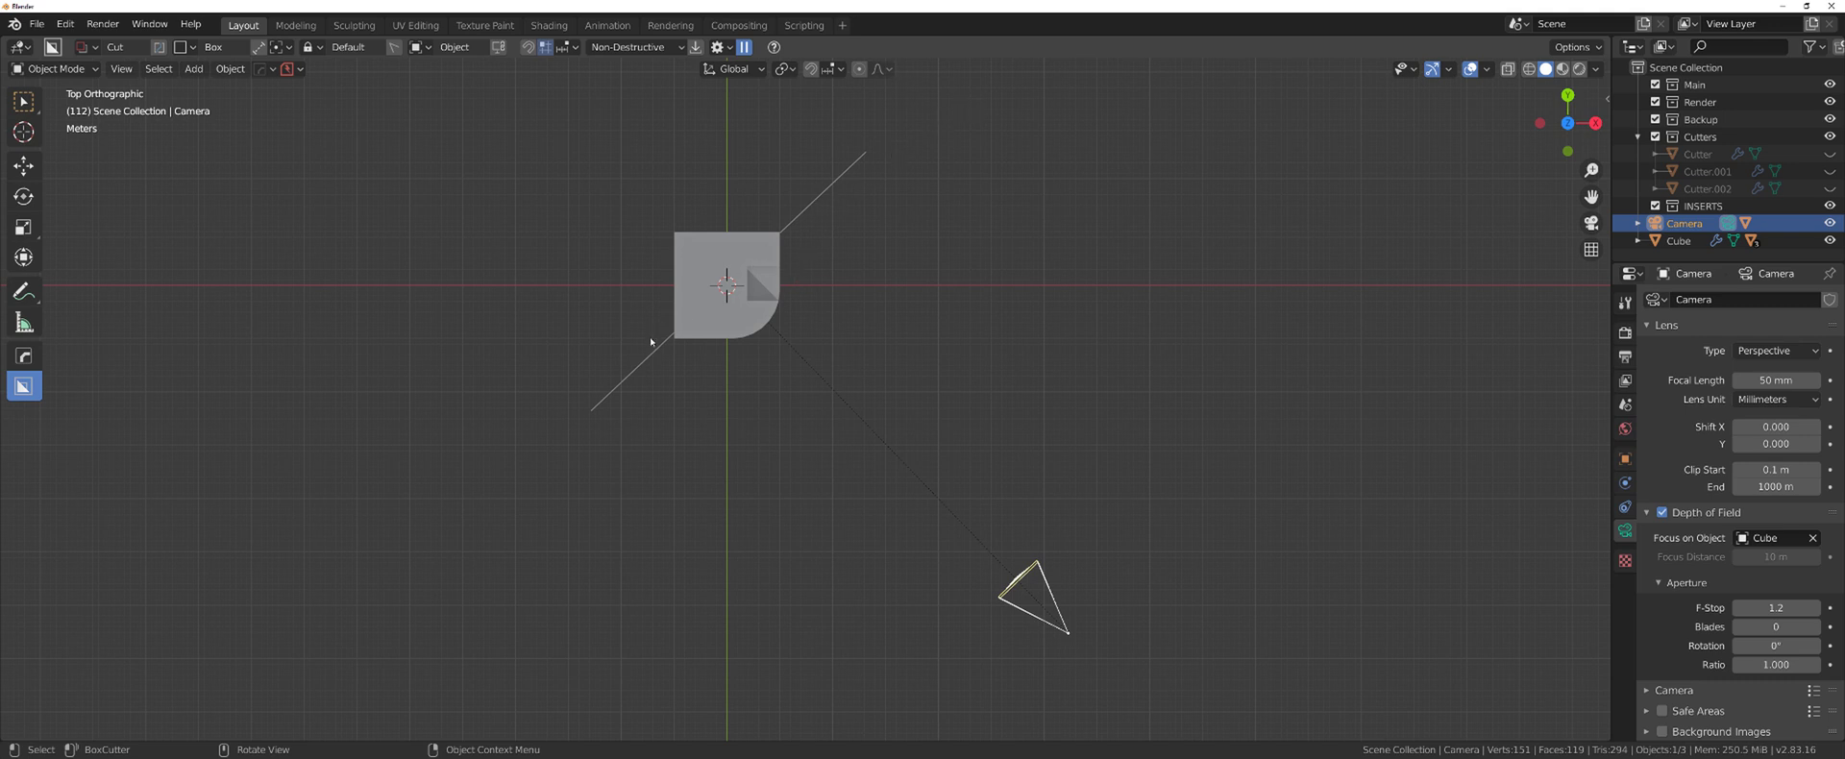
left_click(625, 385)
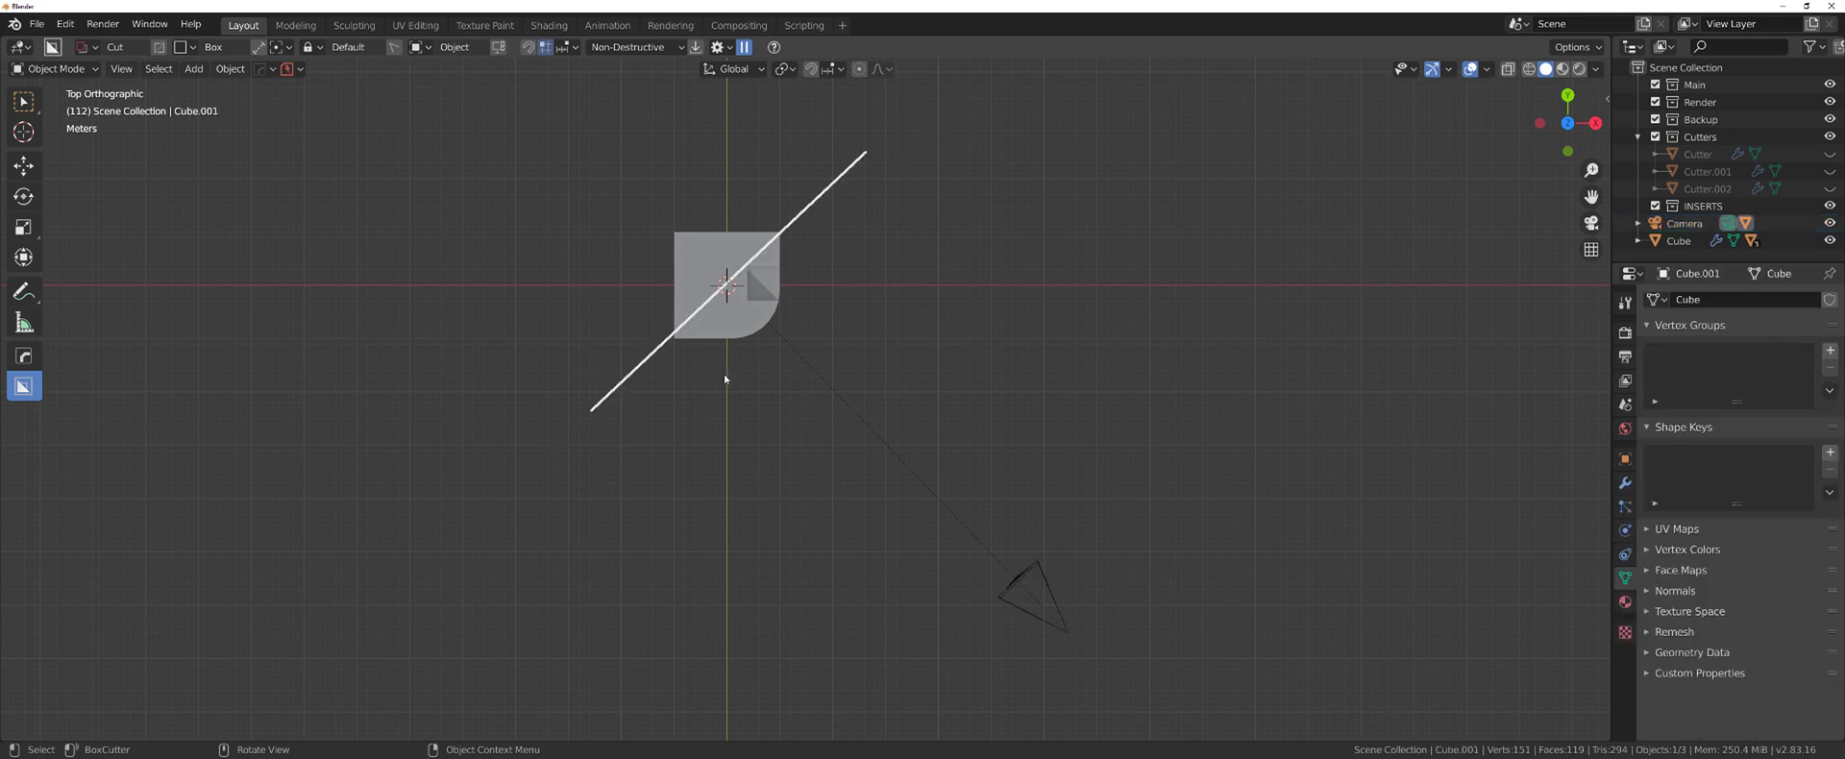
key("s")
key("x")
key("x")
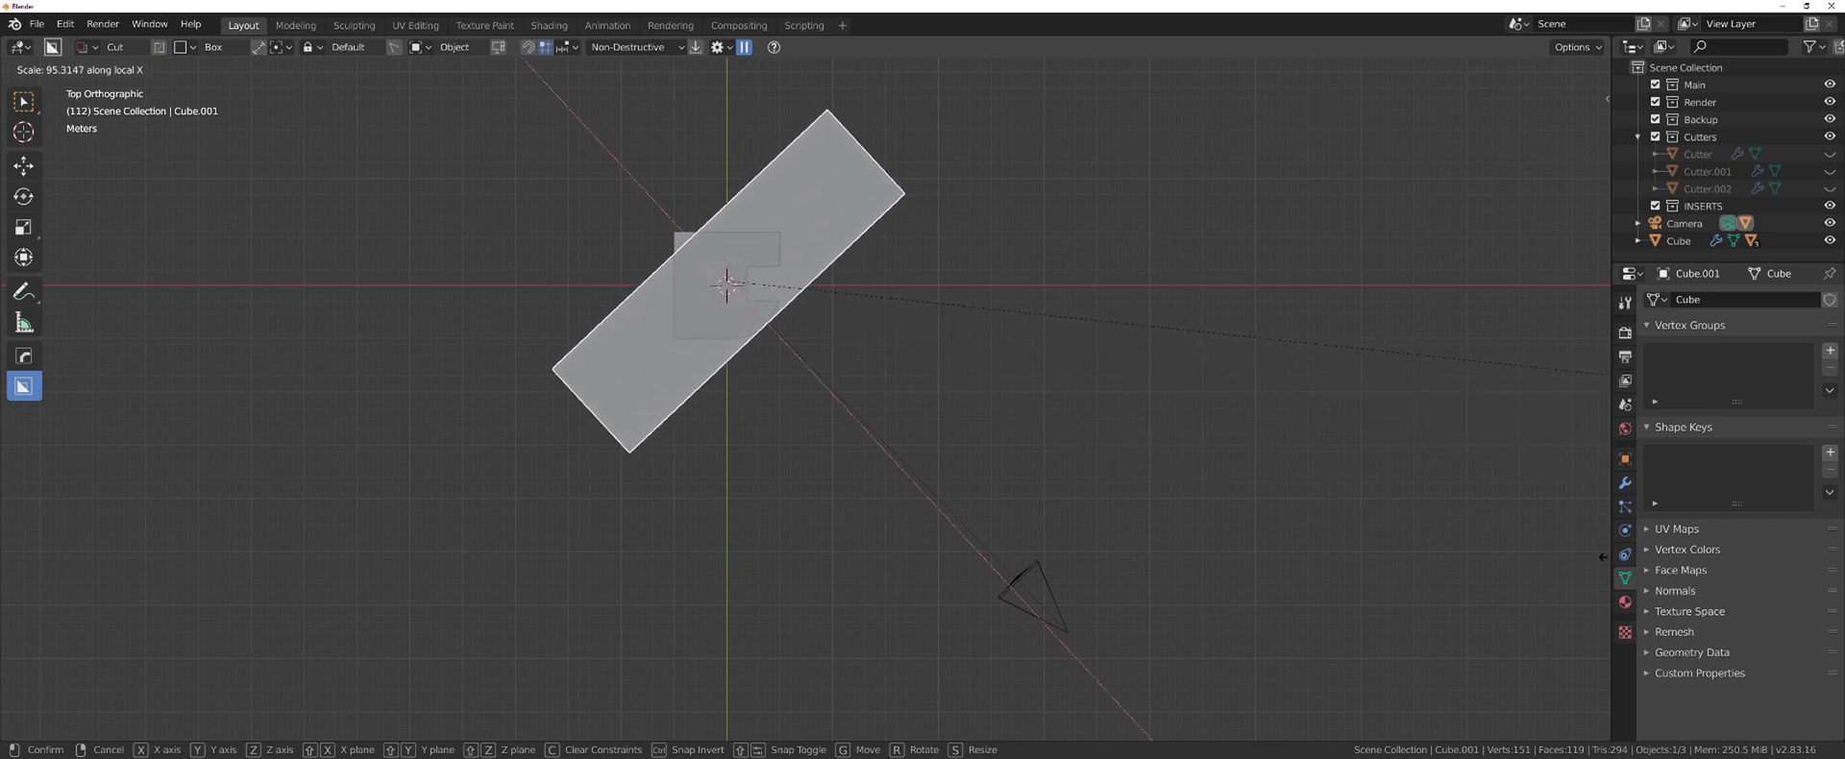
left_click(590, 552)
scroll(660, 529, "up", 3)
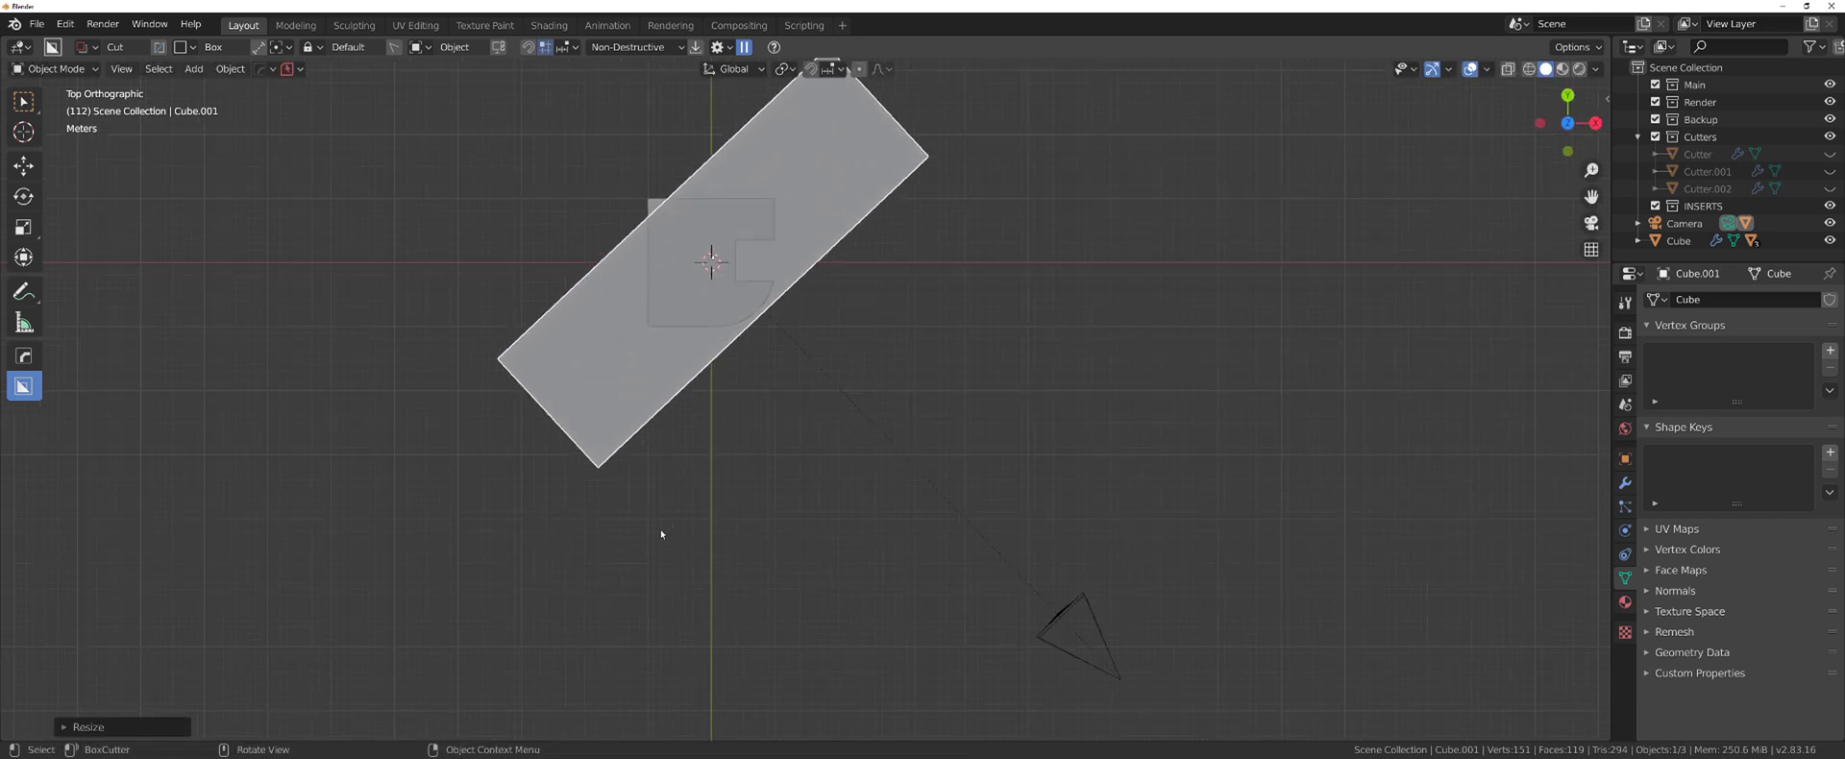
Select the rounded block that uses the CW Titanium matte material
scroll(721, 499, "down", 3)
key("Tab")
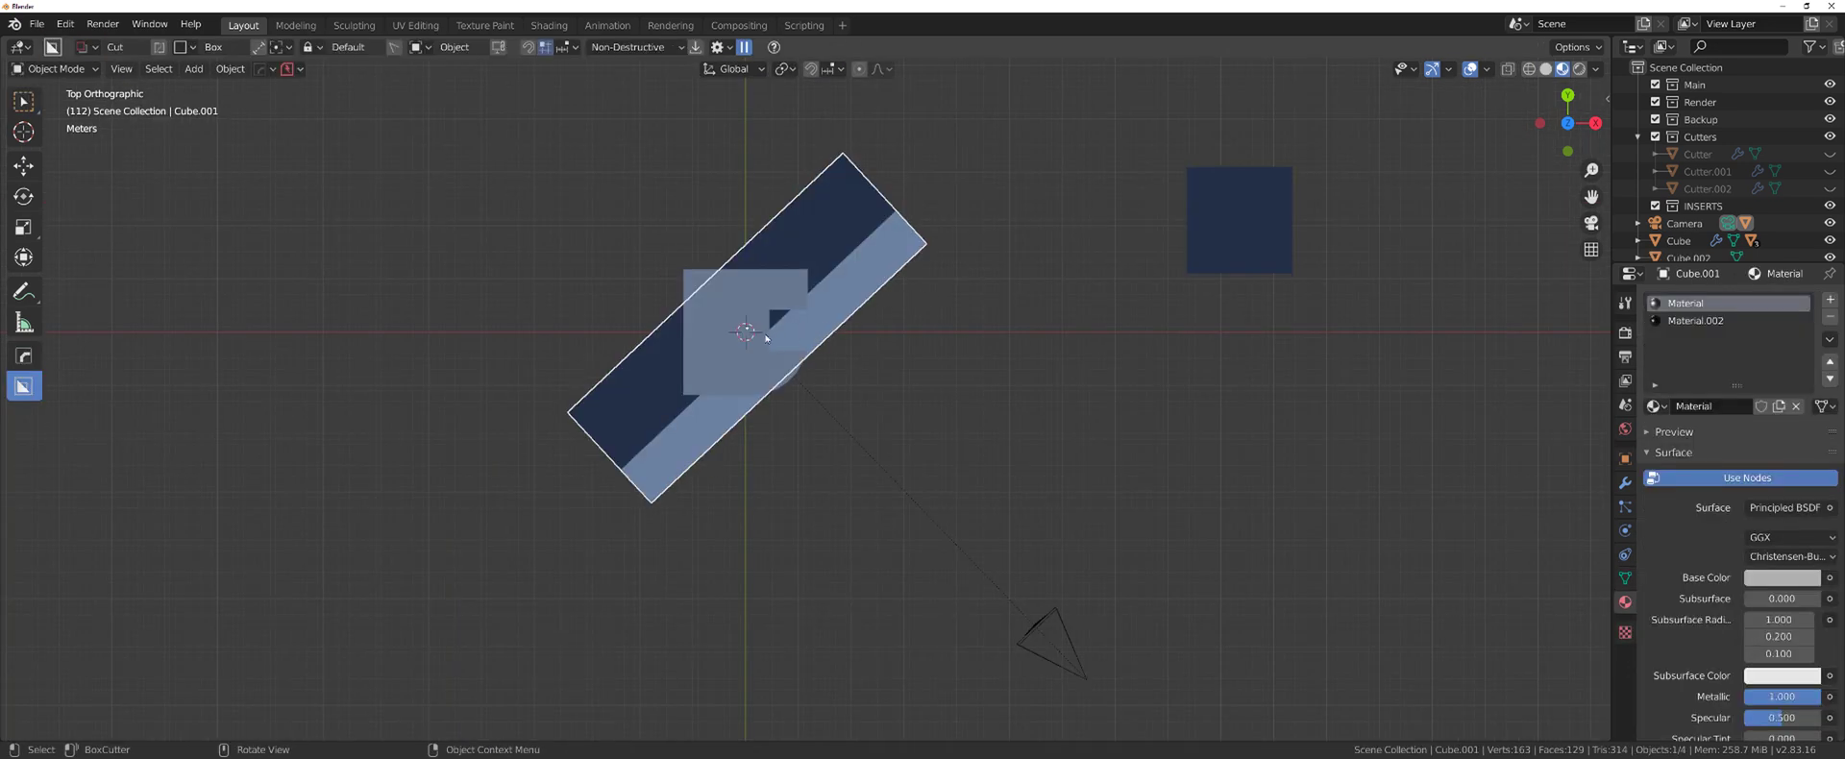
left_click(759, 368)
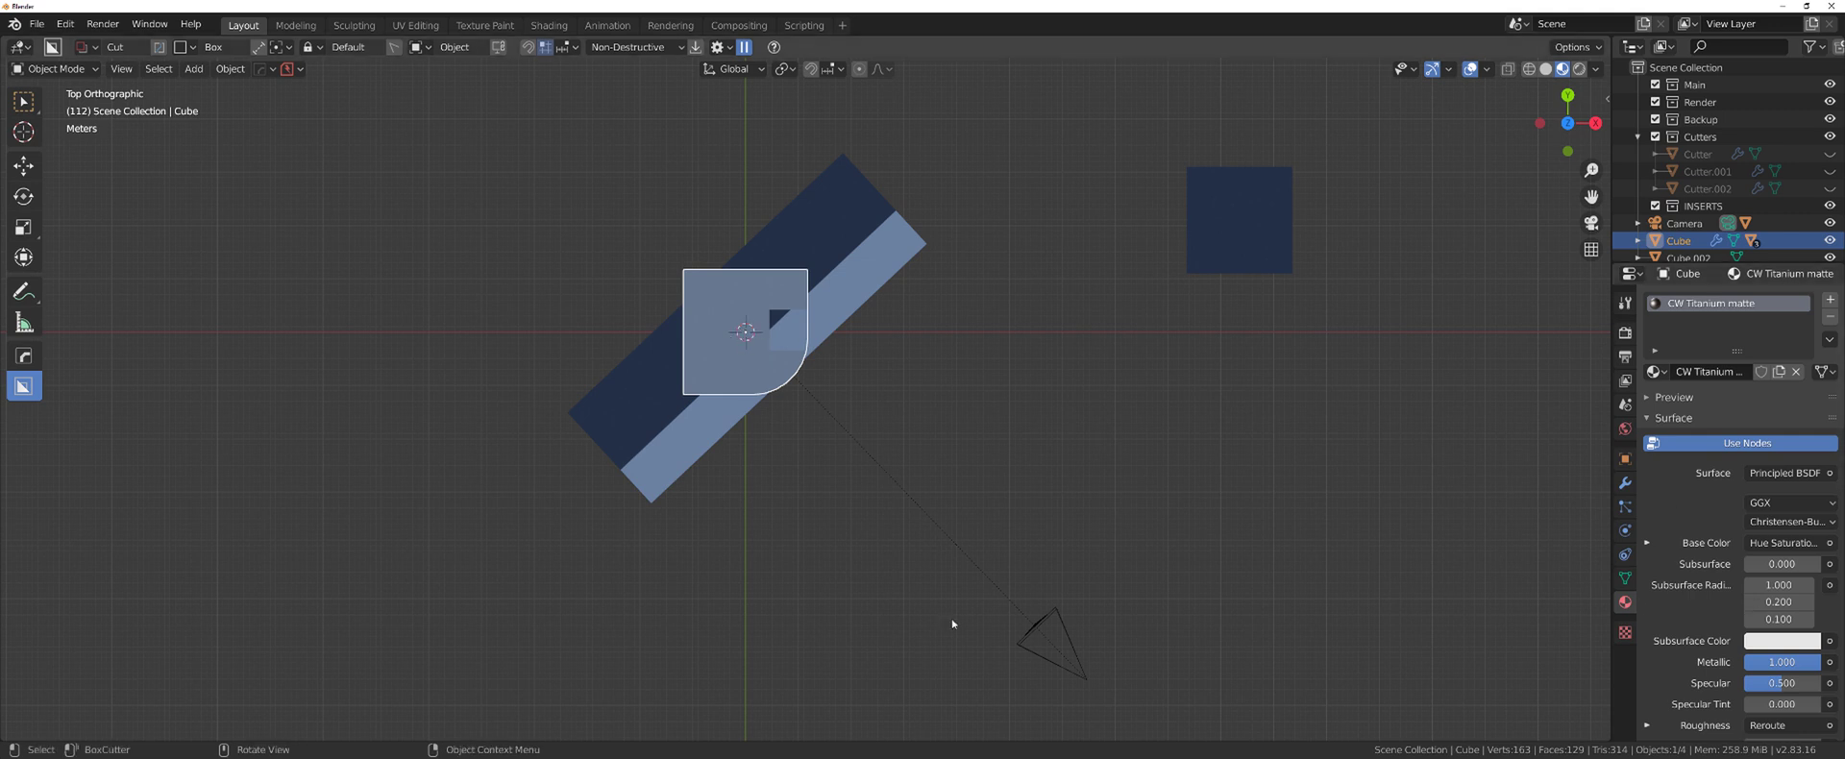
Select the thick box and move it about 0.3 m along negative X in top view
left_click(1063, 608)
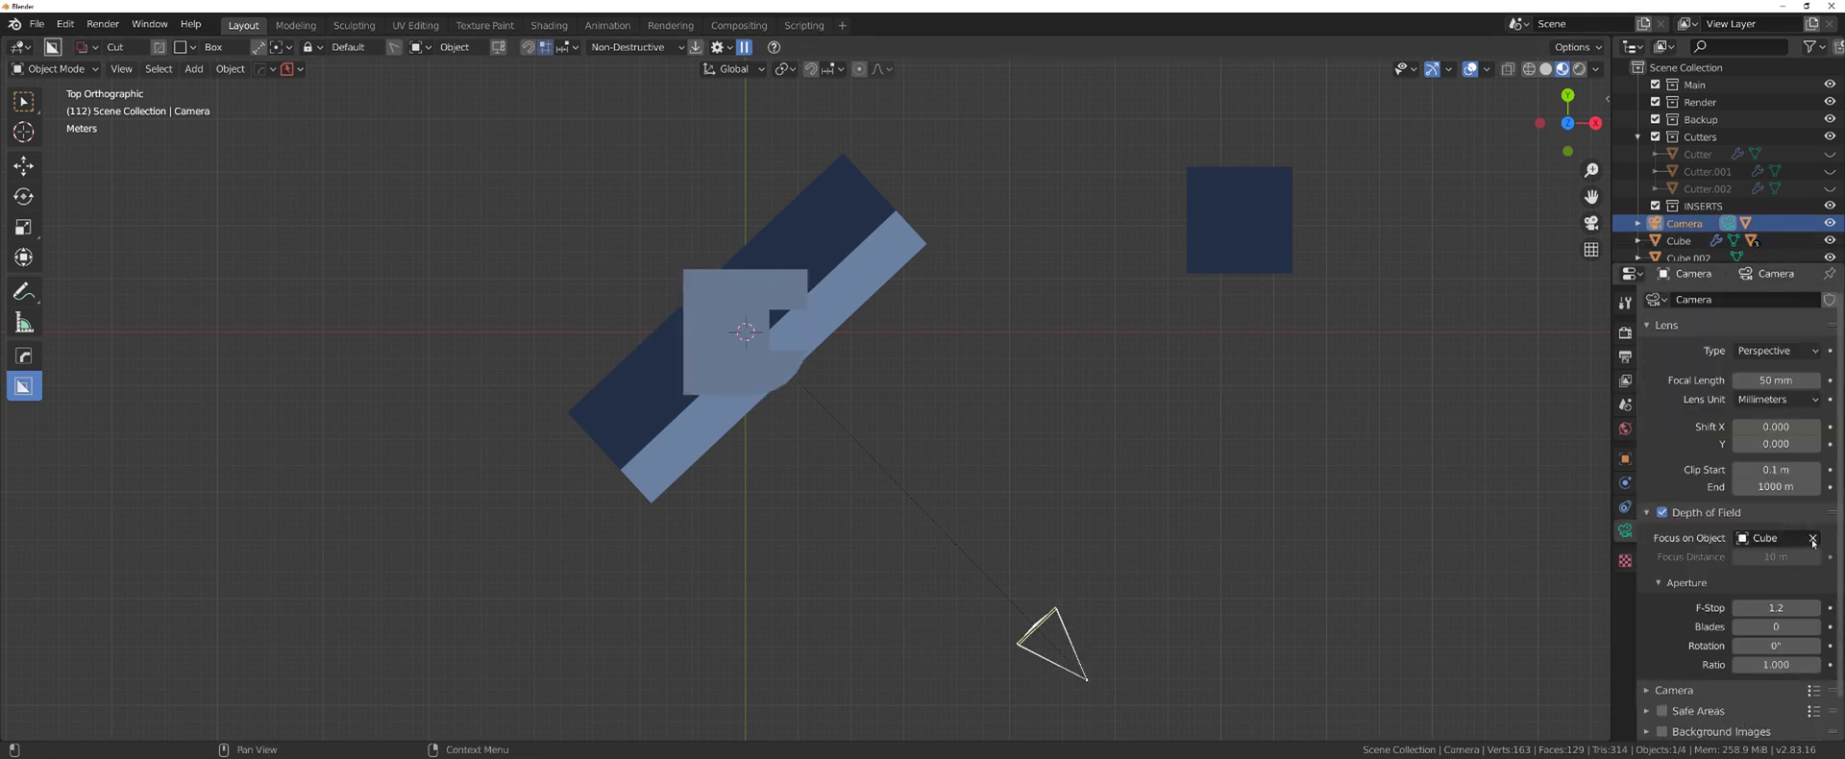
left_click(762, 350)
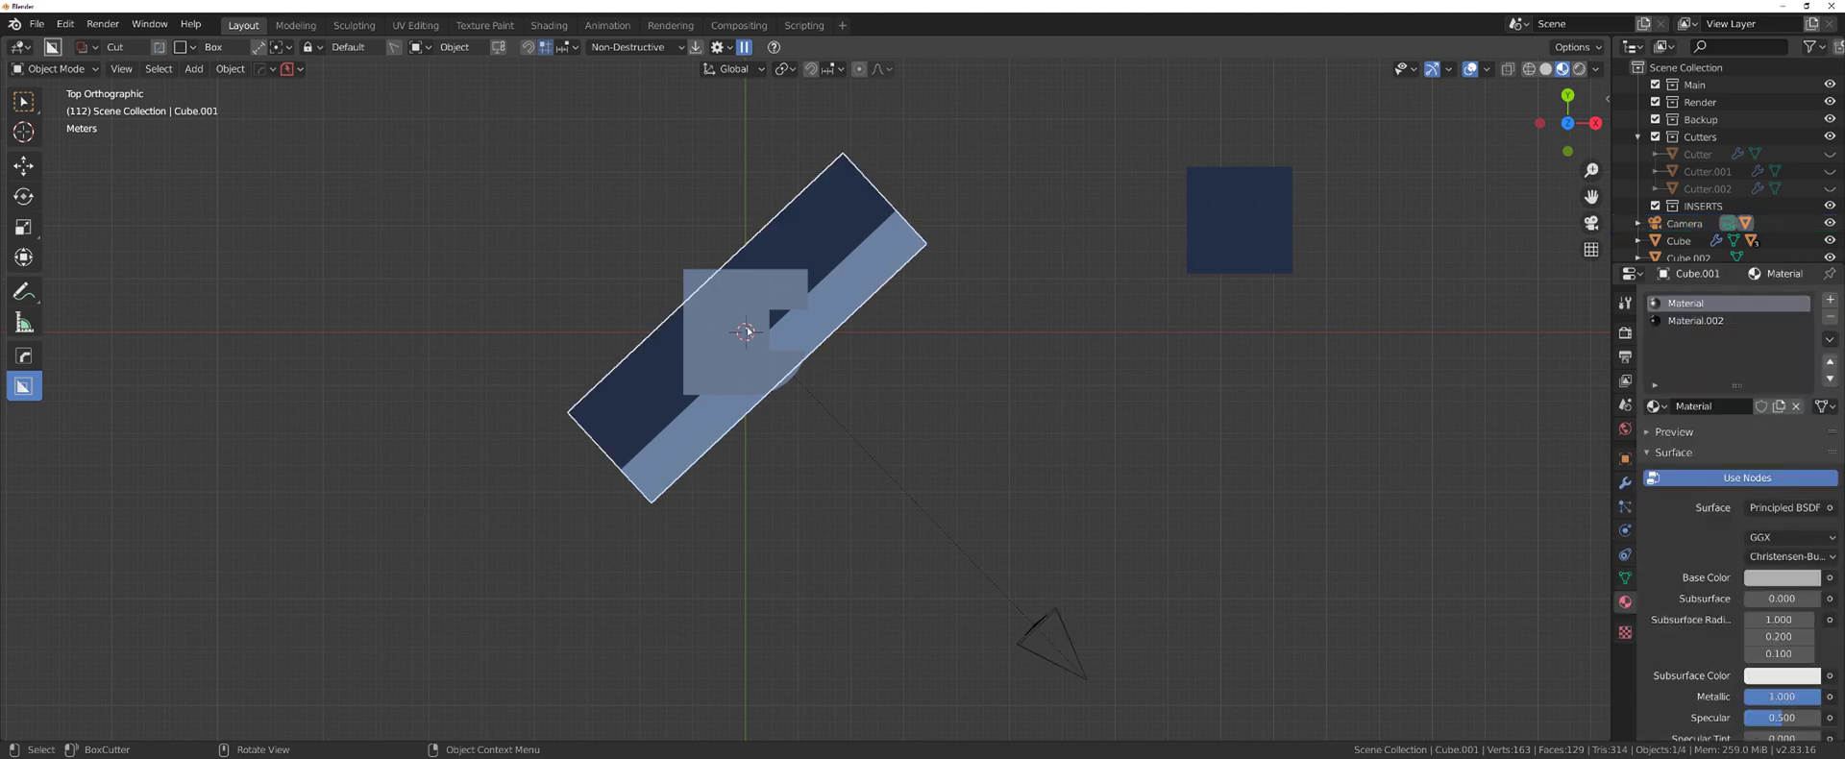
middle_click_drag(761, 361, 751, 260)
key("KP_7")
key("g")
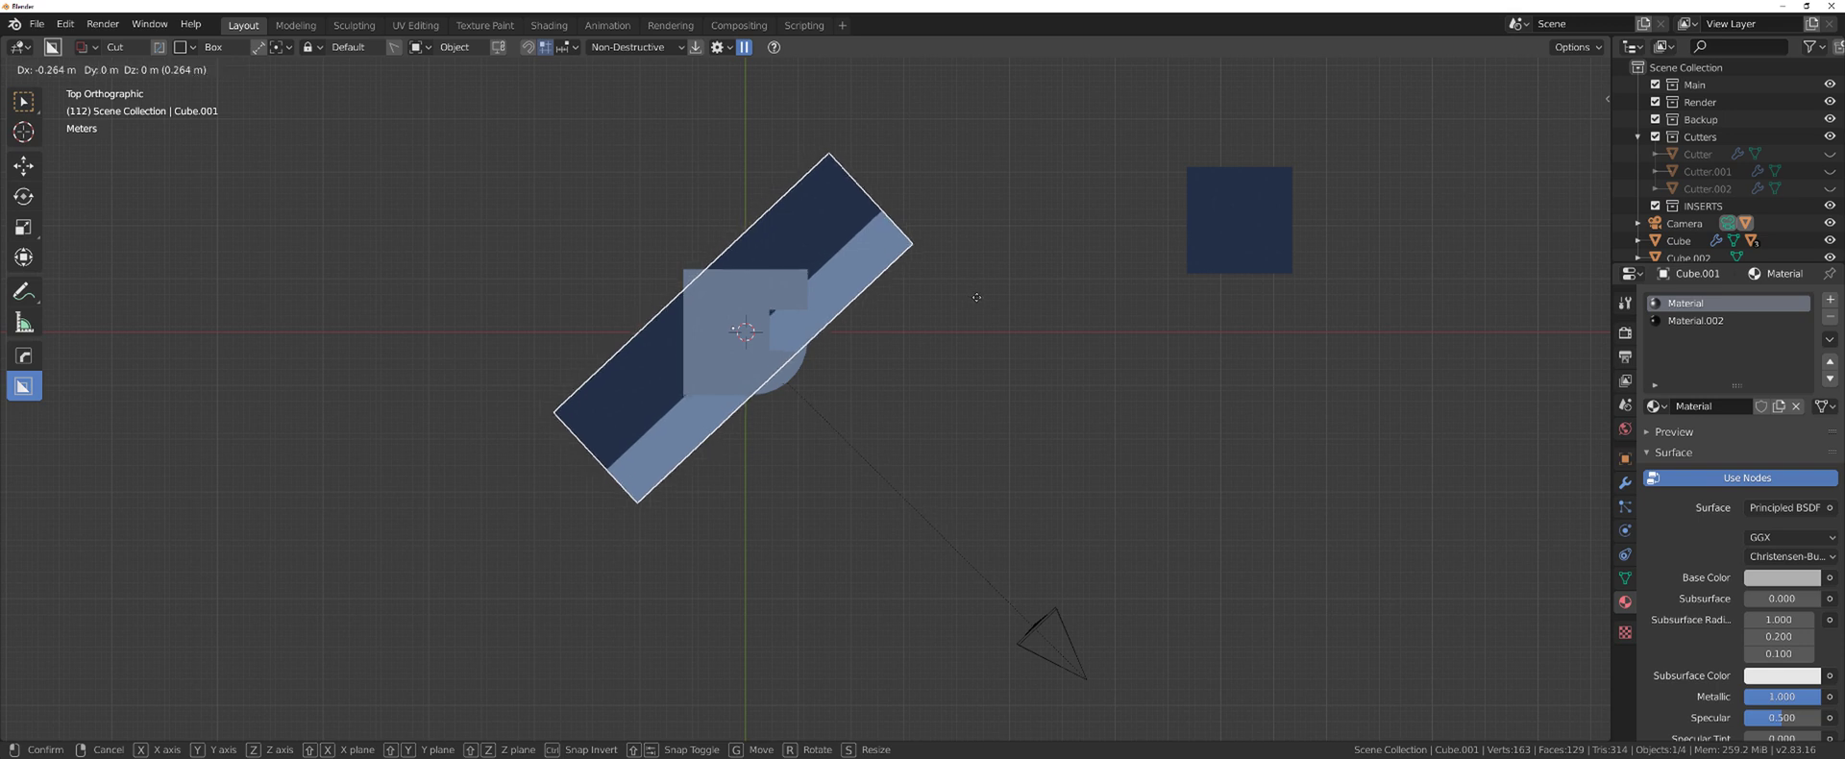
left_click(962, 295)
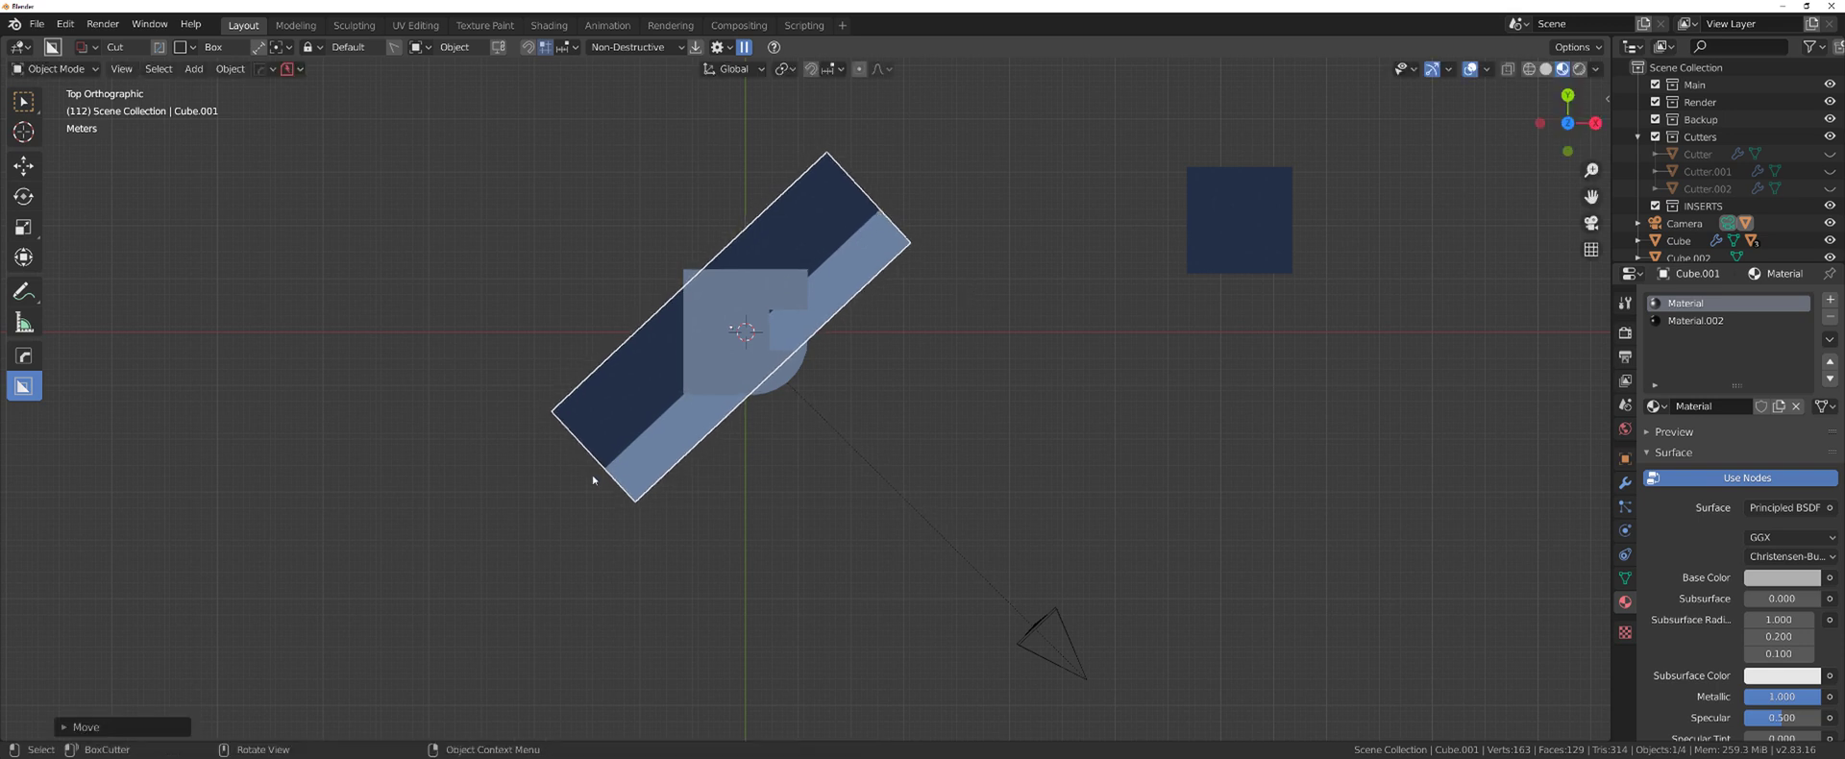
Scale the thick box down along its local X axis into a narrower slab
scroll(683, 432, "up", 2)
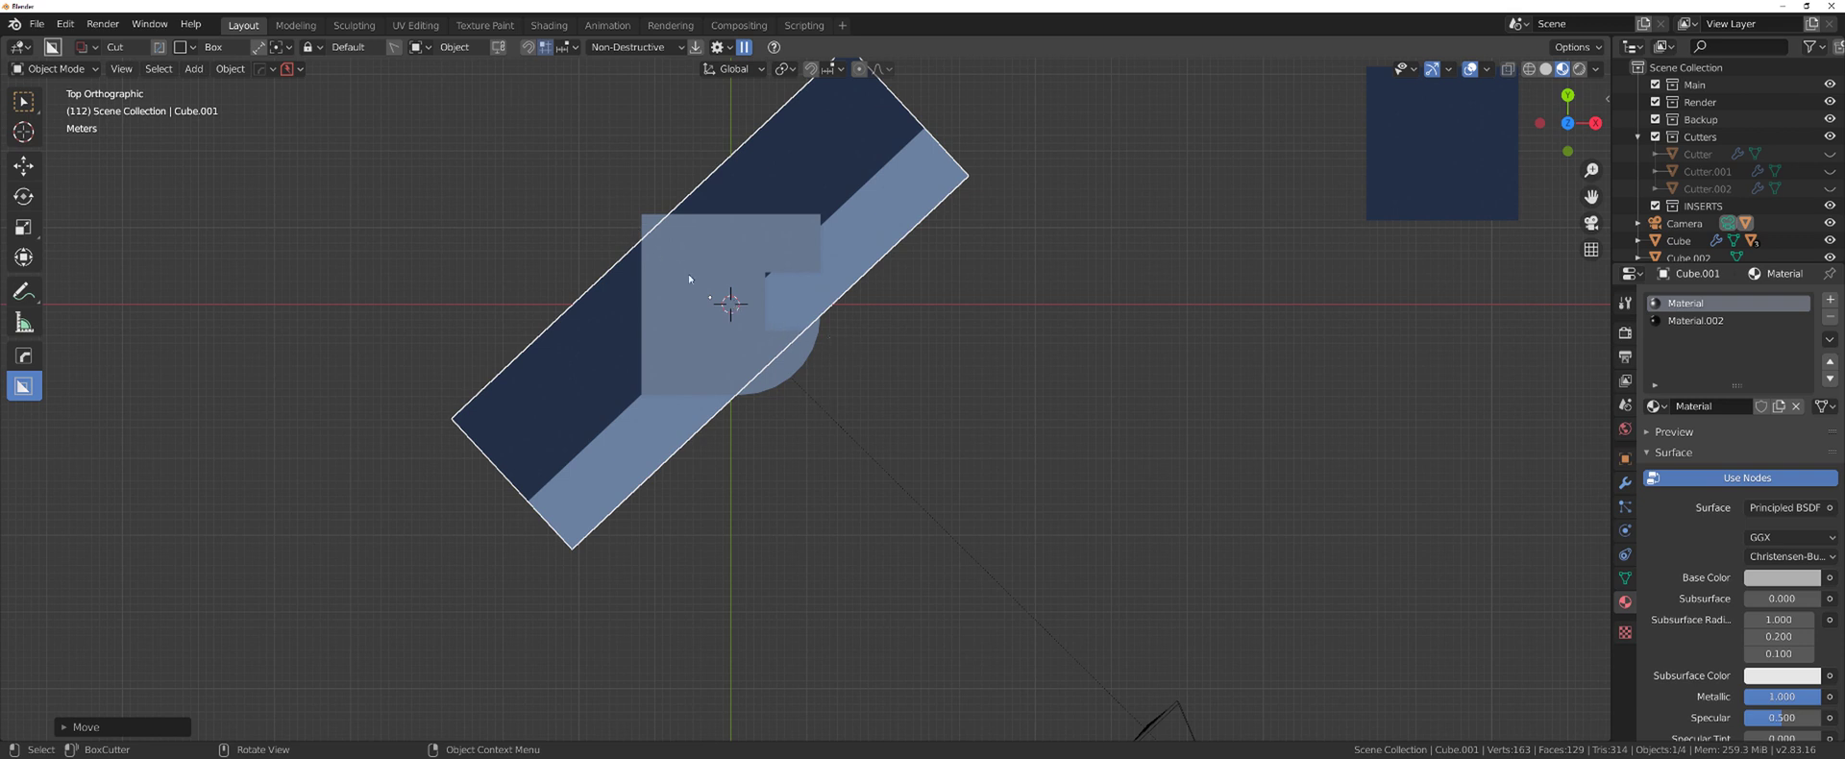
key("s")
key("x")
key("x")
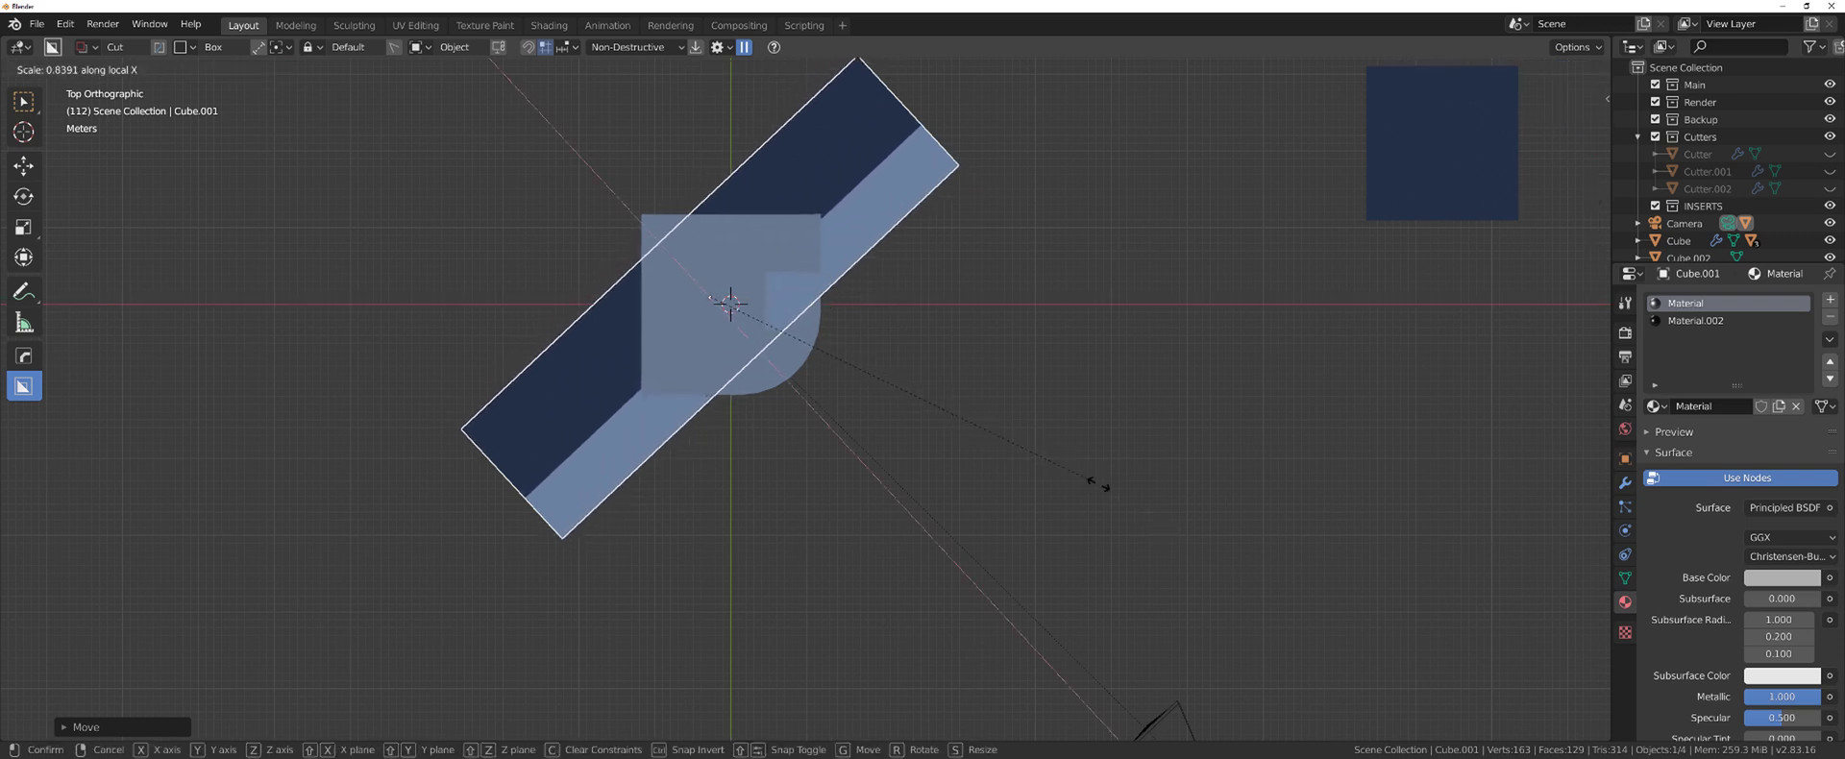
left_click(970, 445)
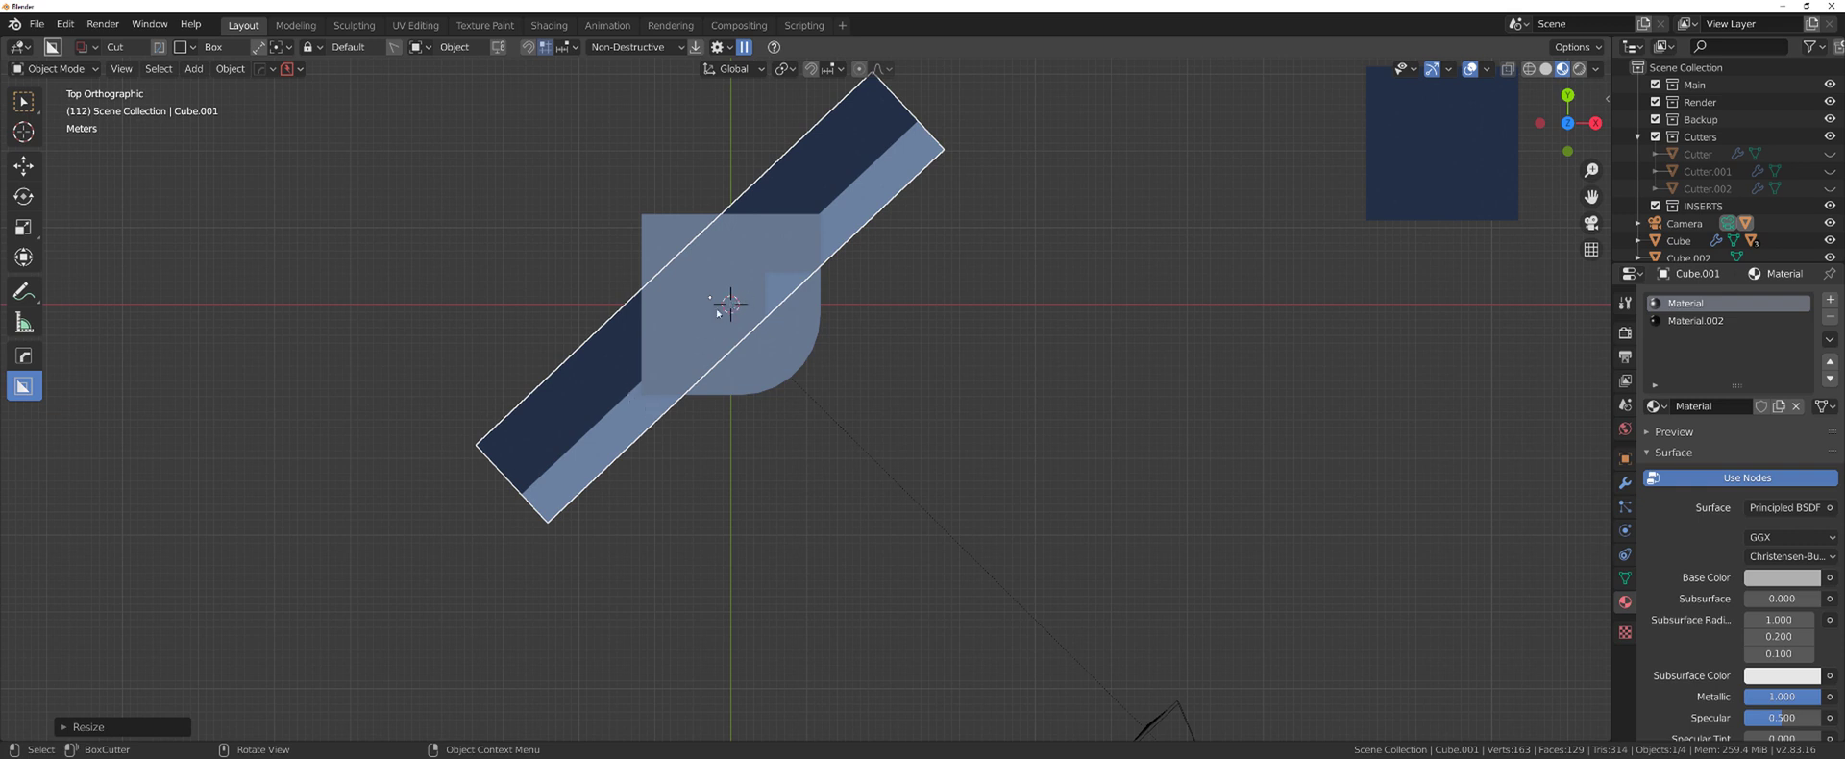
Move the slab about 1 m along its local X axis towards the camera
key("g")
key("x")
key("x")
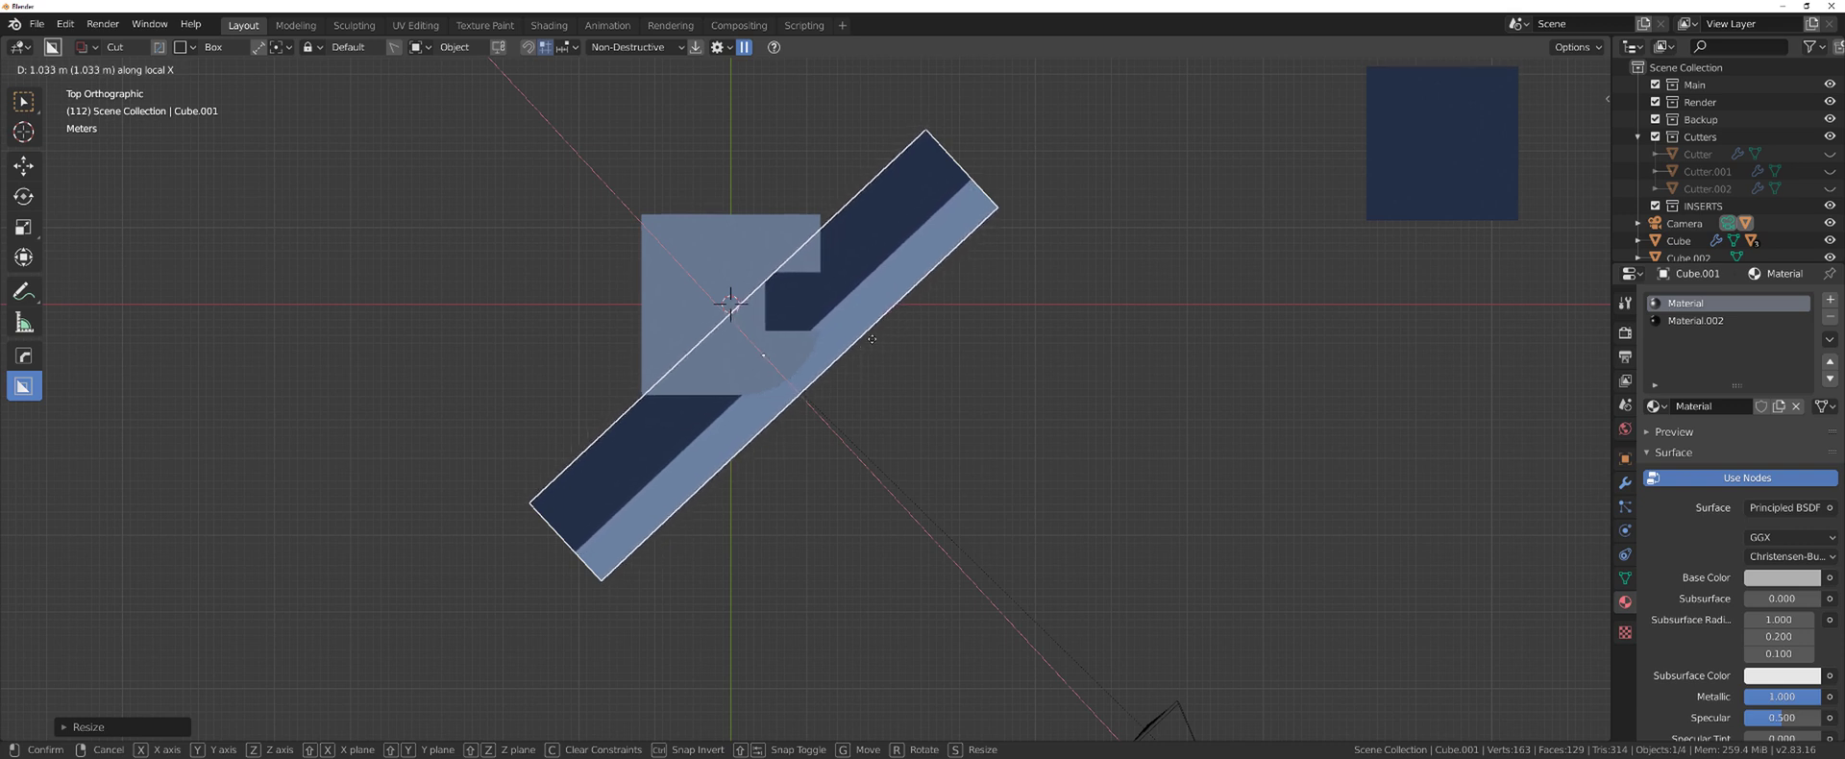
left_click(872, 342)
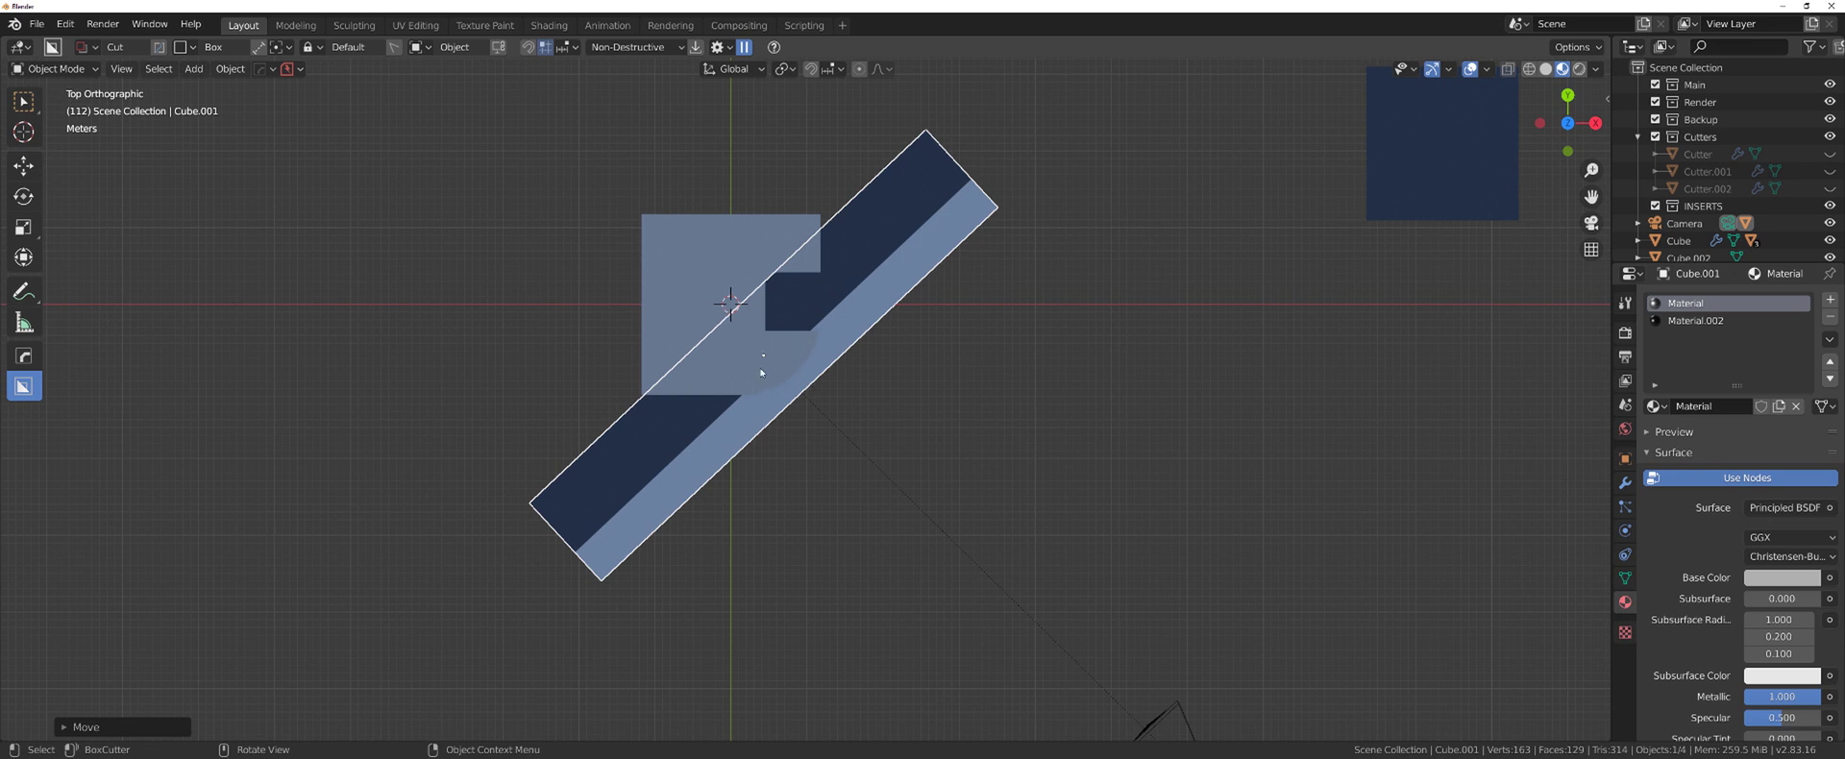
Scale the slab down along its local X axis into a thin panel crossing the block's rounded corner
scroll(741, 335, "up", 2)
scroll(913, 375, "down", 2)
key("s")
key("x")
key("x")
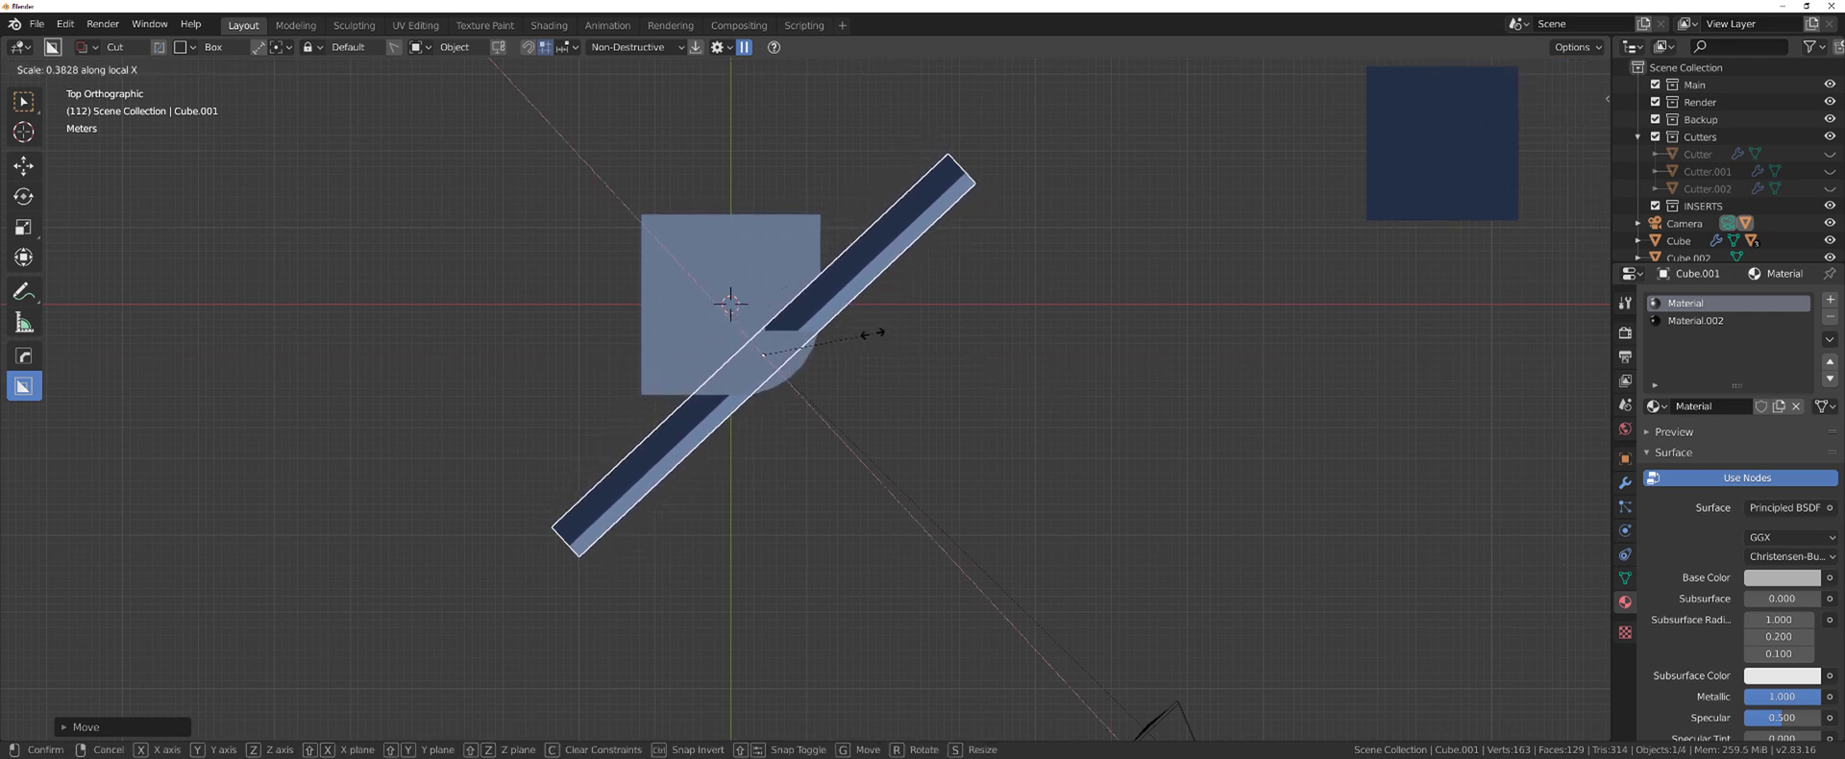
left_click(822, 337)
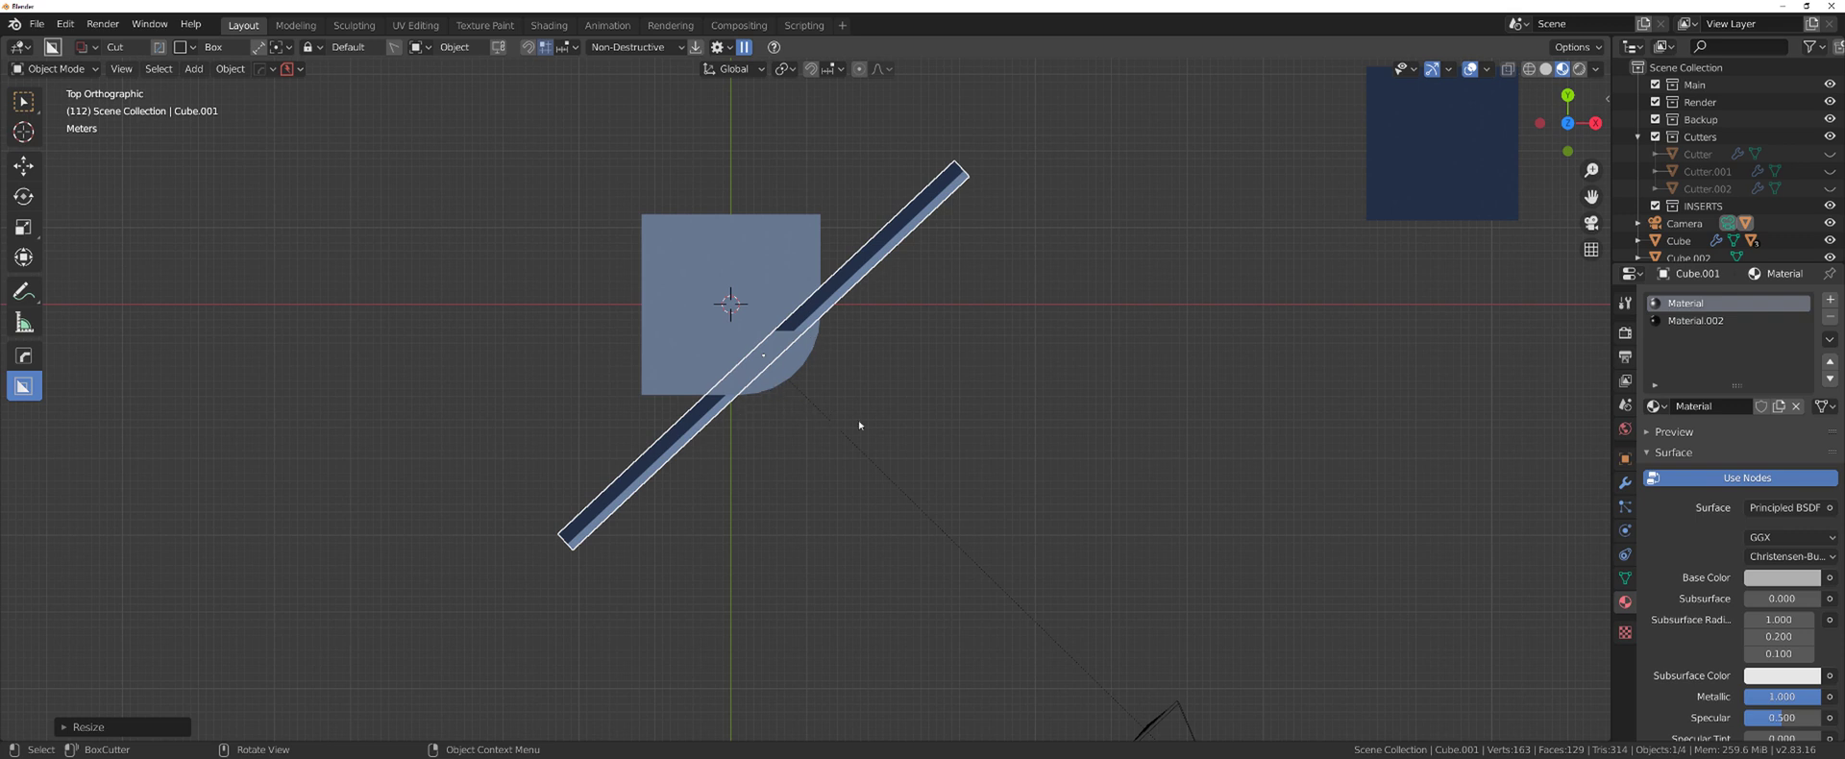
Delete the thin panel and select the camera
scroll(831, 418, "down", 3)
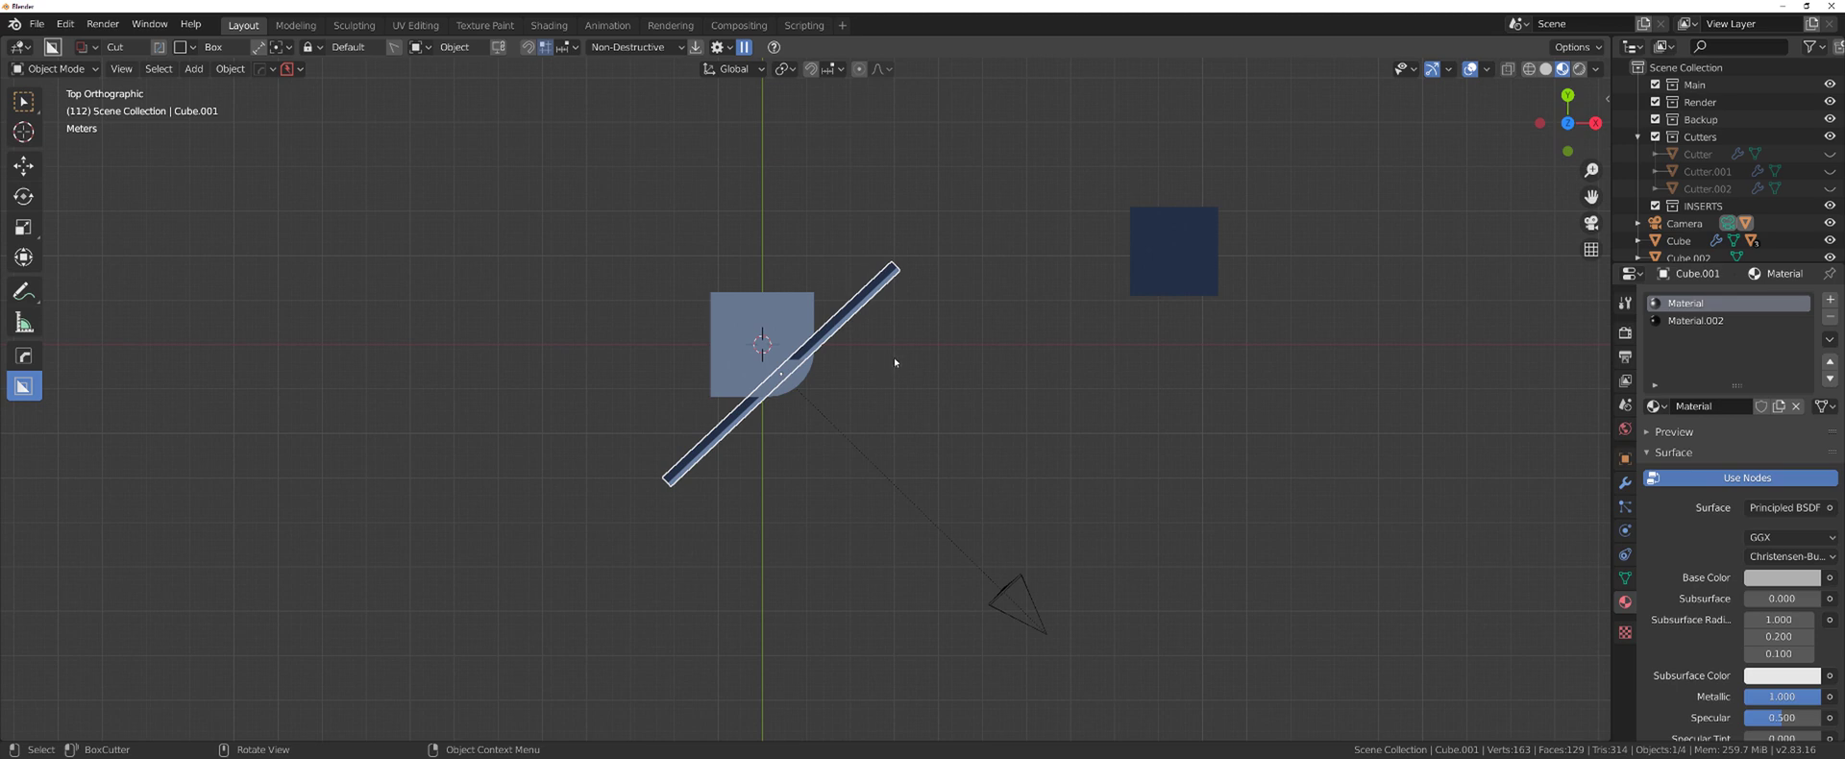
left_click(952, 539)
middle_click_drag(951, 538, 958, 528)
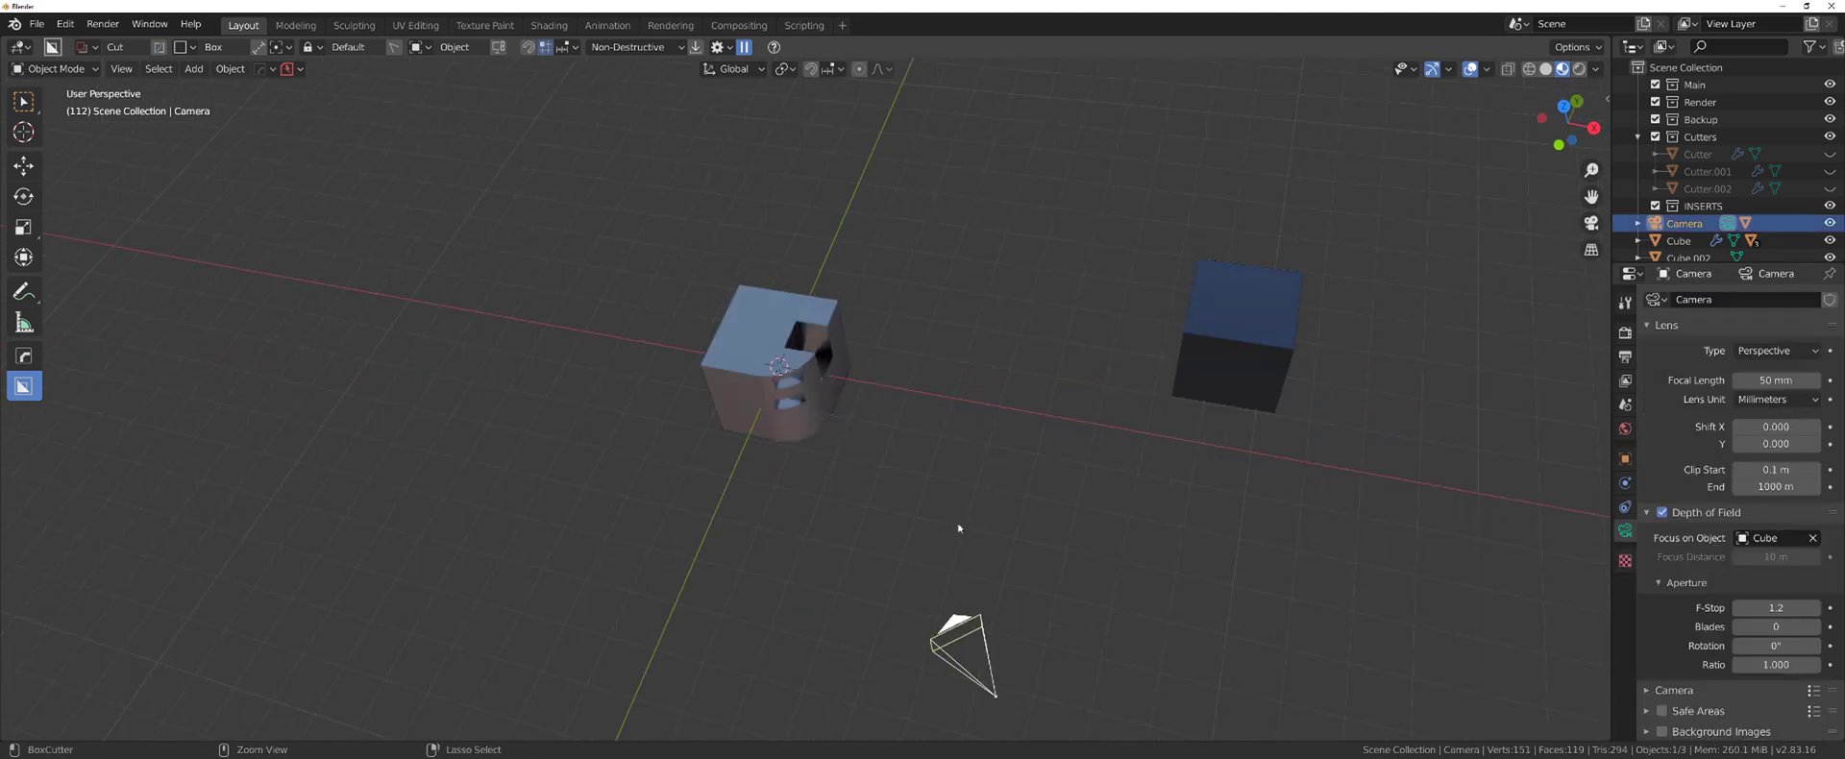
Select the rounded block in the camera view and apply its modifiers with Smart Apply
key("KP_0")
scroll(695, 388, "up", 4)
left_click(781, 346)
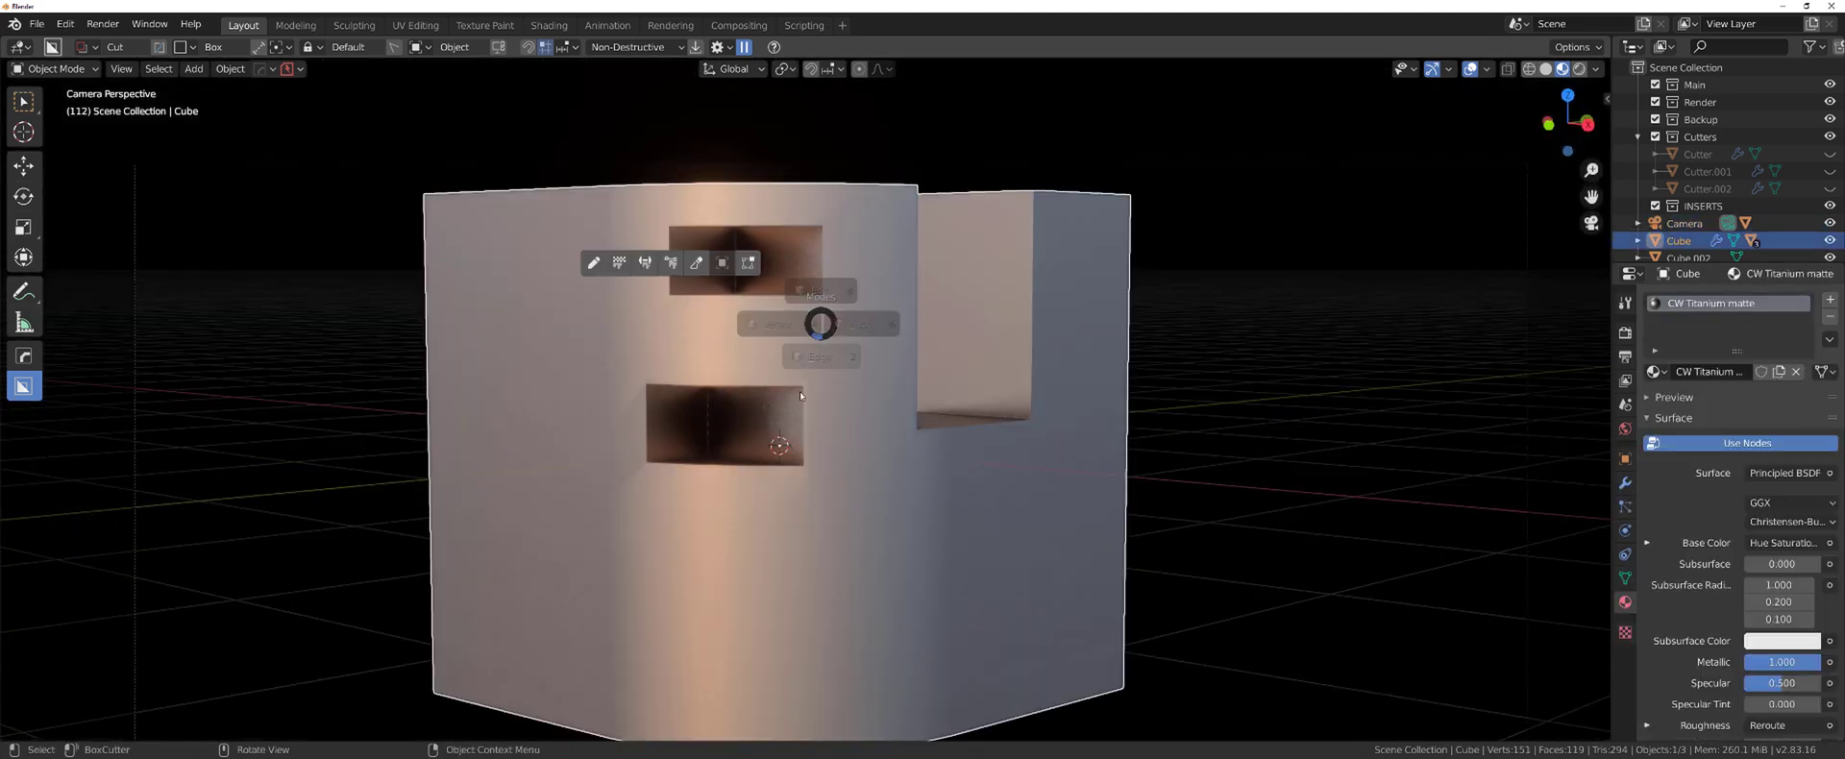
key("Tab")
key("Tab")
key("Tab")
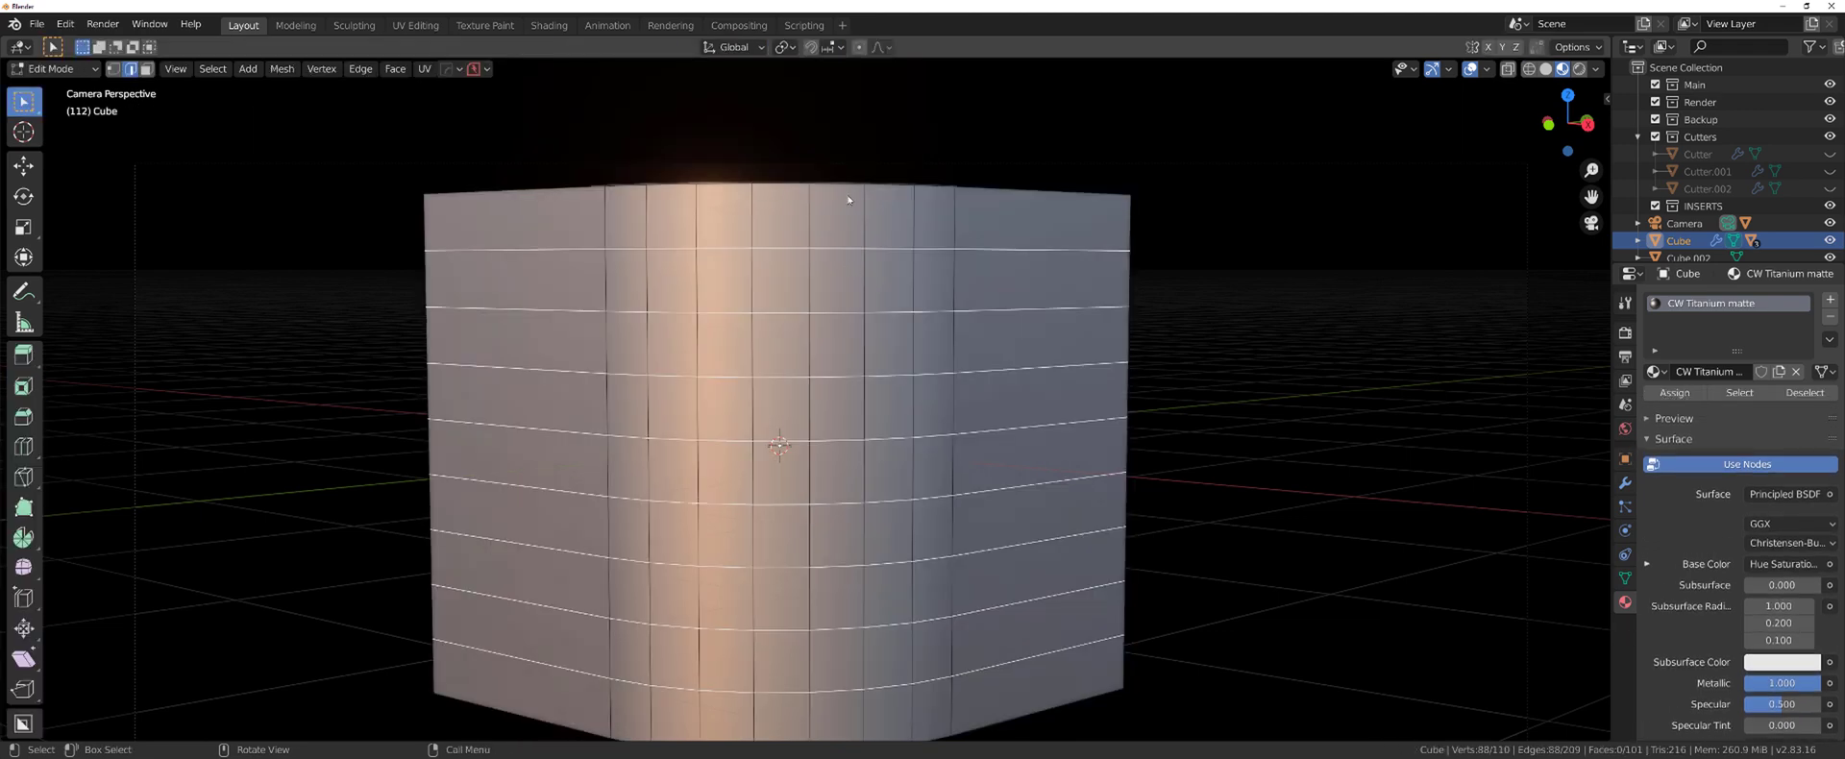
key("Tab")
key("q")
mouse_move(826, 177)
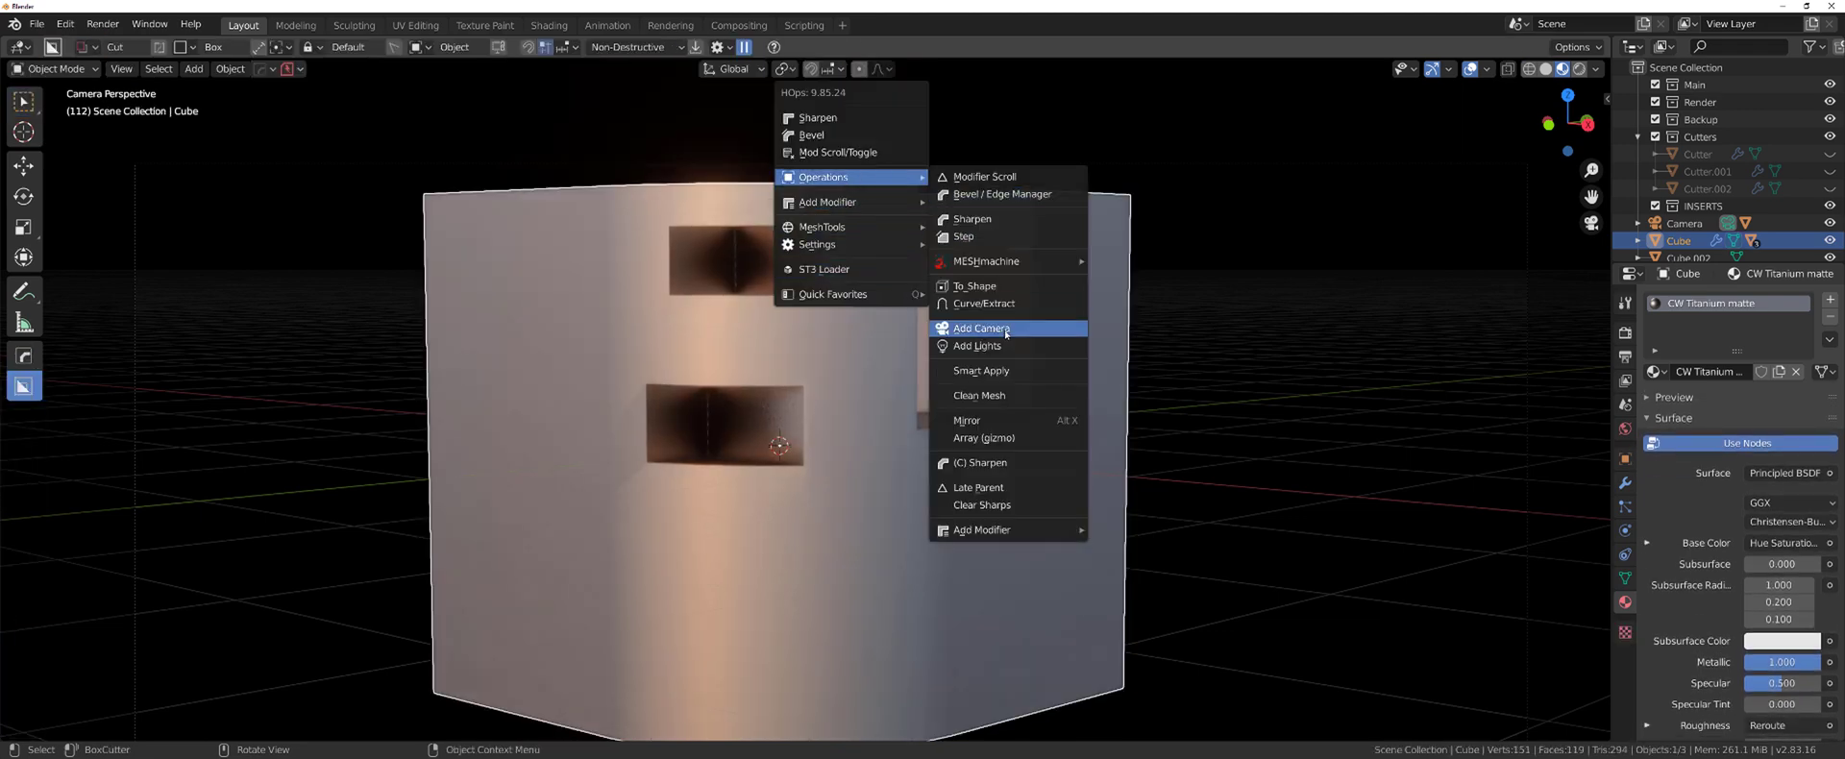
key("Return")
In Edit Mode, select the lower outer edge of the block's upper slot and snap the 3D cursor to it
key("Tab")
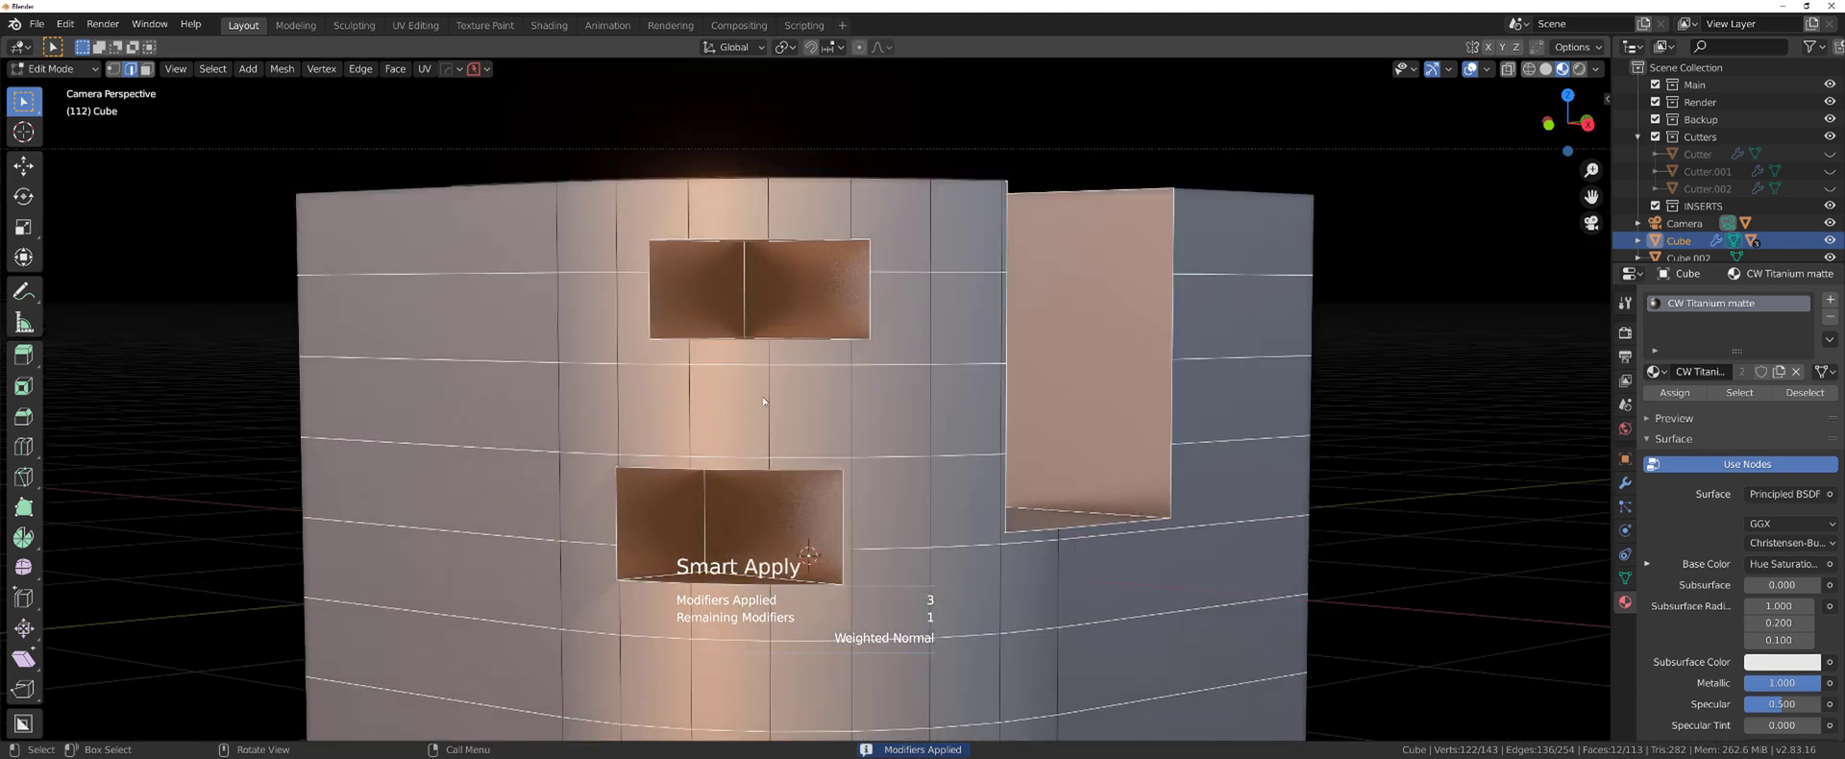
scroll(793, 388, "down", 5)
left_click(793, 389)
scroll(807, 423, "up", 6)
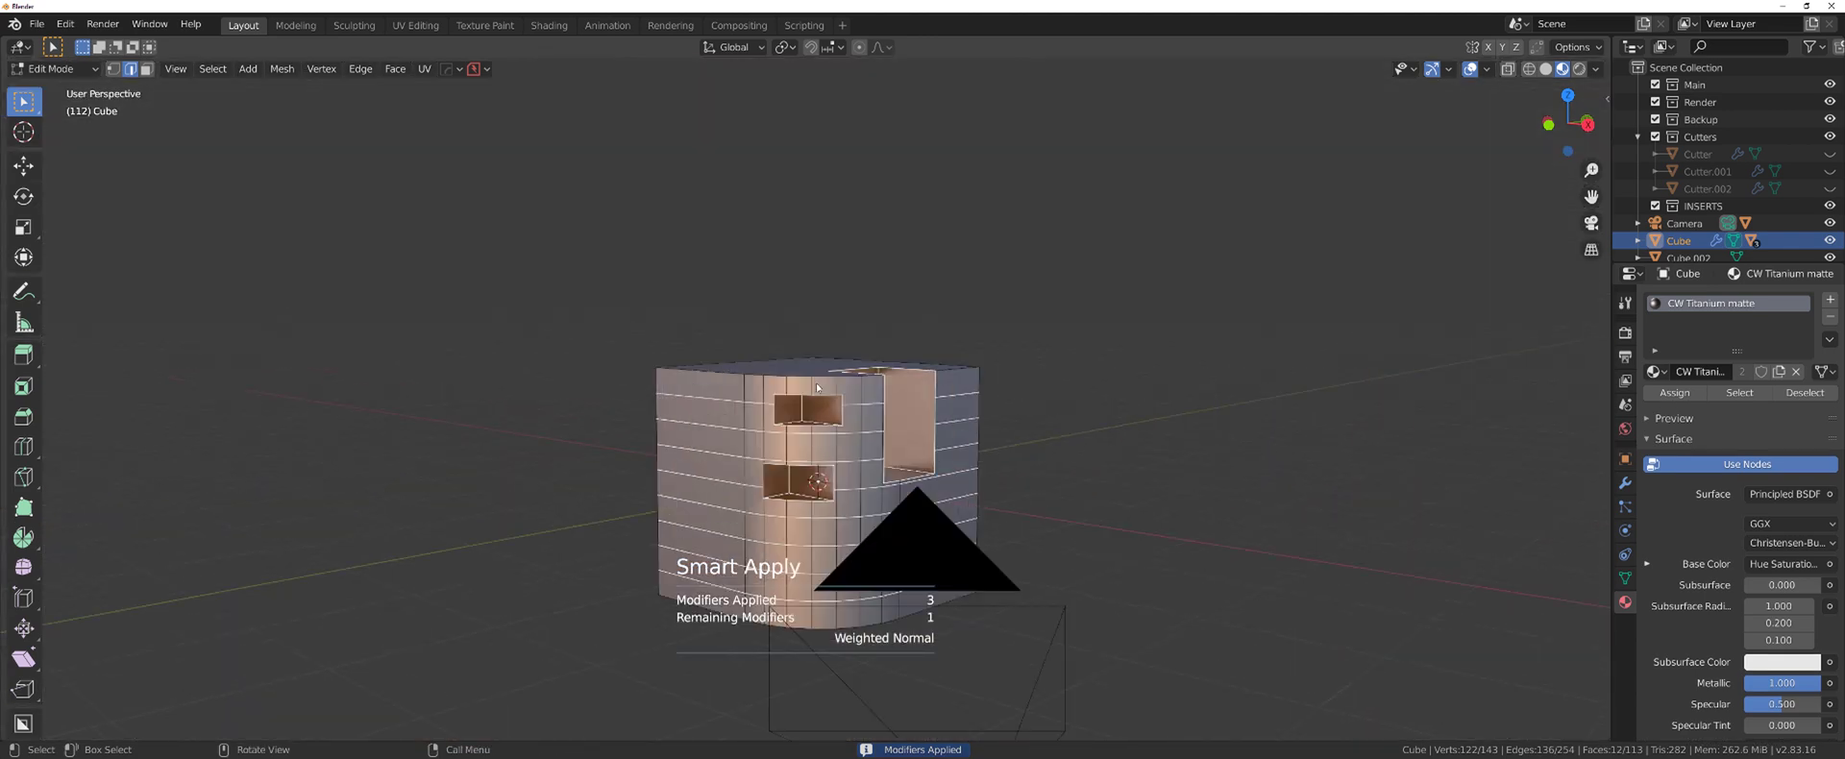
middle_click_drag(882, 443, 910, 461)
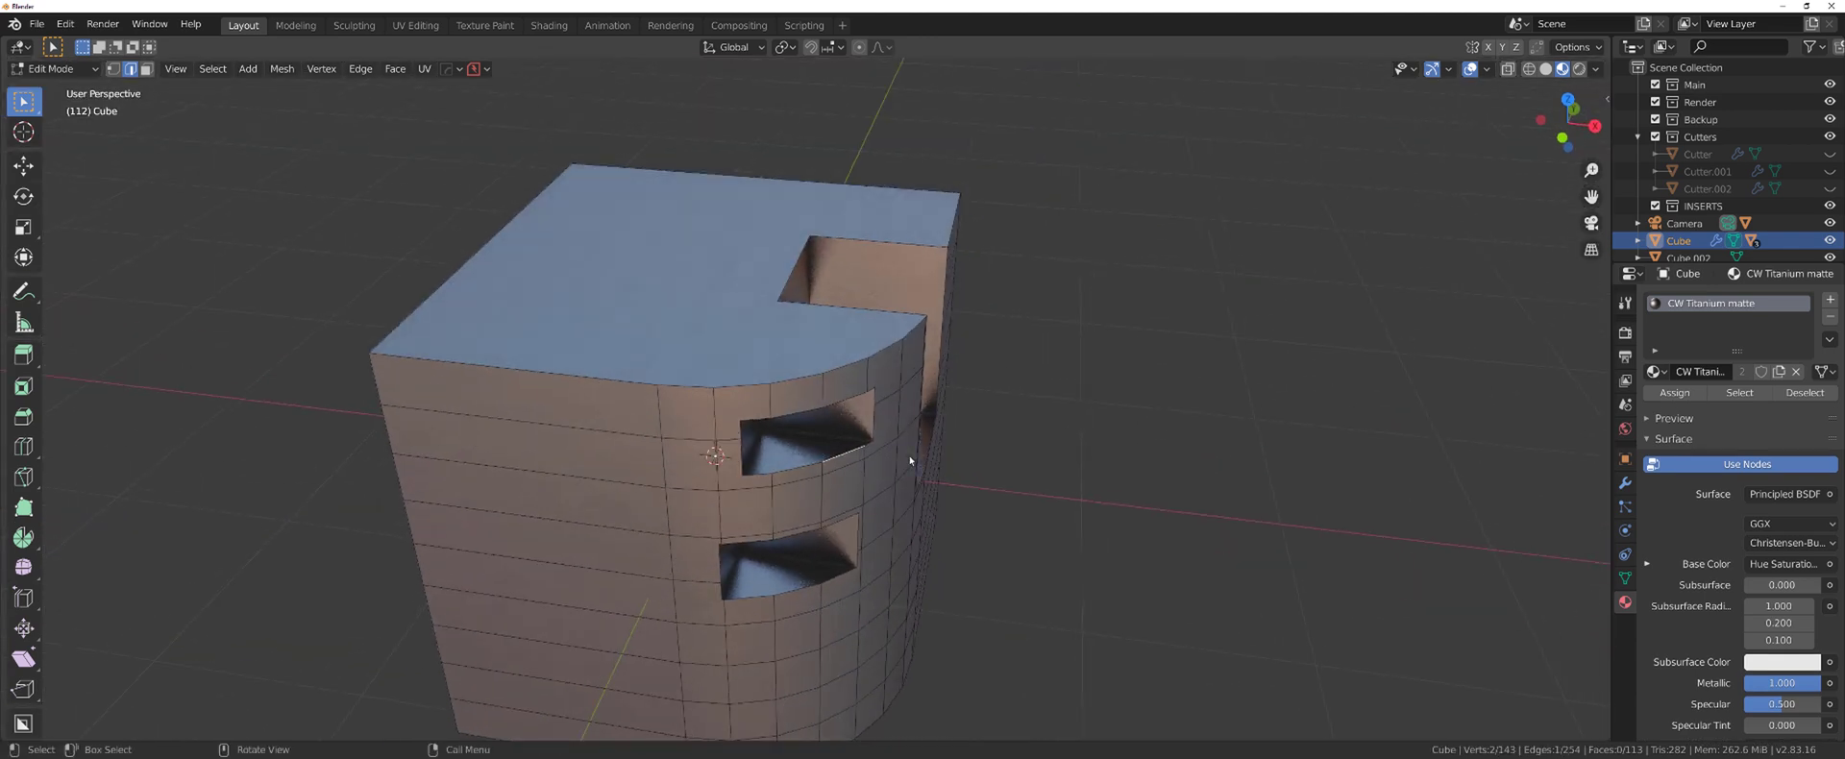
key("shift+s")
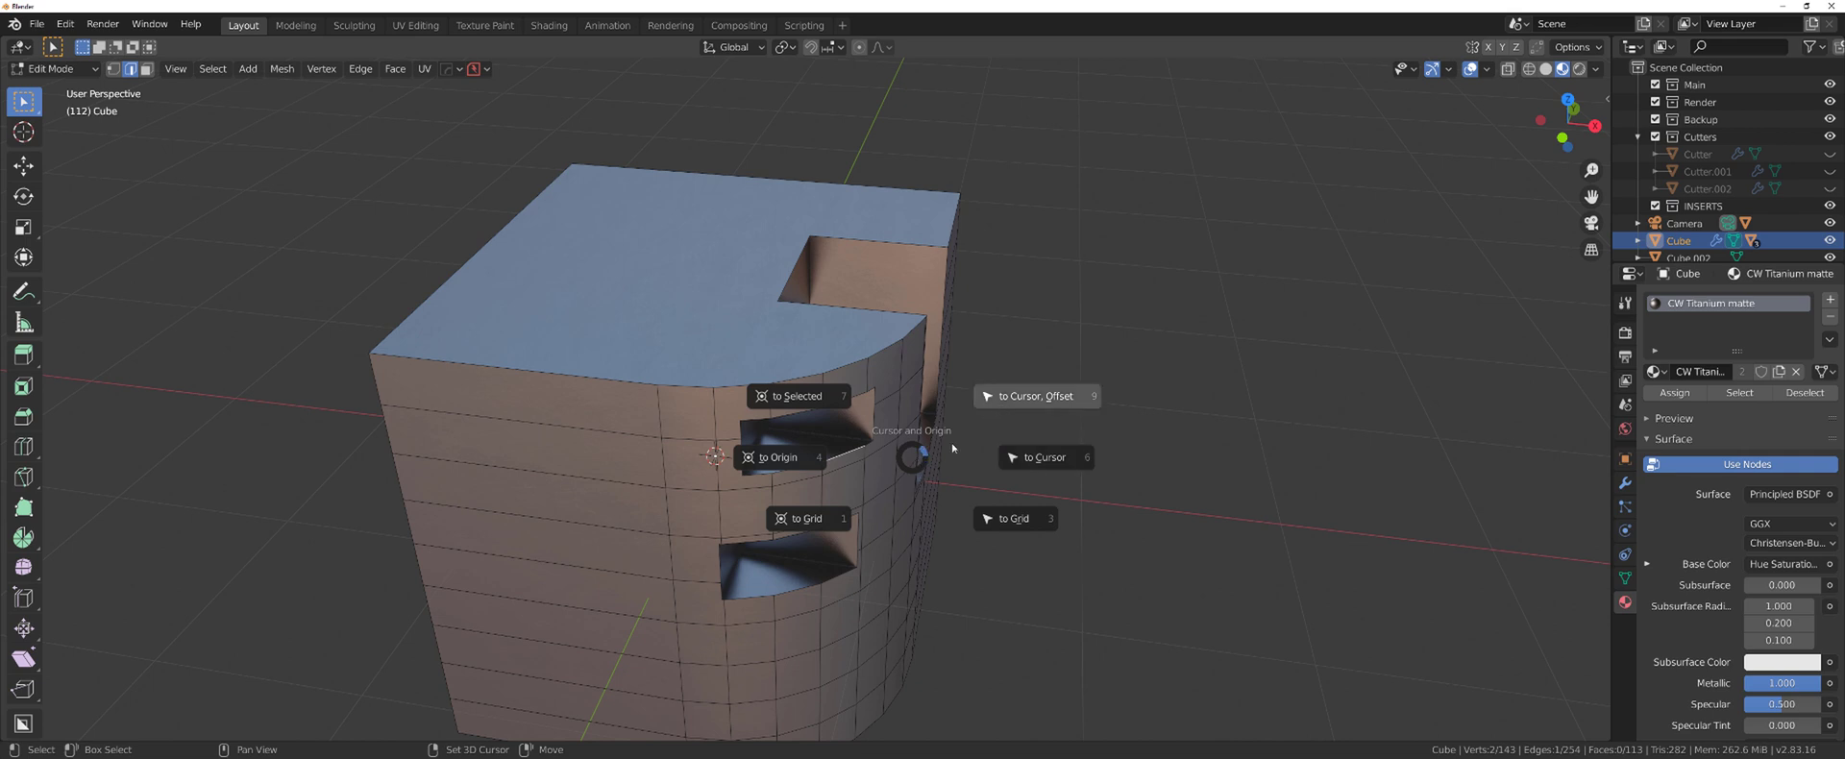
left_click(834, 404)
Return to Object Mode and set the block's origin to the 3D cursor
key("Tab")
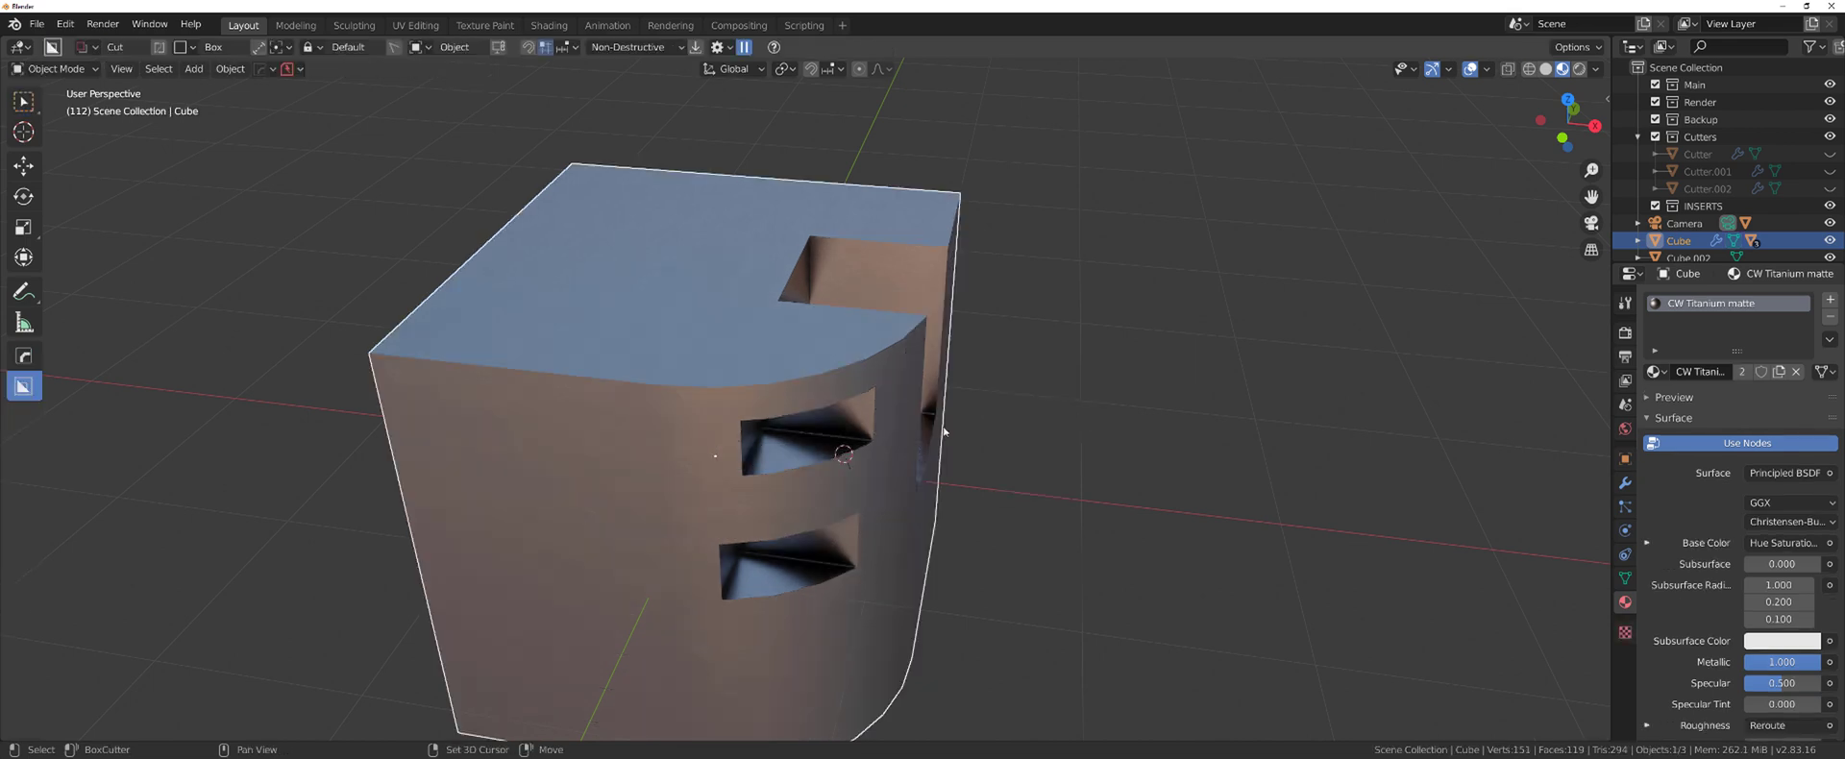
key("shift+s")
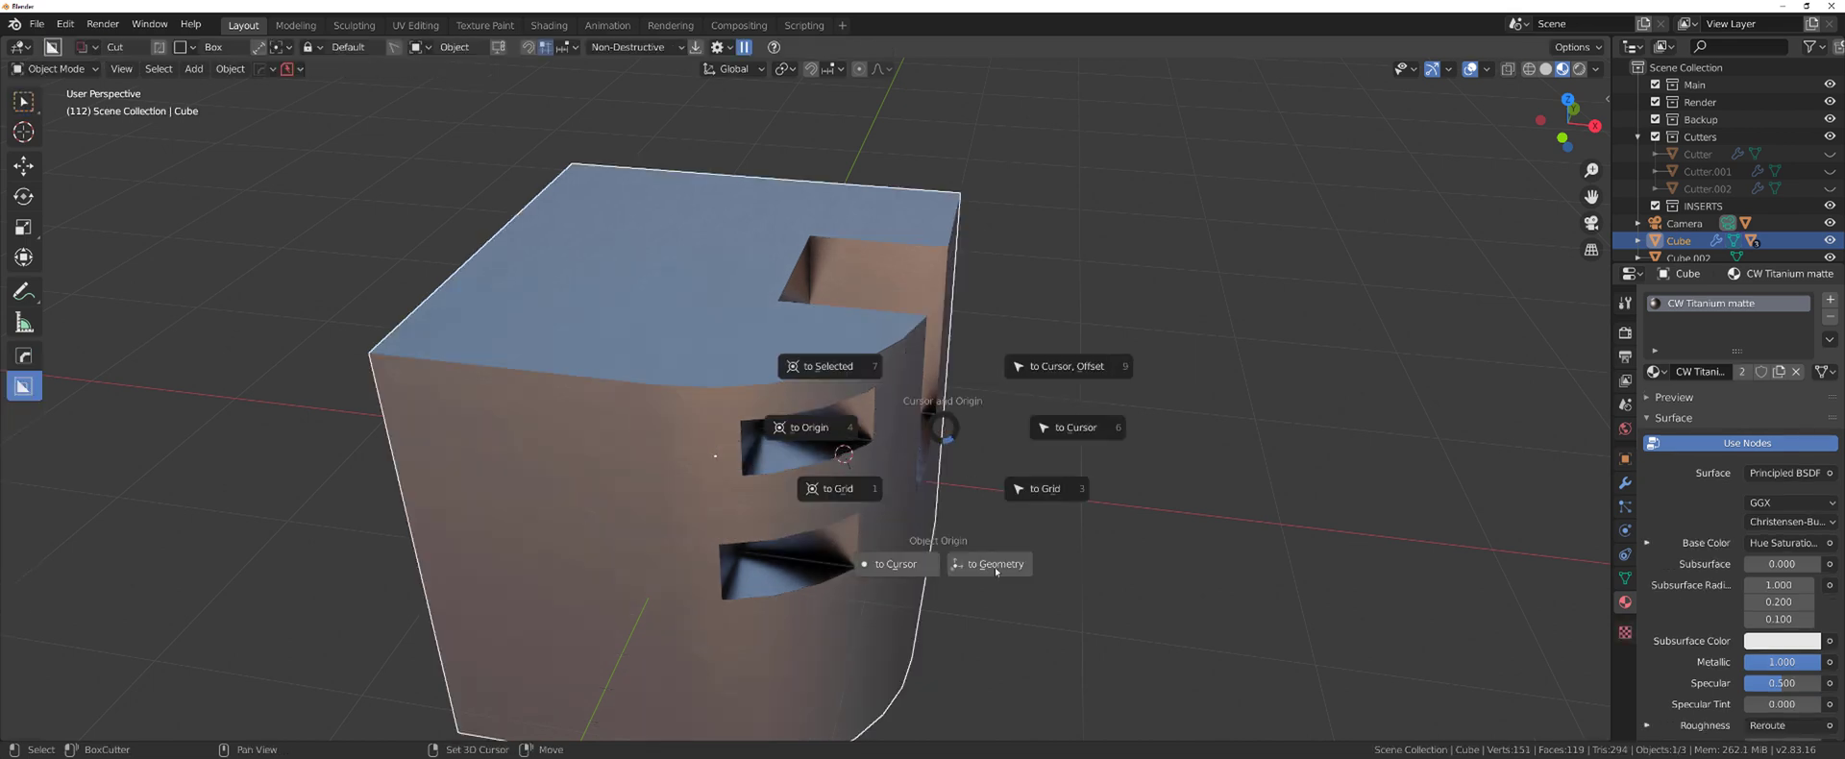
left_click(910, 564)
scroll(892, 485, "down", 8)
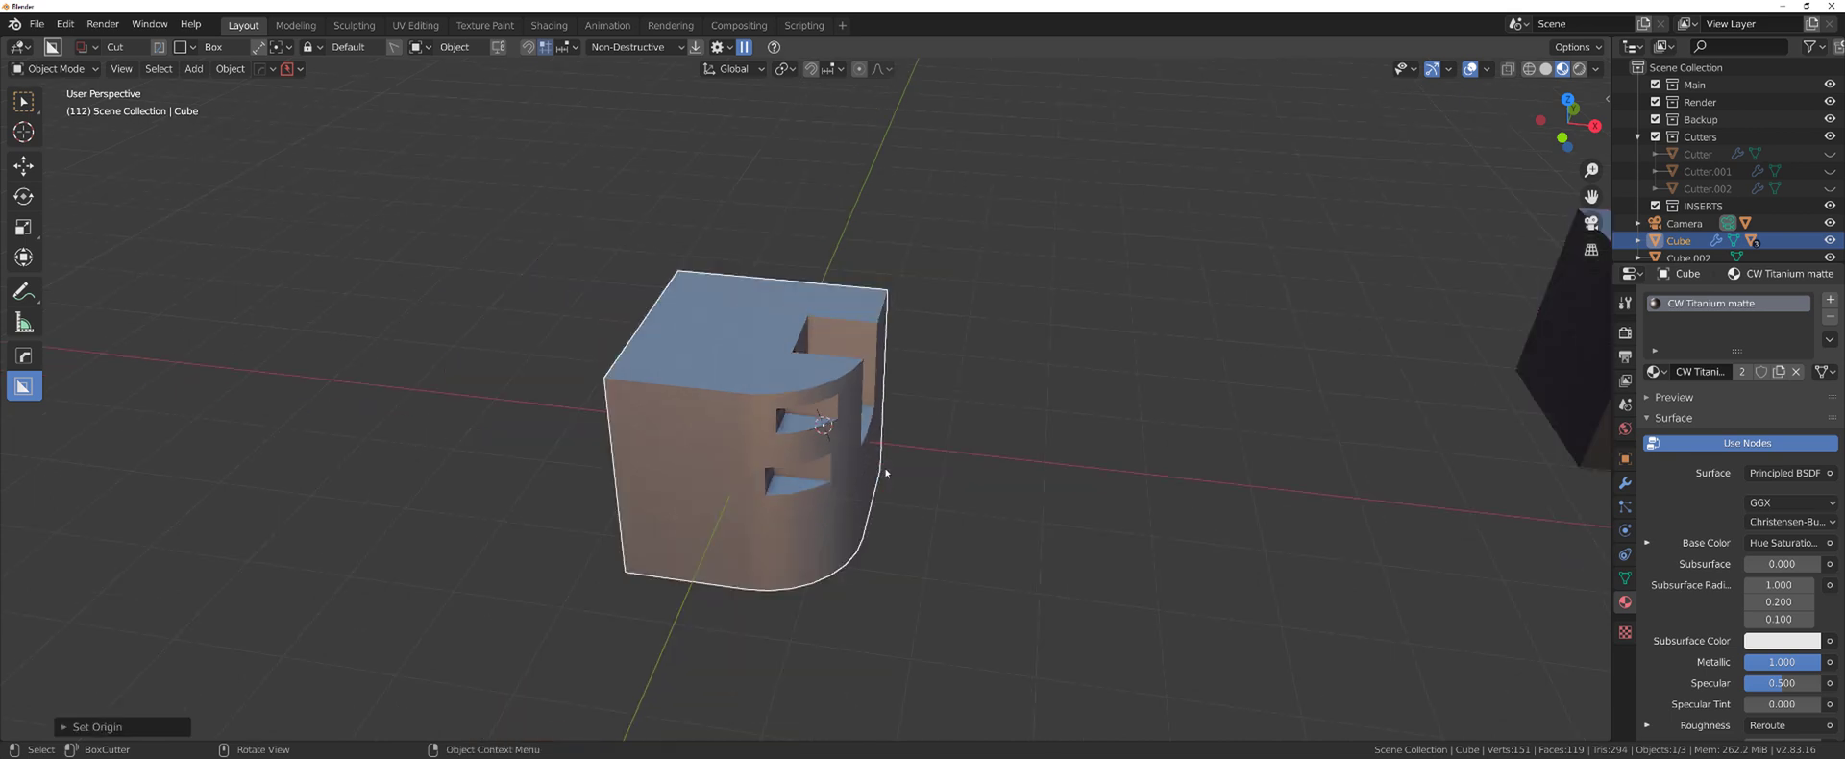
Clear the camera's depth of field focus object, pick the rounded block again, and check the slot's sharpness up close
left_click(1076, 608)
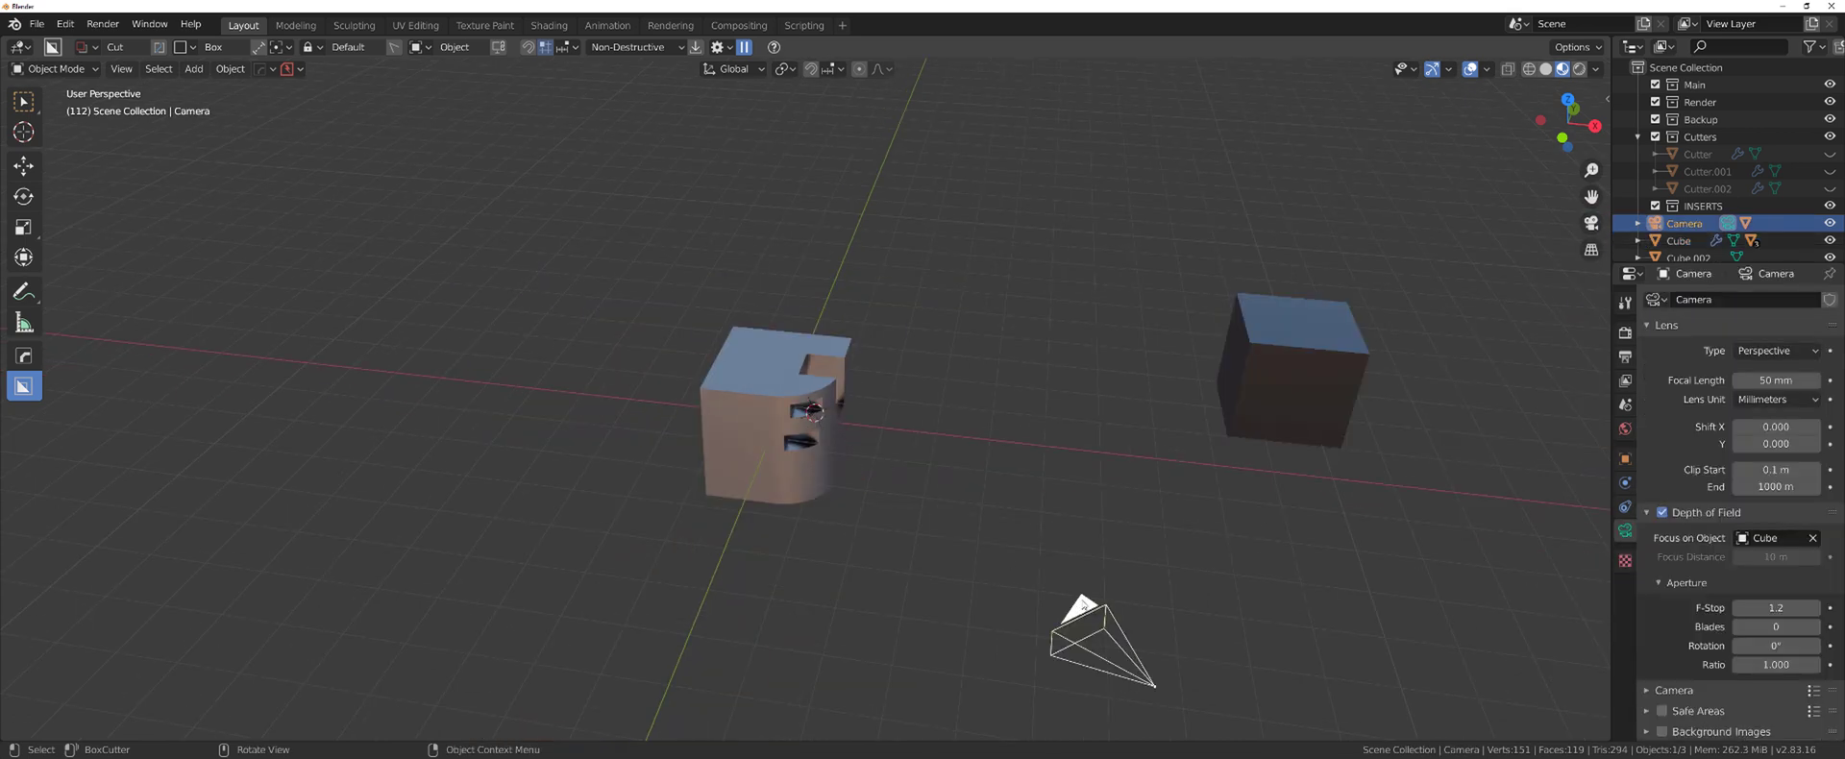
key("KP_0")
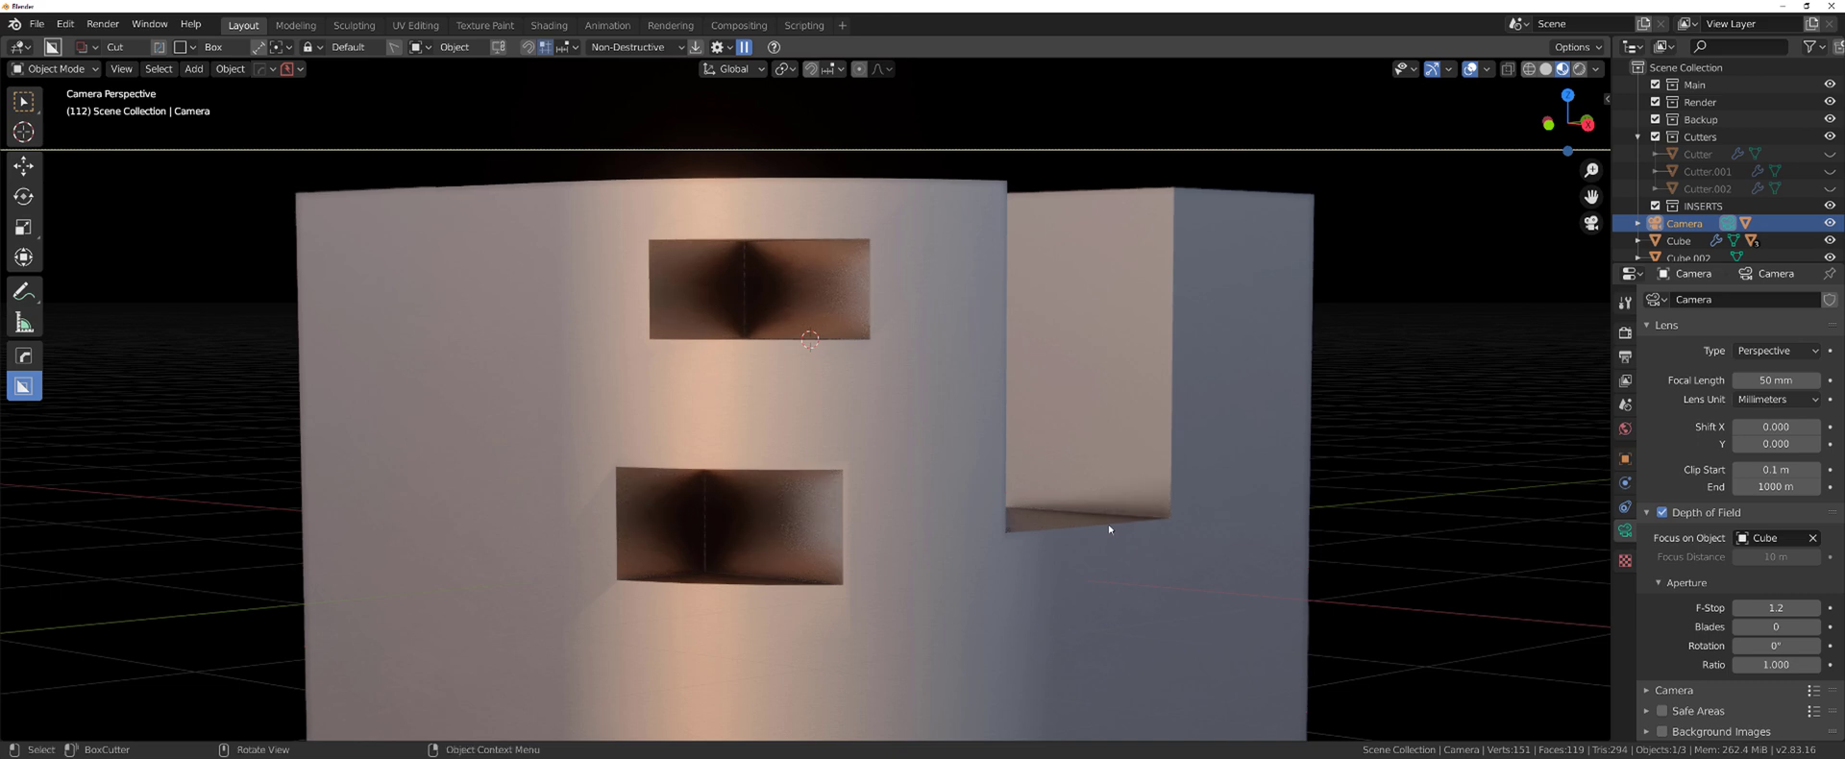
left_click(1813, 538)
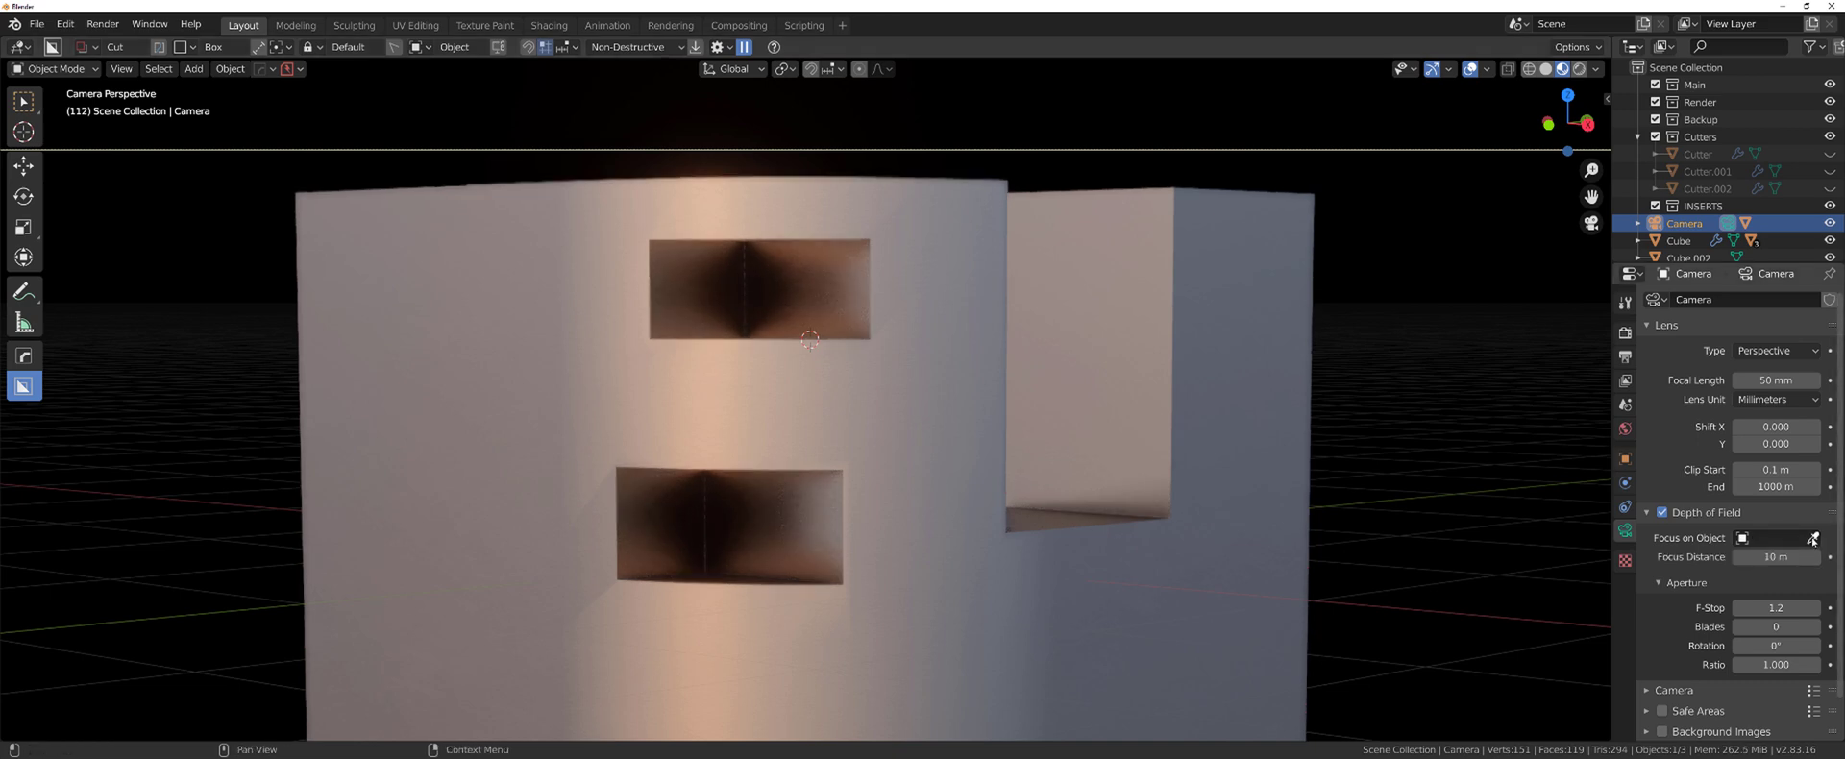
left_click(1813, 538)
left_click(909, 329)
scroll(811, 362, "up", 8)
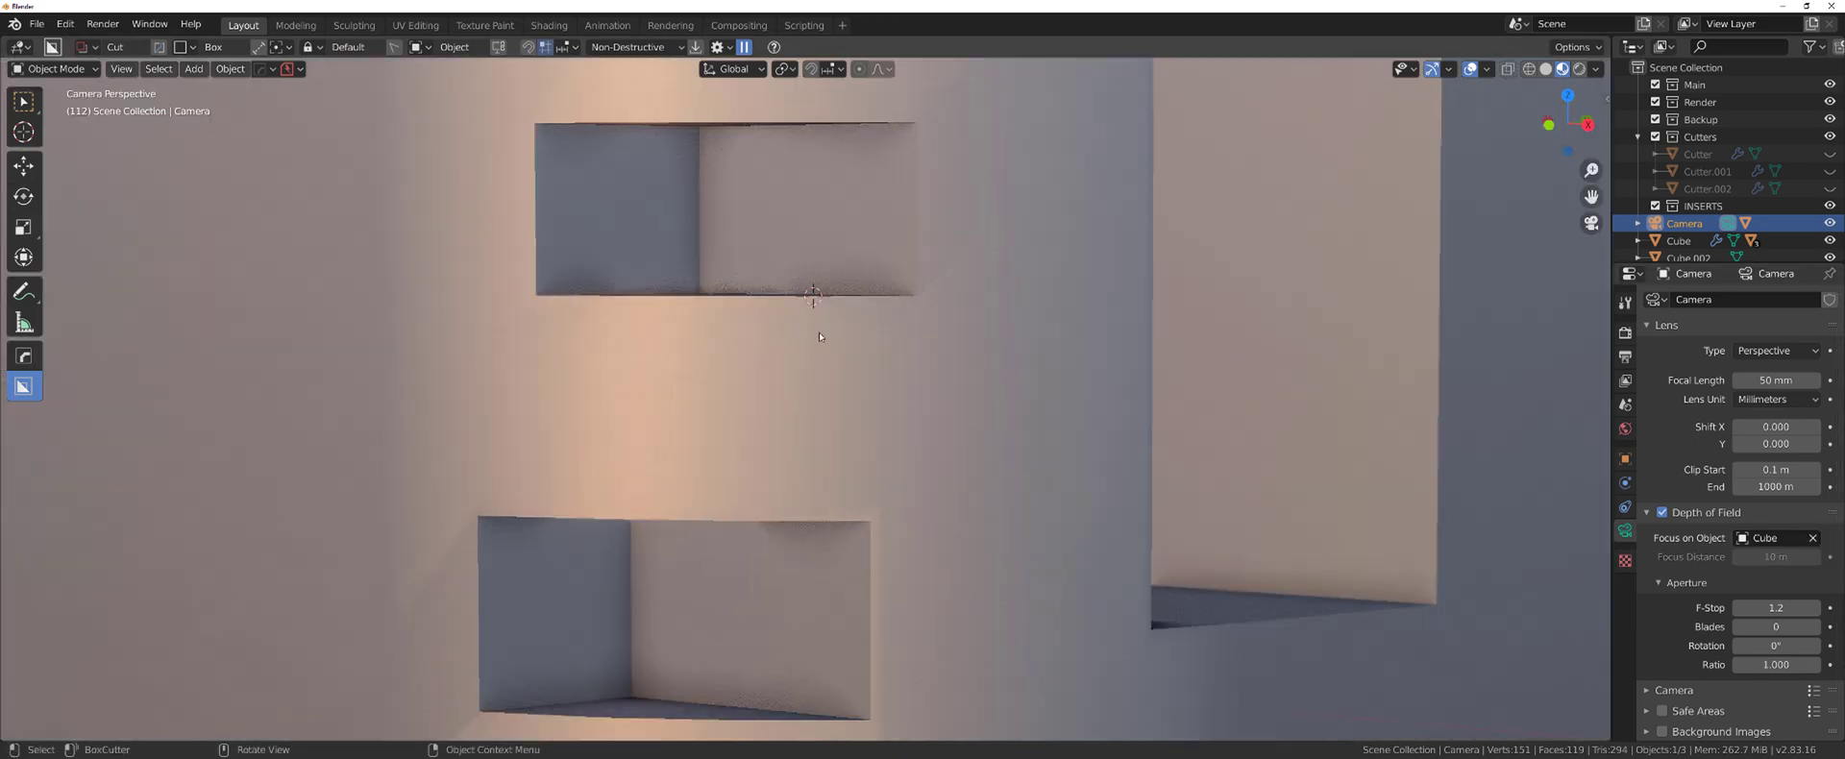
scroll(874, 384, "up", 2)
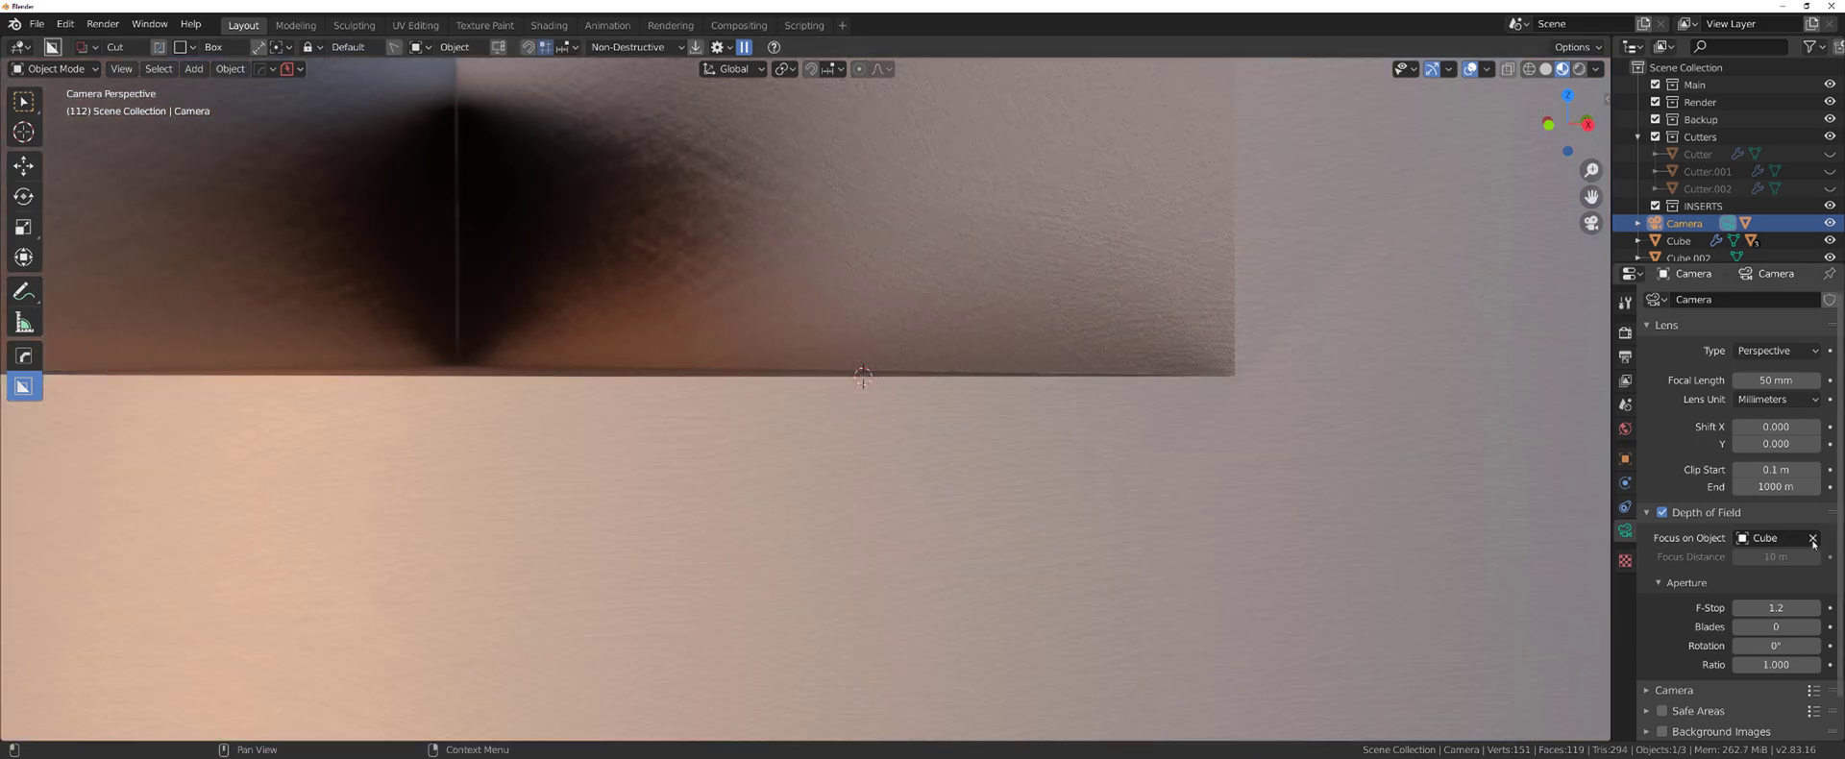
Select the rounded block and set its origin back to its geometry
left_click(1221, 387)
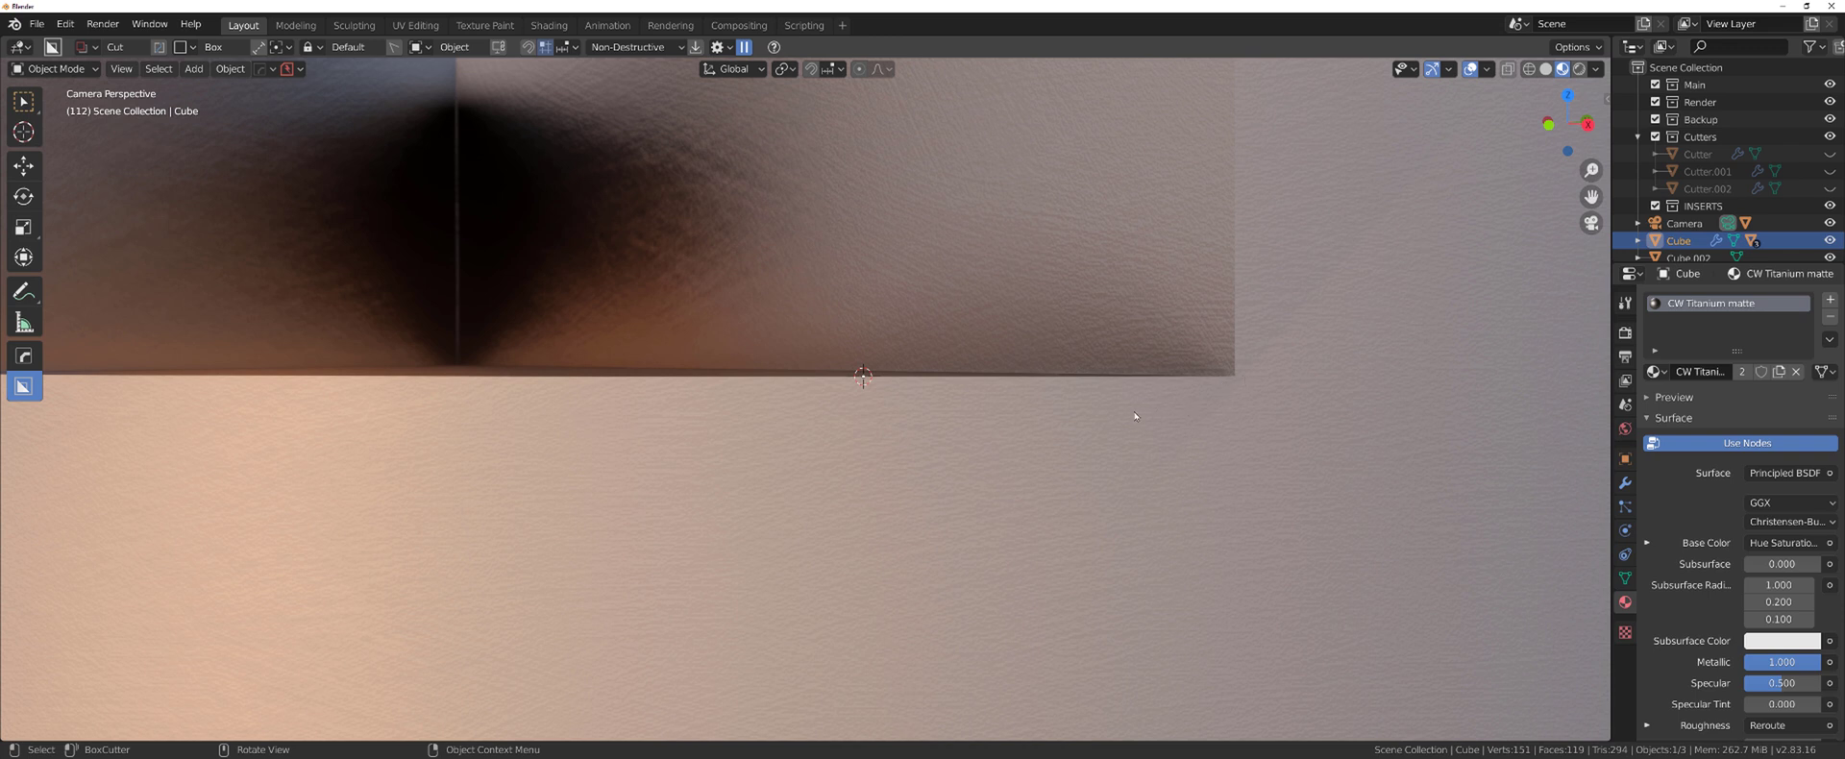
key("shift+s")
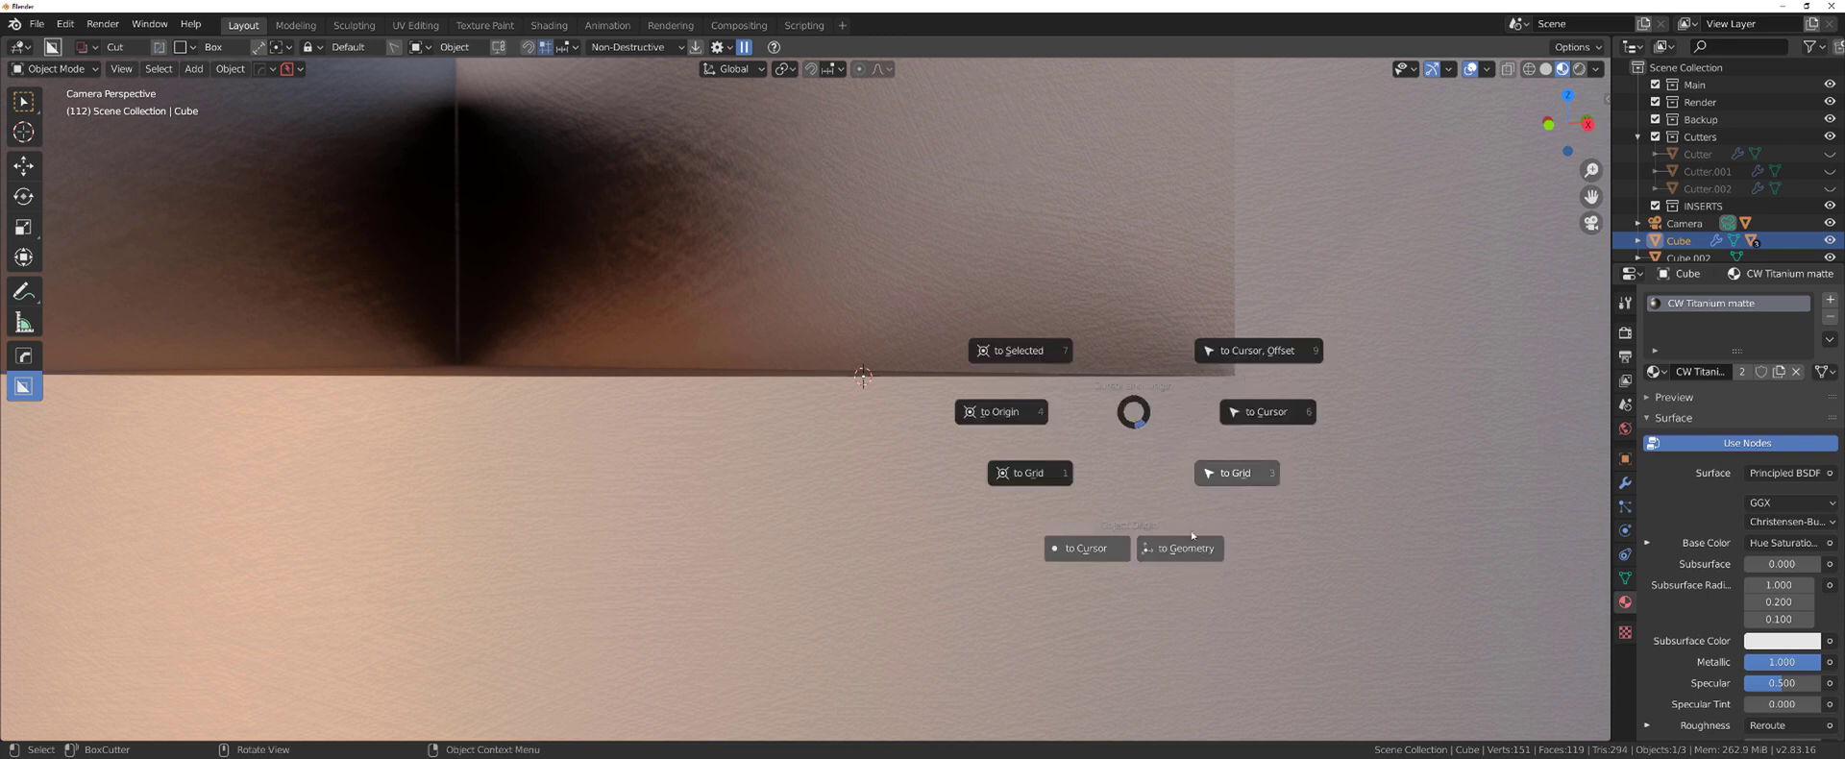
left_click(1186, 547)
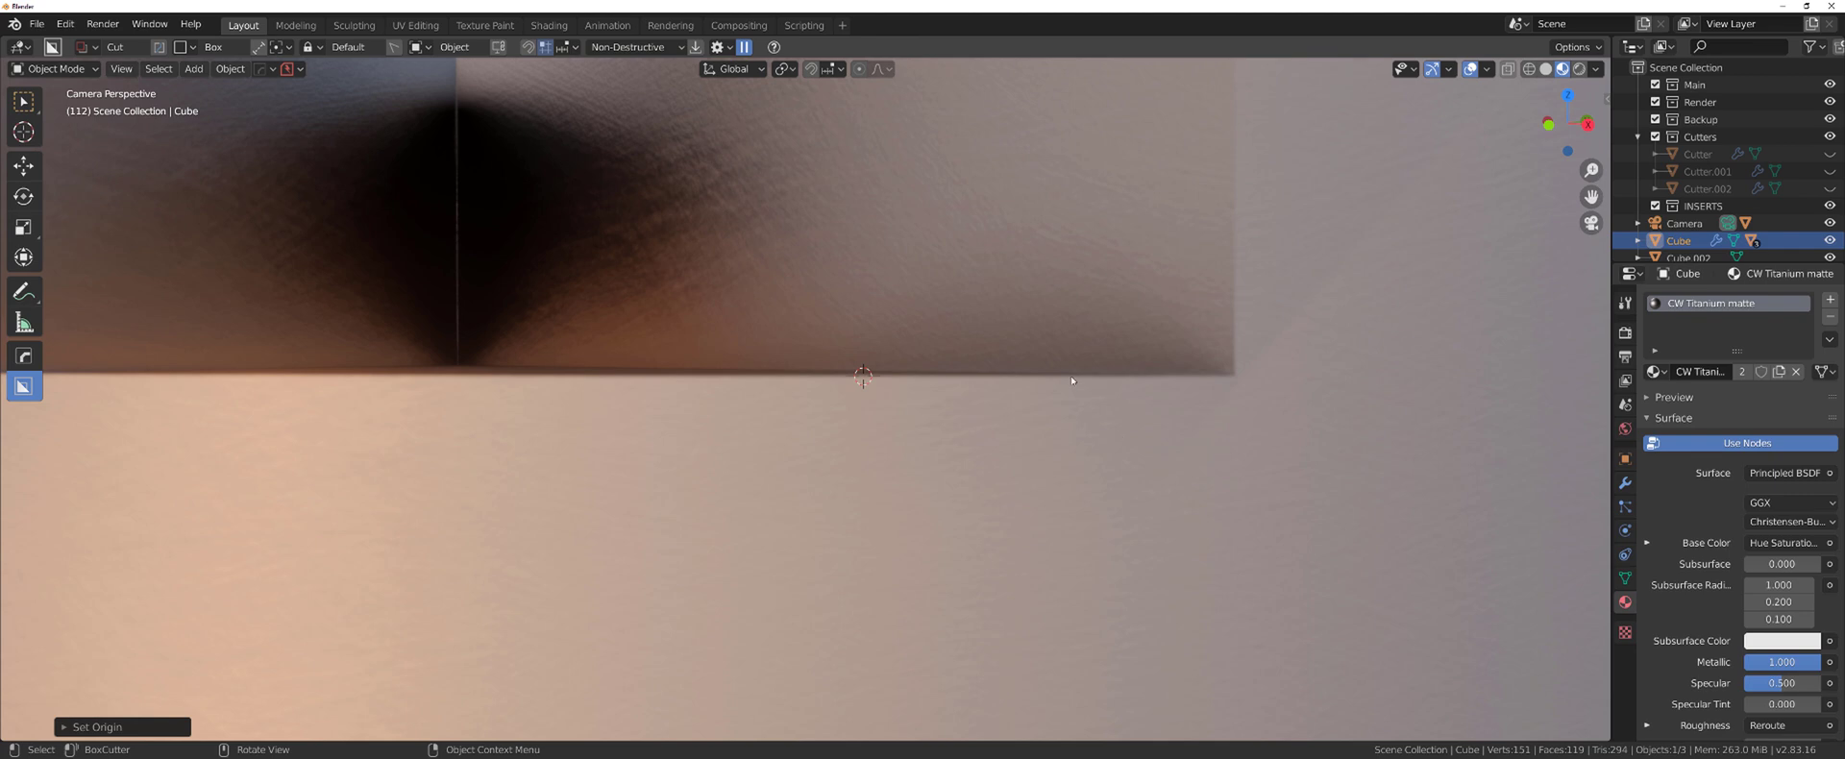
Examine the rounded block from above and at an angle, and check the slot's focus through the camera
scroll(1075, 381, "down", 6)
middle_click_drag(865, 240, 880, 355)
scroll(802, 445, "down", 2)
key("KP_7")
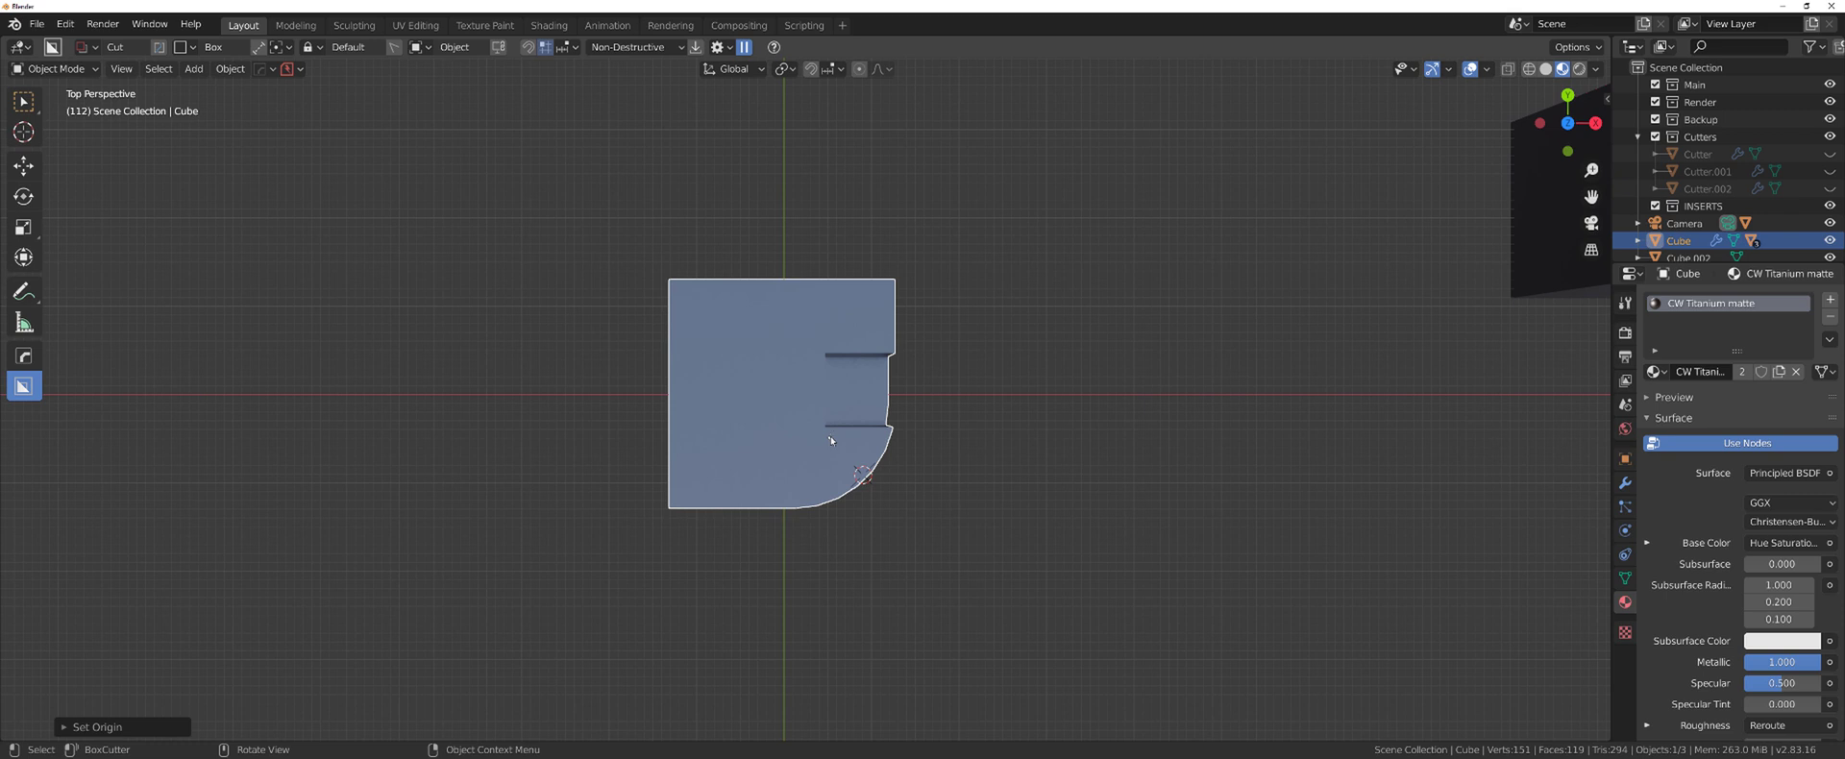
middle_click_drag(993, 453, 942, 396)
scroll(903, 362, "up", 8)
scroll(942, 400, "down", 8)
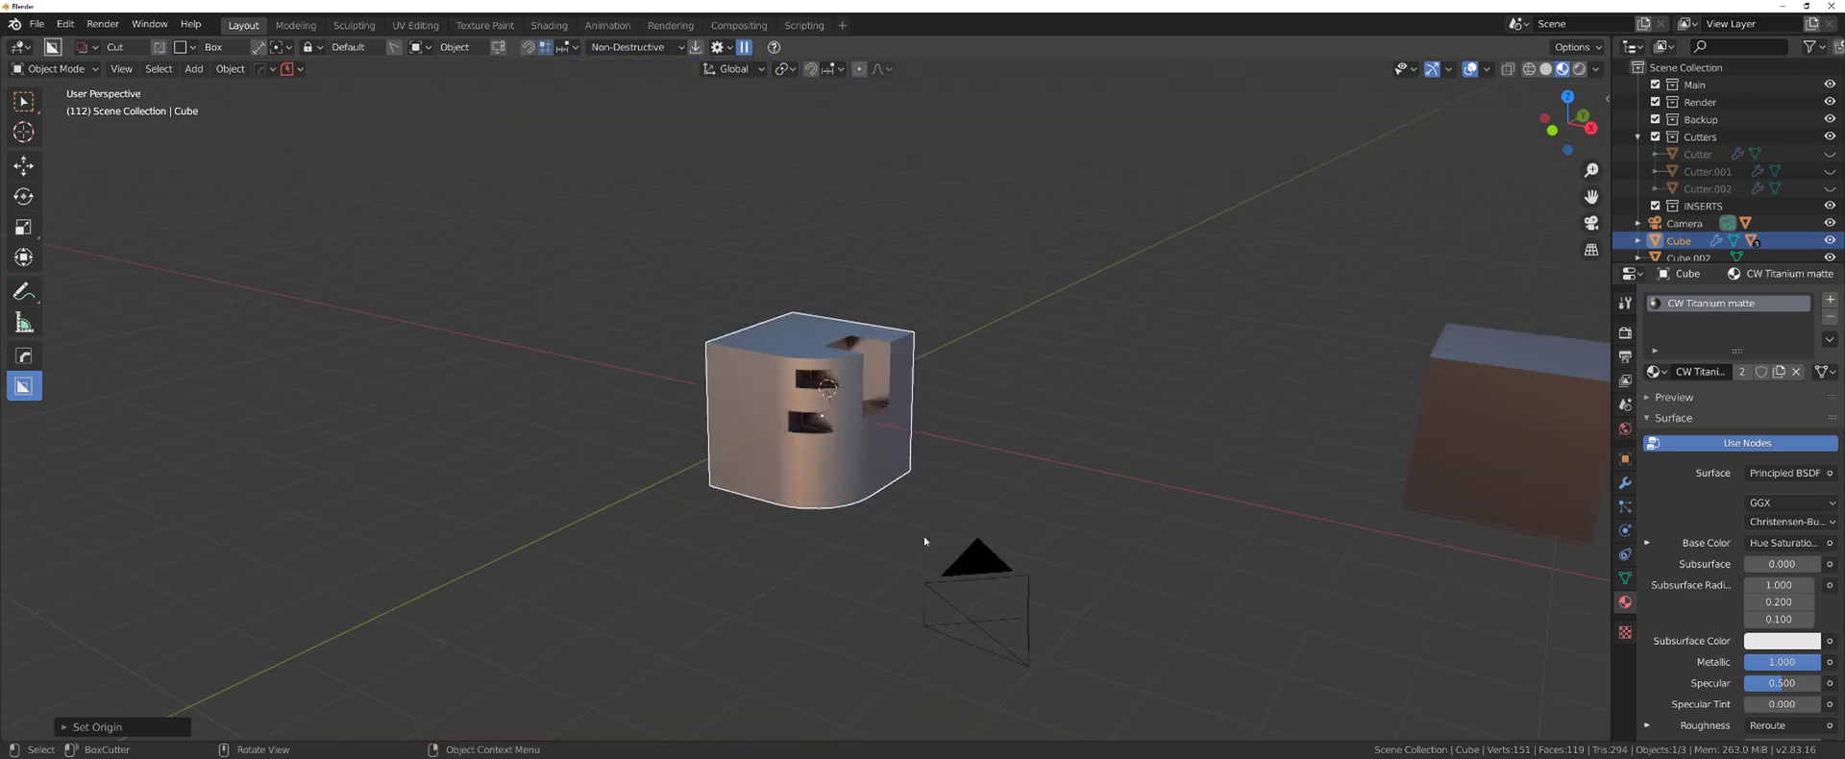
left_click(972, 561)
key("KP_0")
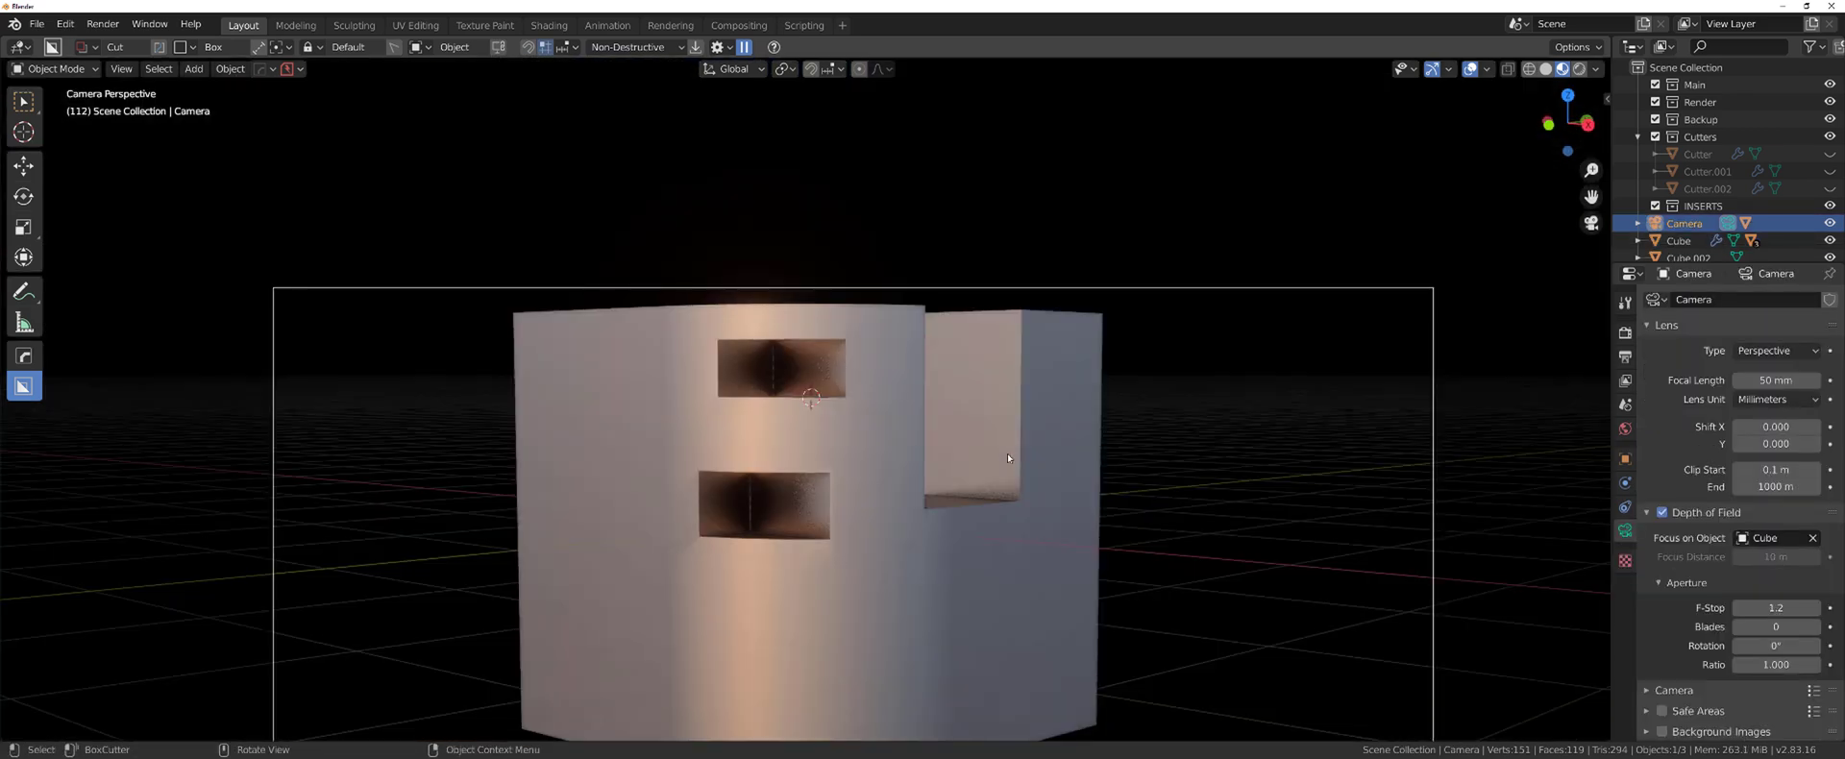
scroll(976, 399, "up", 10)
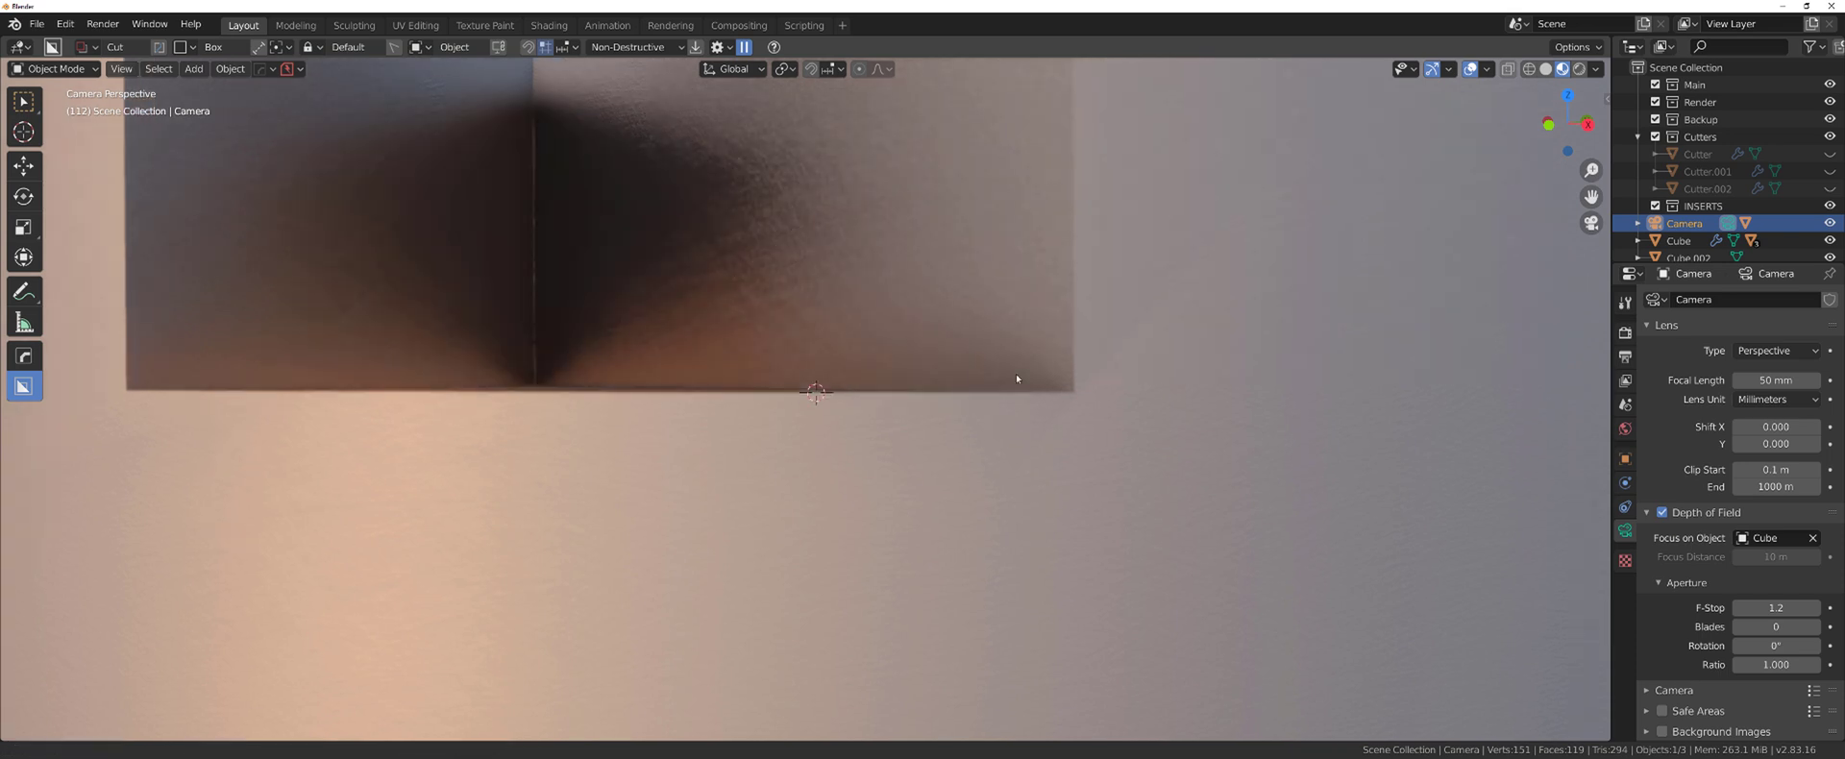
Raise the camera's F-Stop to 1.7 and check the sharpness around the slot's lower edge
left_click_drag(1776, 608, 1822, 608)
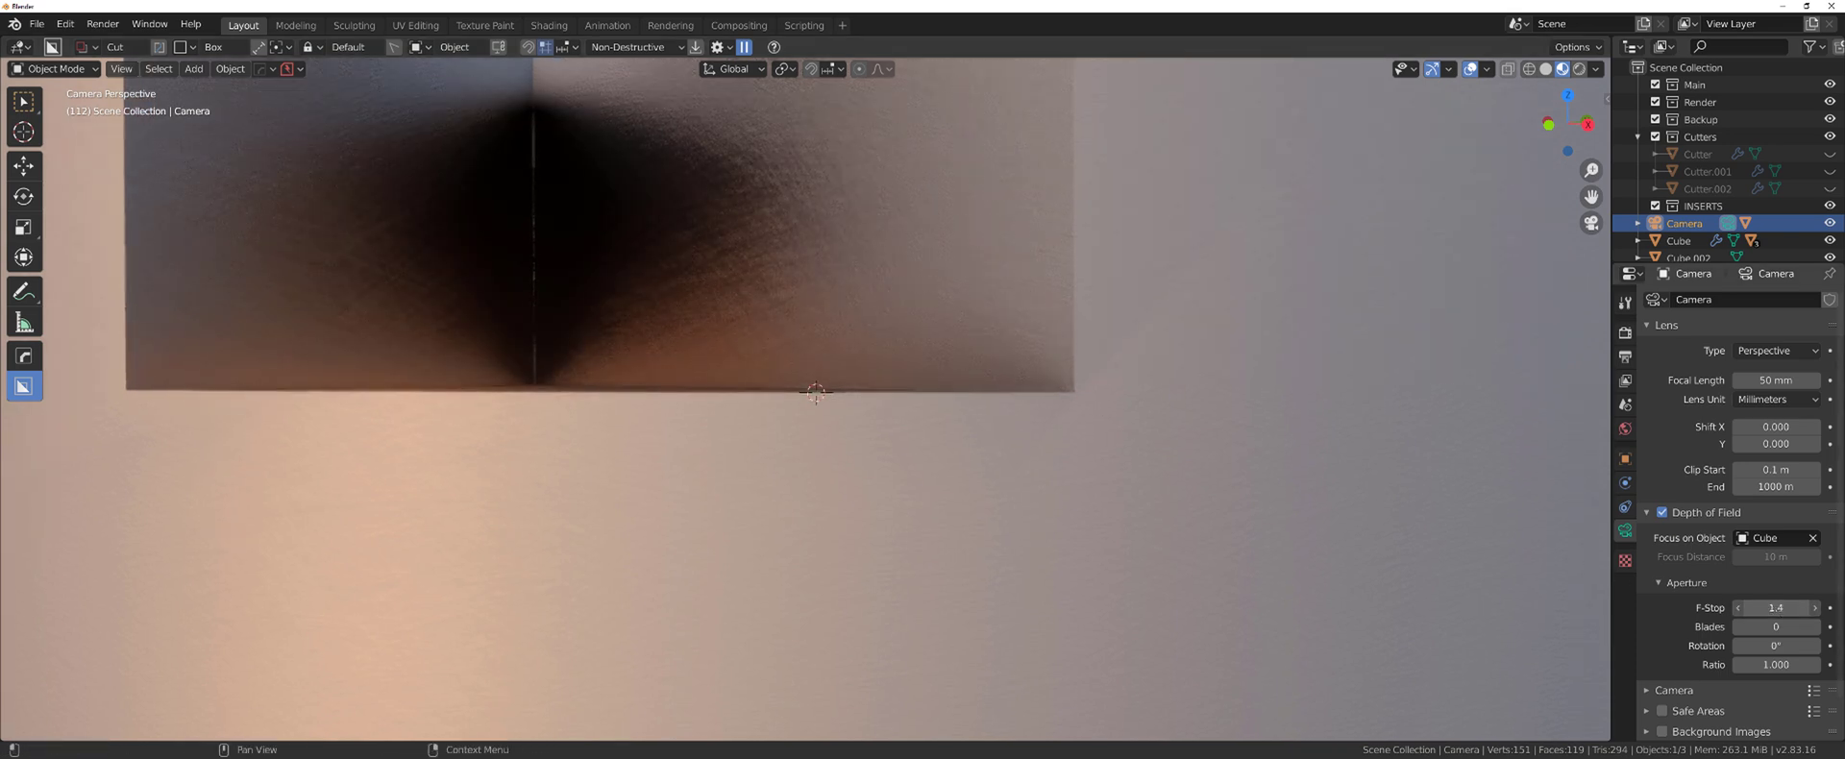
left_click_drag(1776, 608, 1585, 548)
scroll(959, 300, "down", 4)
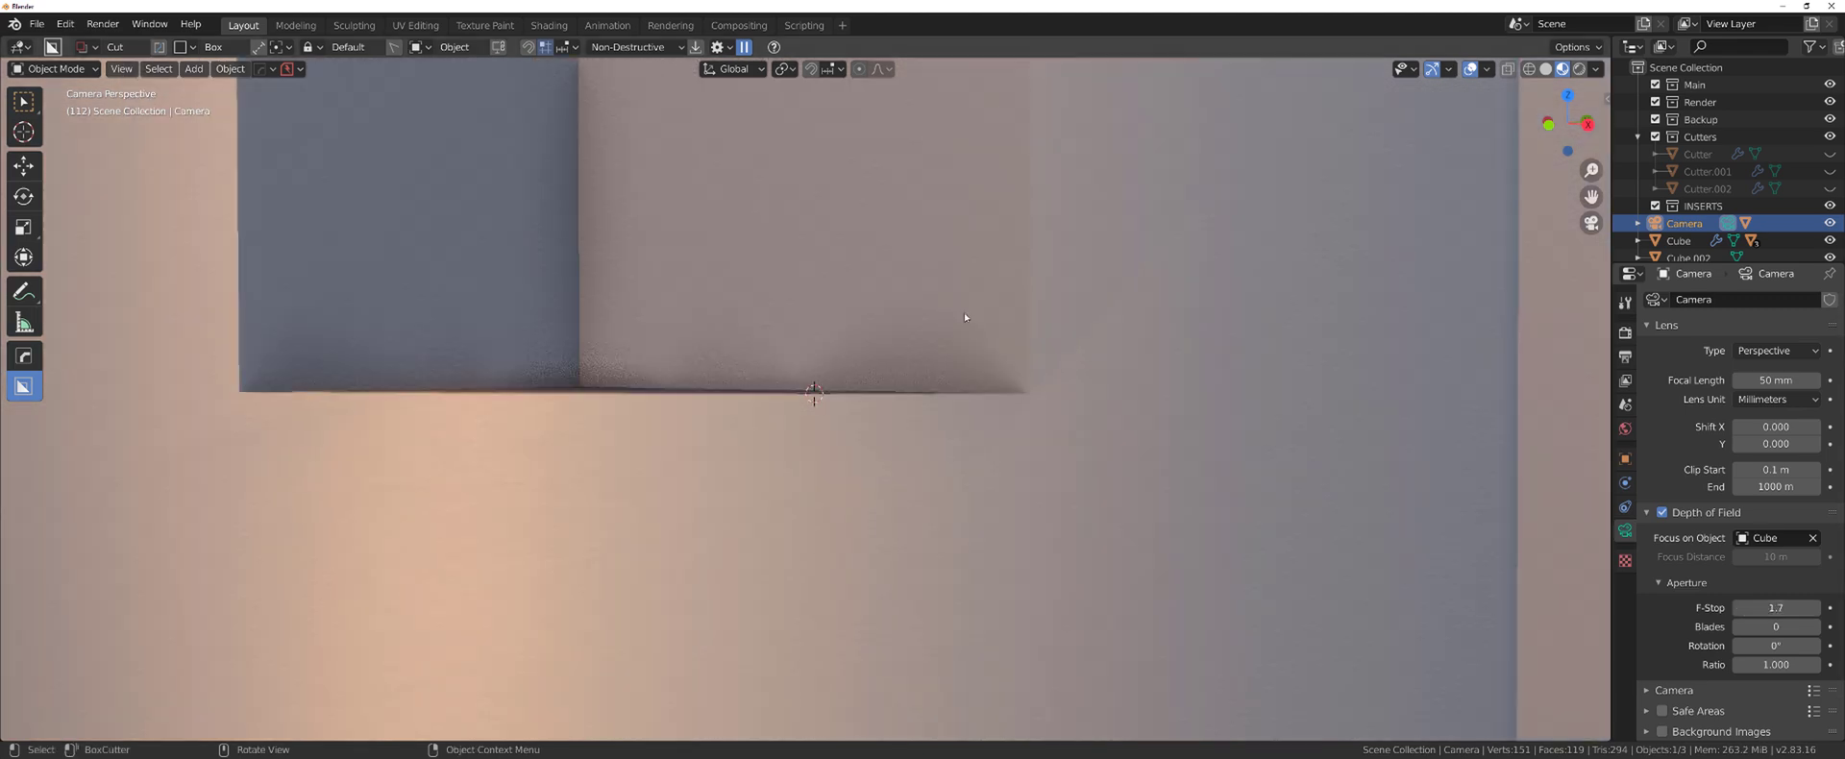
Clear the camera's depth of field focus object and inspect the upper slot's corner up close through the camera
key("KP_0")
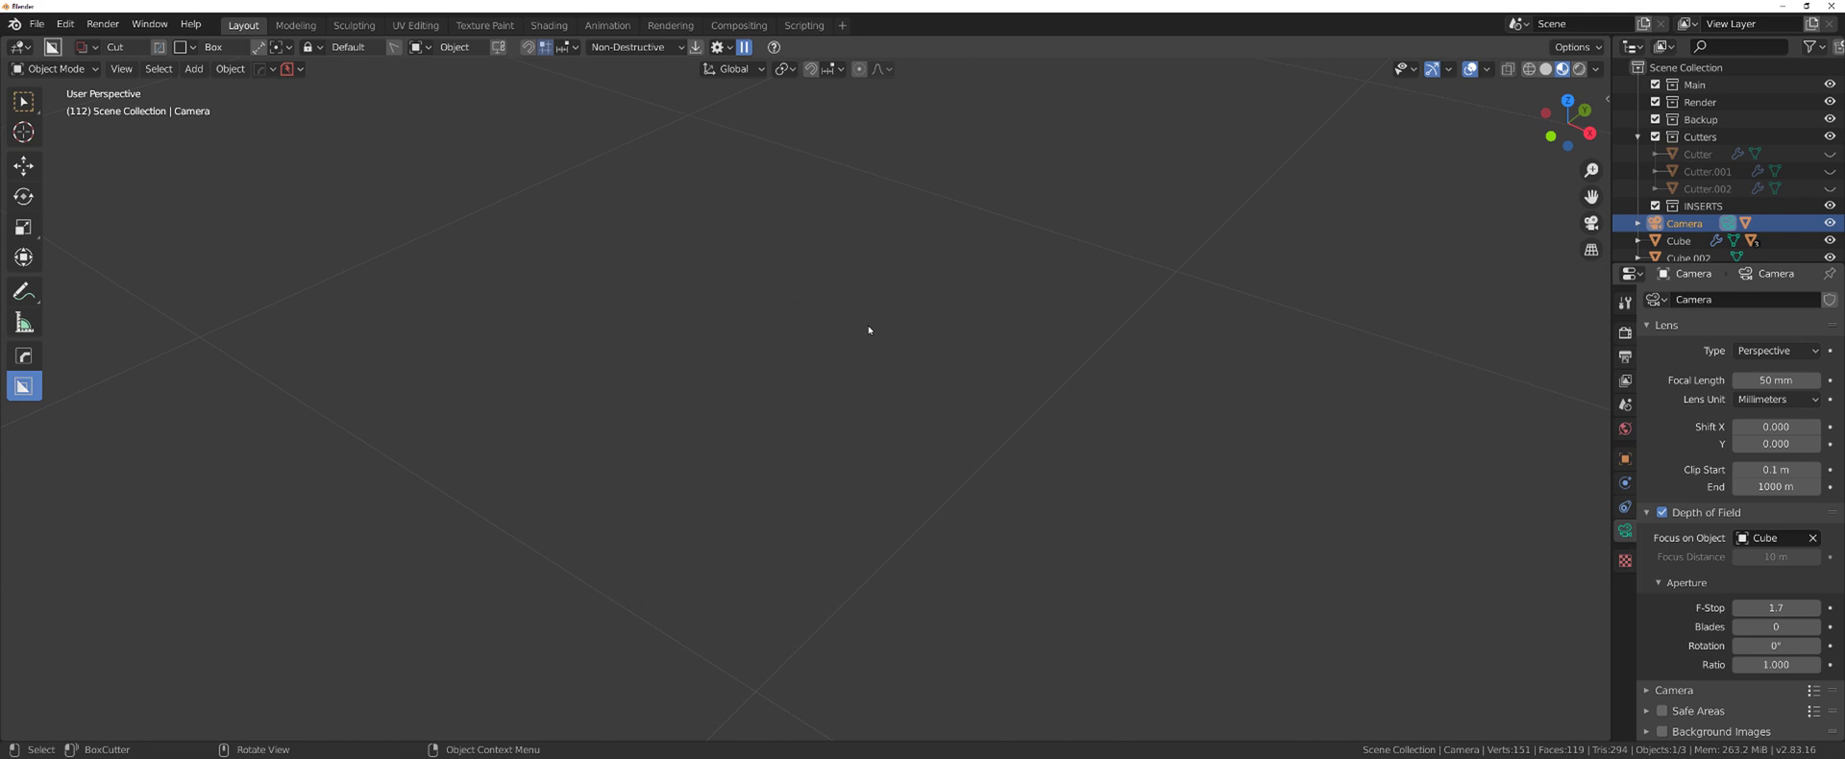
scroll(884, 308, "down", 5)
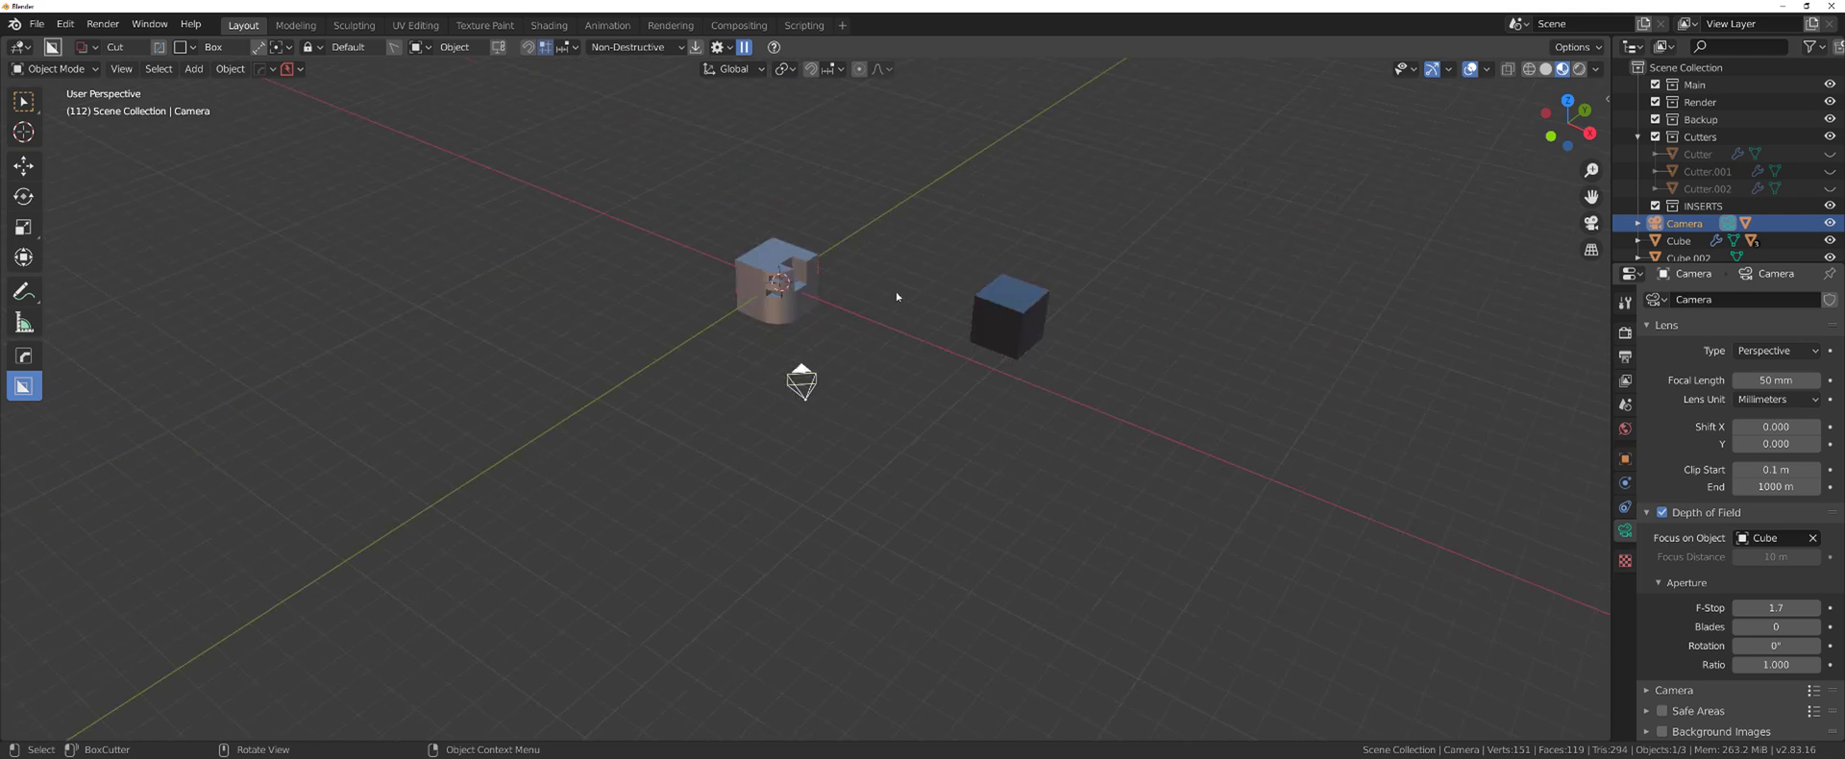
middle_click_drag(870, 297, 817, 350)
scroll(817, 350, "up", 6)
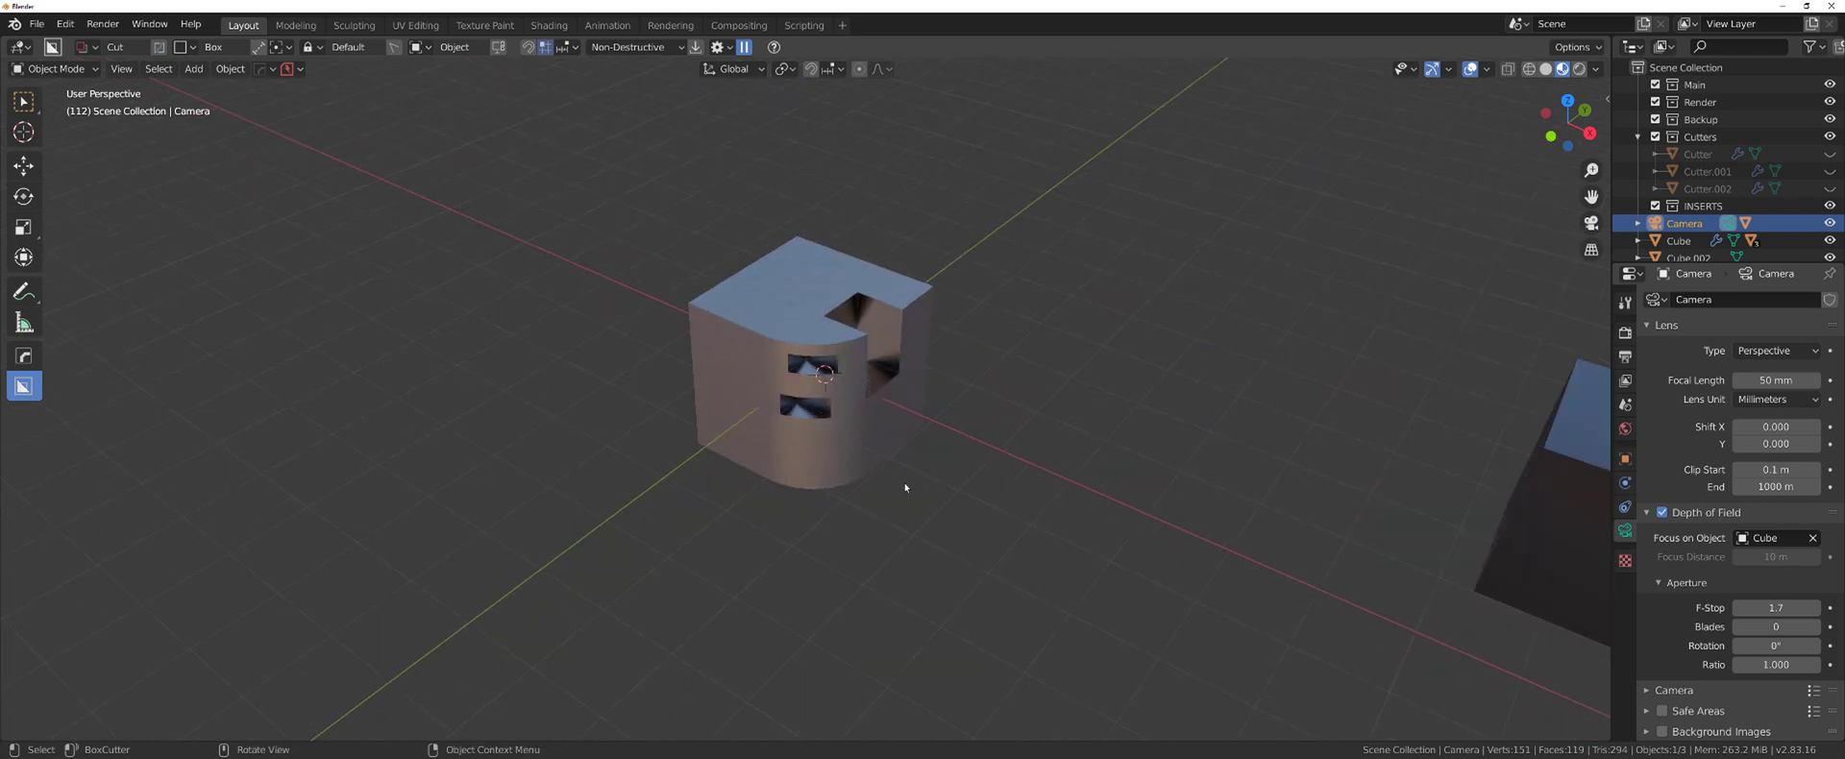
scroll(842, 504, "down", 5)
key("KP_0")
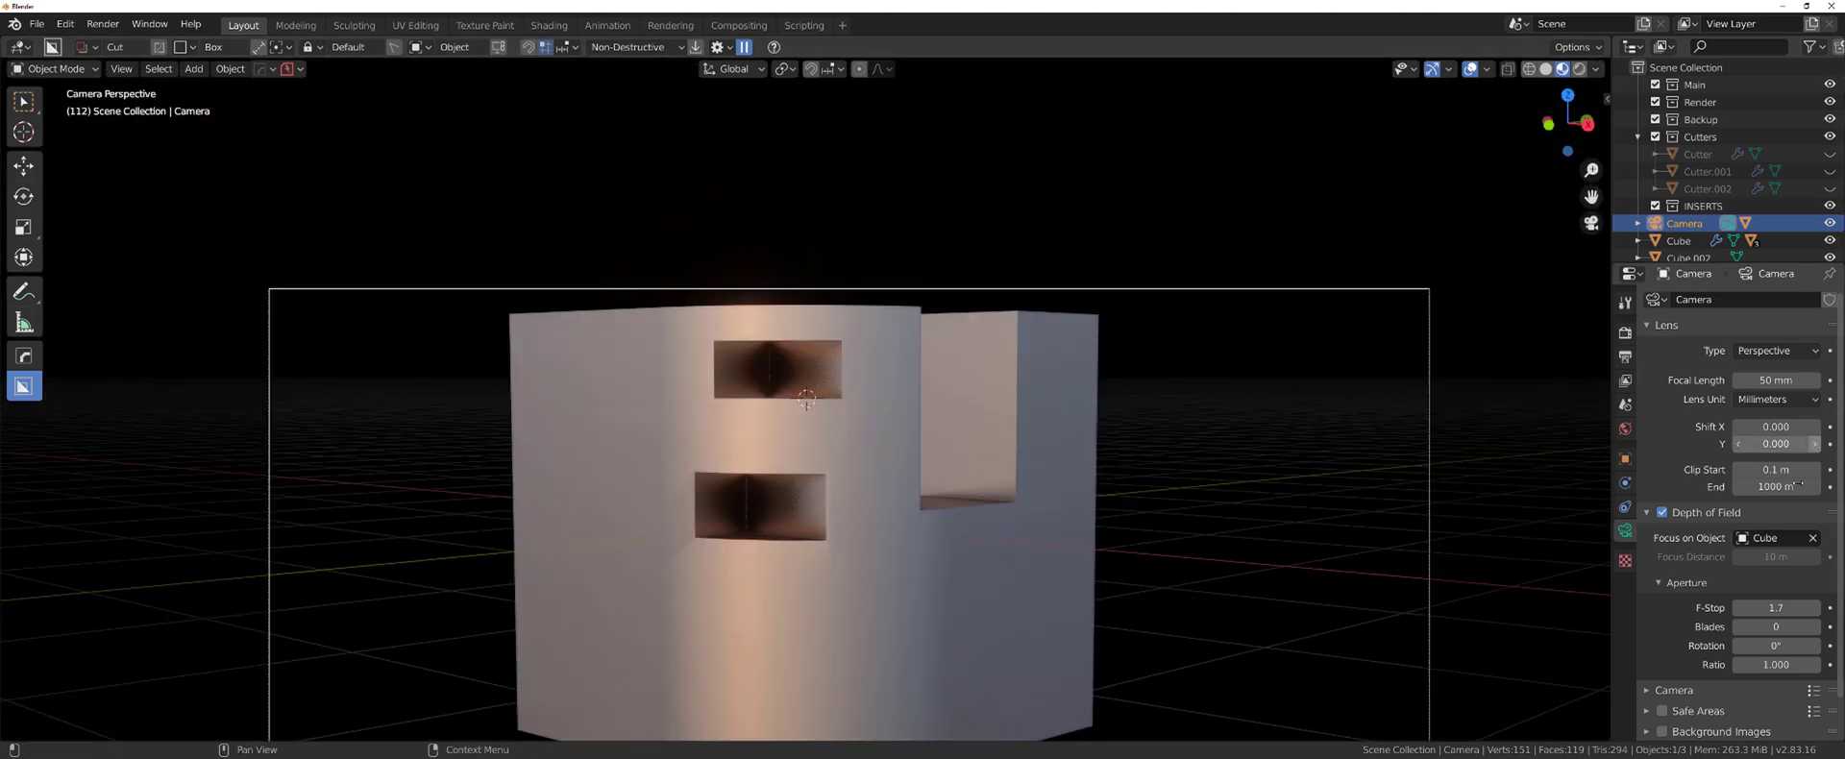
left_click(1813, 538)
scroll(861, 397, "up", 8)
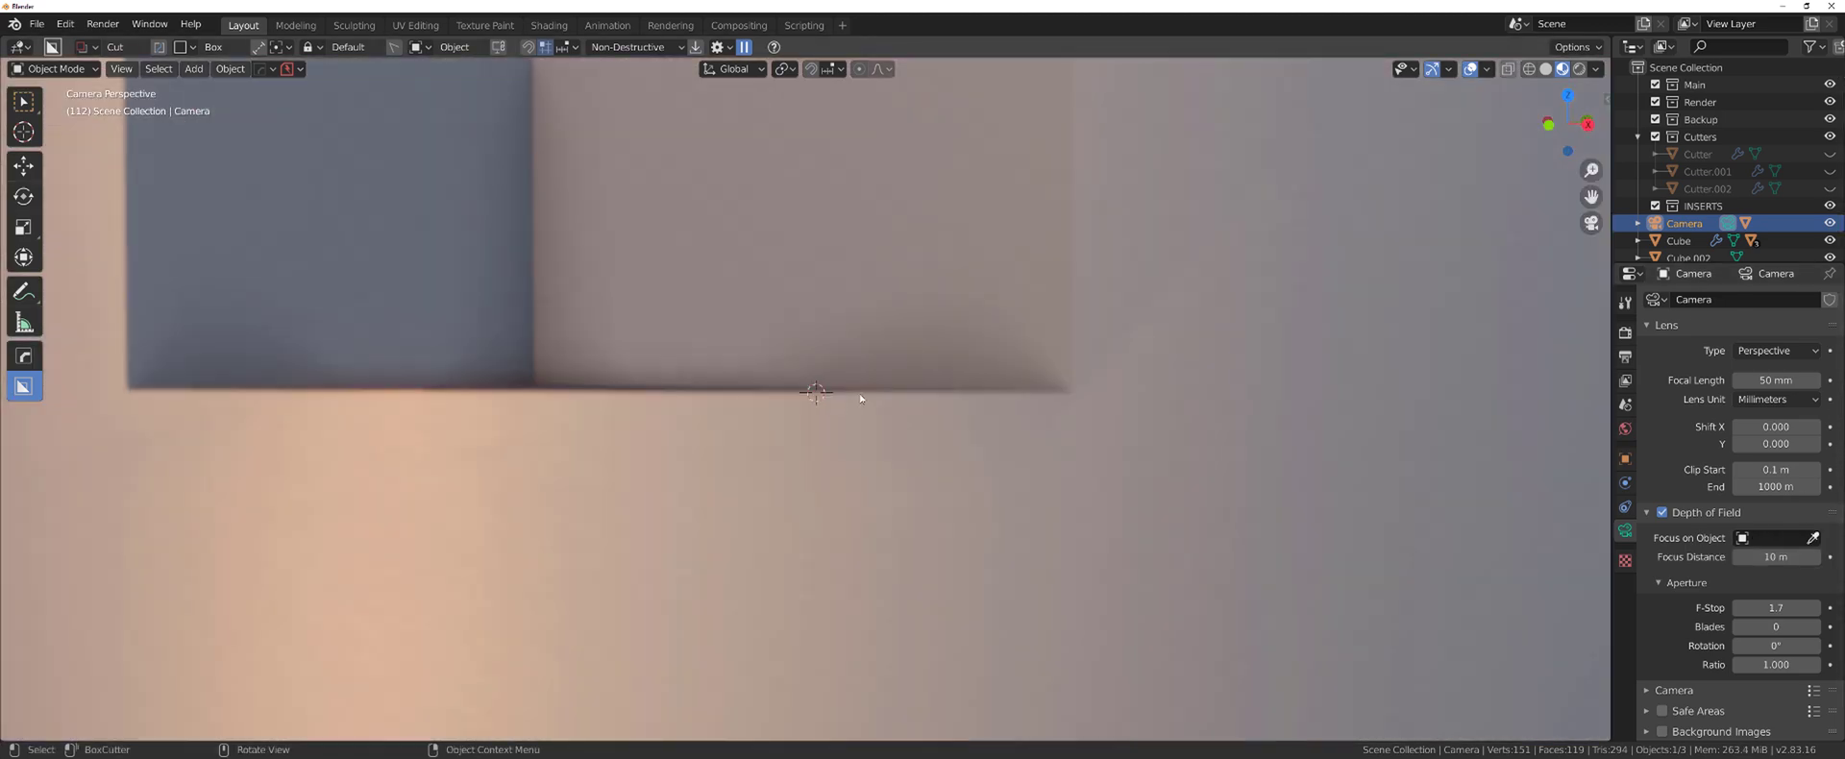
scroll(861, 398, "up", 5)
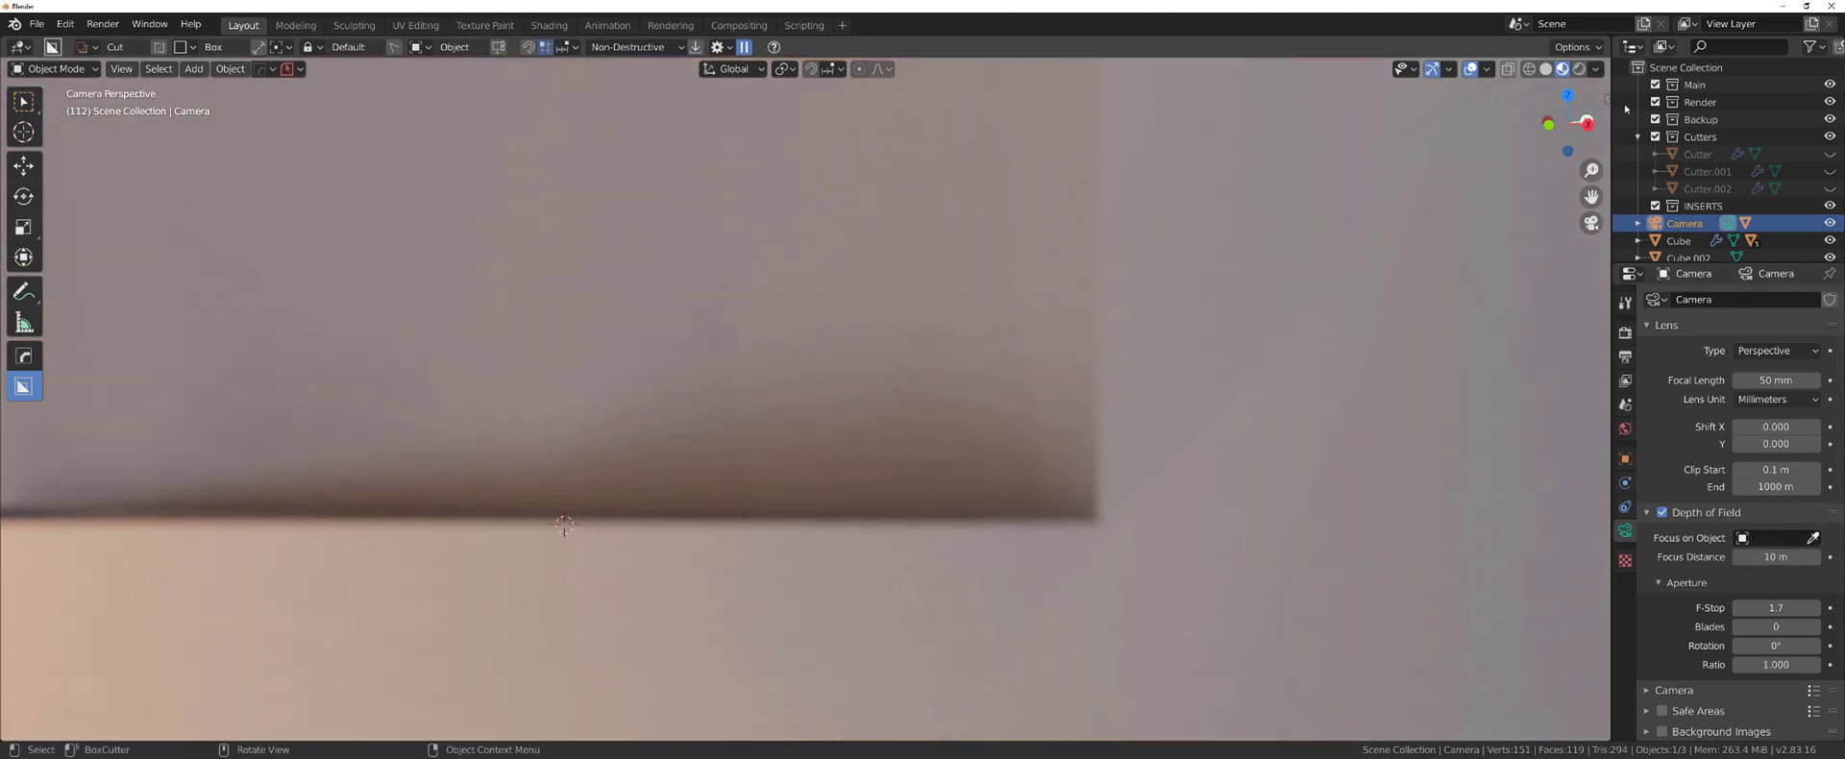
Set the camera's focus distance to 8 m and check the surface detail beside the slot's corner
key("n")
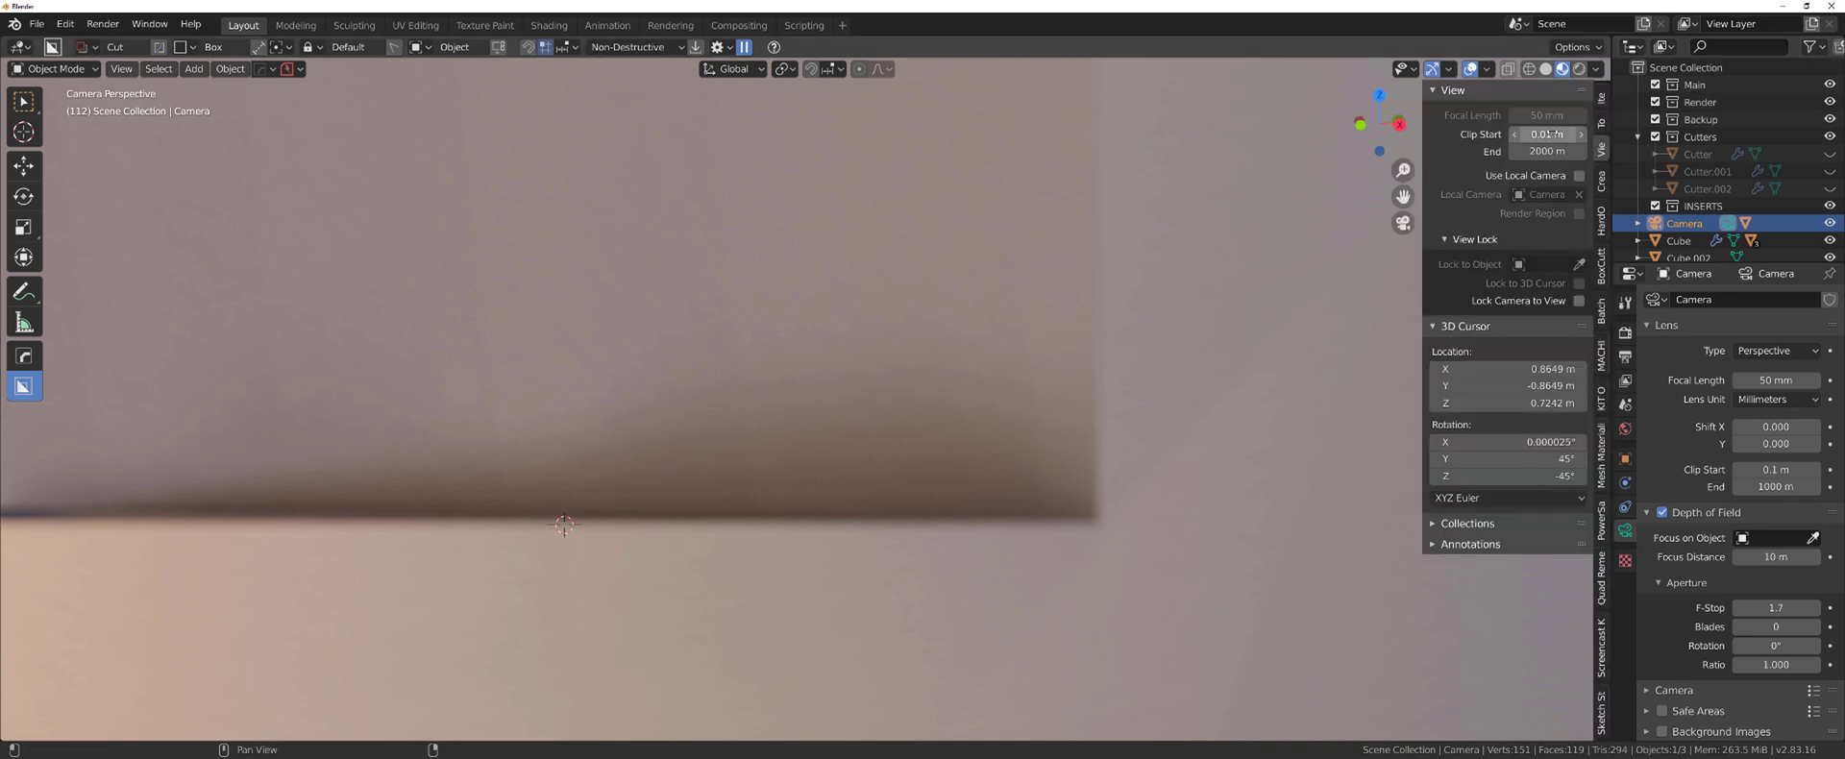
right_click(913, 475)
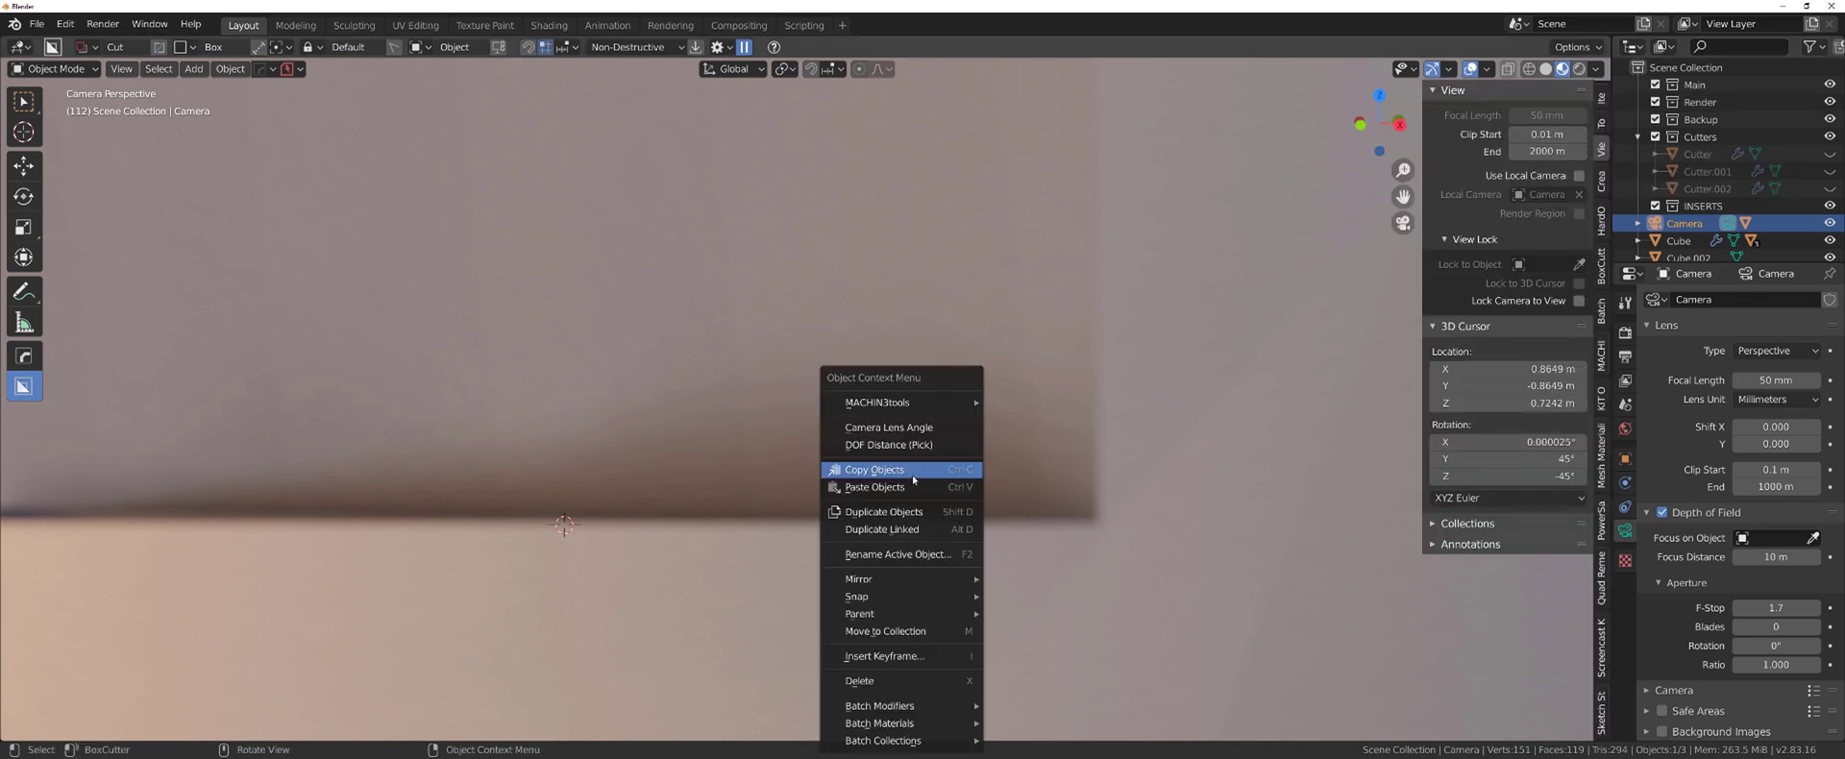
middle_click_drag(748, 585, 808, 395, "ctrl")
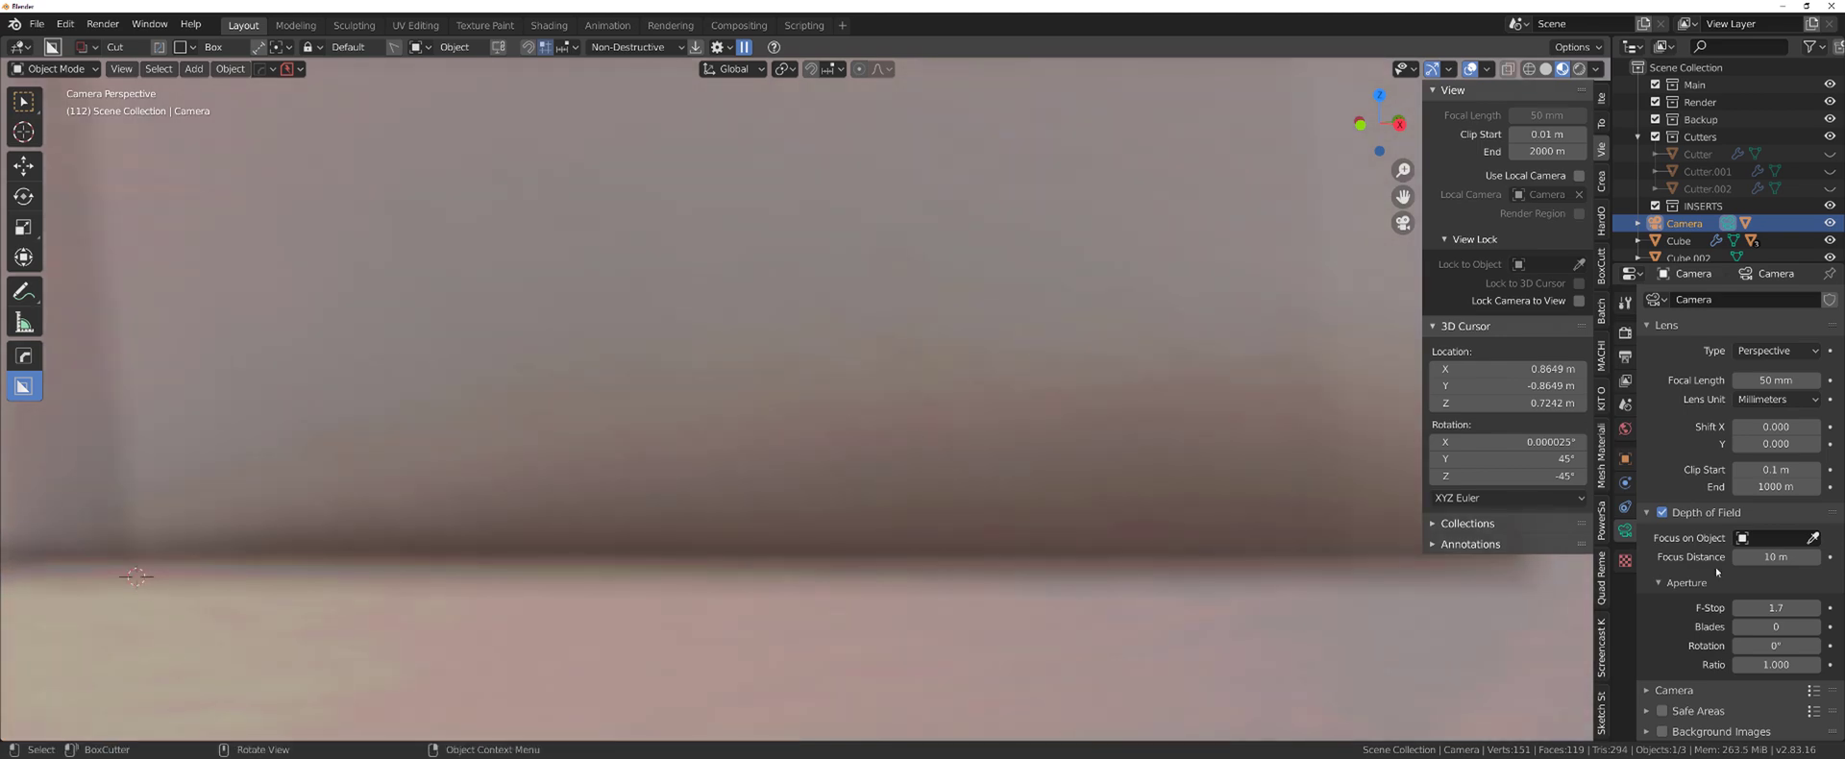
left_click_drag(1768, 556, 1721, 556)
scroll(823, 551, "down", 5)
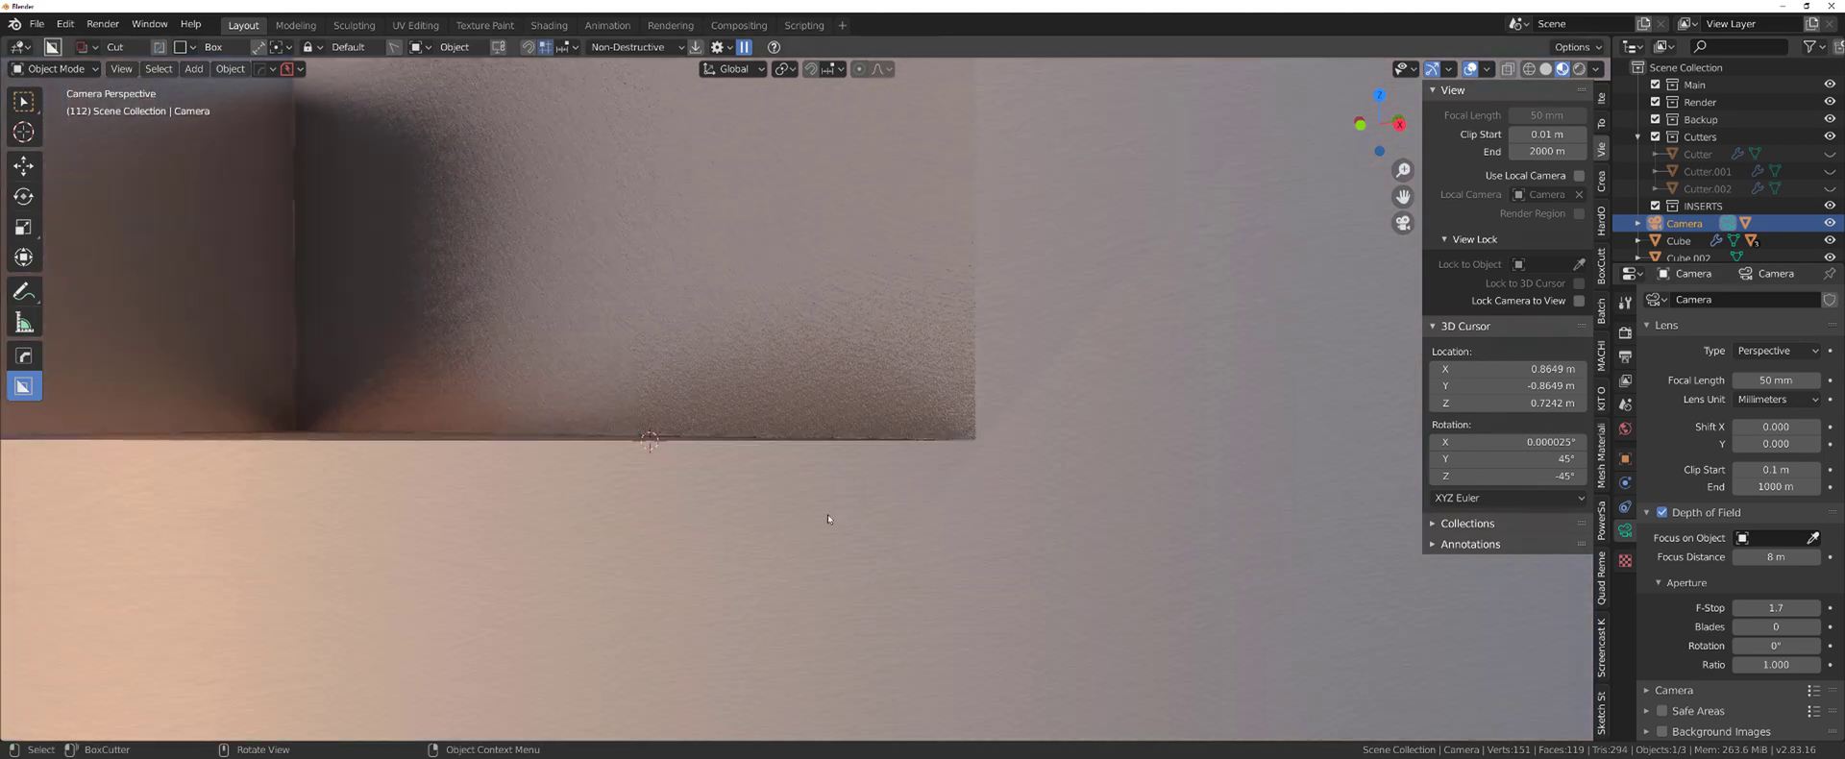
scroll(882, 448, "up", 5)
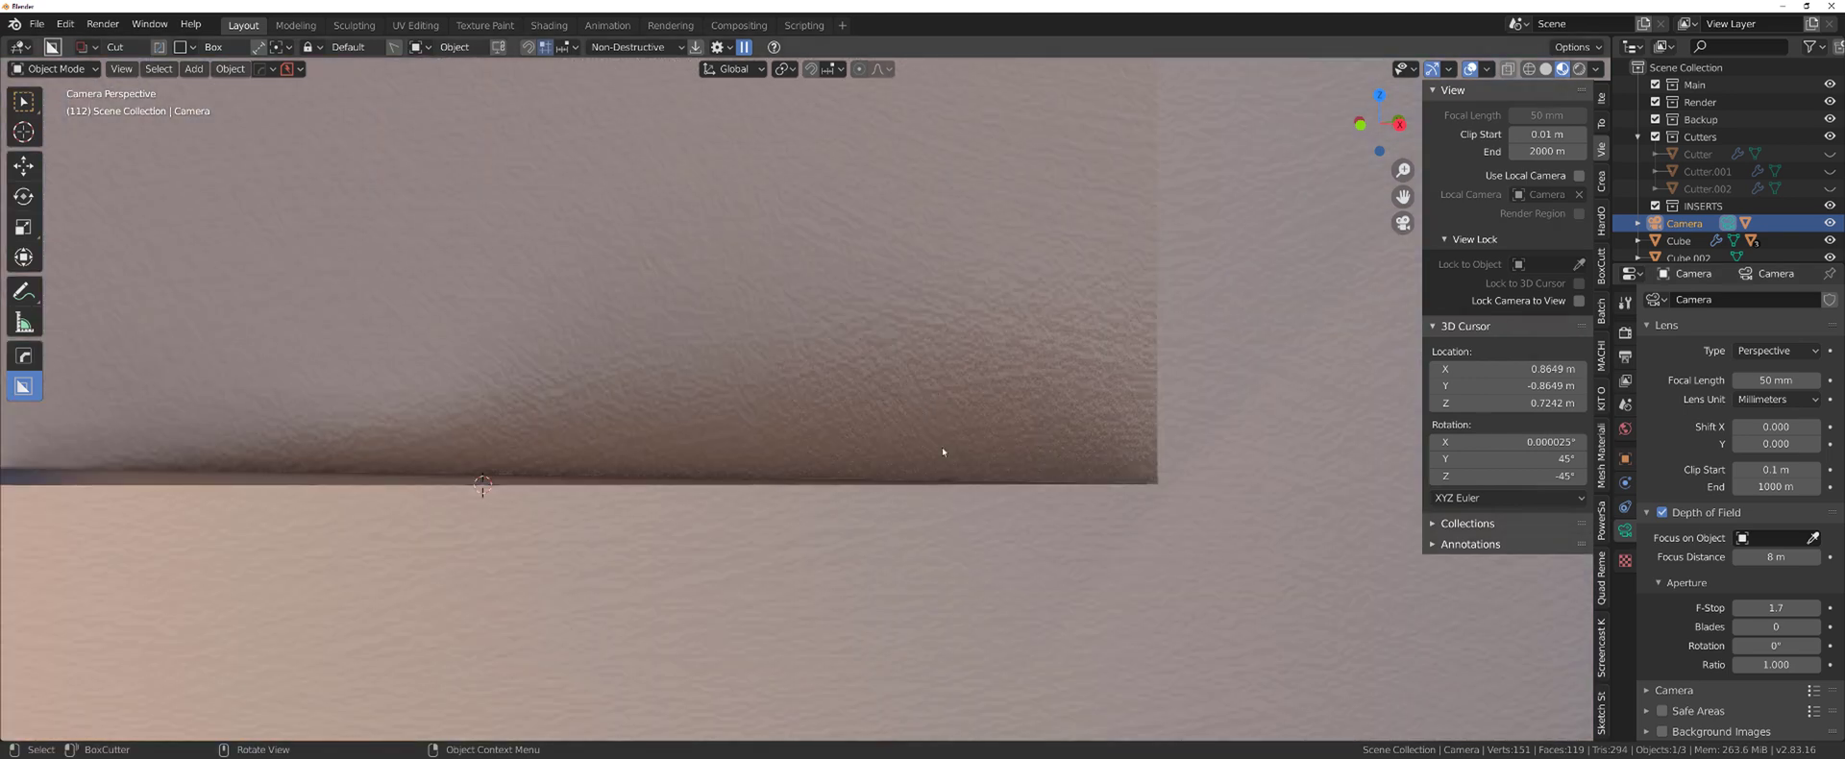
Try an F-Stop of 1.2, settle on 1.4, and view the whole block through the camera
left_click(1771, 606)
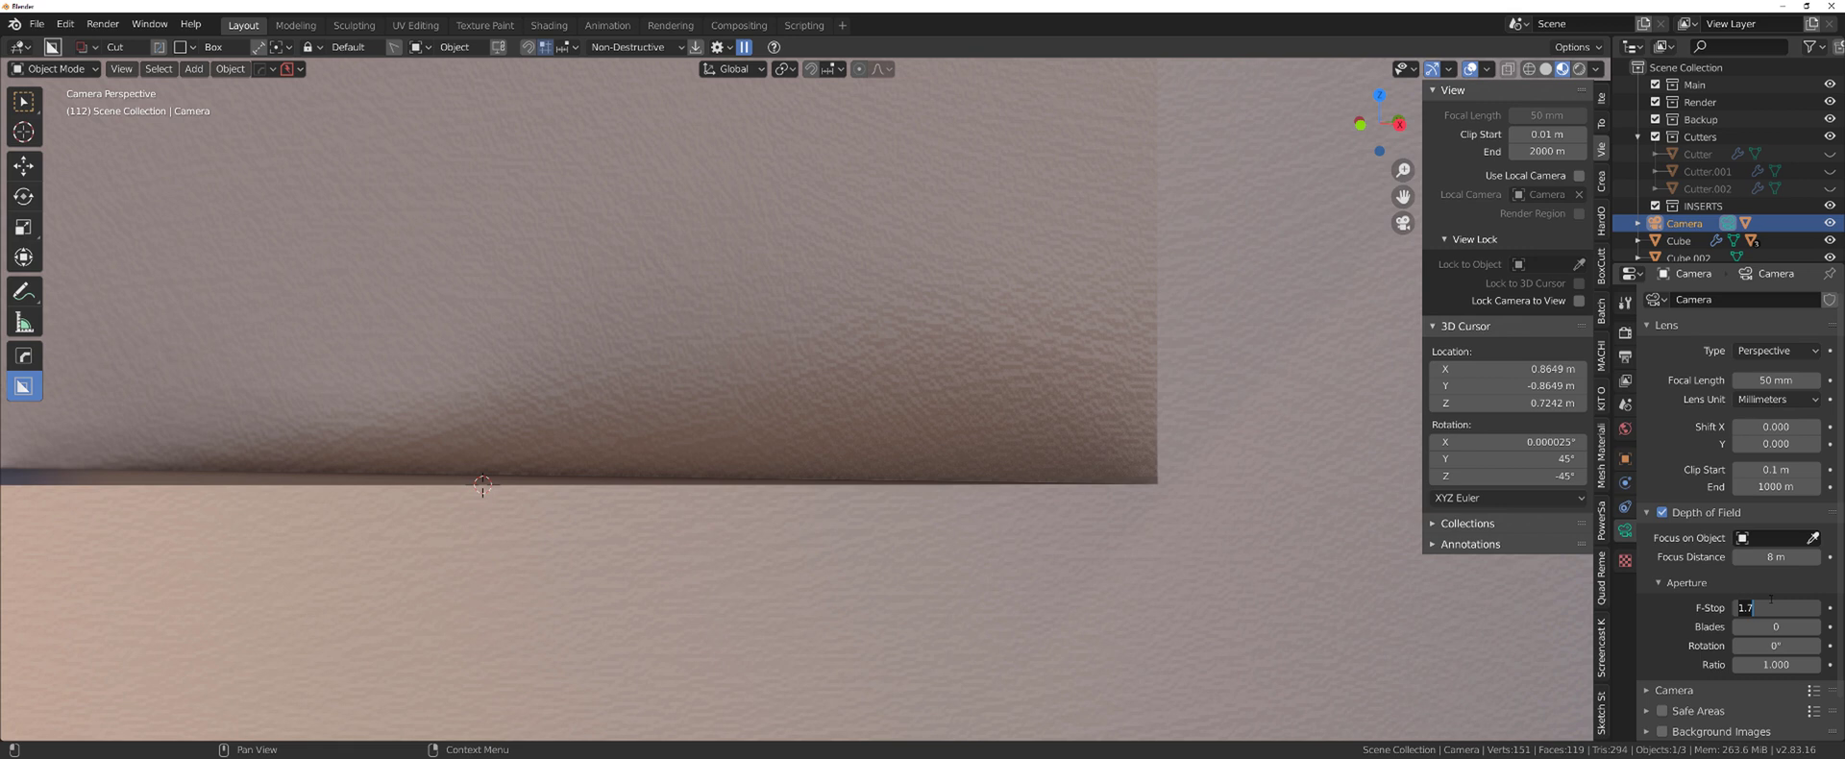
type("1.2")
key("Return")
left_click_drag(1776, 607, 1751, 608)
mouse_move(1776, 607)
left_mouse_down()
mouse_move(1803, 607)
mouse_move(1788, 608)
left_mouse_up()
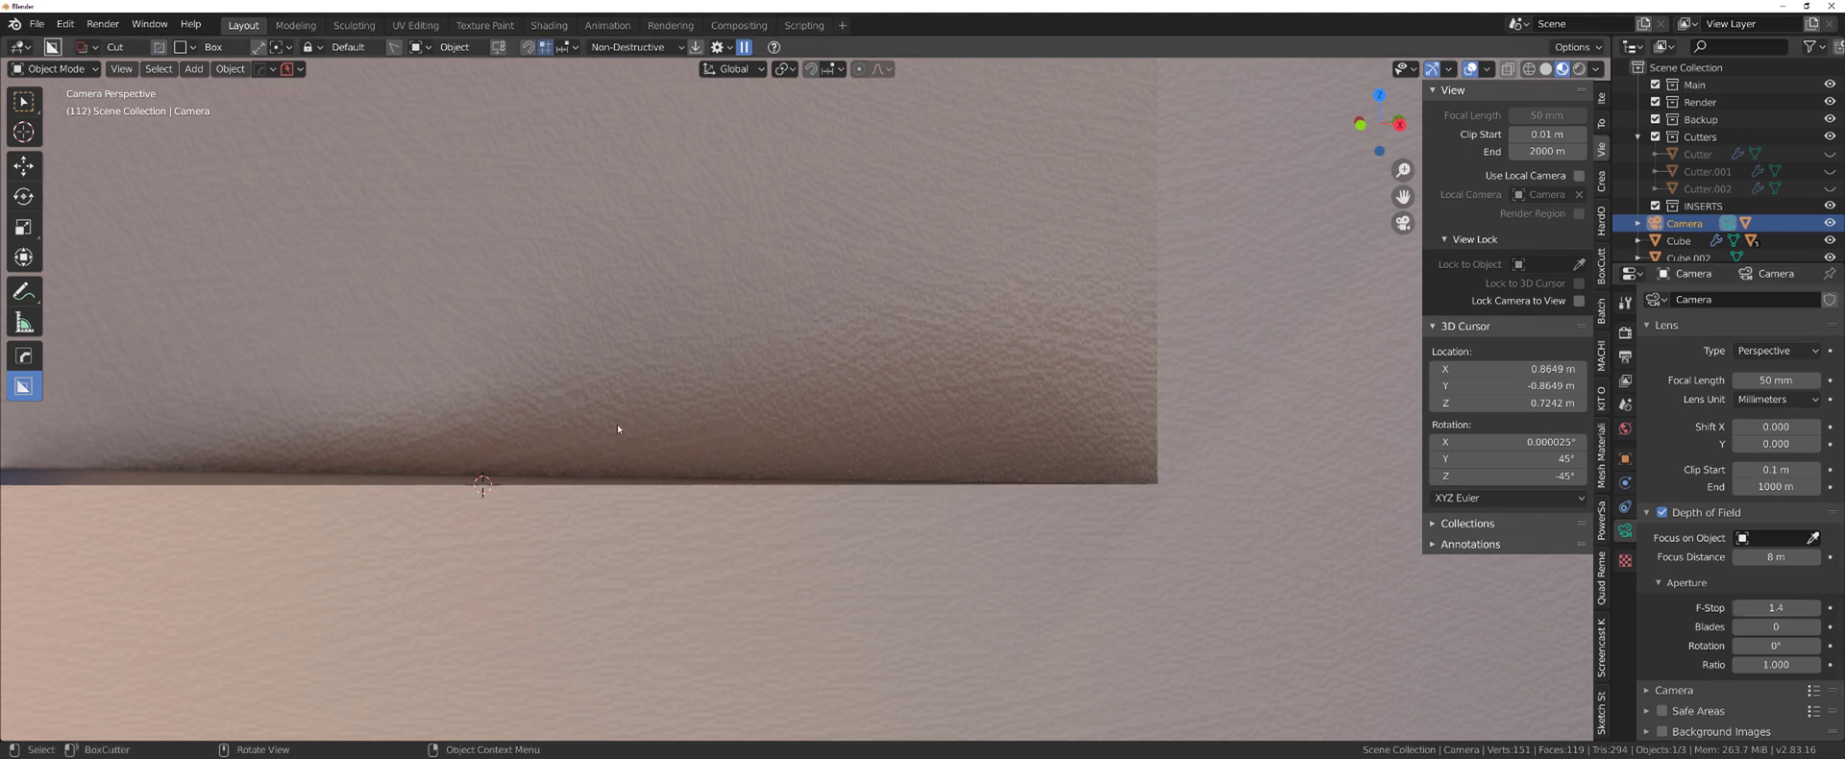
scroll(652, 418, "down", 6)
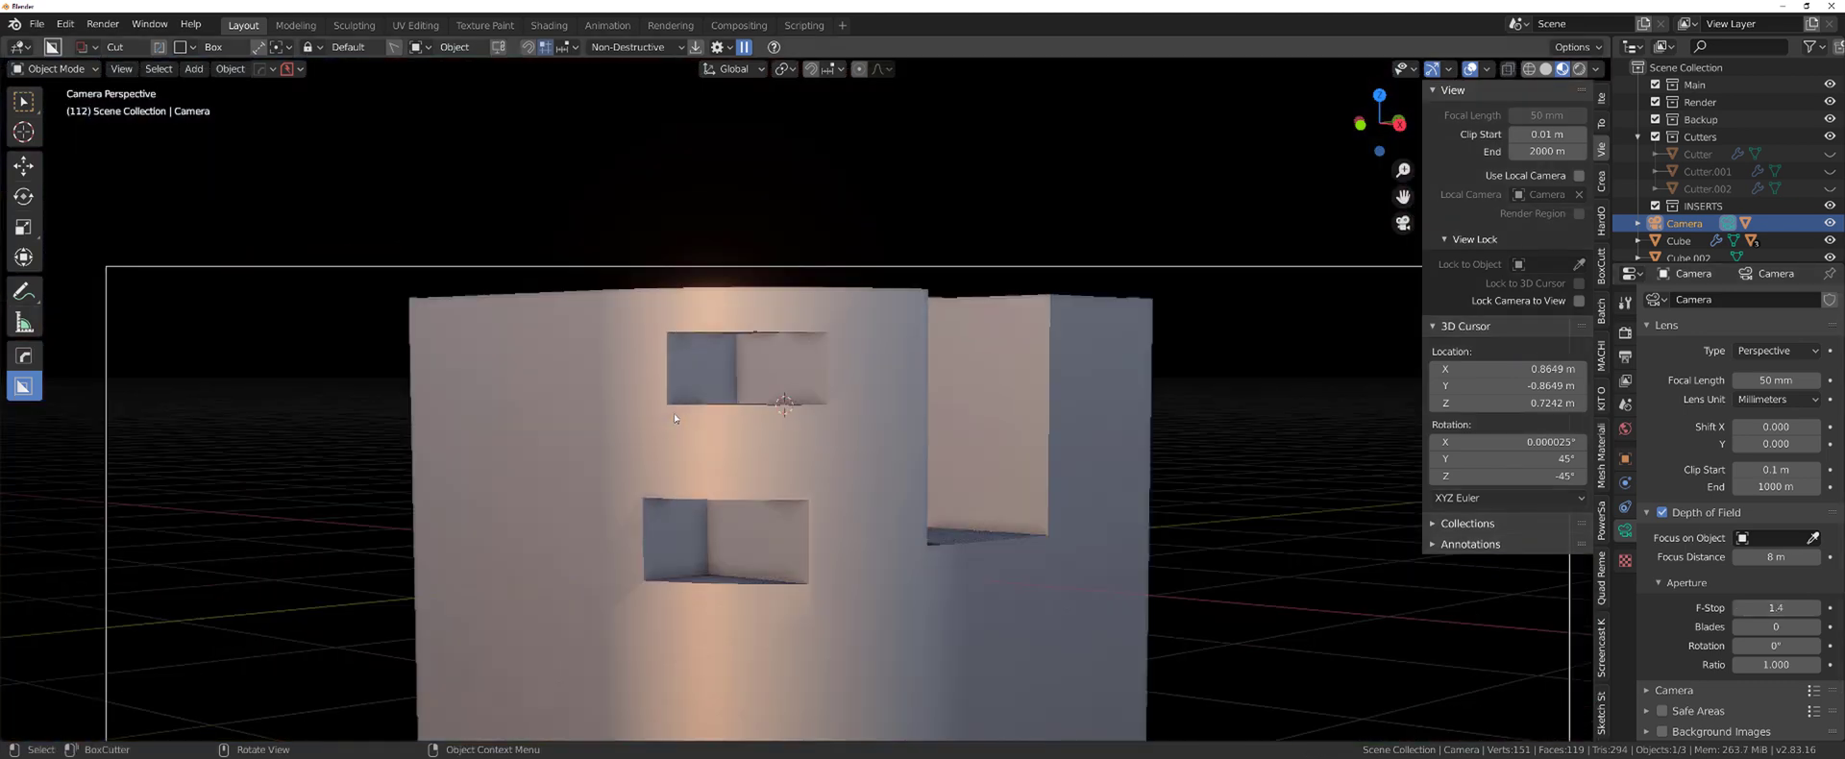
scroll(675, 418, "down", 4)
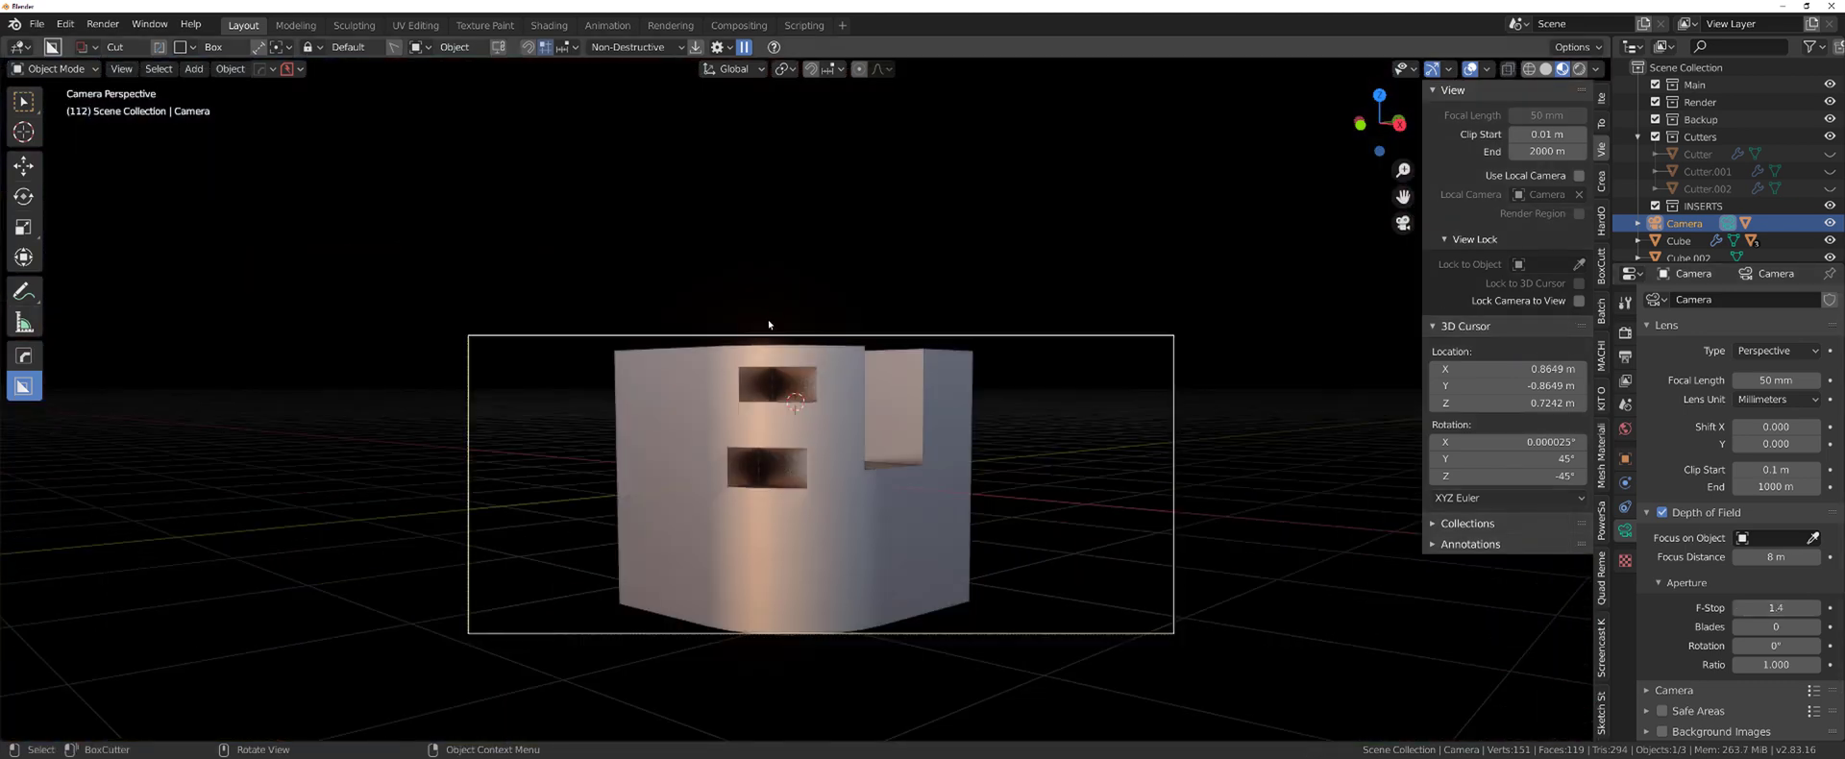
View the scene from the top and isolate the dark cube in local view
middle_click_drag(769, 319, 815, 322)
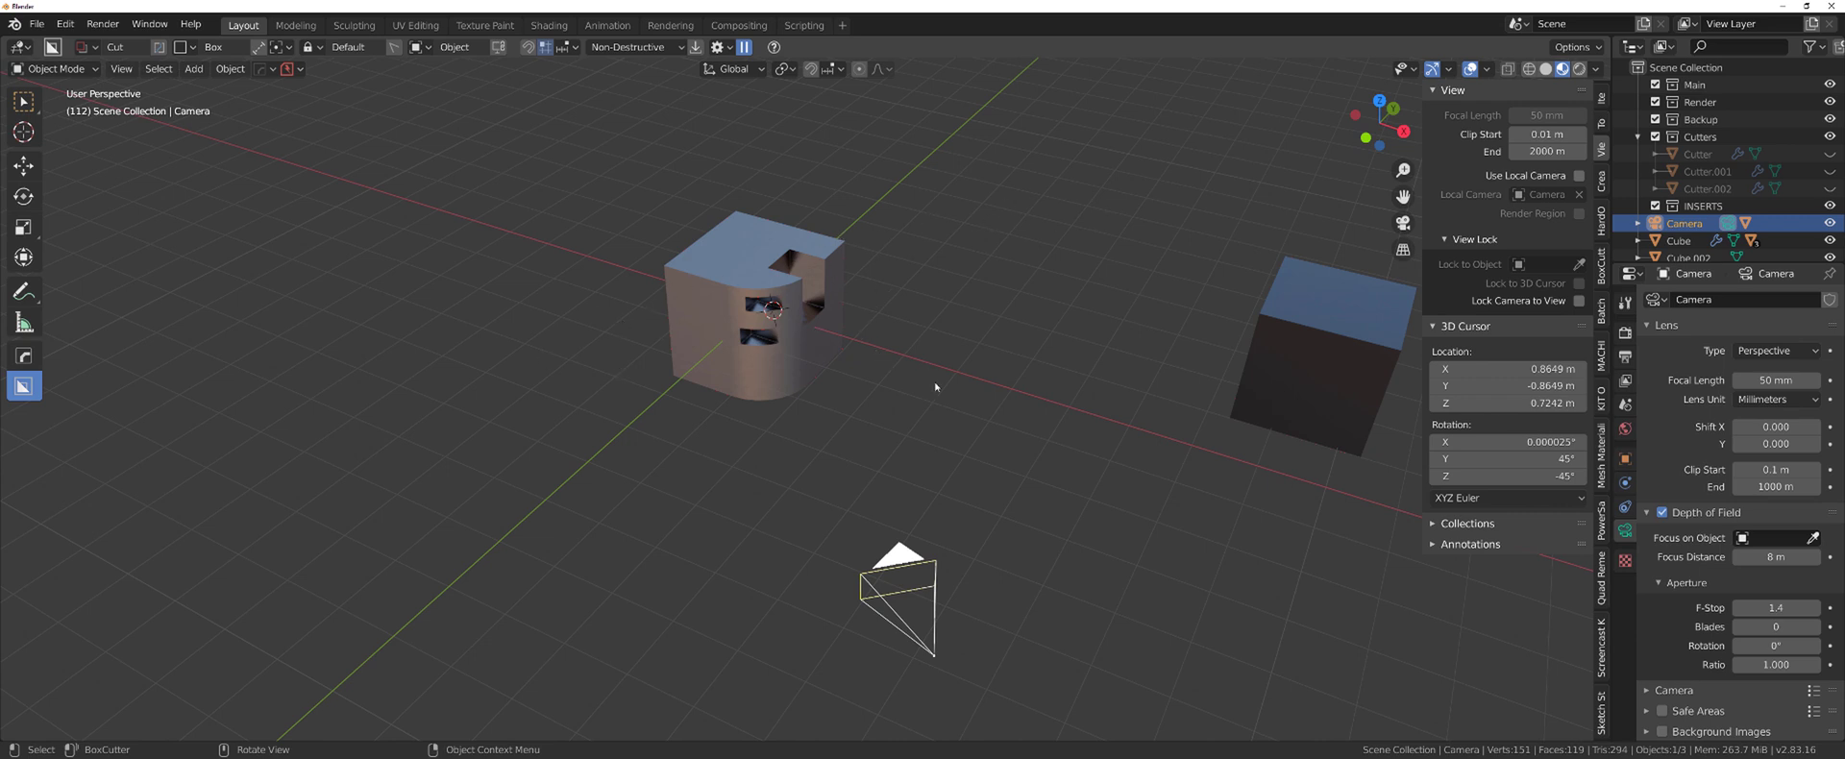
key("KP_7")
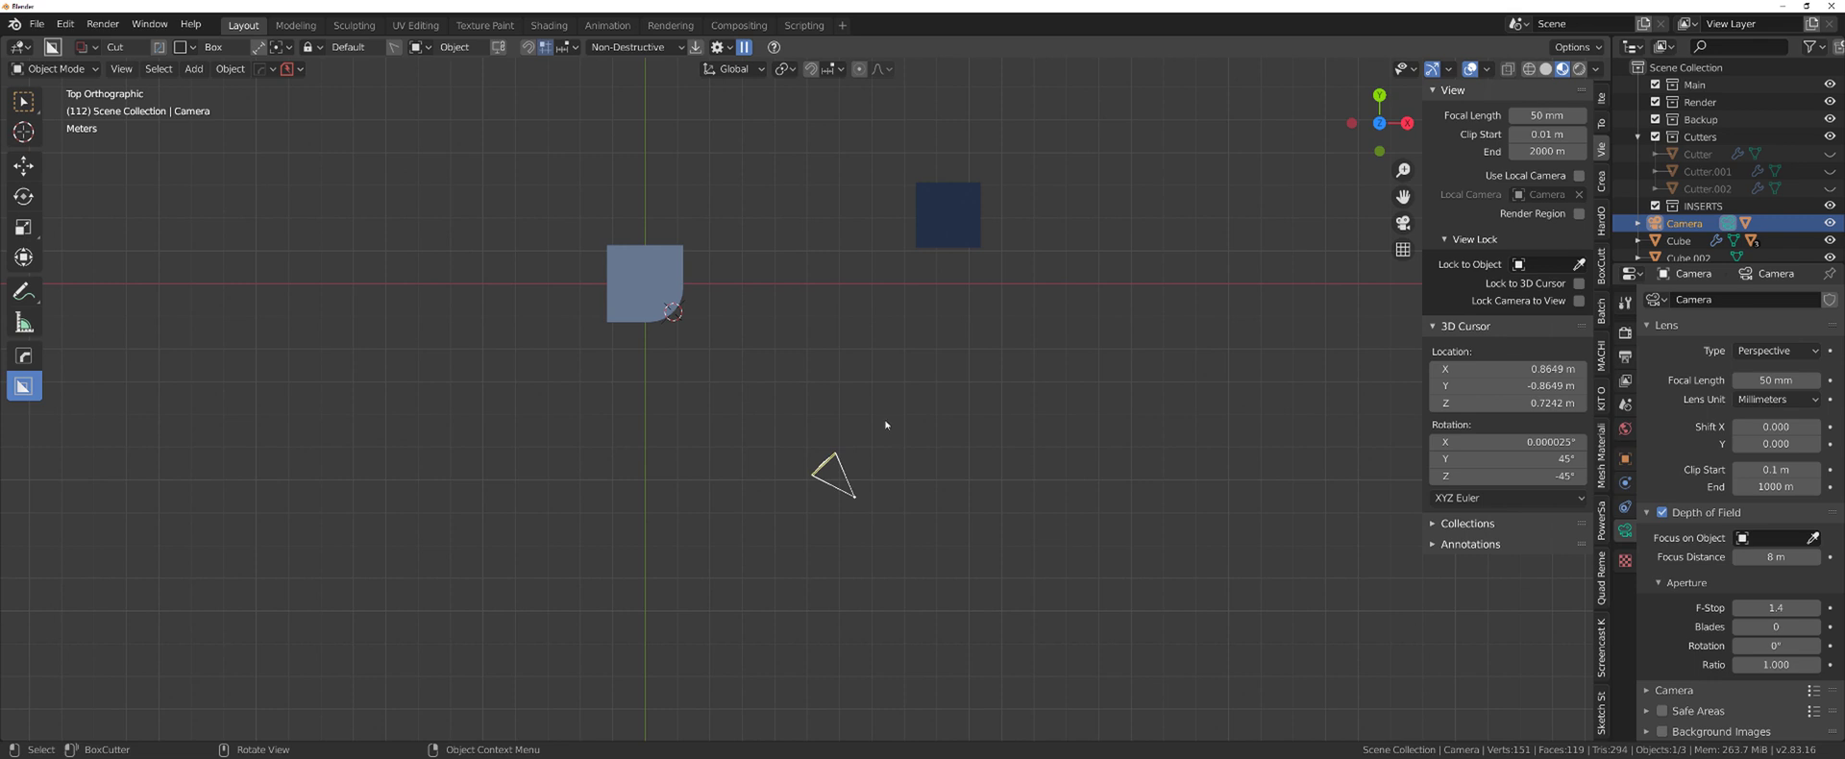
scroll(897, 430, "down", 6)
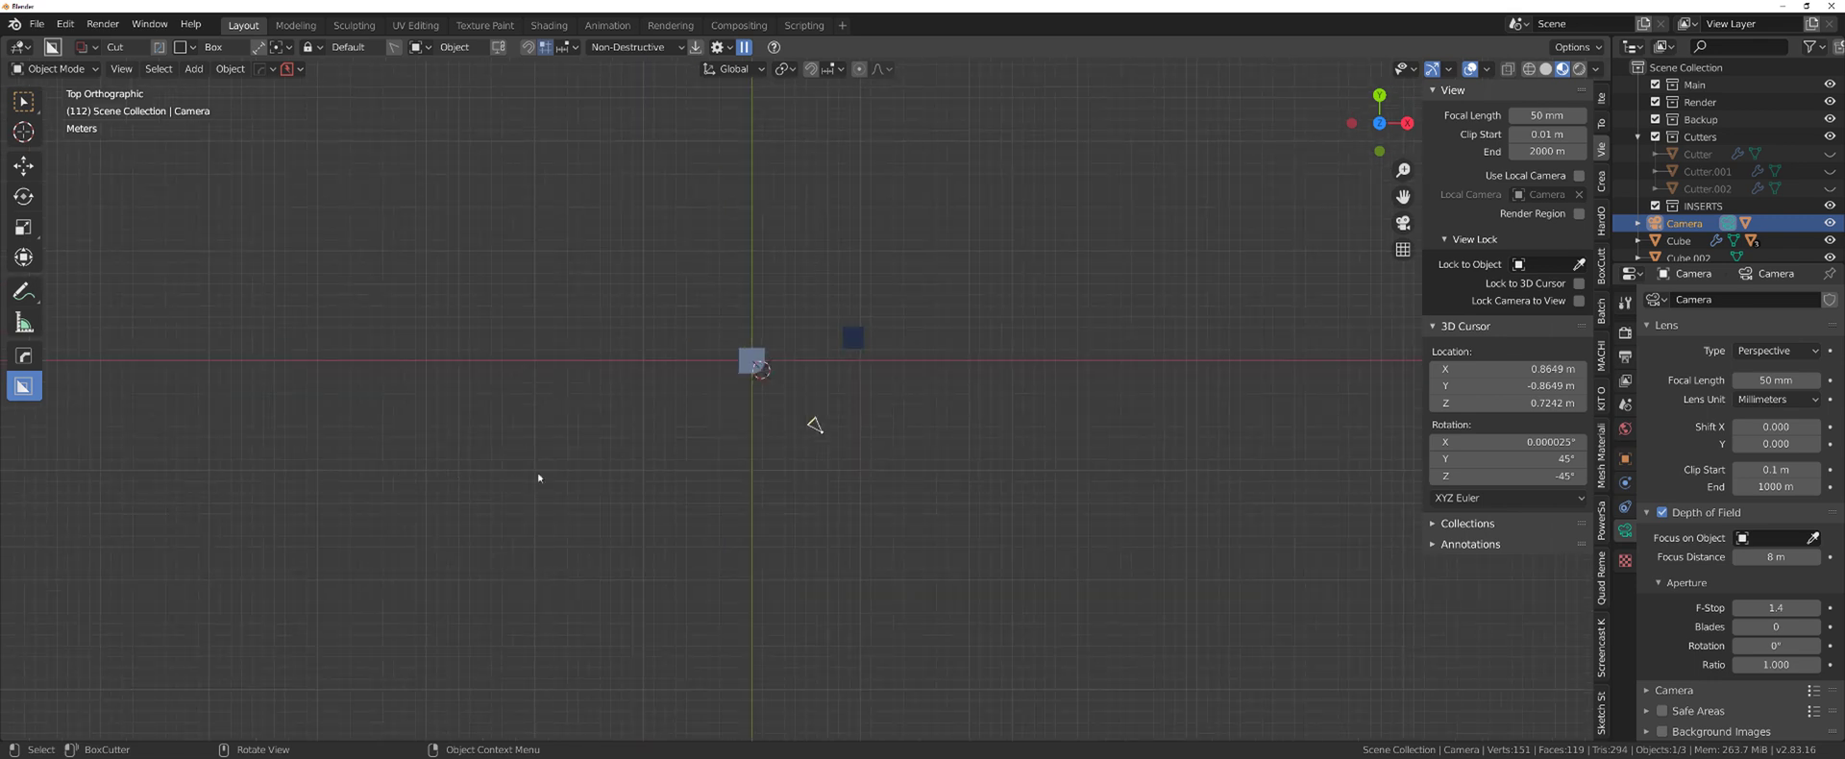
key("shift+a")
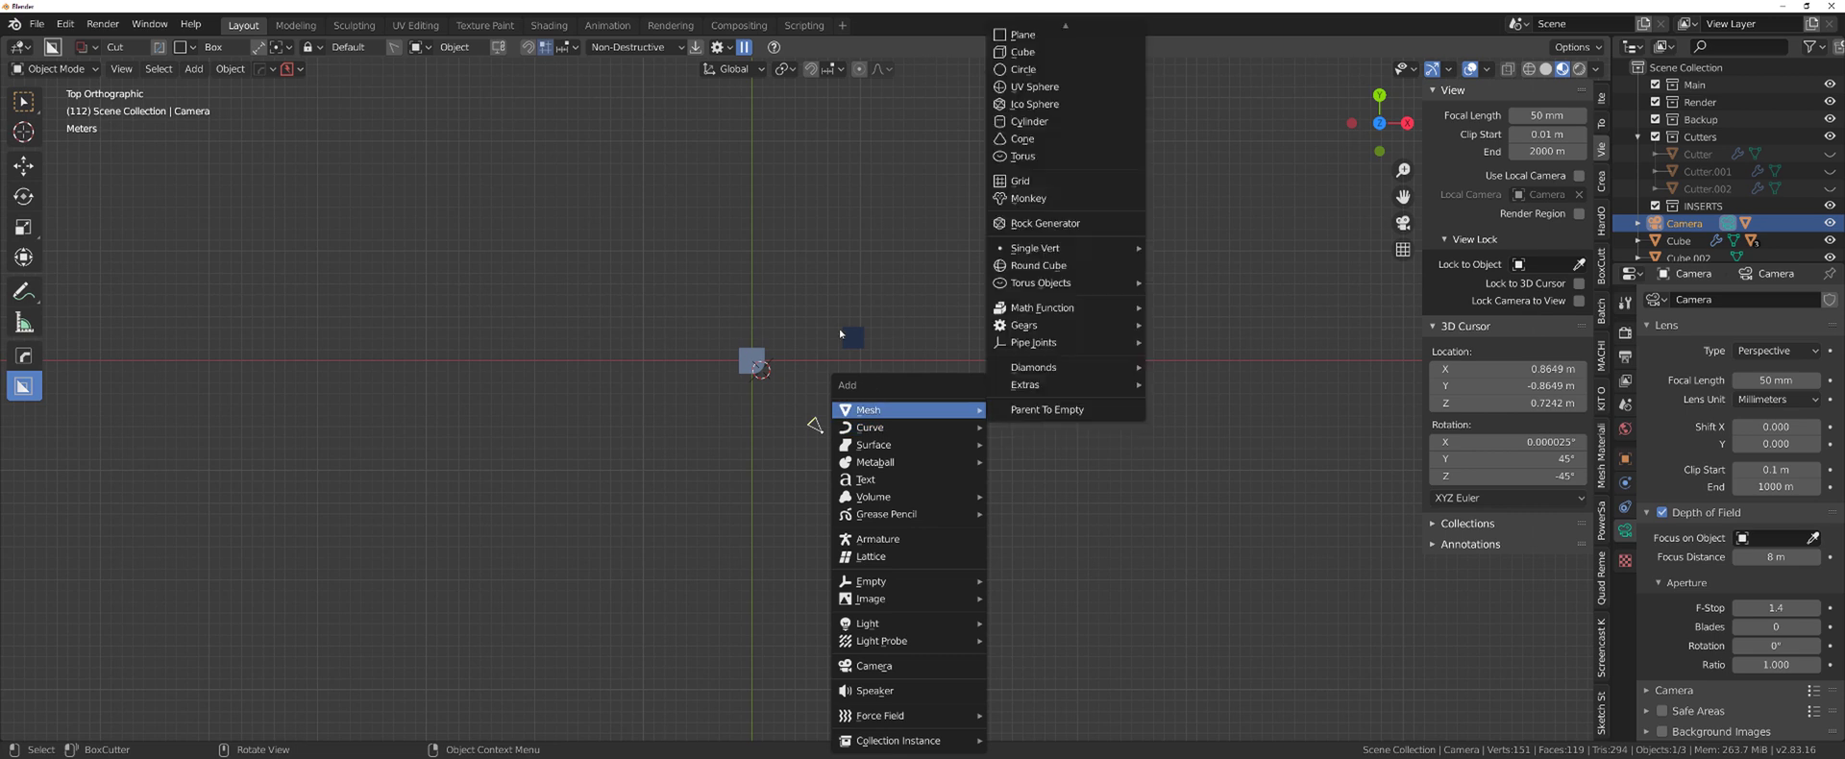
left_click(854, 338)
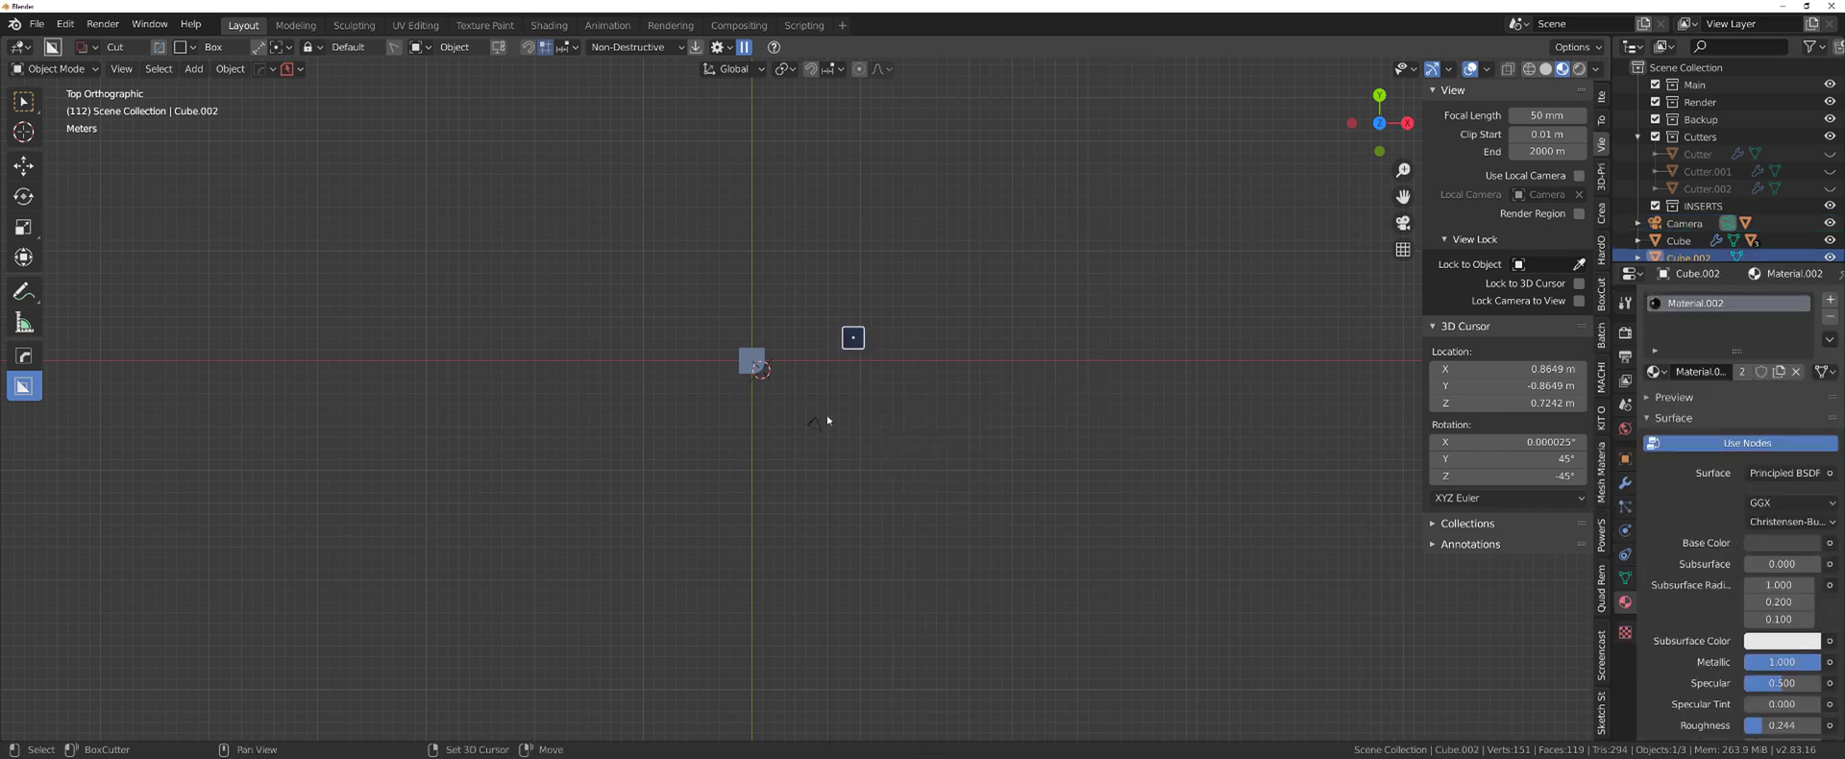
key("KP_Divide")
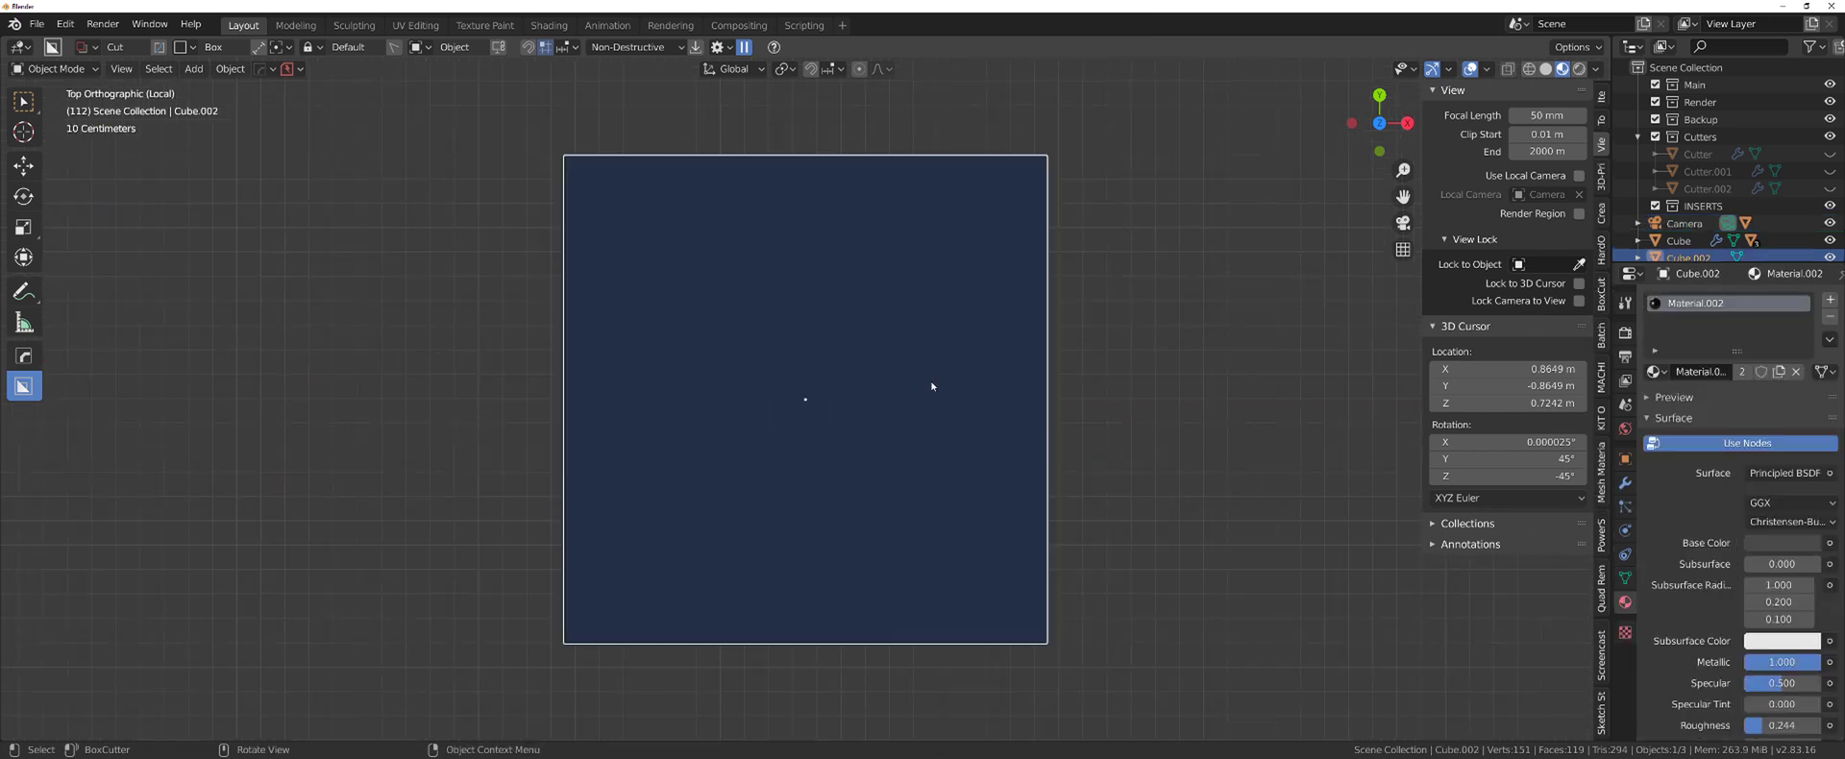
Move the isolated cube beside the world origin, next to the 3D cursor
scroll(930, 370, "down", 5)
key("g")
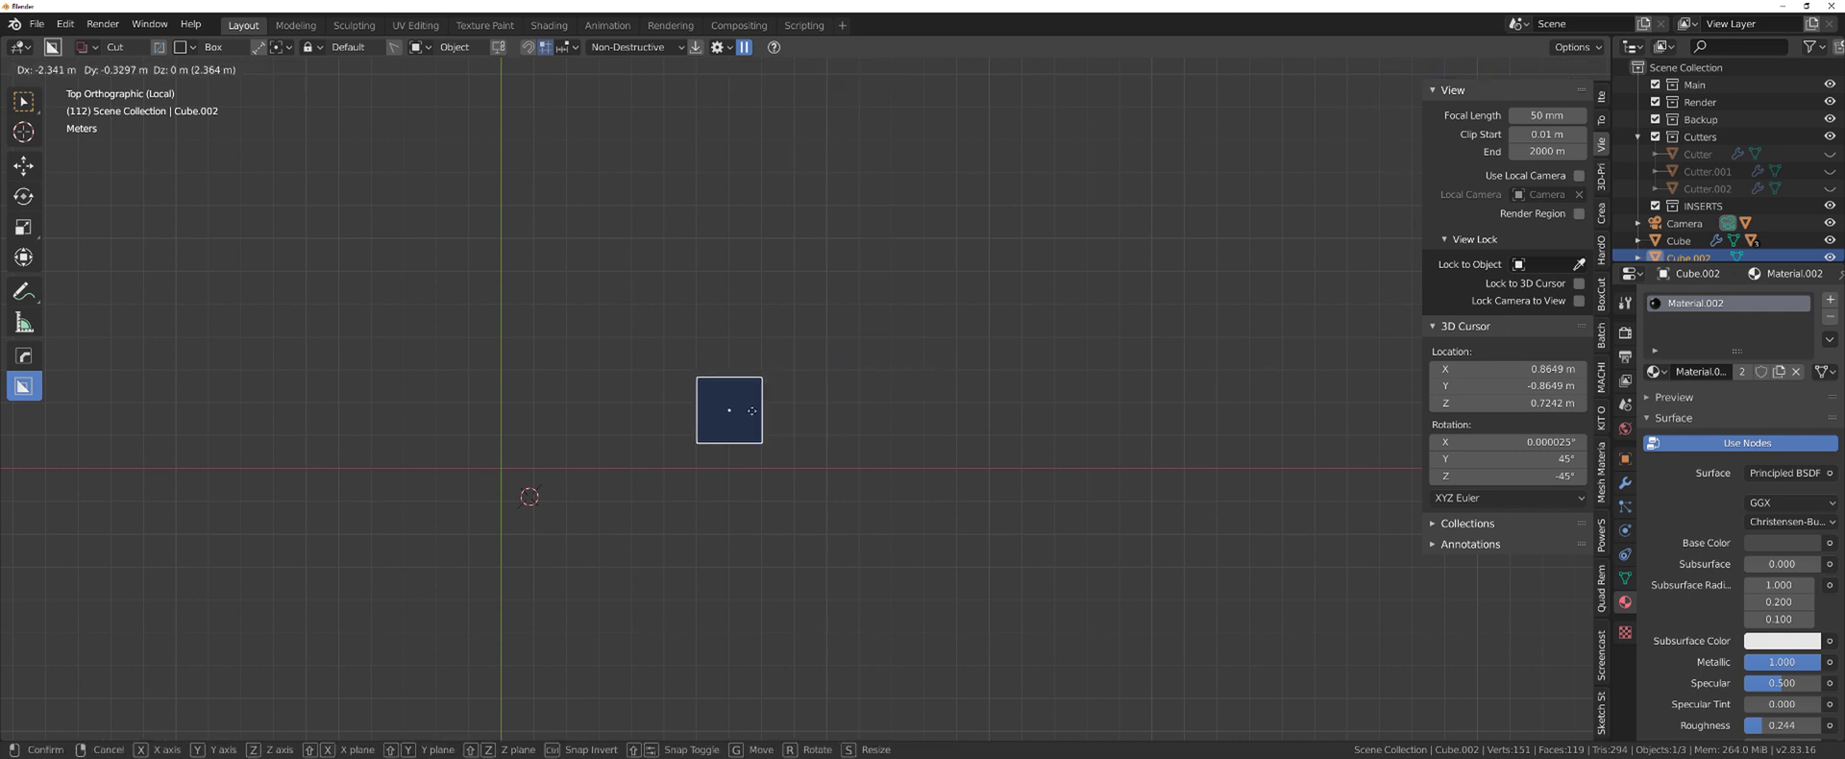
left_click(630, 487)
middle_click_drag(630, 488, 996, 418, "shift")
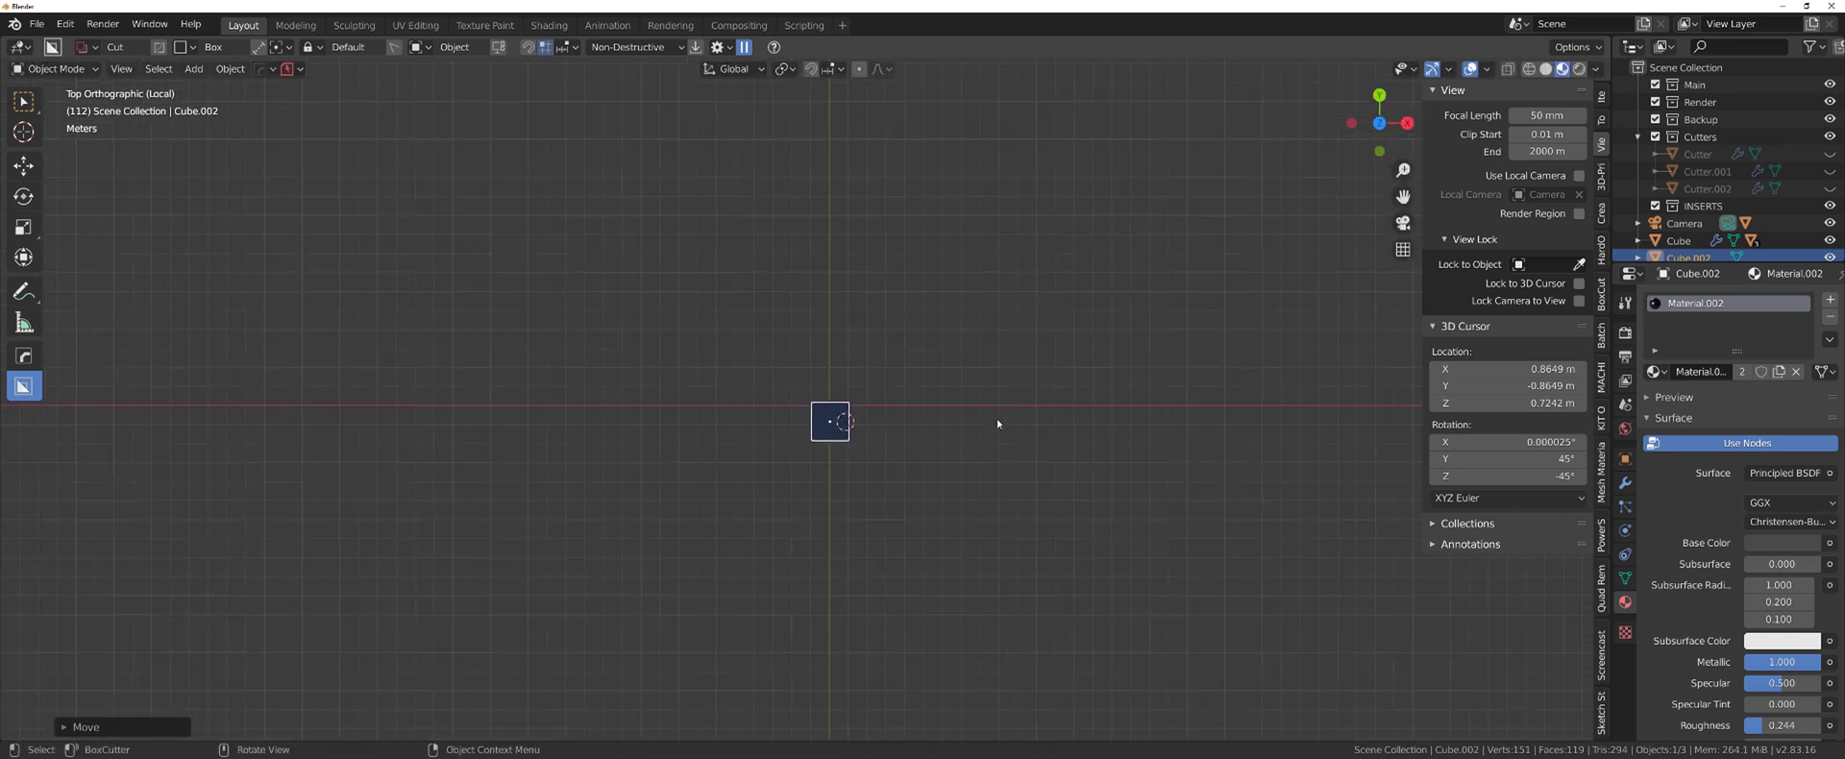
Place a copy of the cube on its negative X side, stretched to about twice its length and rotated lengthwise along X
key("shift+d")
left_click(901, 421)
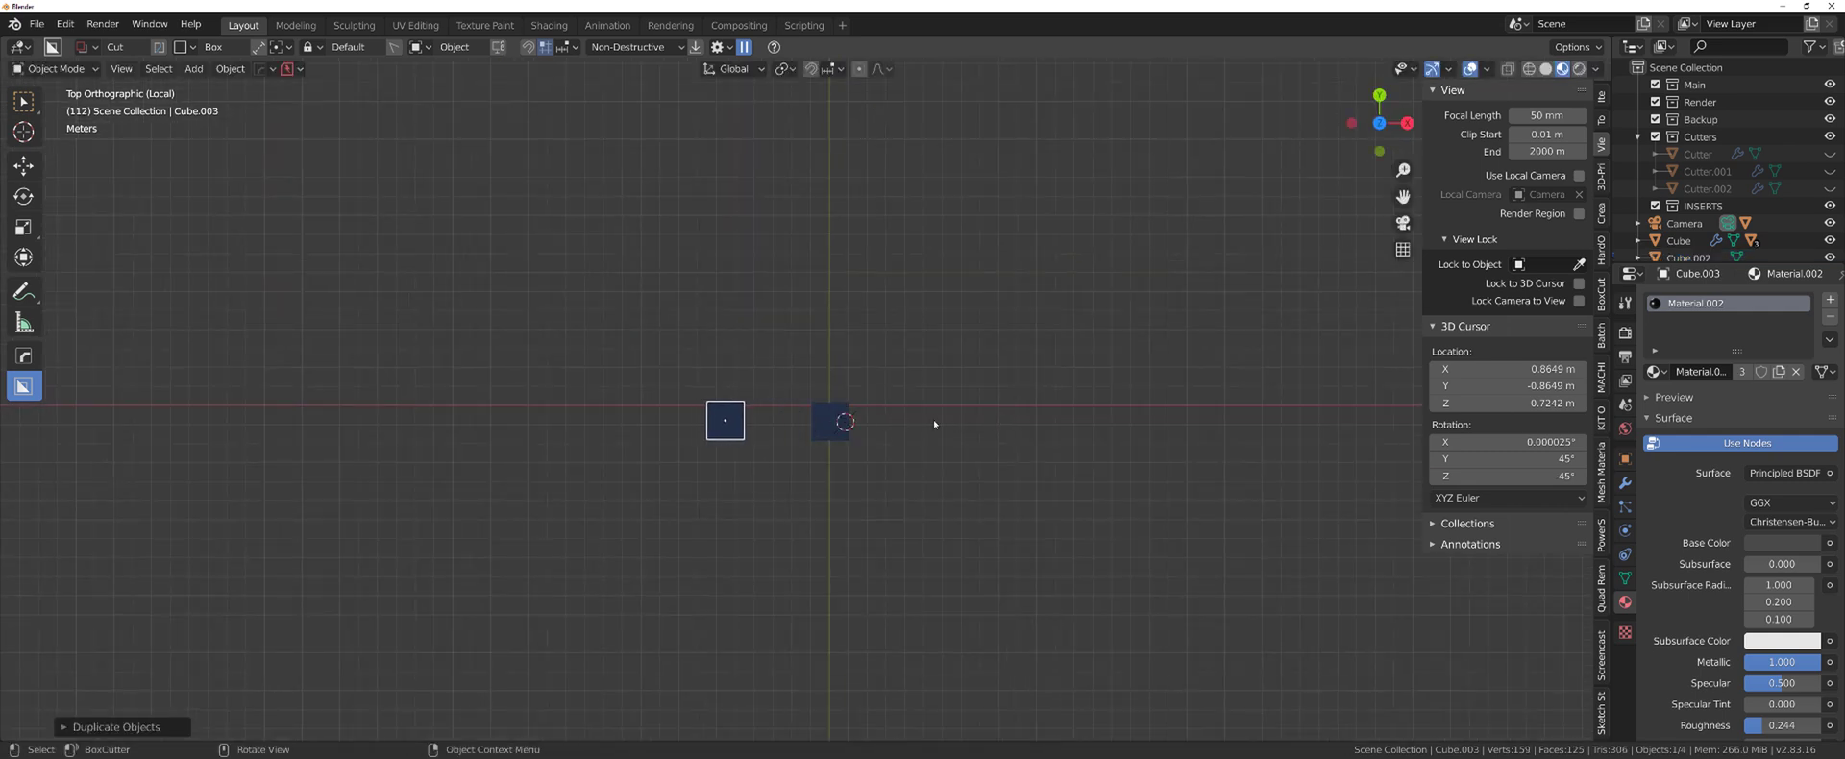
key("s")
key("y")
left_click(1218, 418)
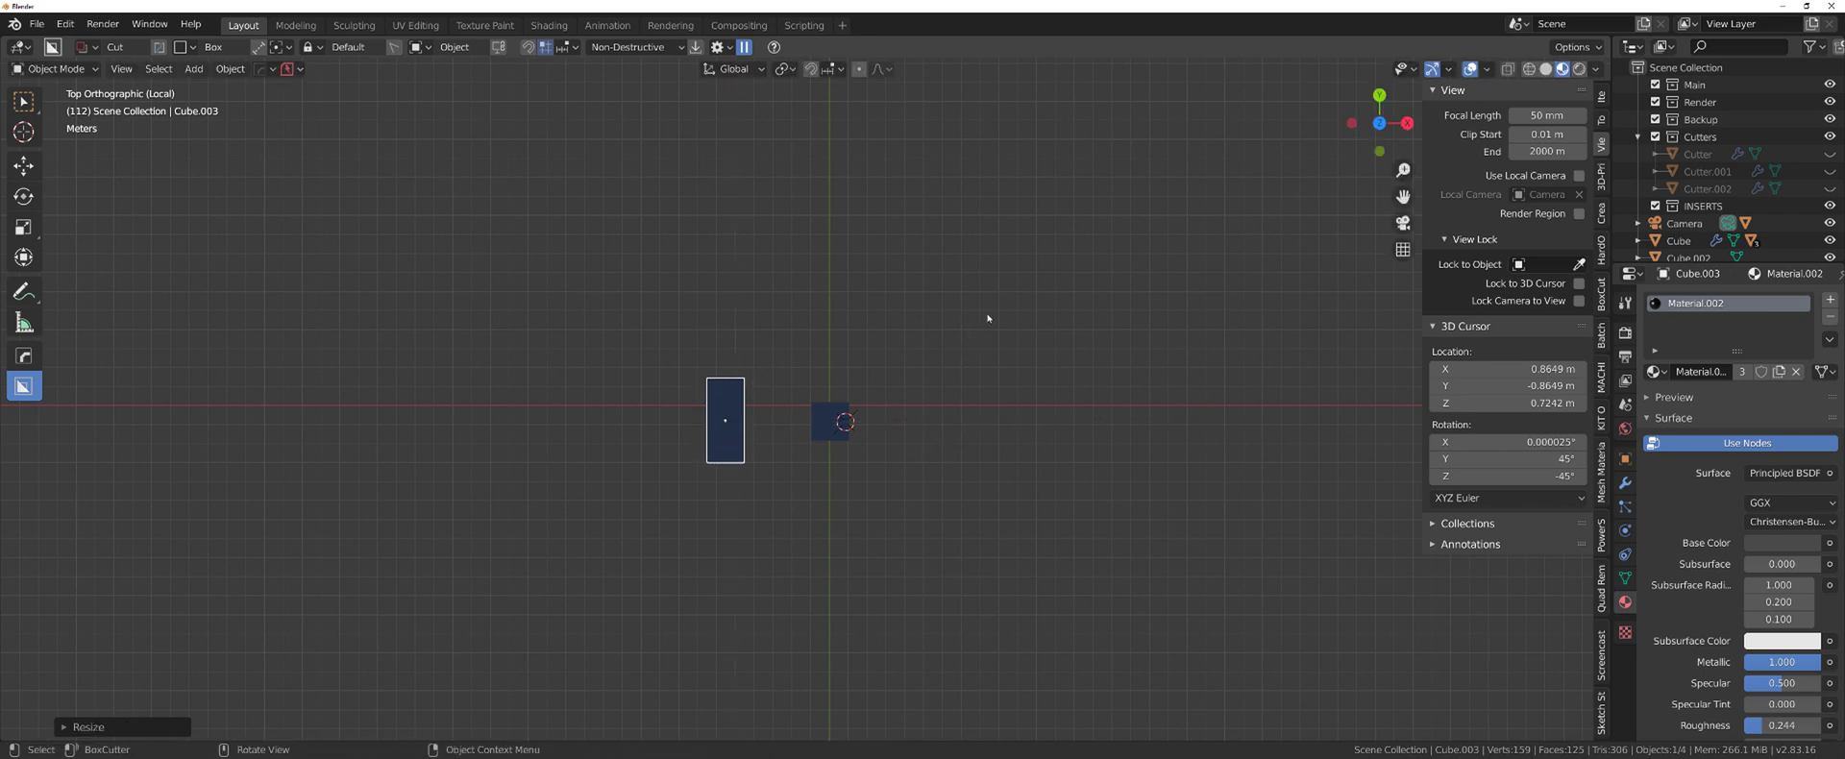
key("r")
left_click(787, 576)
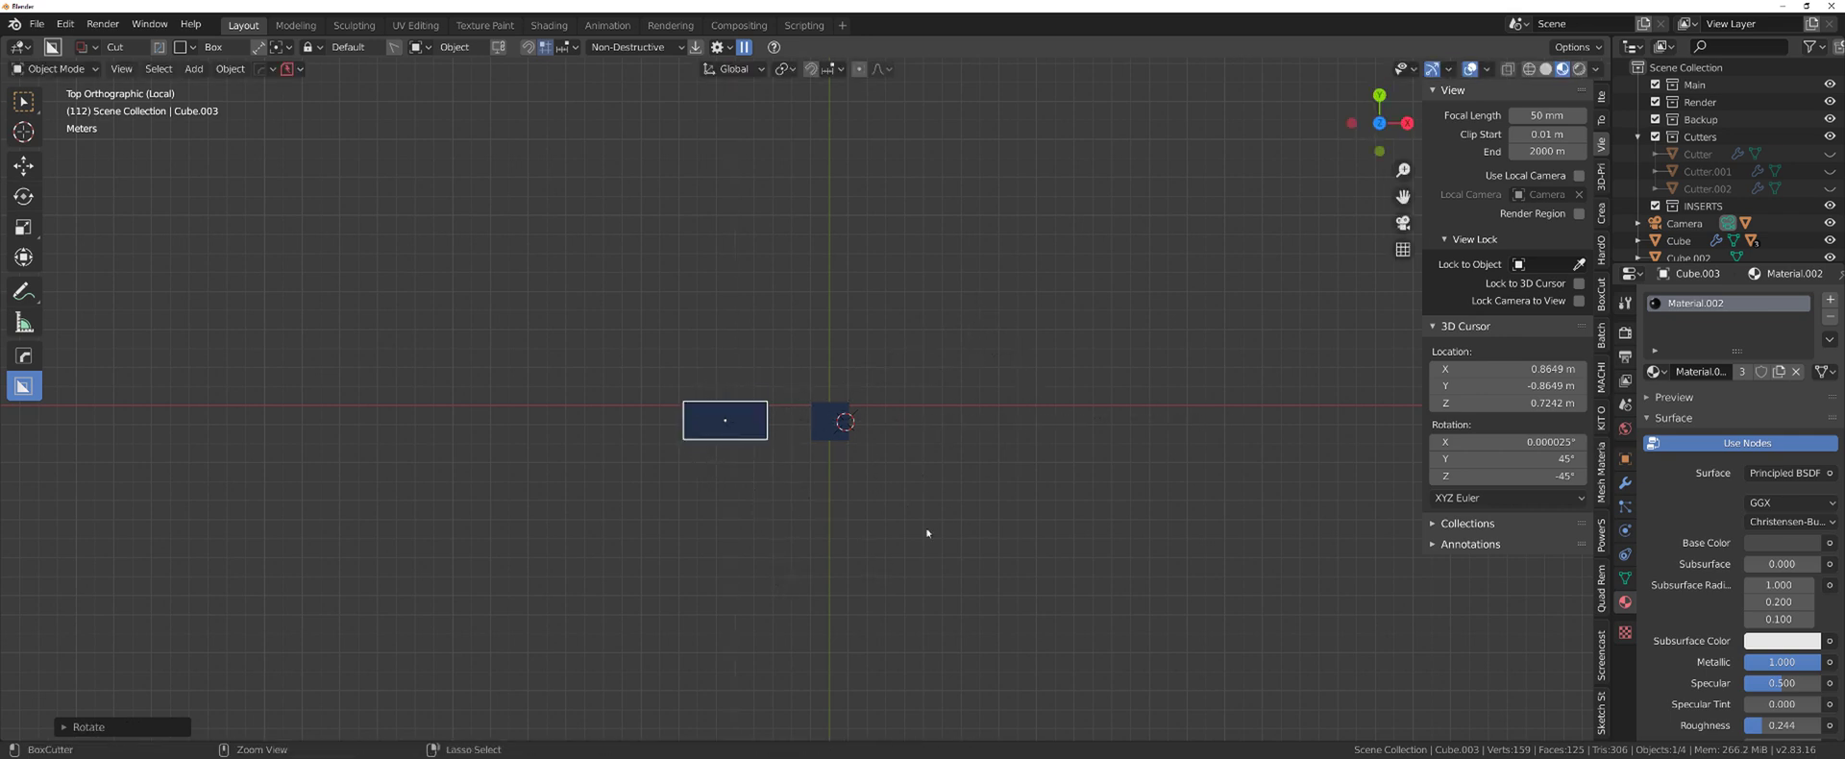
Try moving the elongated box to the positive X side of the cube, and undo the move
middle_click_drag(926, 528, 811, 478, "shift")
key("g")
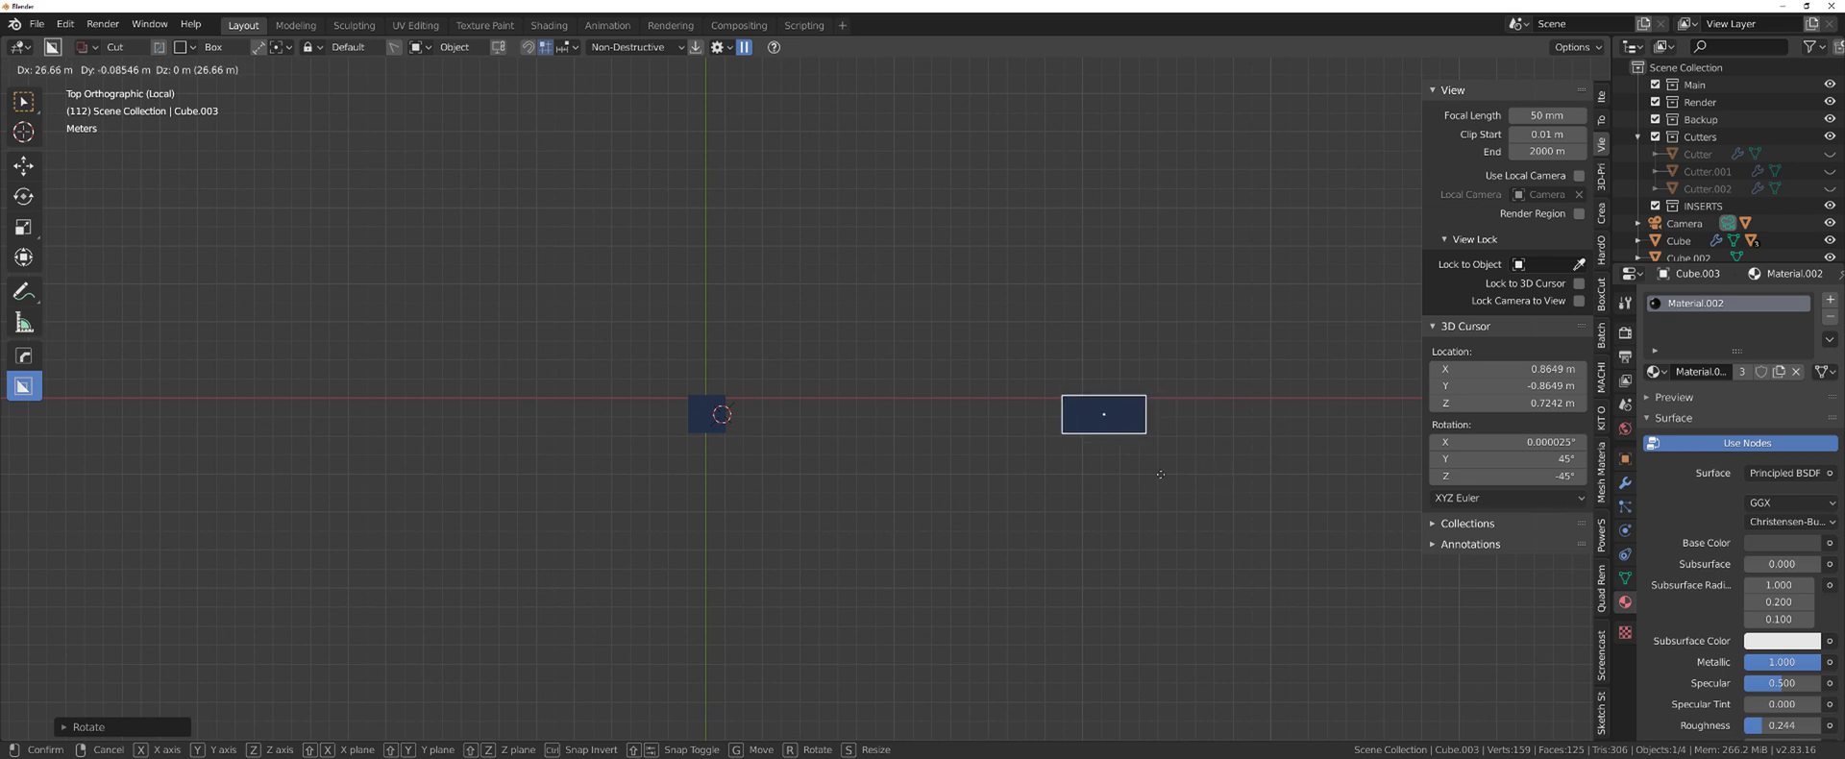
left_click(865, 507)
key("shift+s")
key("ctrl+z")
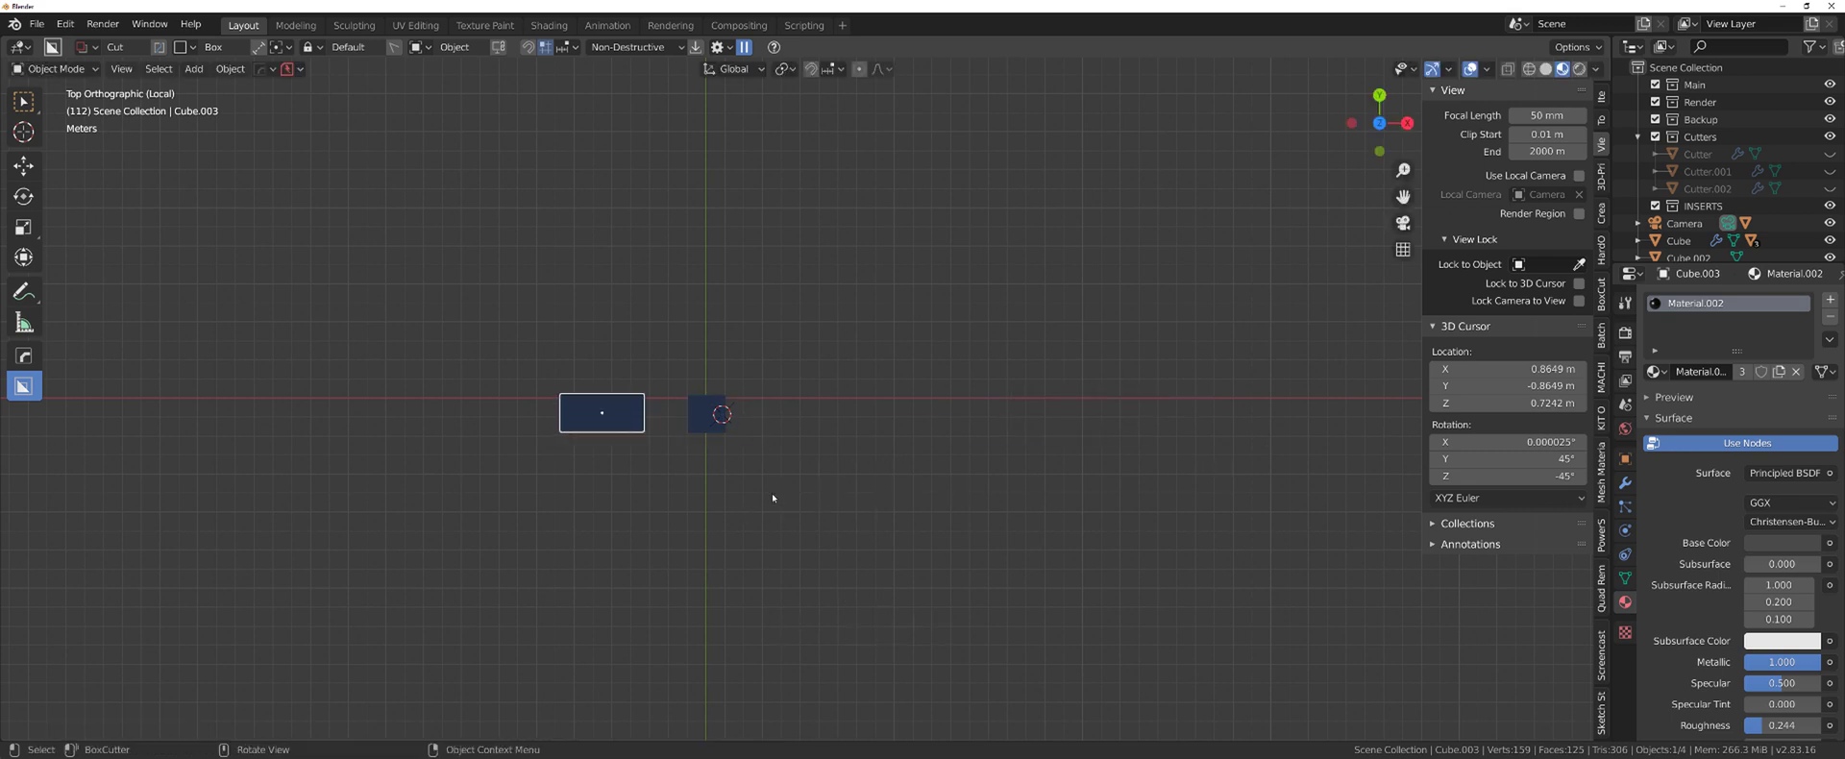
Duplicate the elongated box to the far positive X side and rotate the copy a quarter turn to lie along Y
key("shift+d")
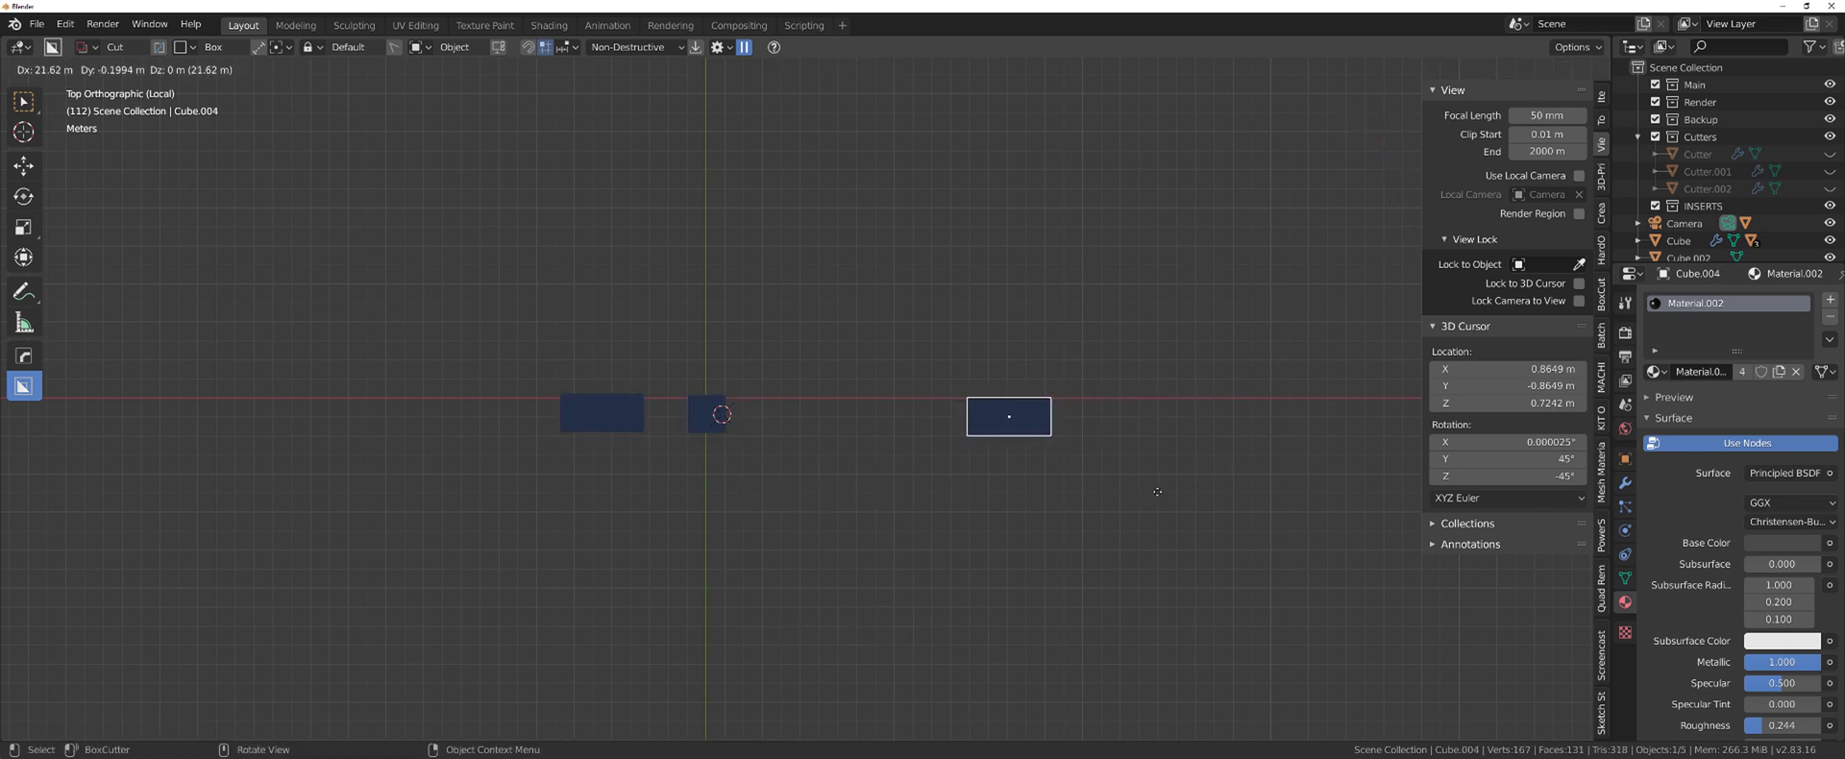
left_click(1157, 492)
key("r")
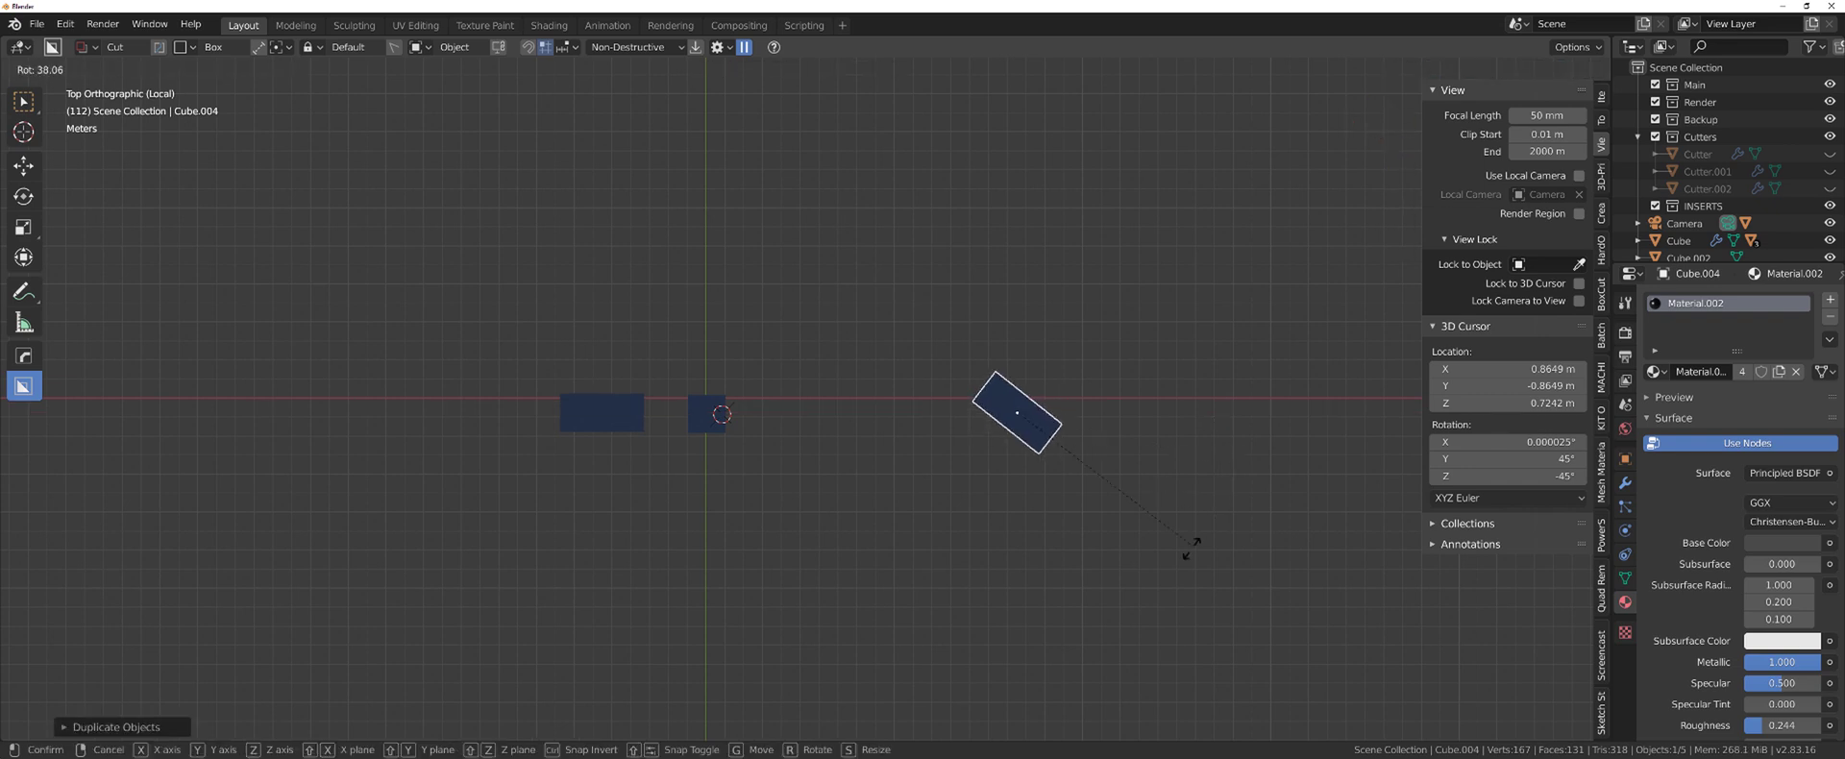
left_click(1026, 565)
Stretch the new box along Y into a long wall and select the short elongated box near the origin
key("s")
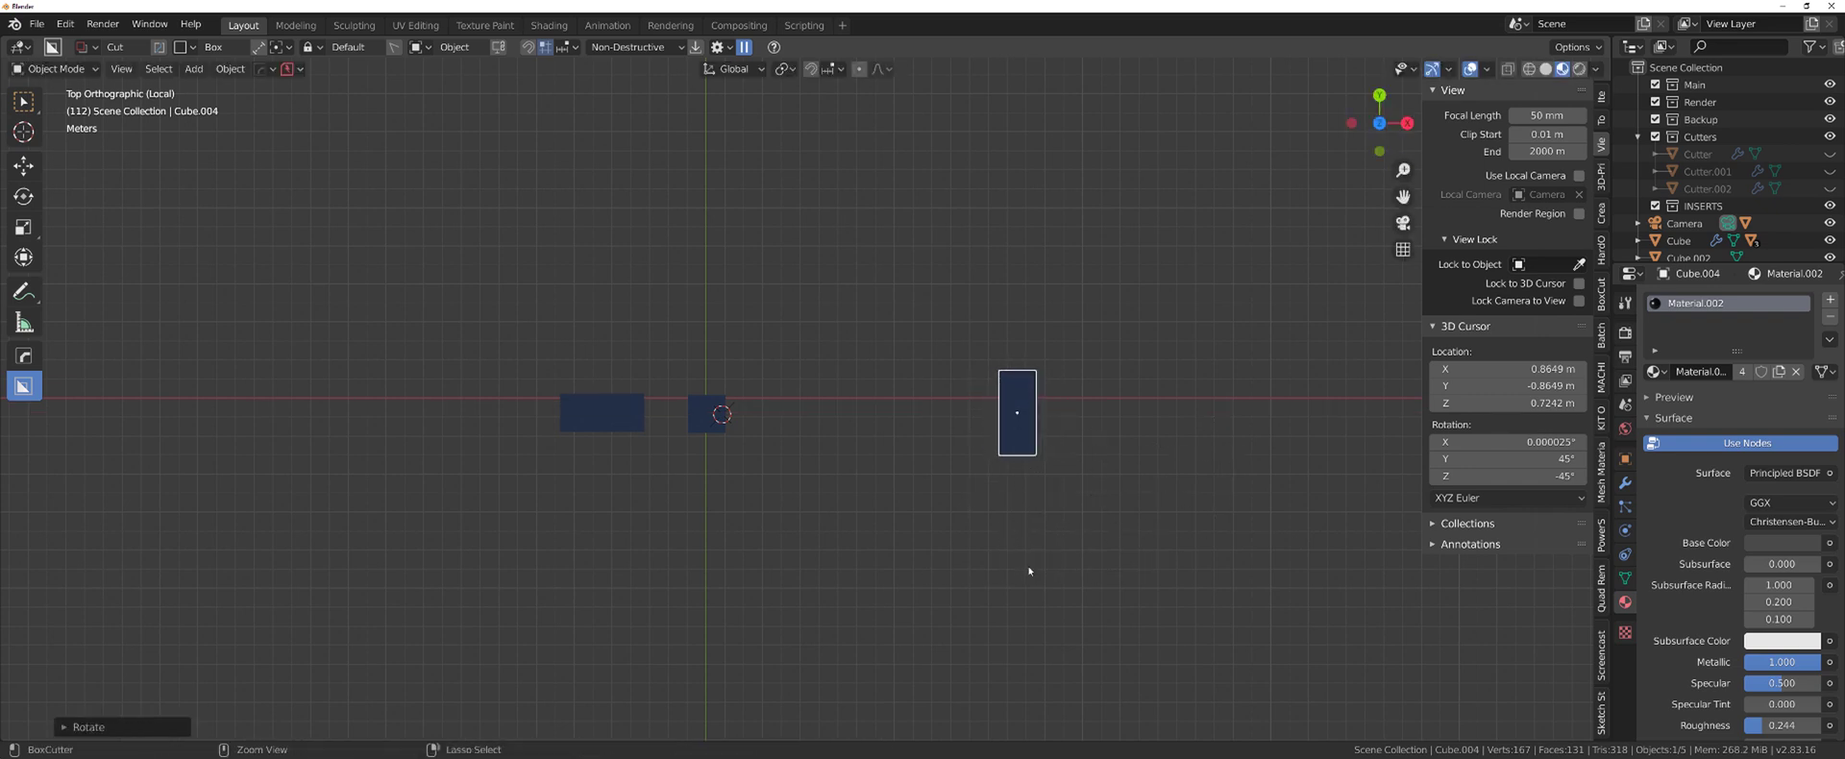
key("y")
left_click(127, 576)
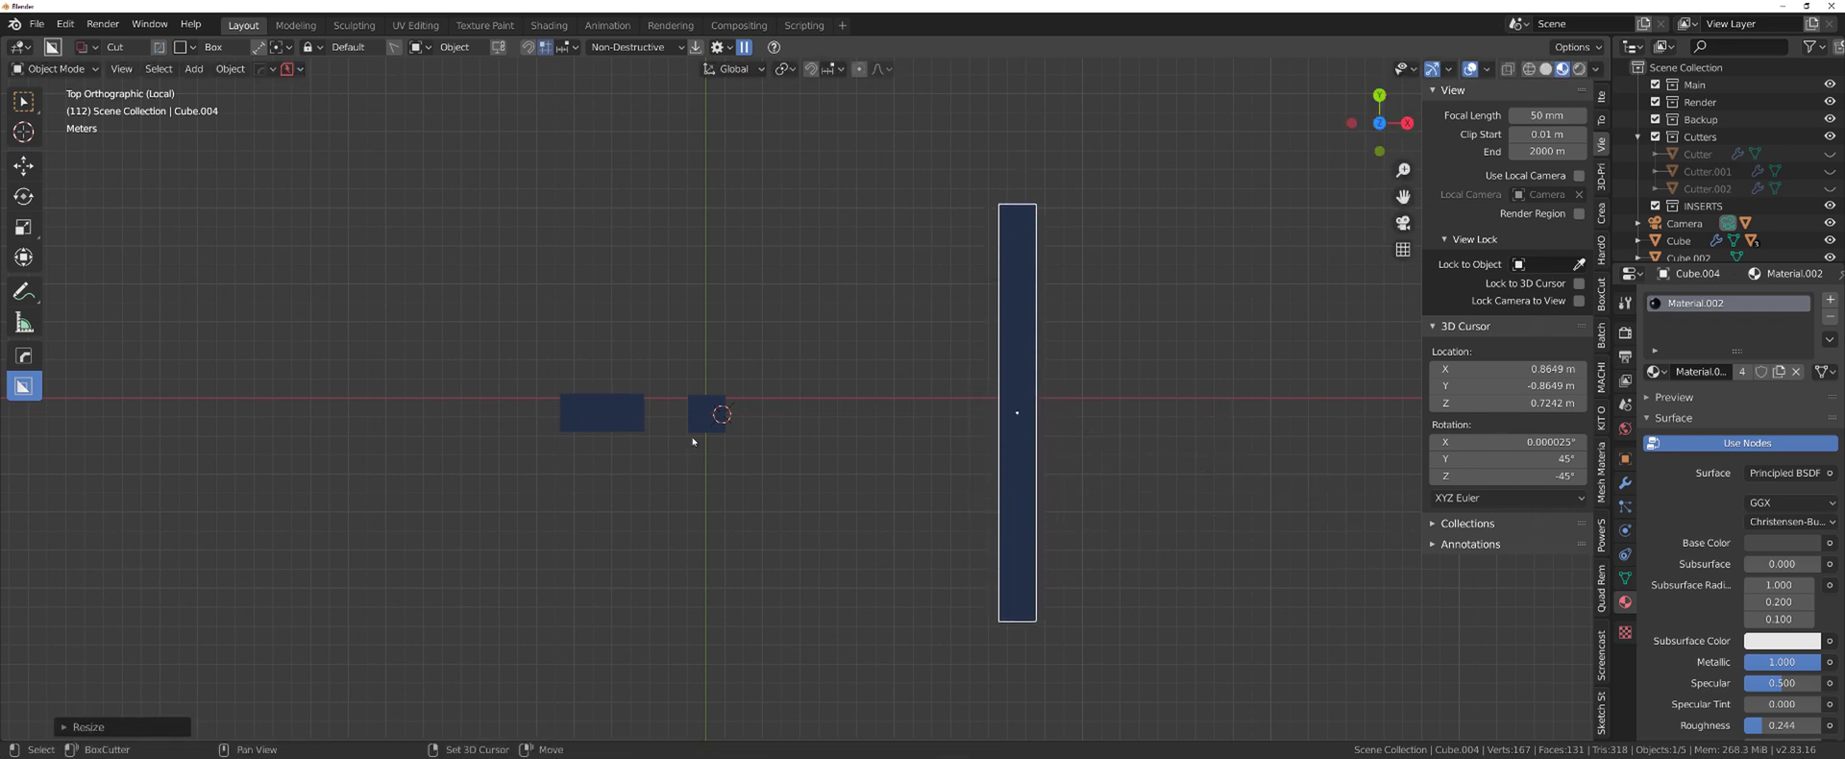
left_click(630, 419)
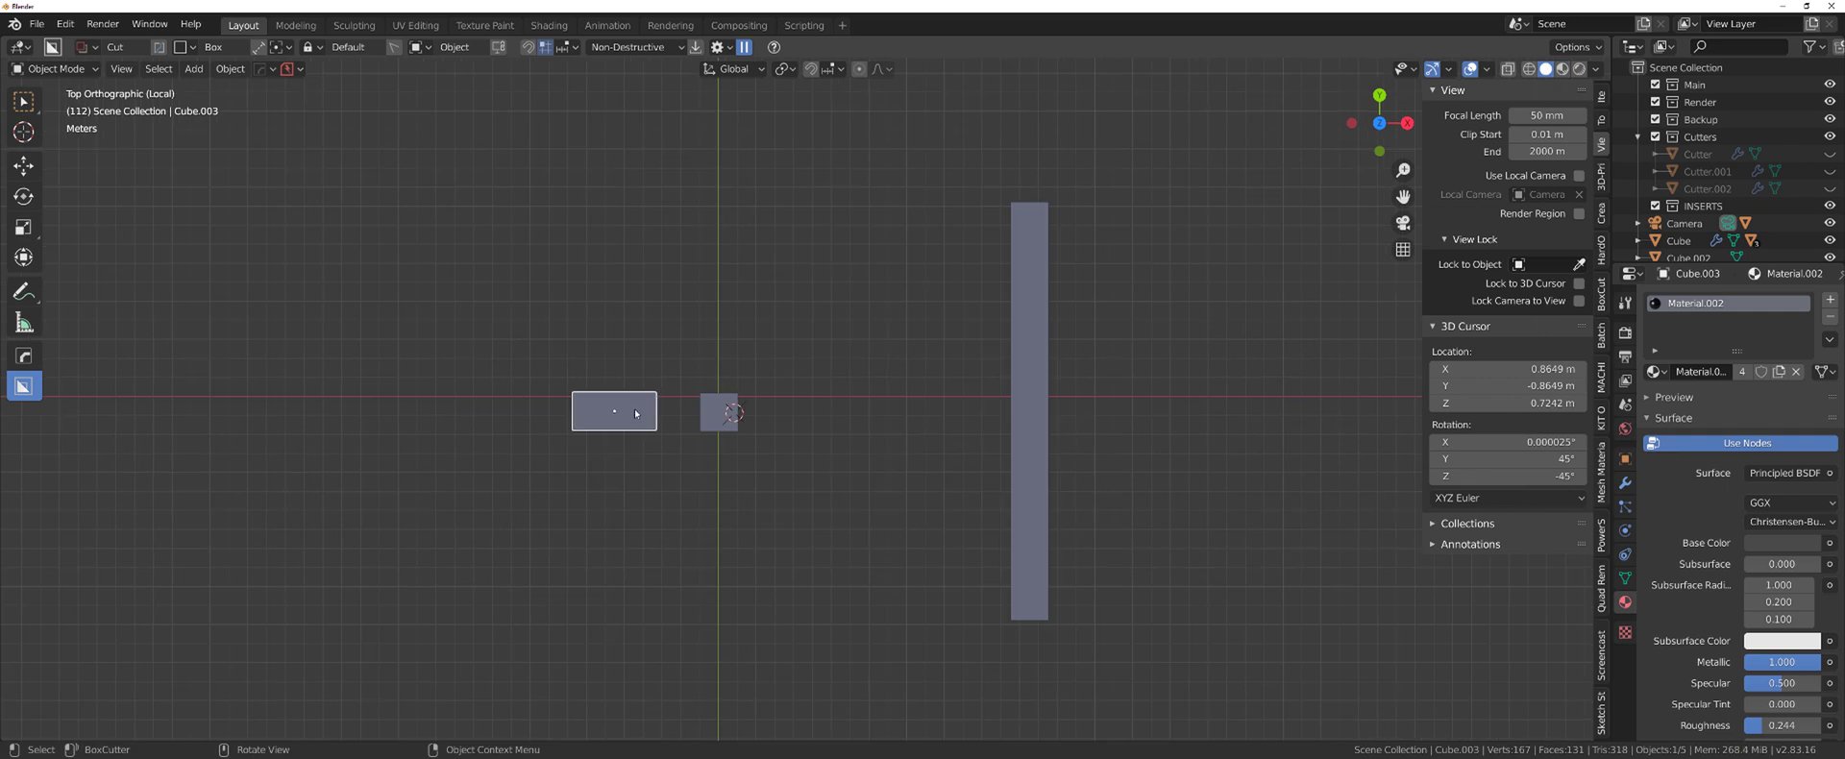
Move the short elongated box farther from the cube along negative X in two successive moves
left_click(716, 413)
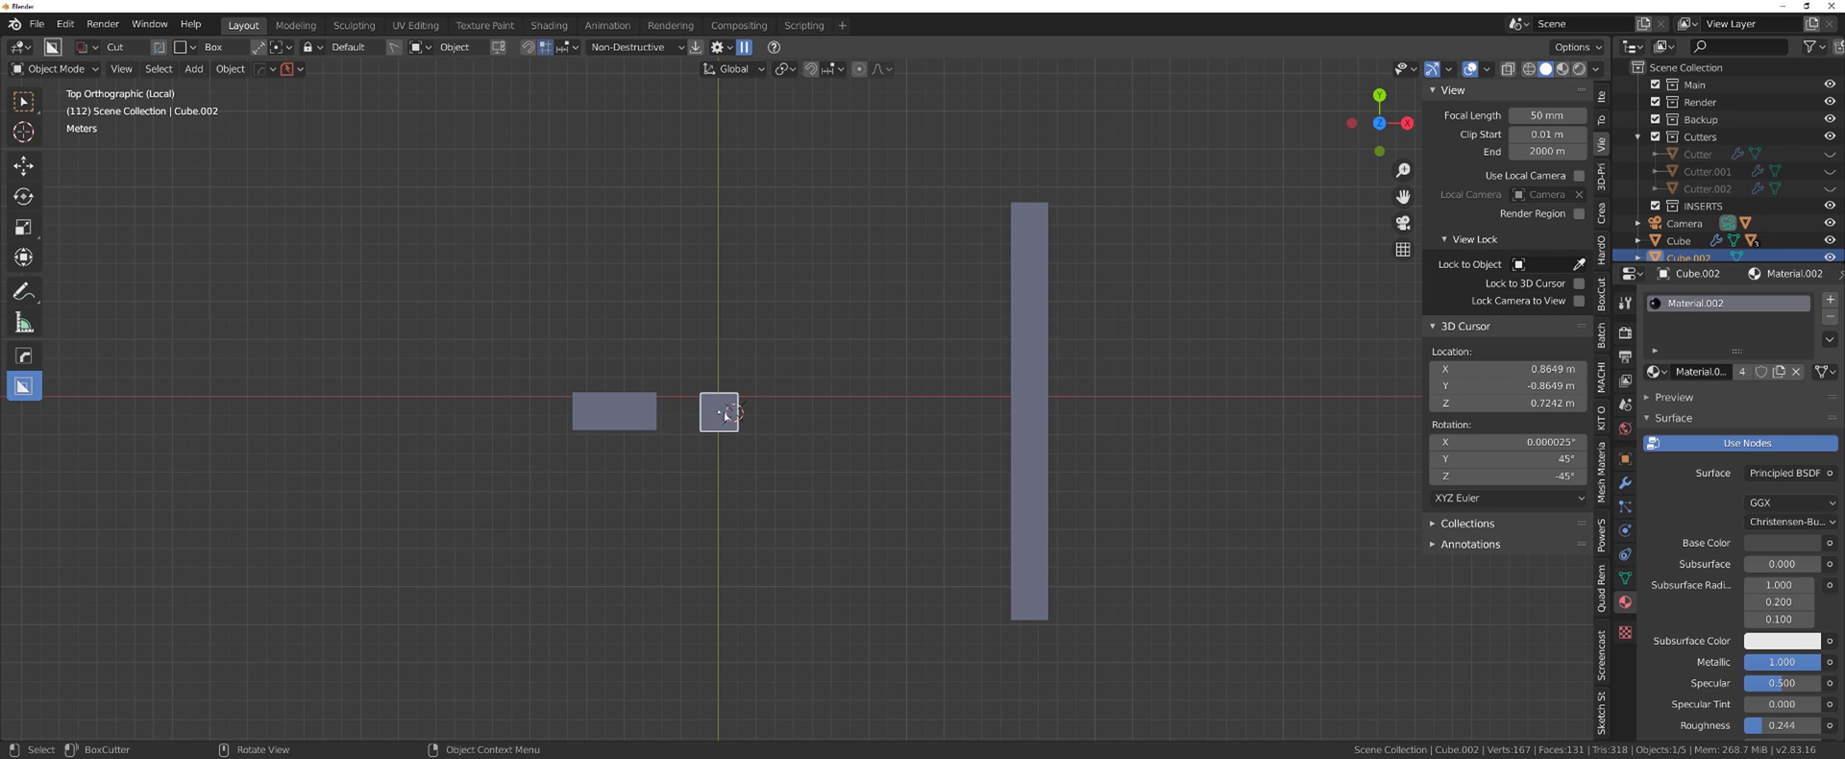
left_click(1036, 410)
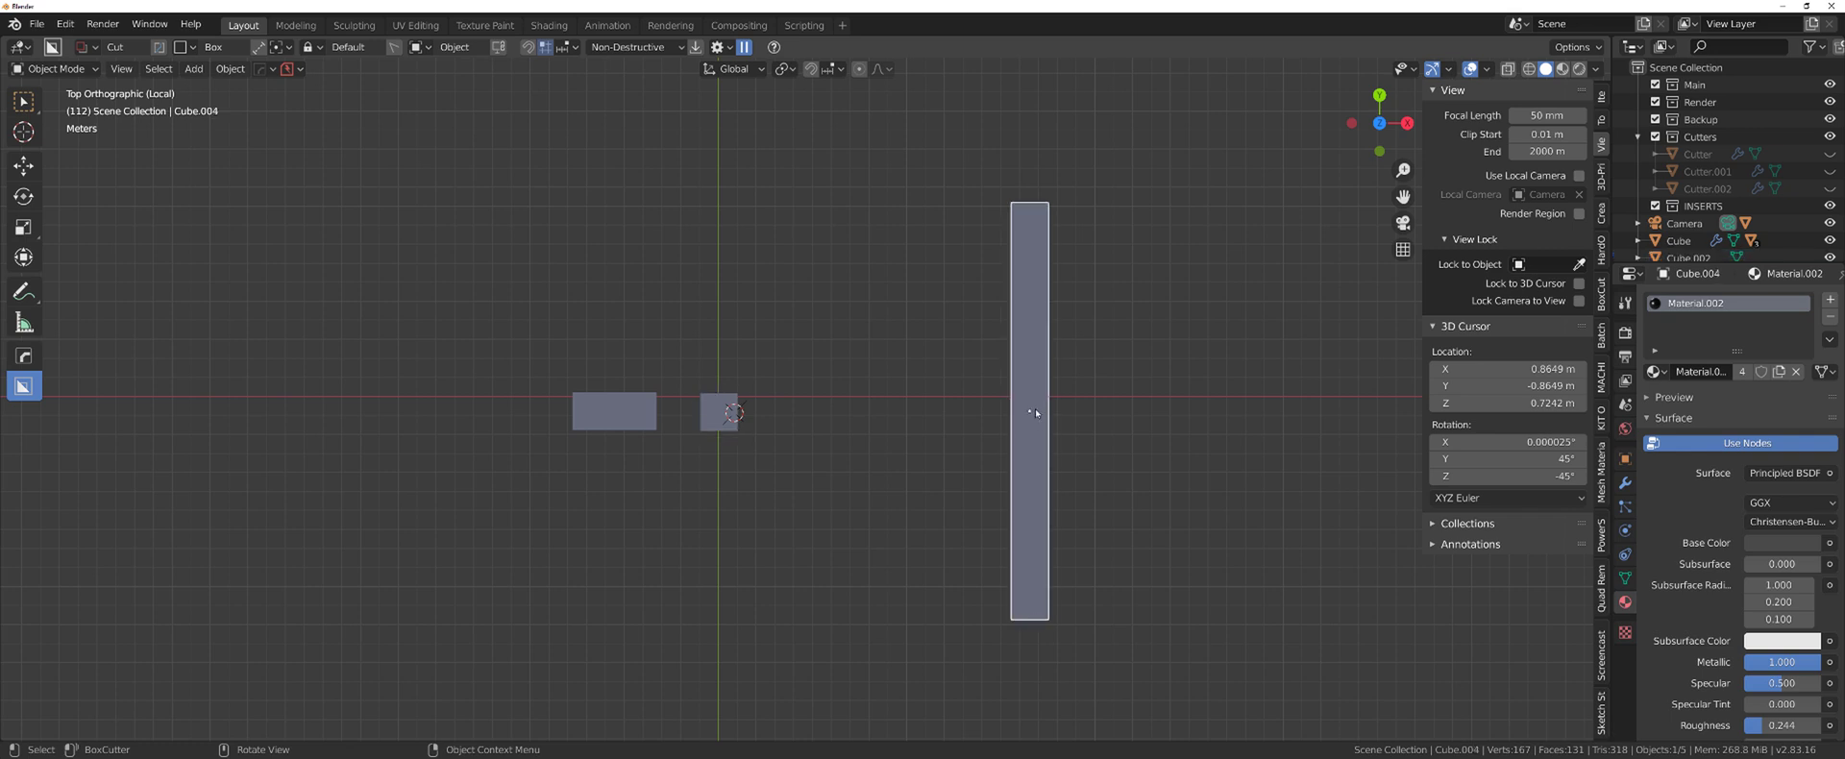
left_click(628, 420)
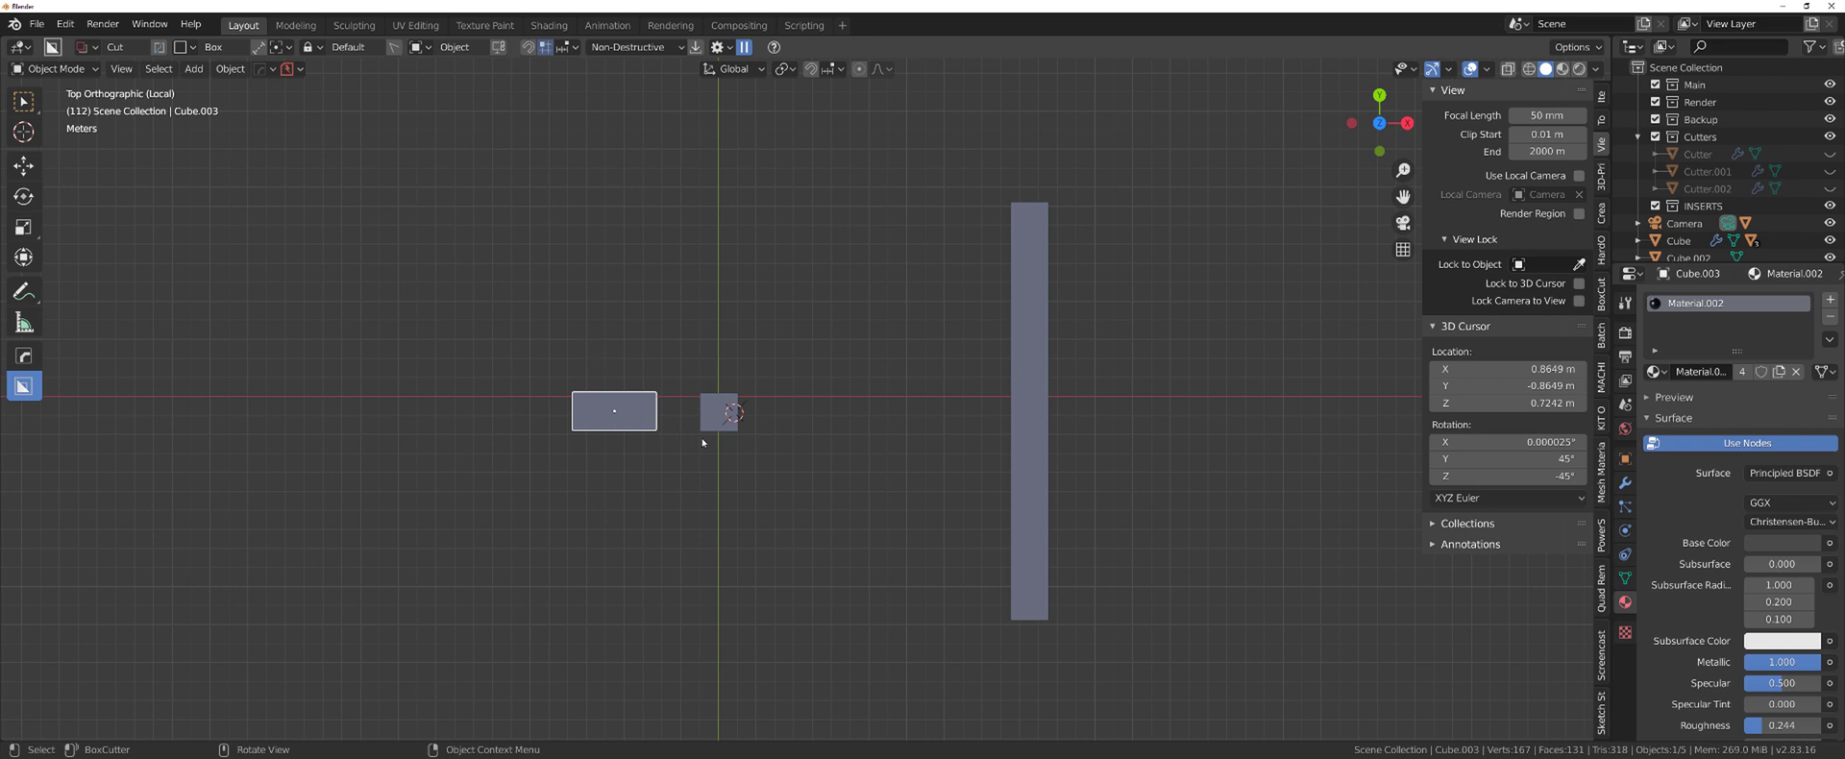
key("g")
key("x")
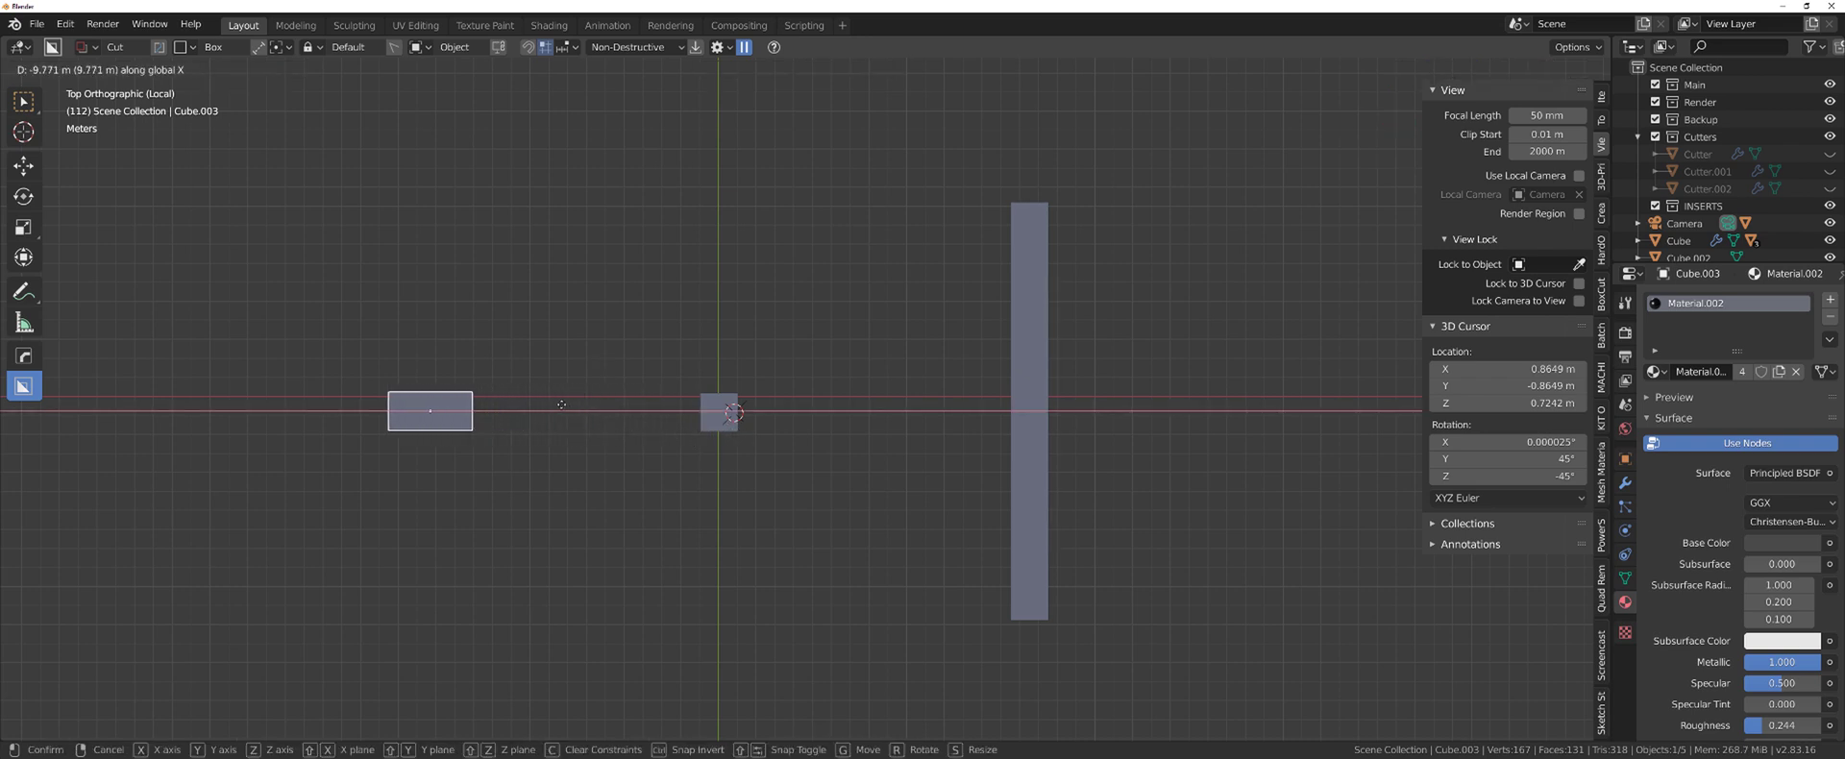
left_click(556, 404)
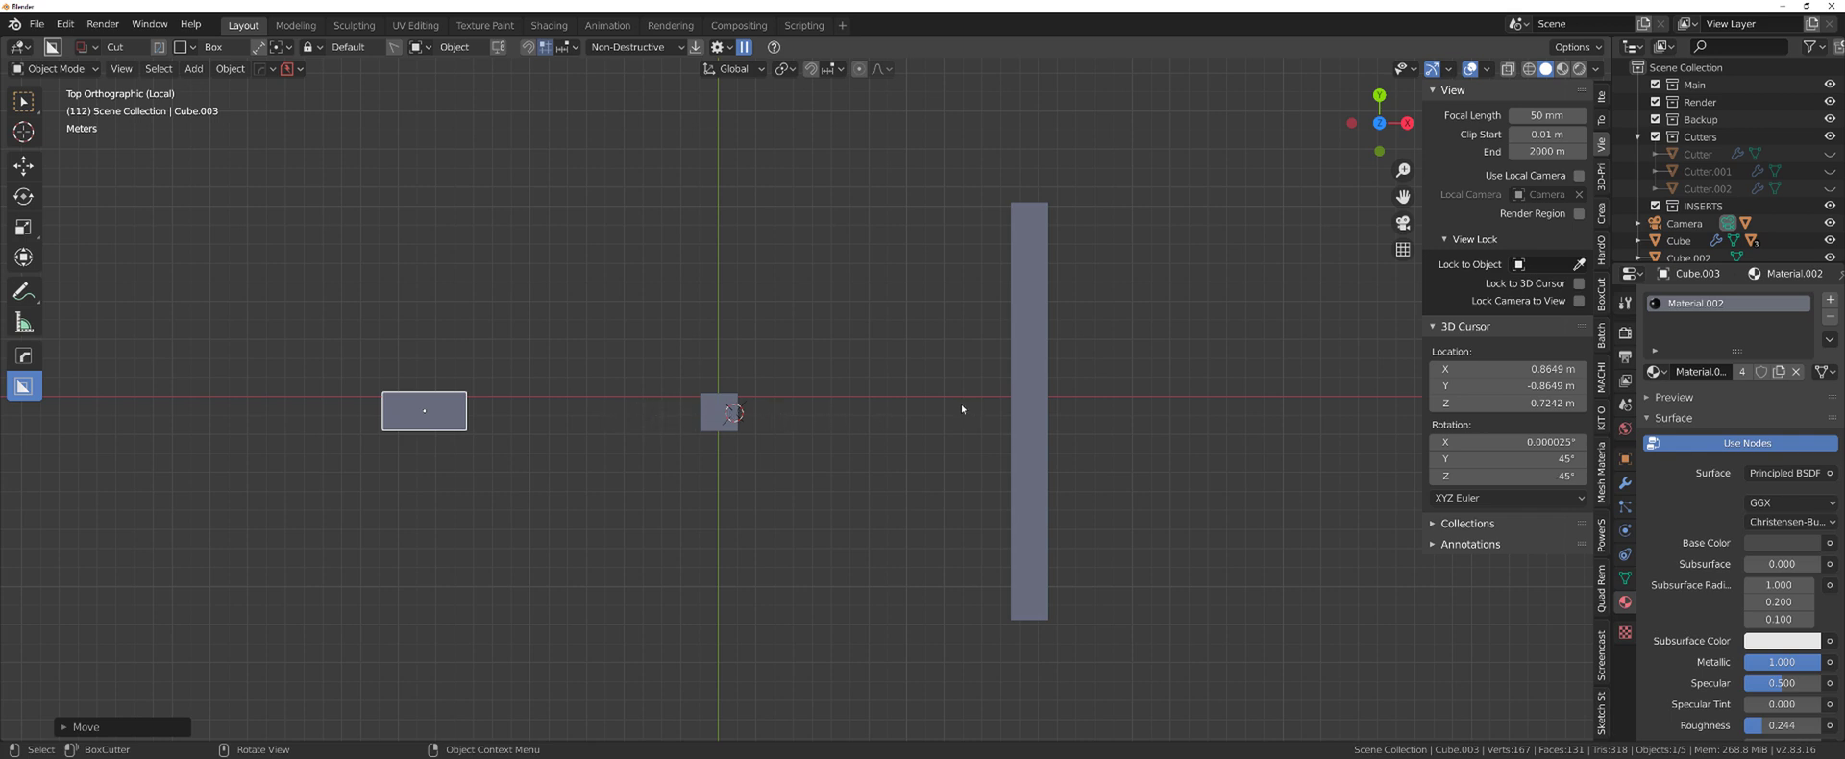
key("g")
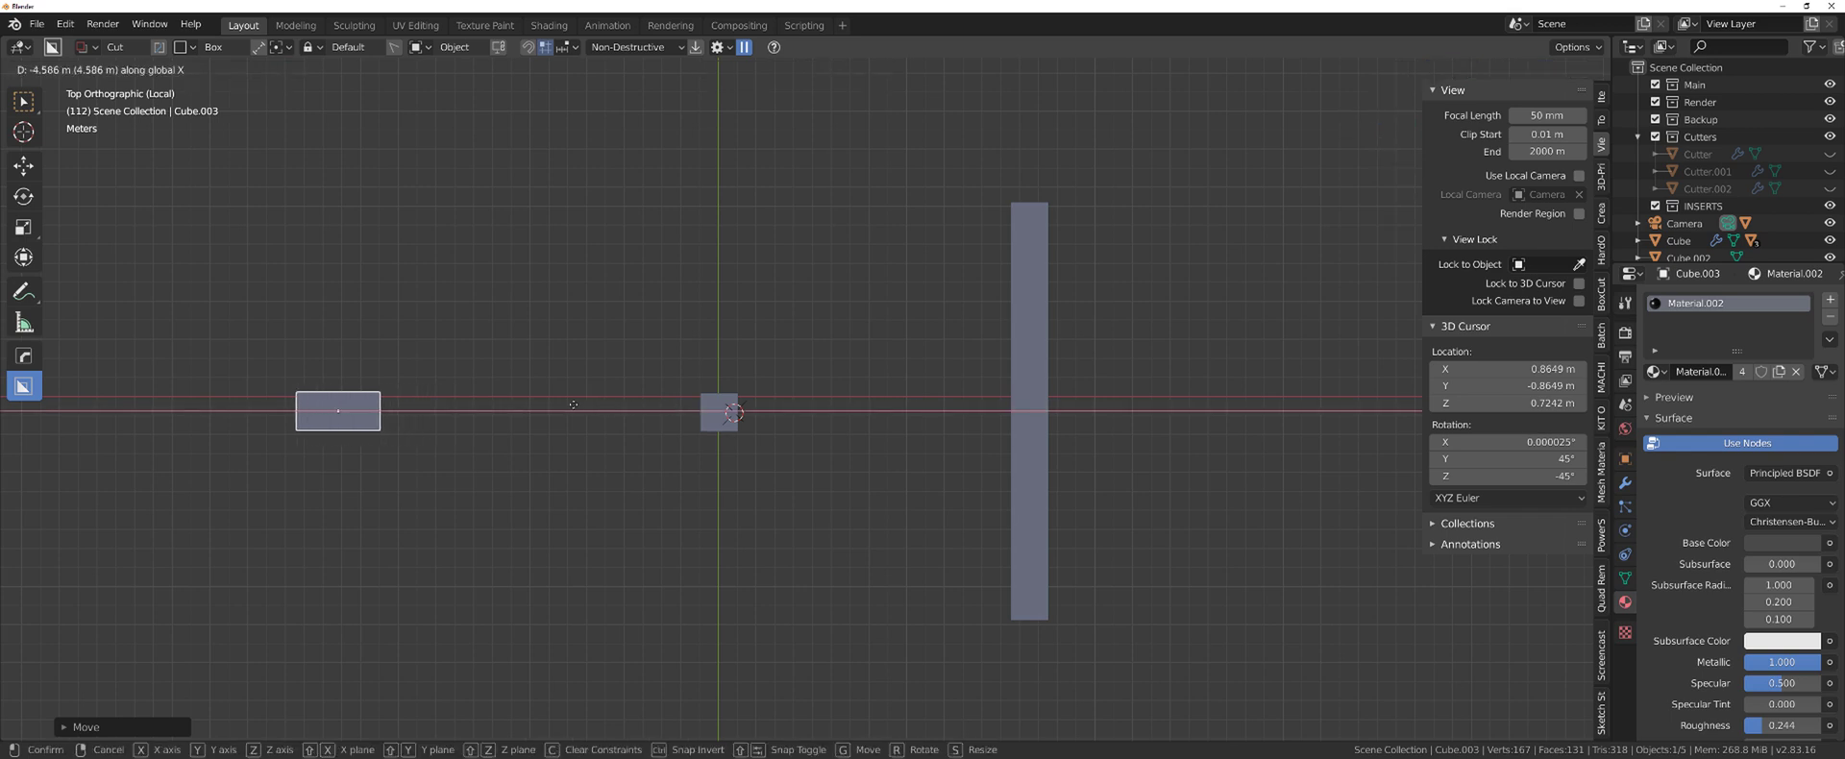
left_click(671, 408)
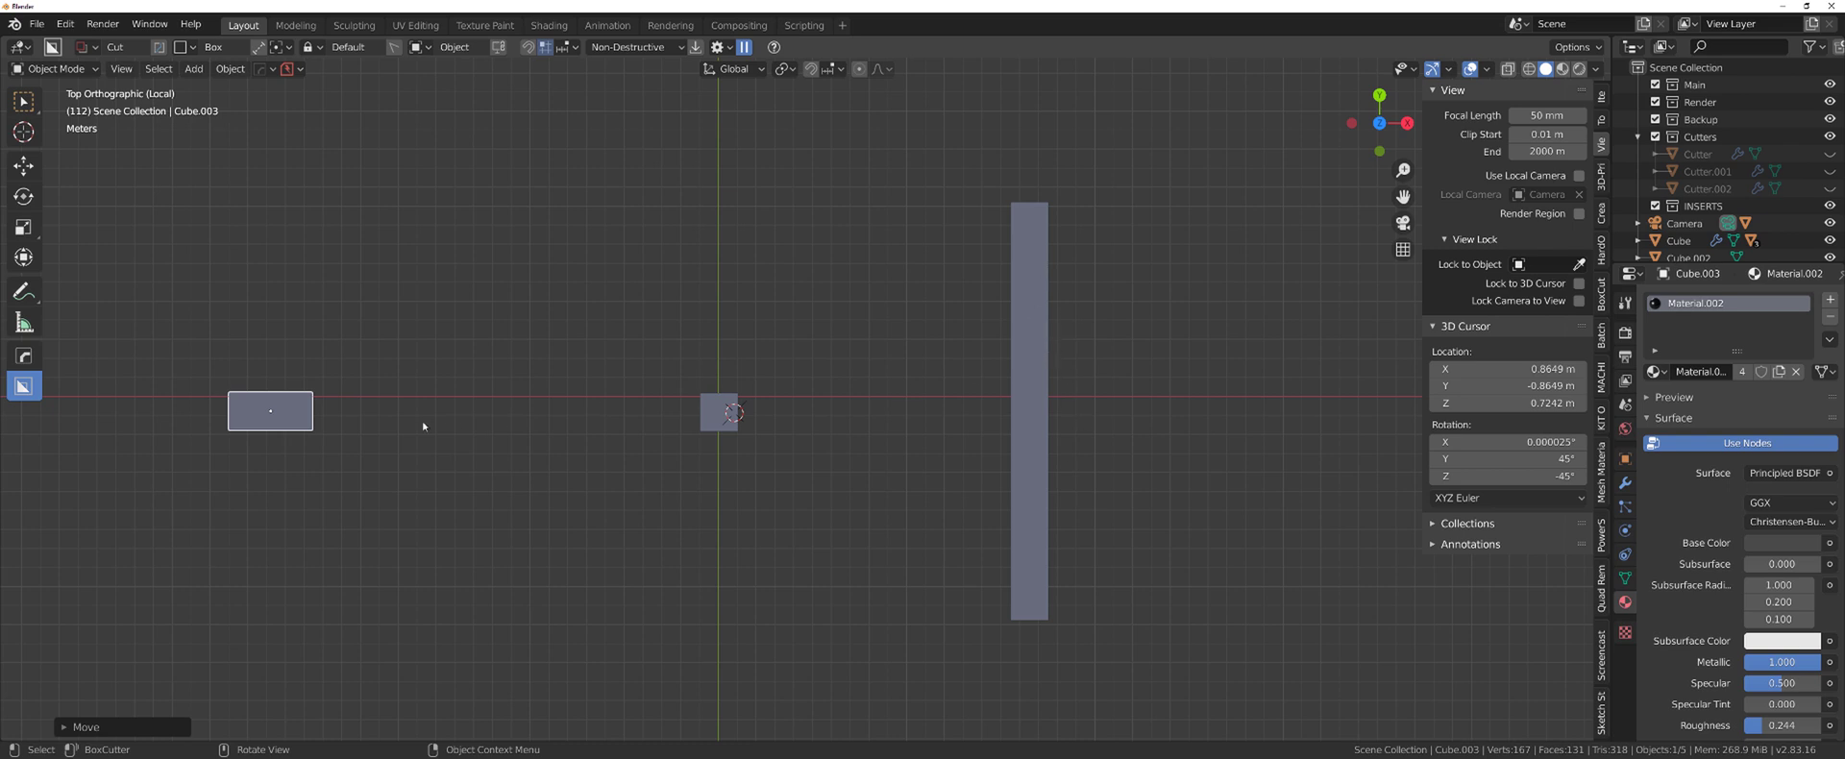
Return the short elongated box along X to its earlier place beside the cube
key("g")
key("y")
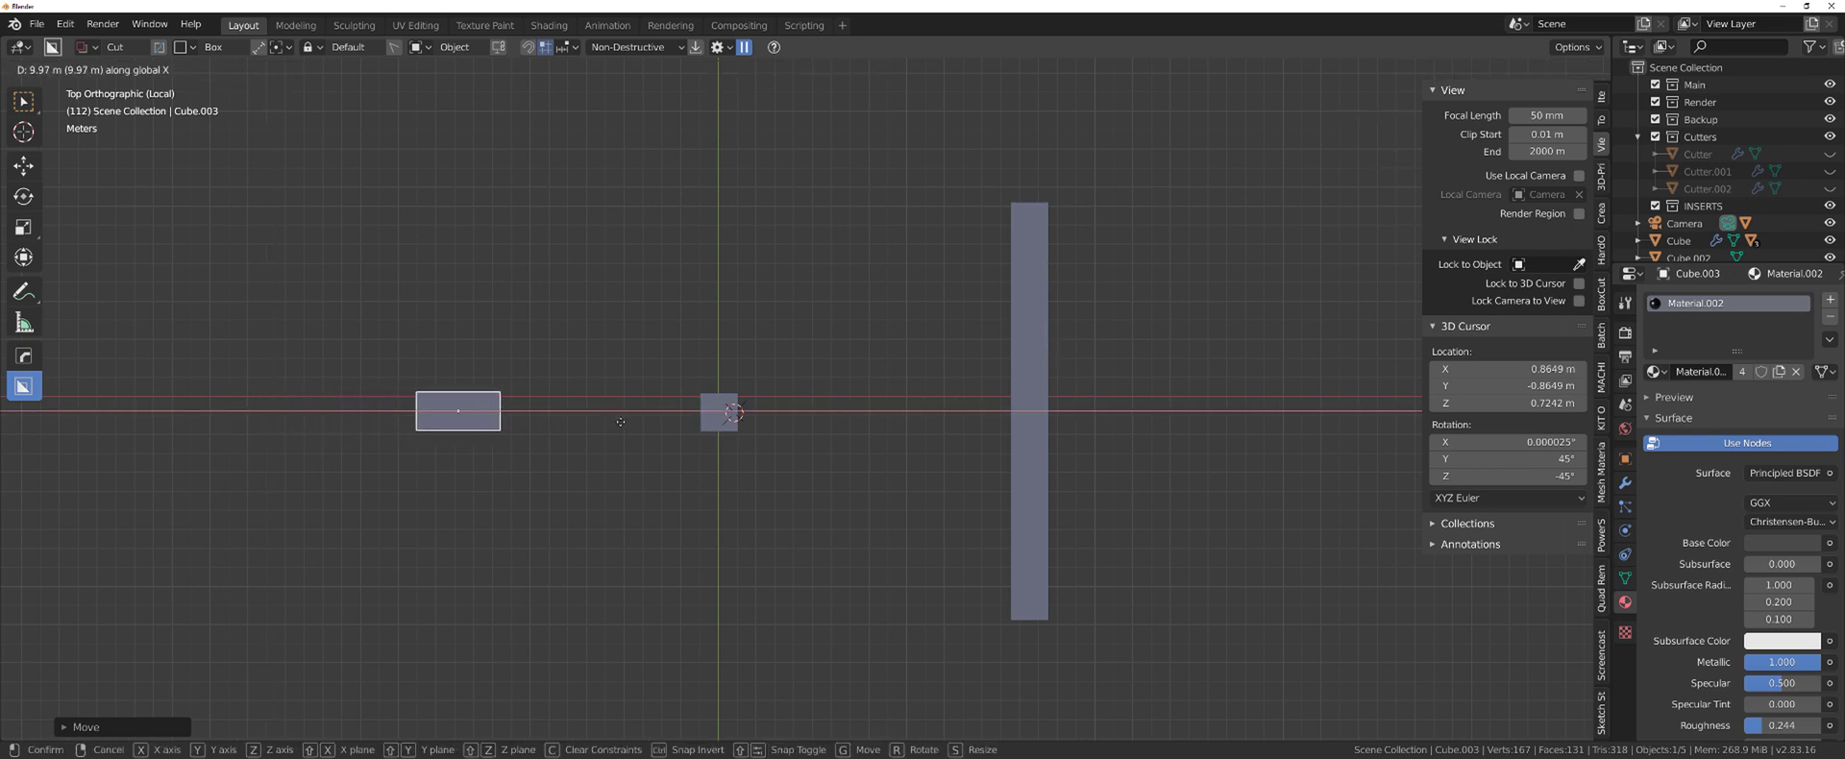
left_click(885, 423)
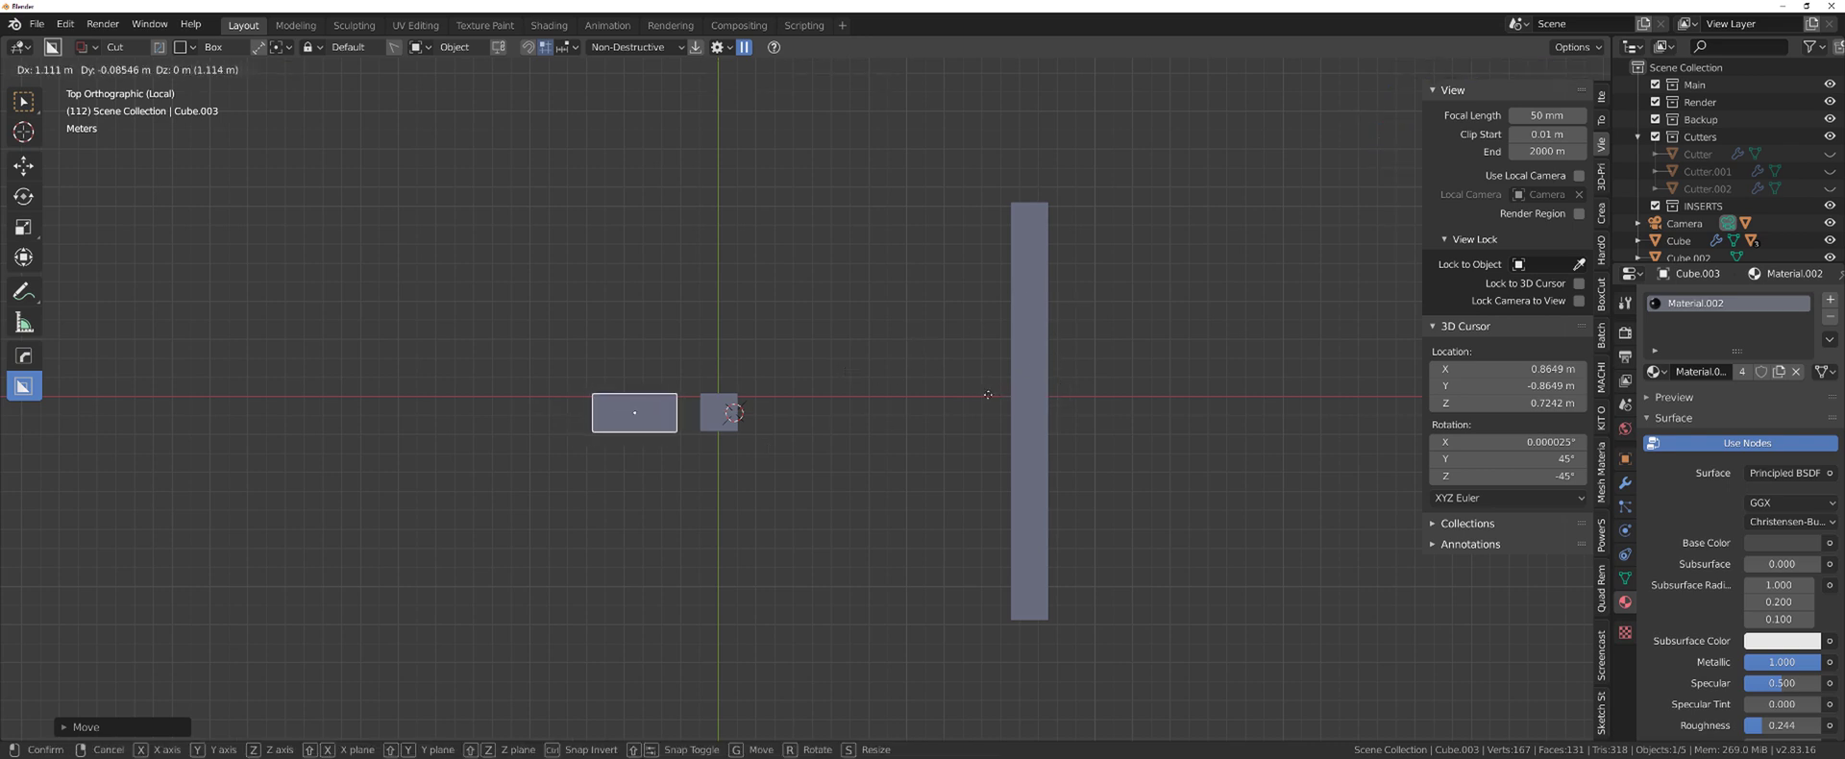
Move the long wall about 12 m farther away from the cube along positive X
left_click(1034, 402)
key("g")
key("x")
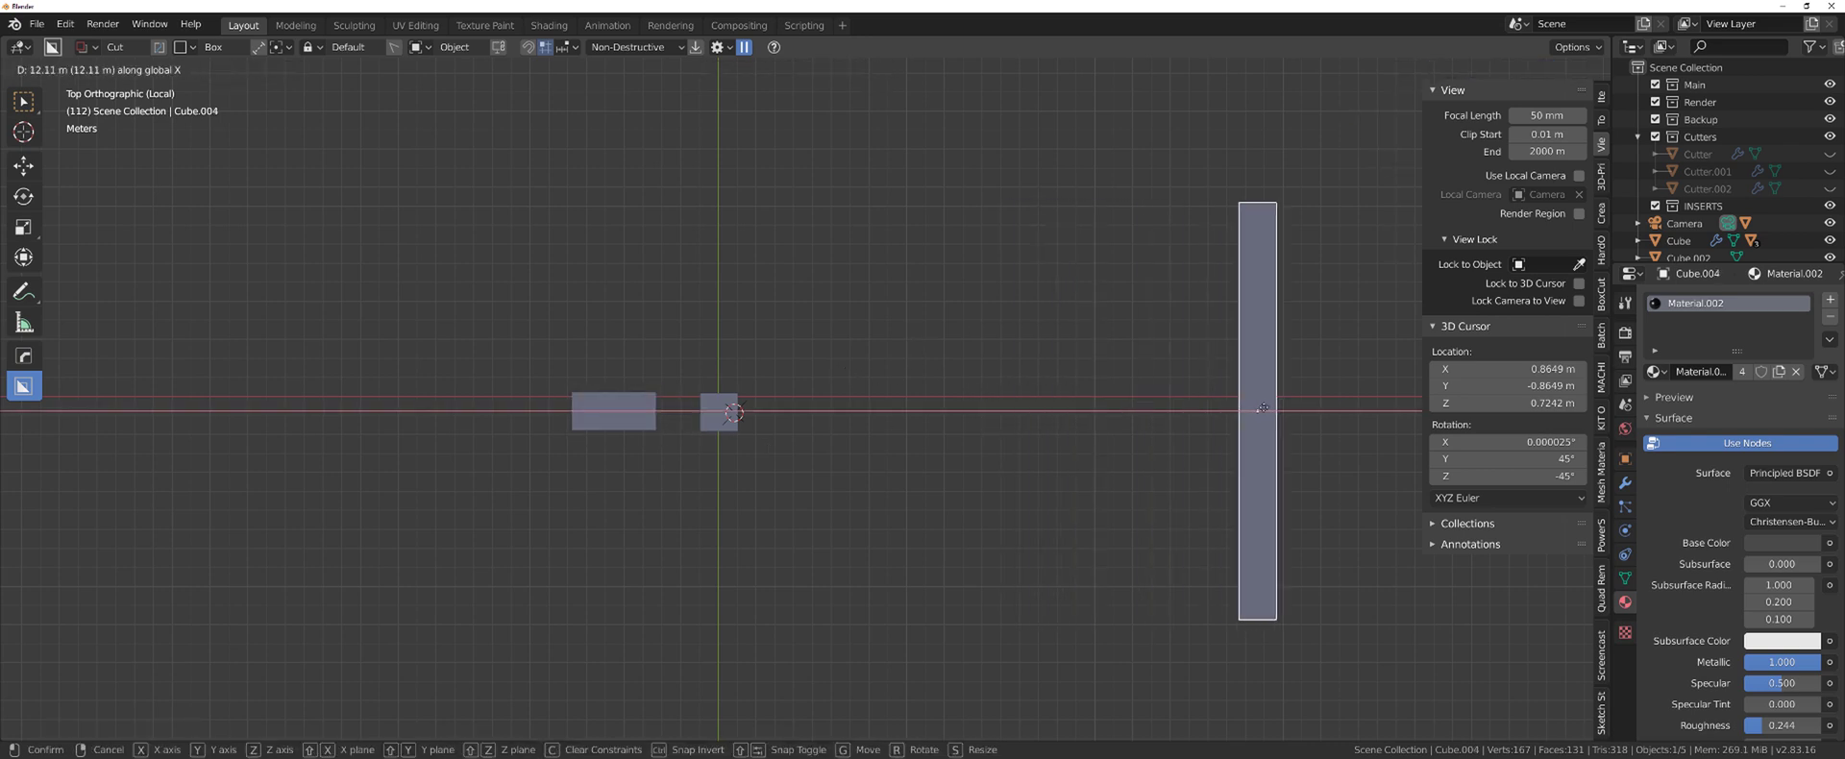
left_click(1269, 409)
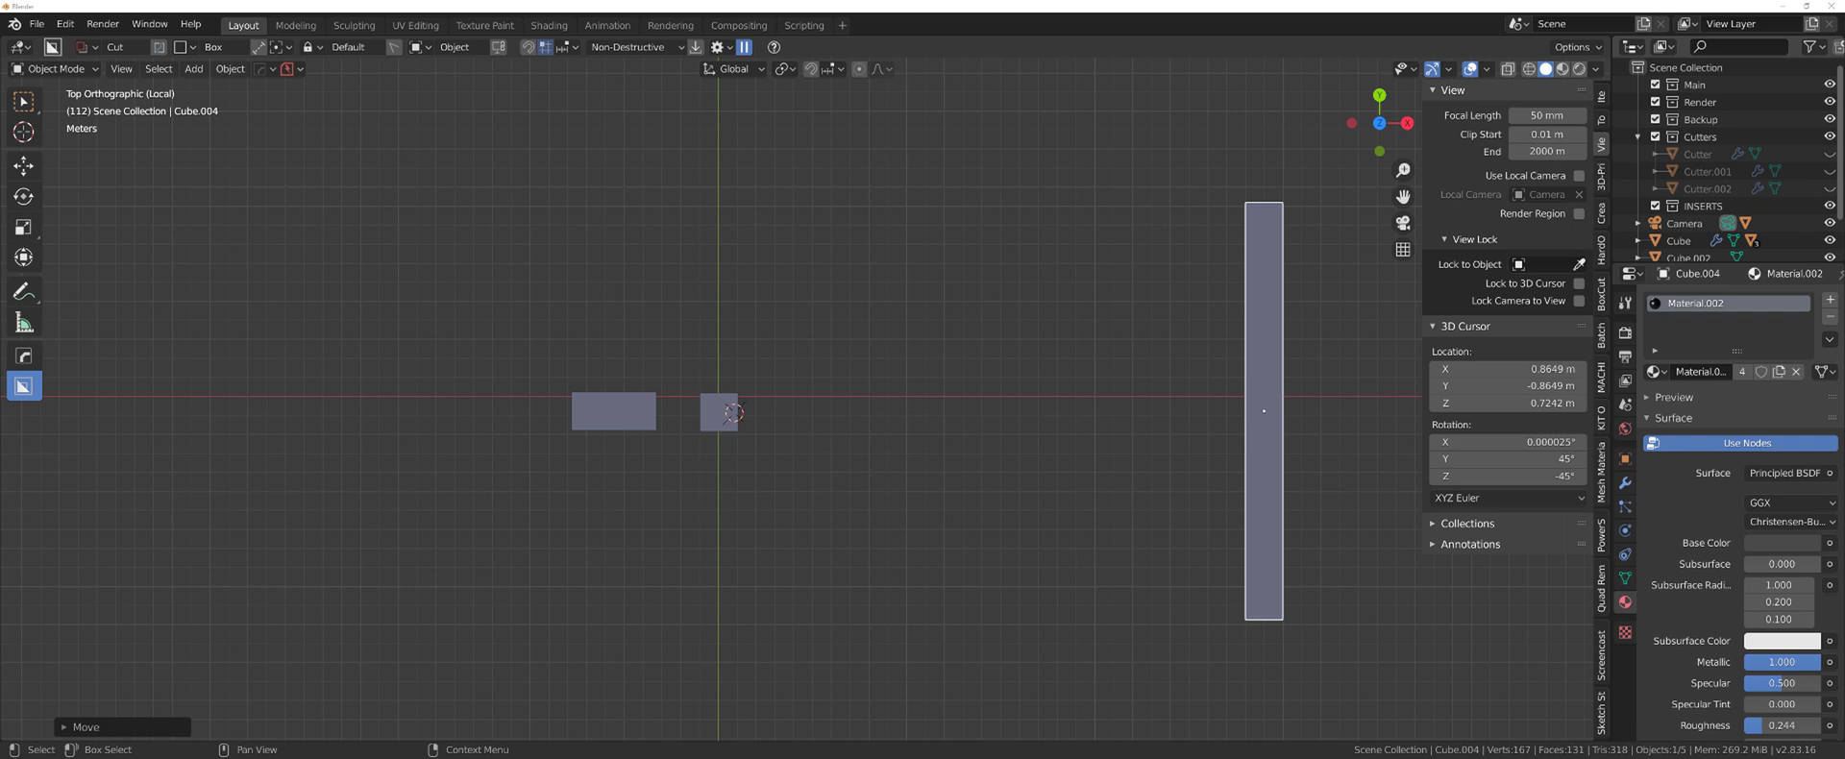
Switch to the browser, examine the SS Moon Dragon artwork on ArtStation at full window size, and return to Blender
key("alt+Tab")
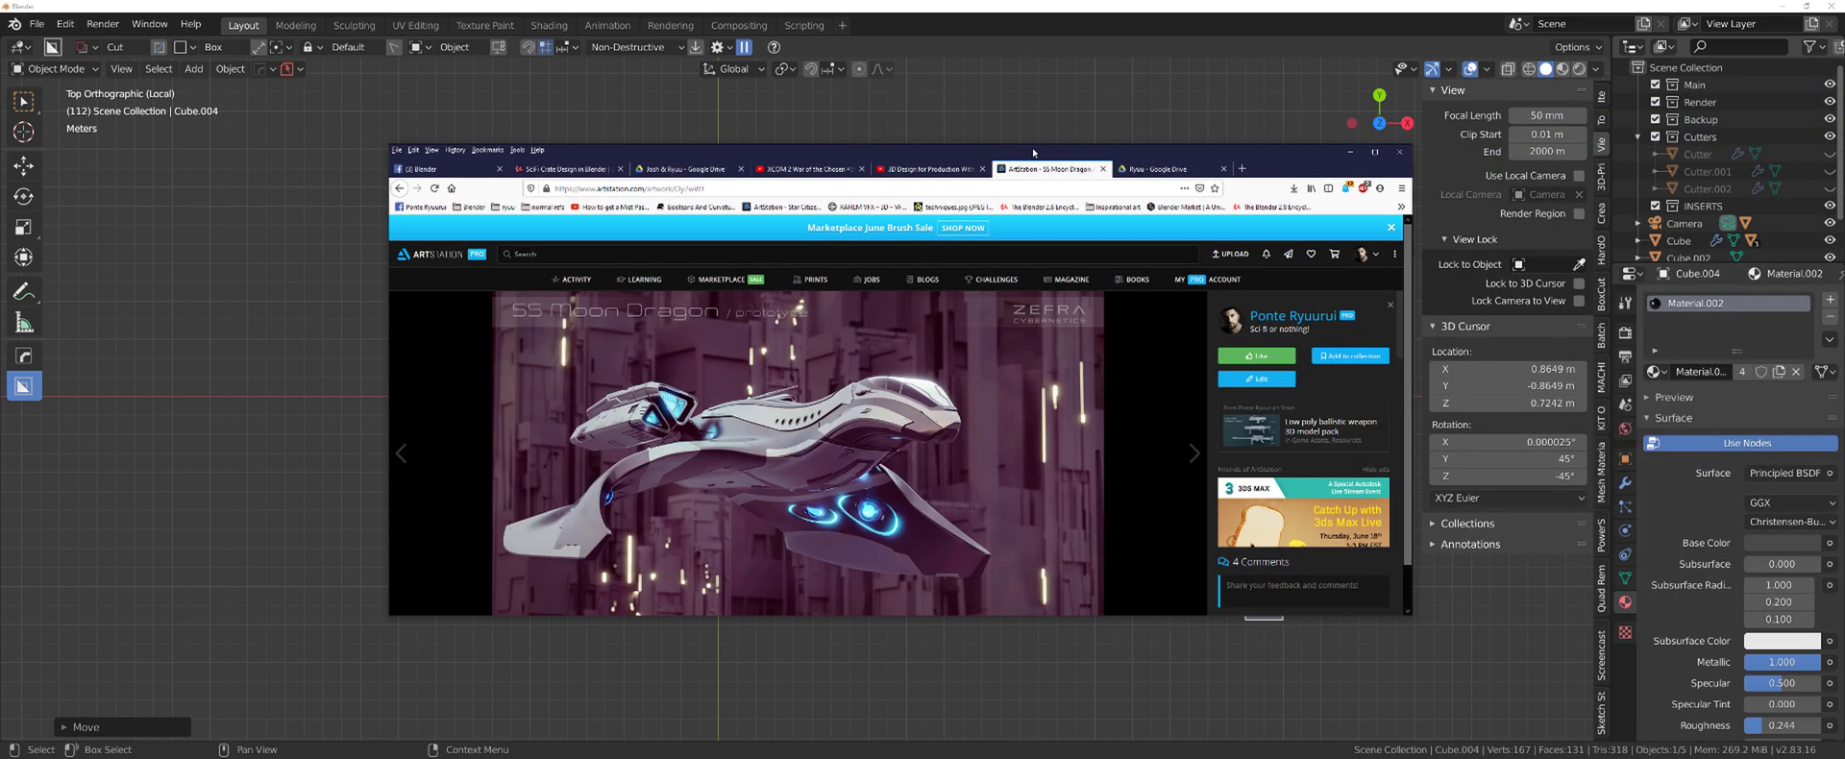
double_click(1033, 147)
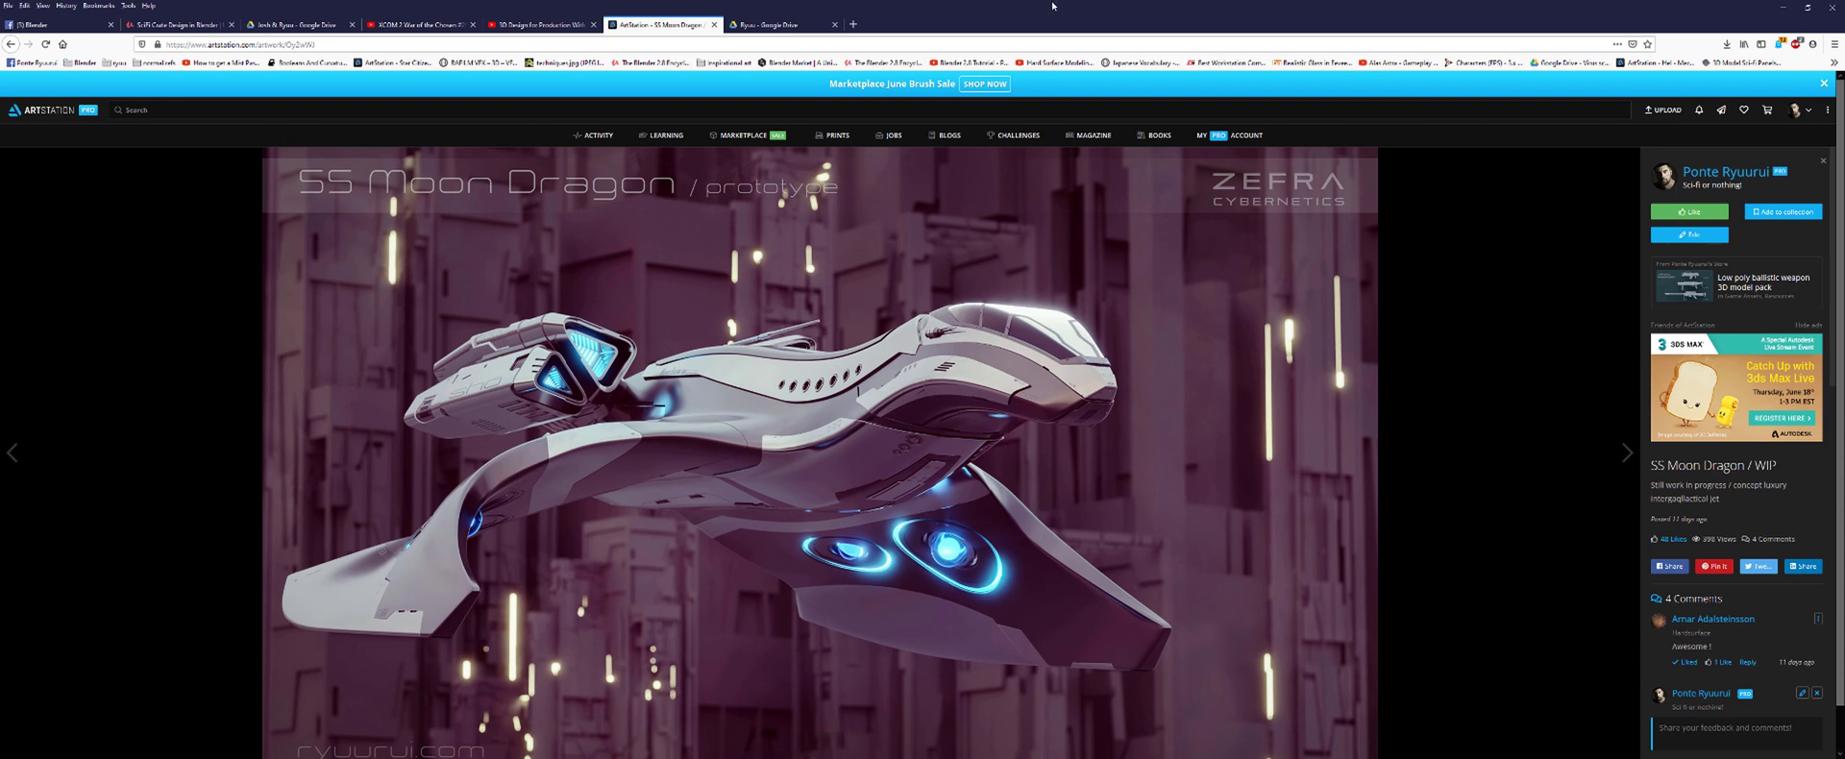
key("alt+Tab")
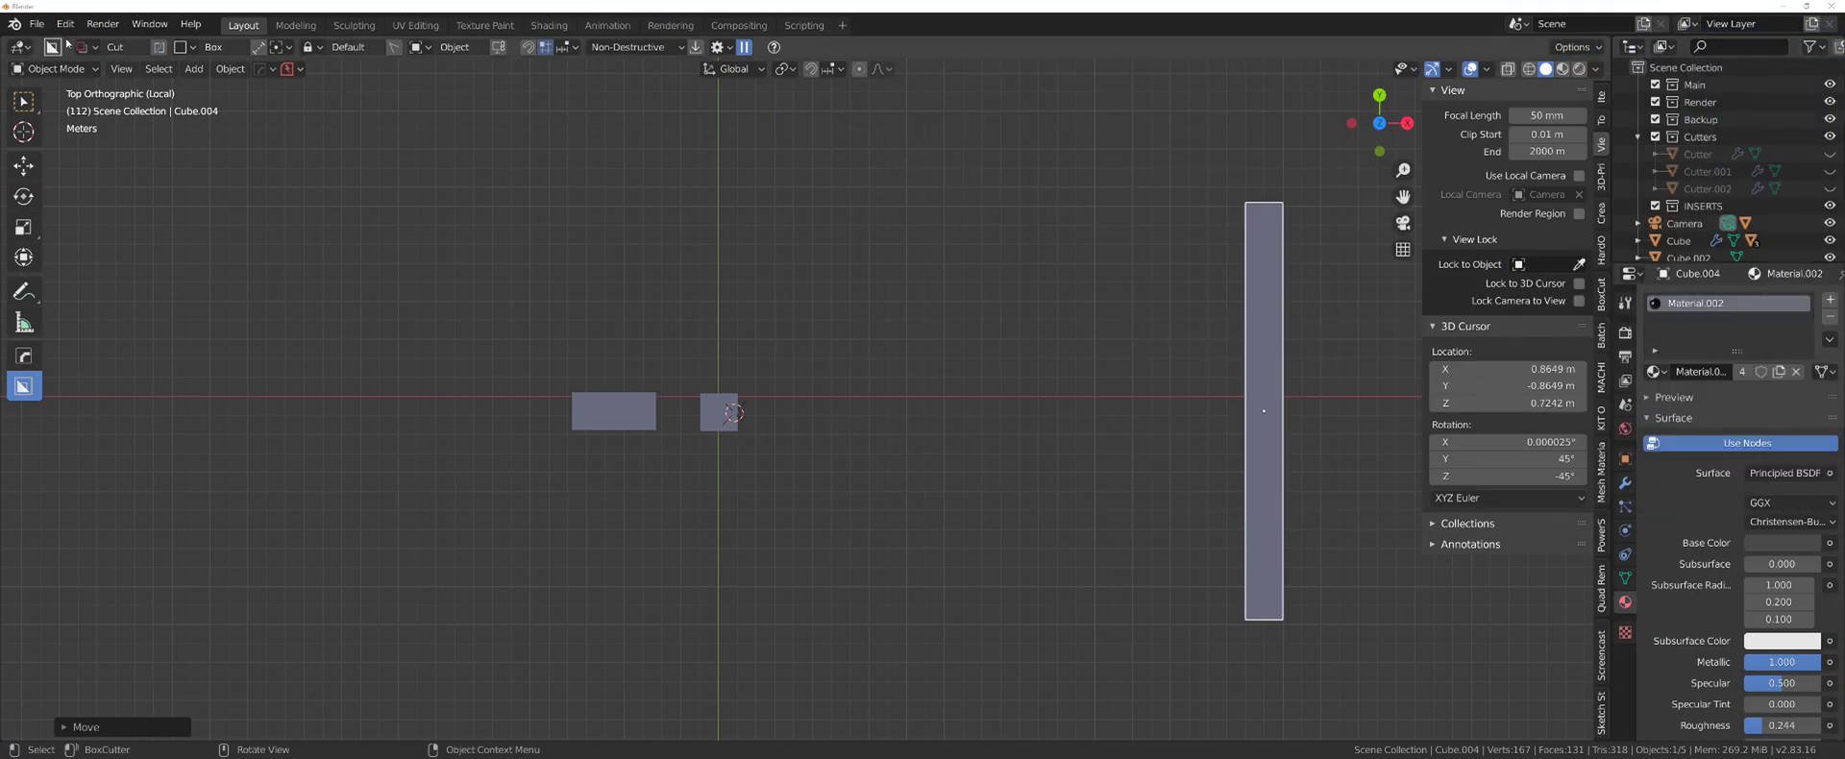
Open phoenix45-build2.blend without saving the current scene, and enlarge the 3D viewport over the node editor
left_click(44, 30)
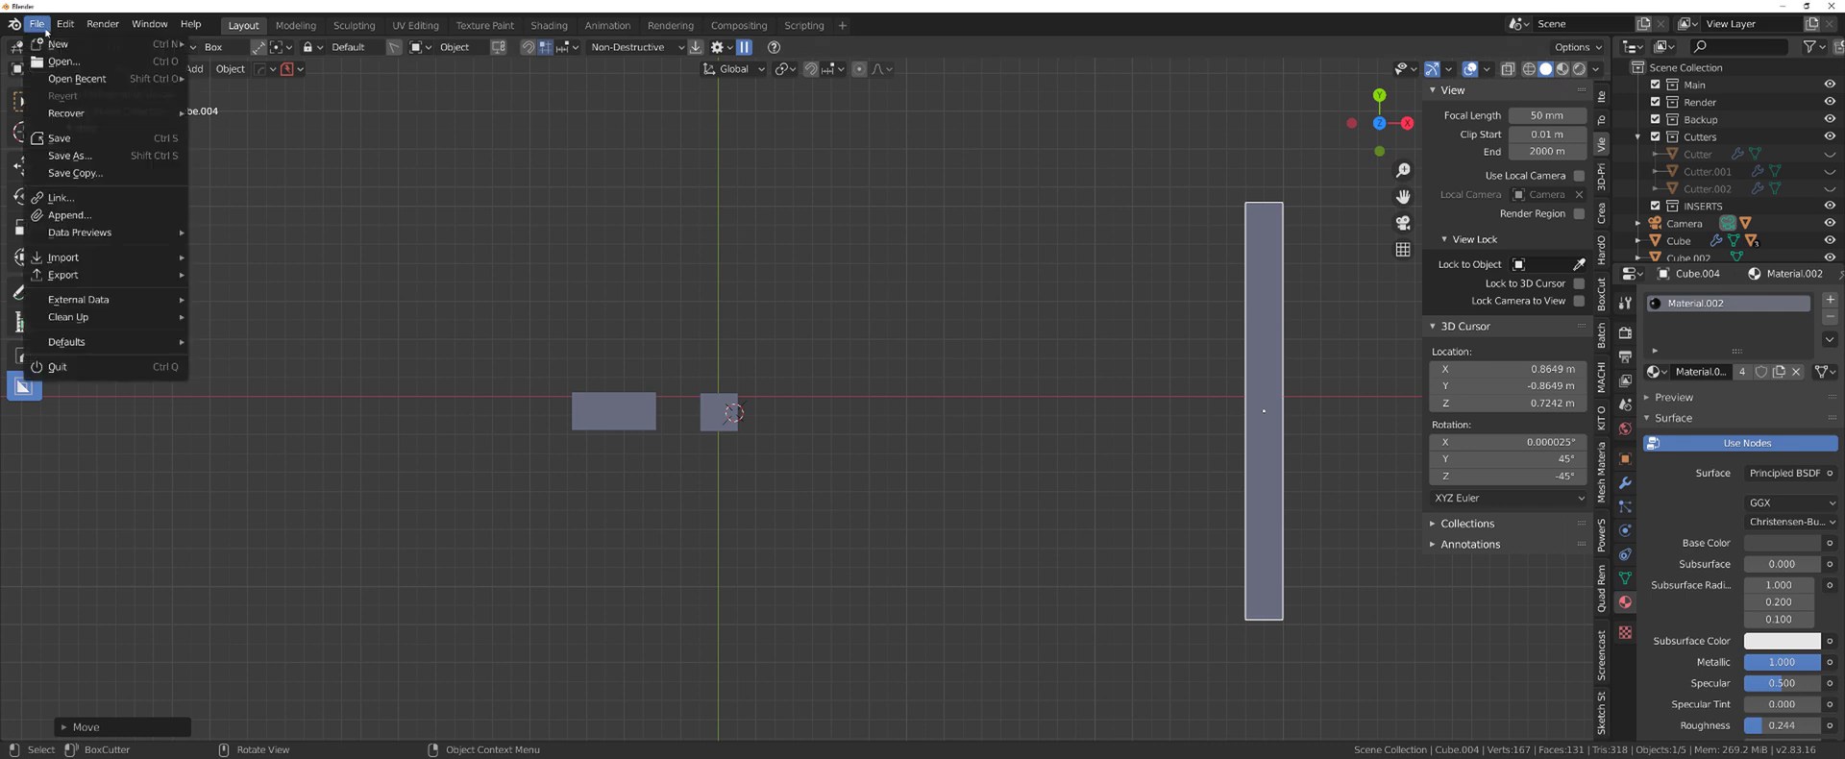
key("ctrl+q")
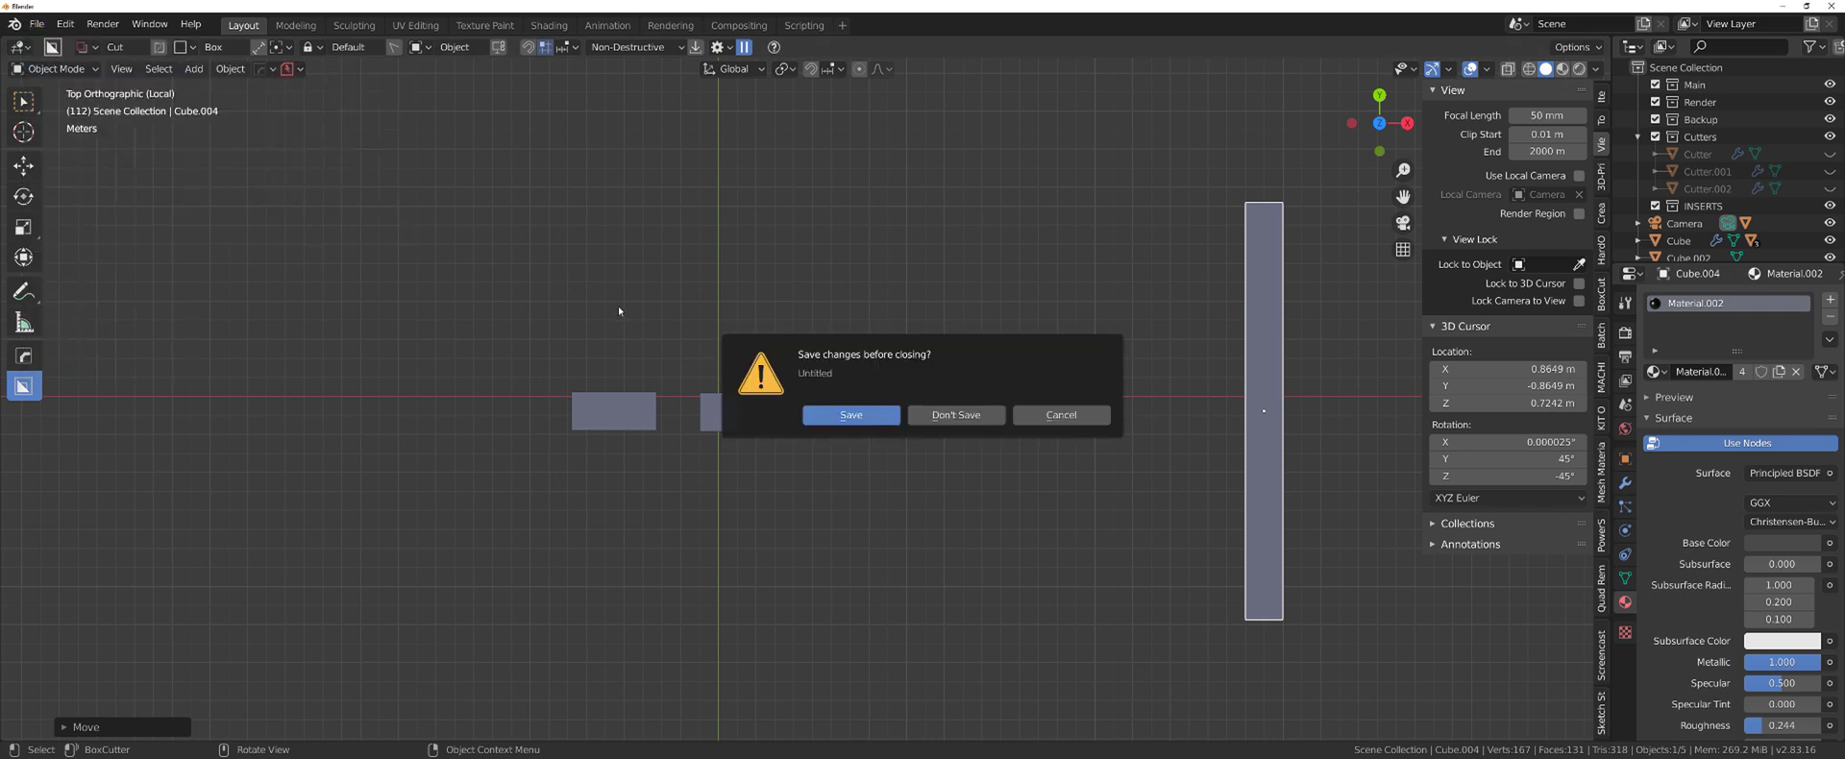
left_click(956, 414)
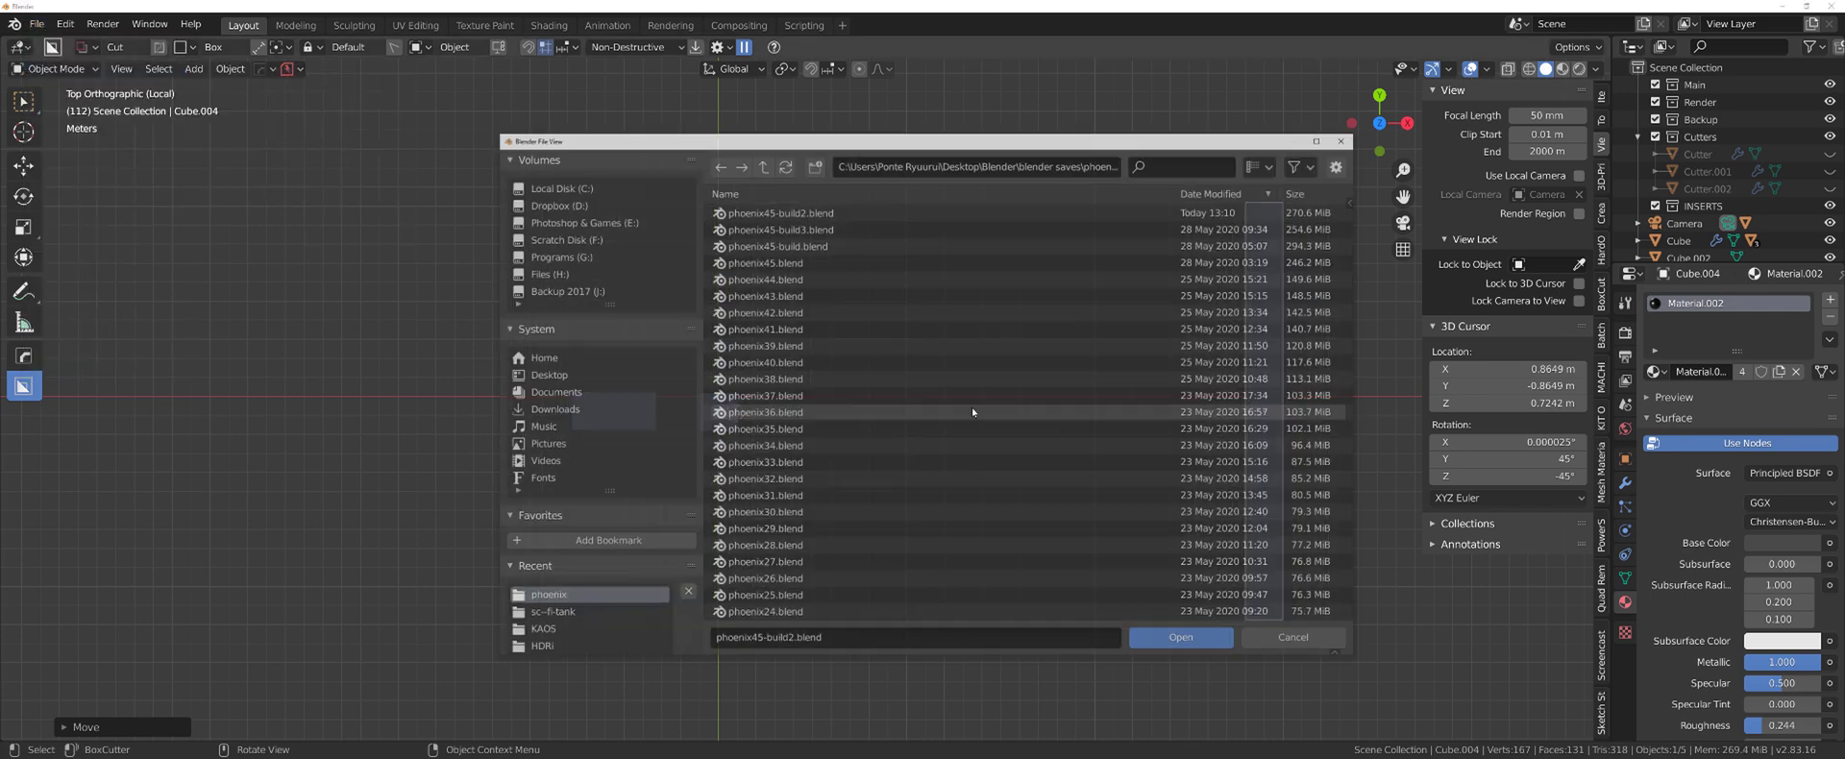
double_click(818, 211)
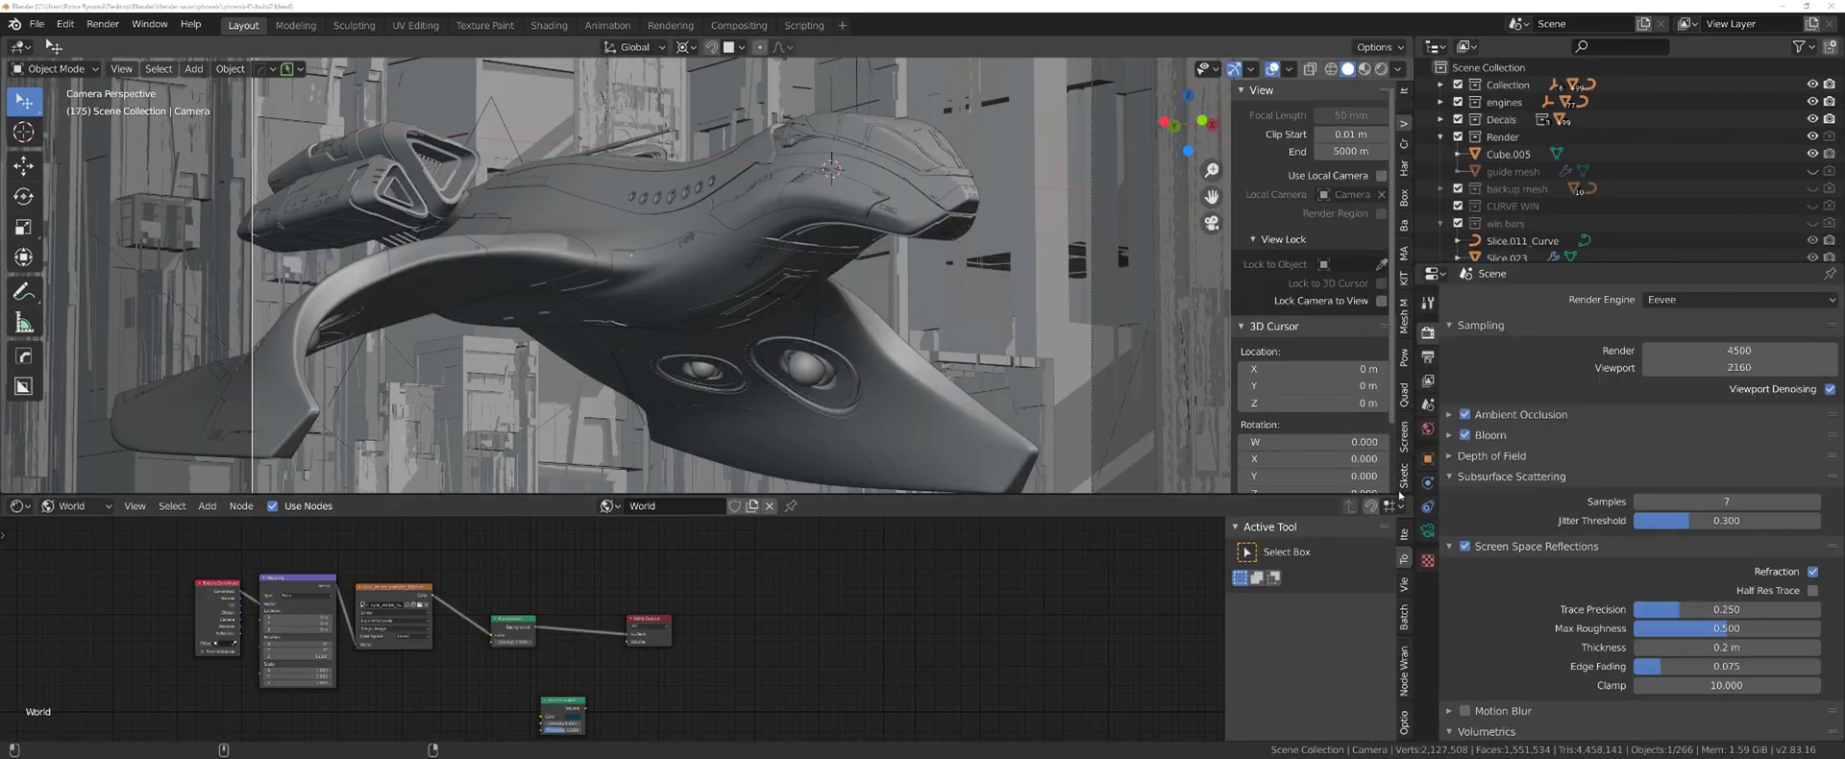
key("ctrl+space")
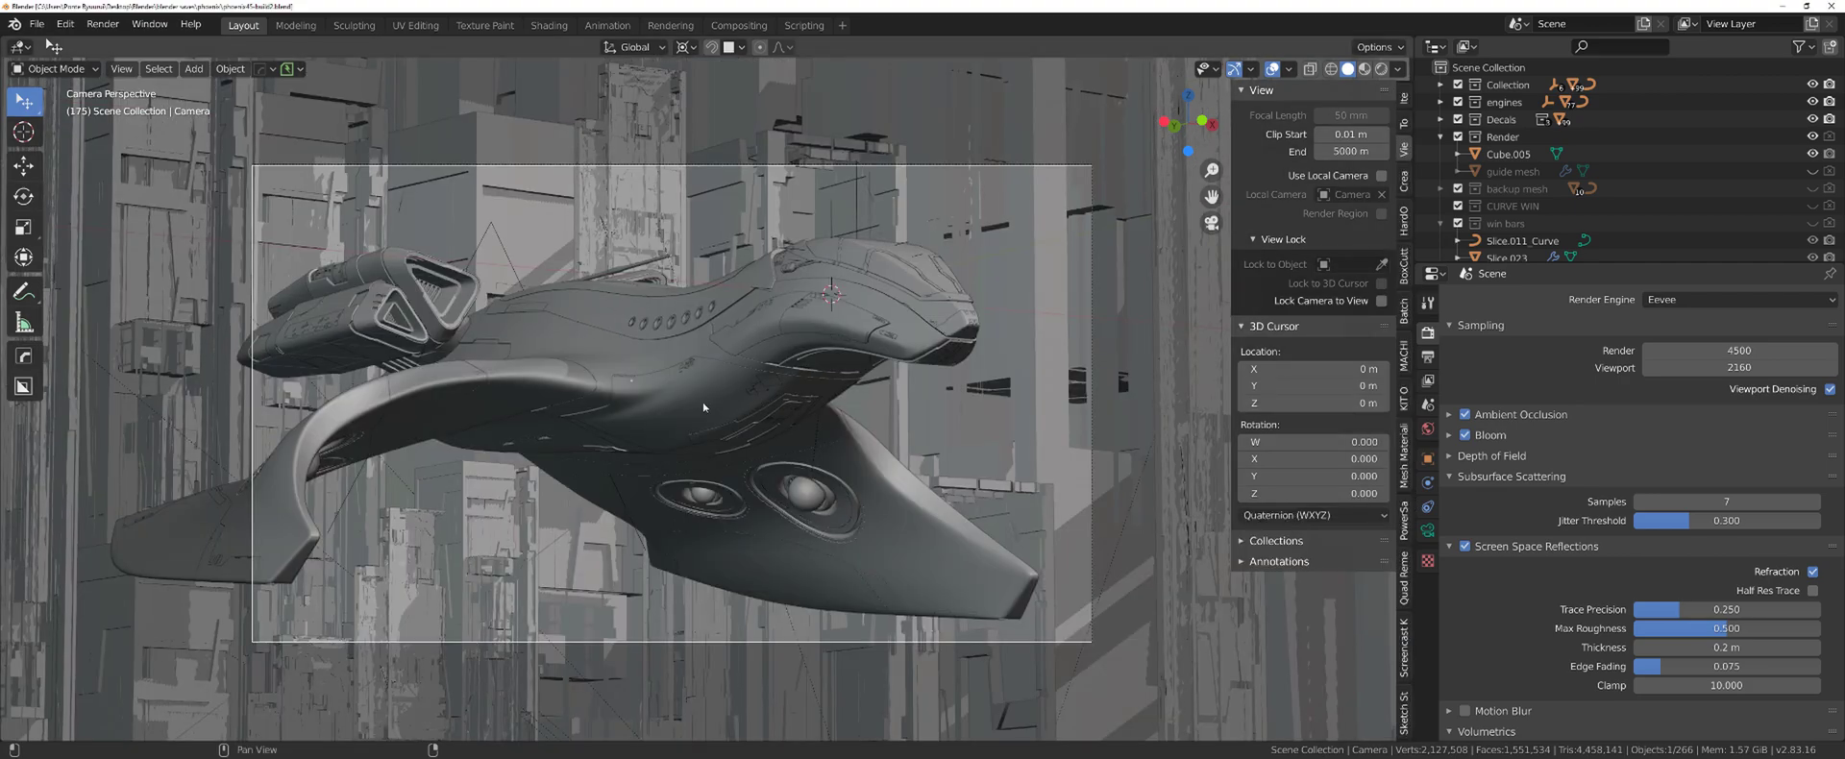
Bring up the SS Moon Dragon artwork in the browser once more and put its window away
key("alt+Tab")
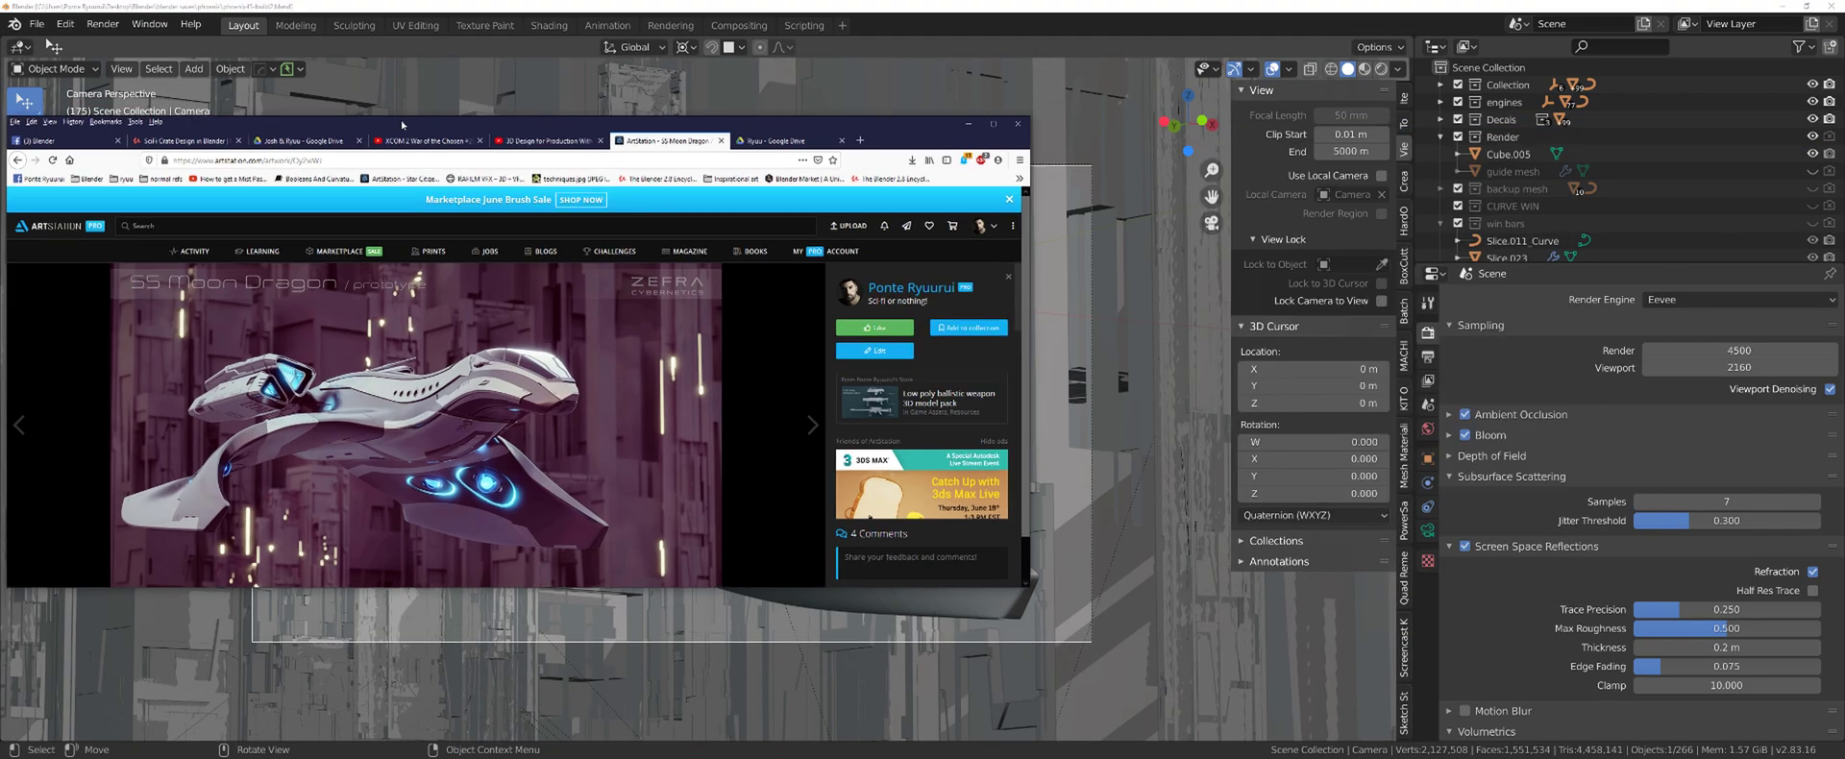
left_click_drag(396, 121, 768, 124)
left_click(1333, 123)
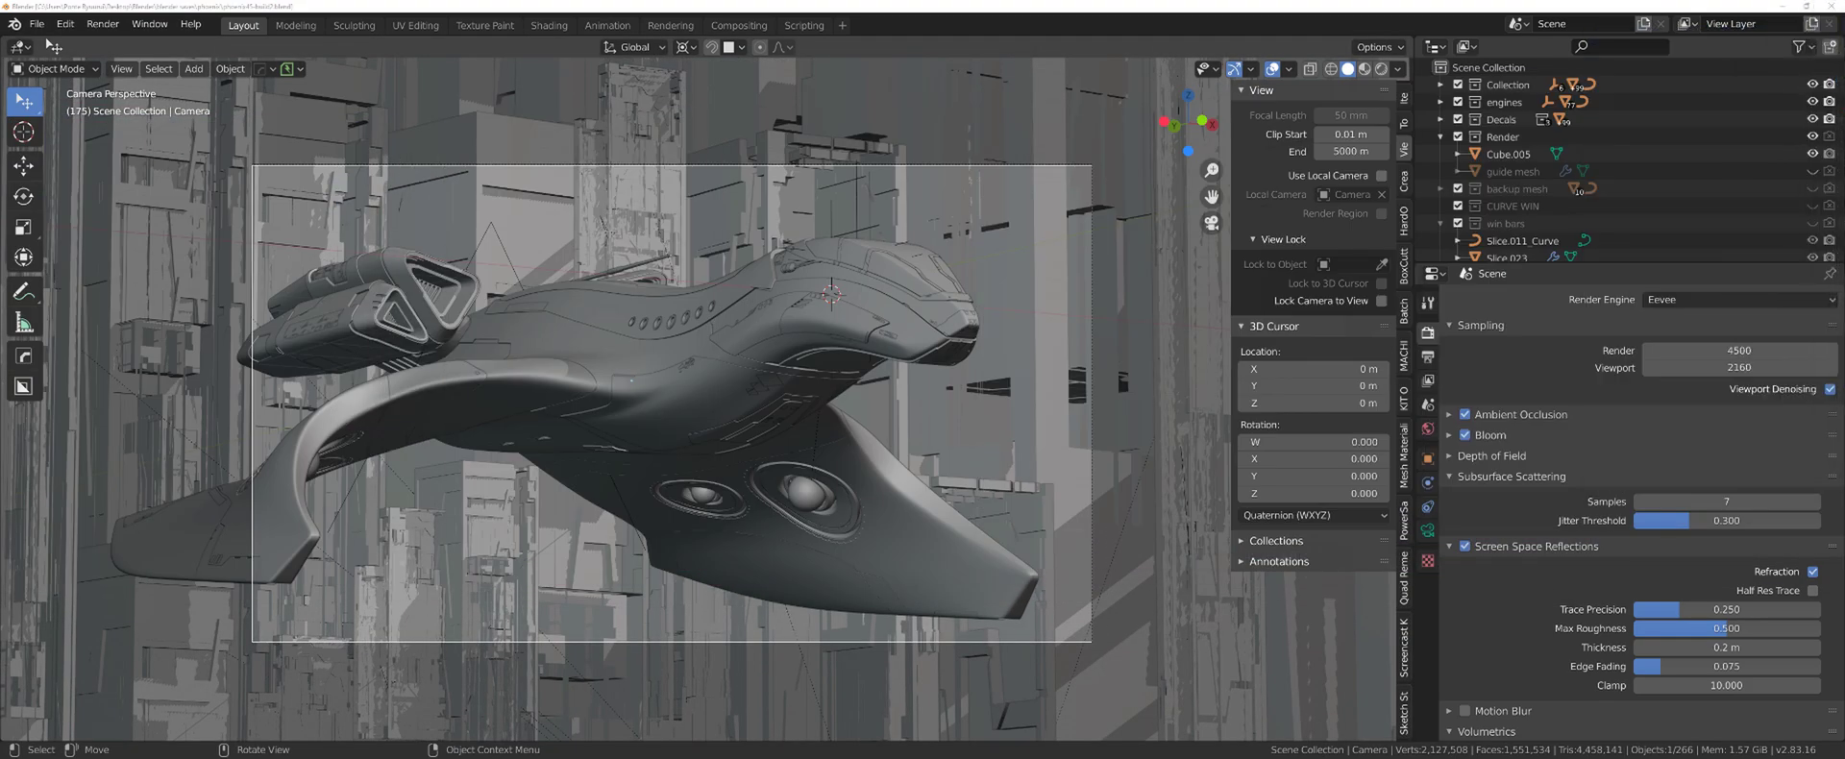
Show the ship scene in Material Preview shading and hide the Render collection in the viewport
left_click(1365, 68)
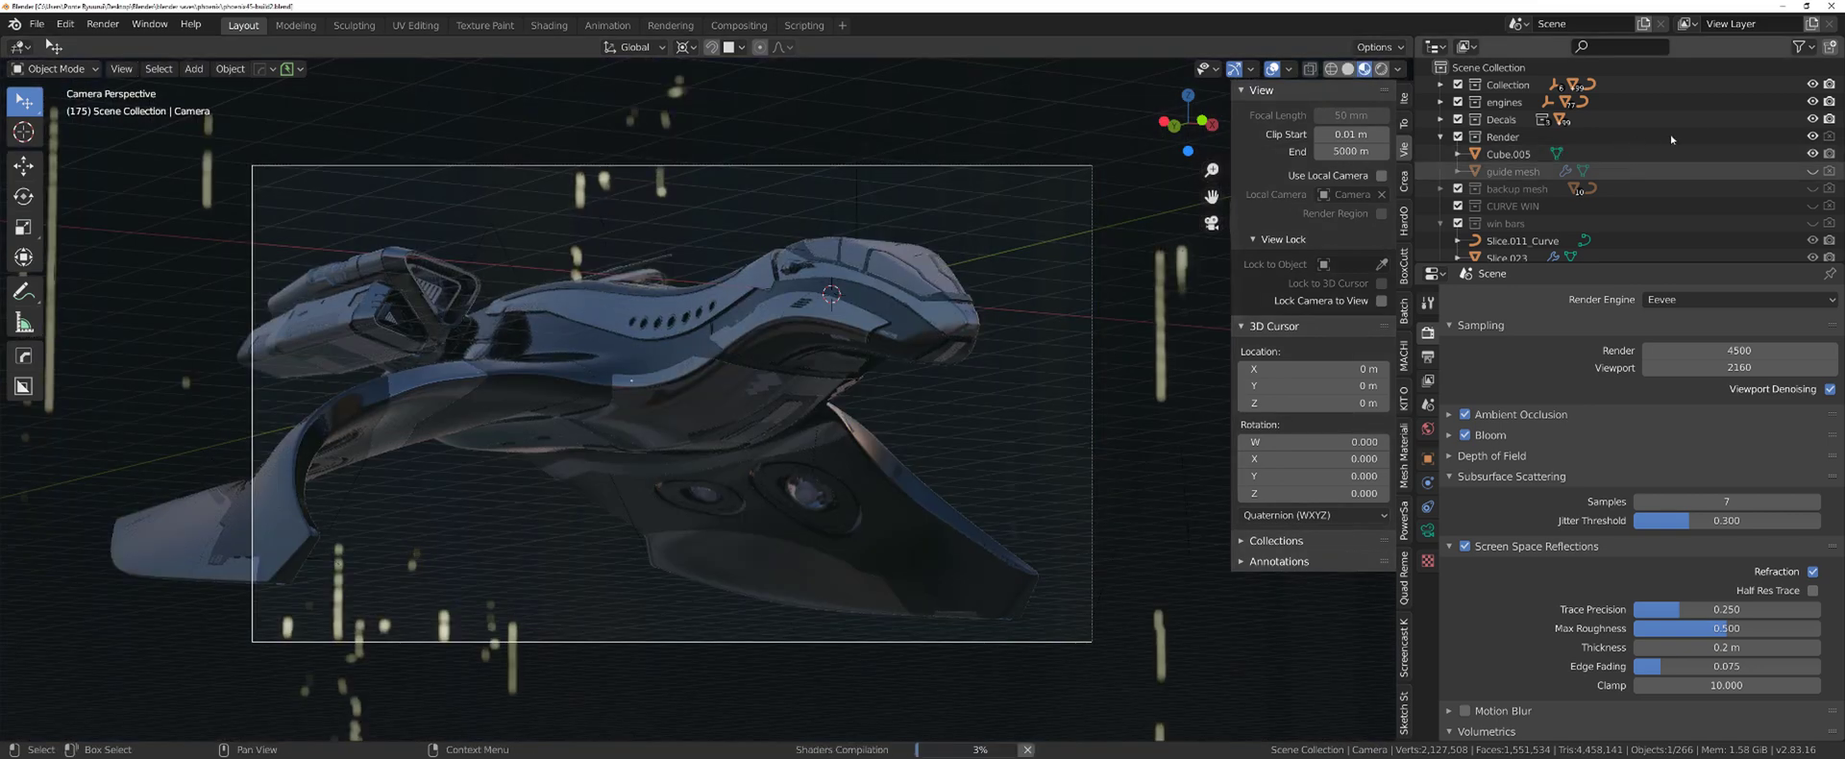
left_click(1814, 138)
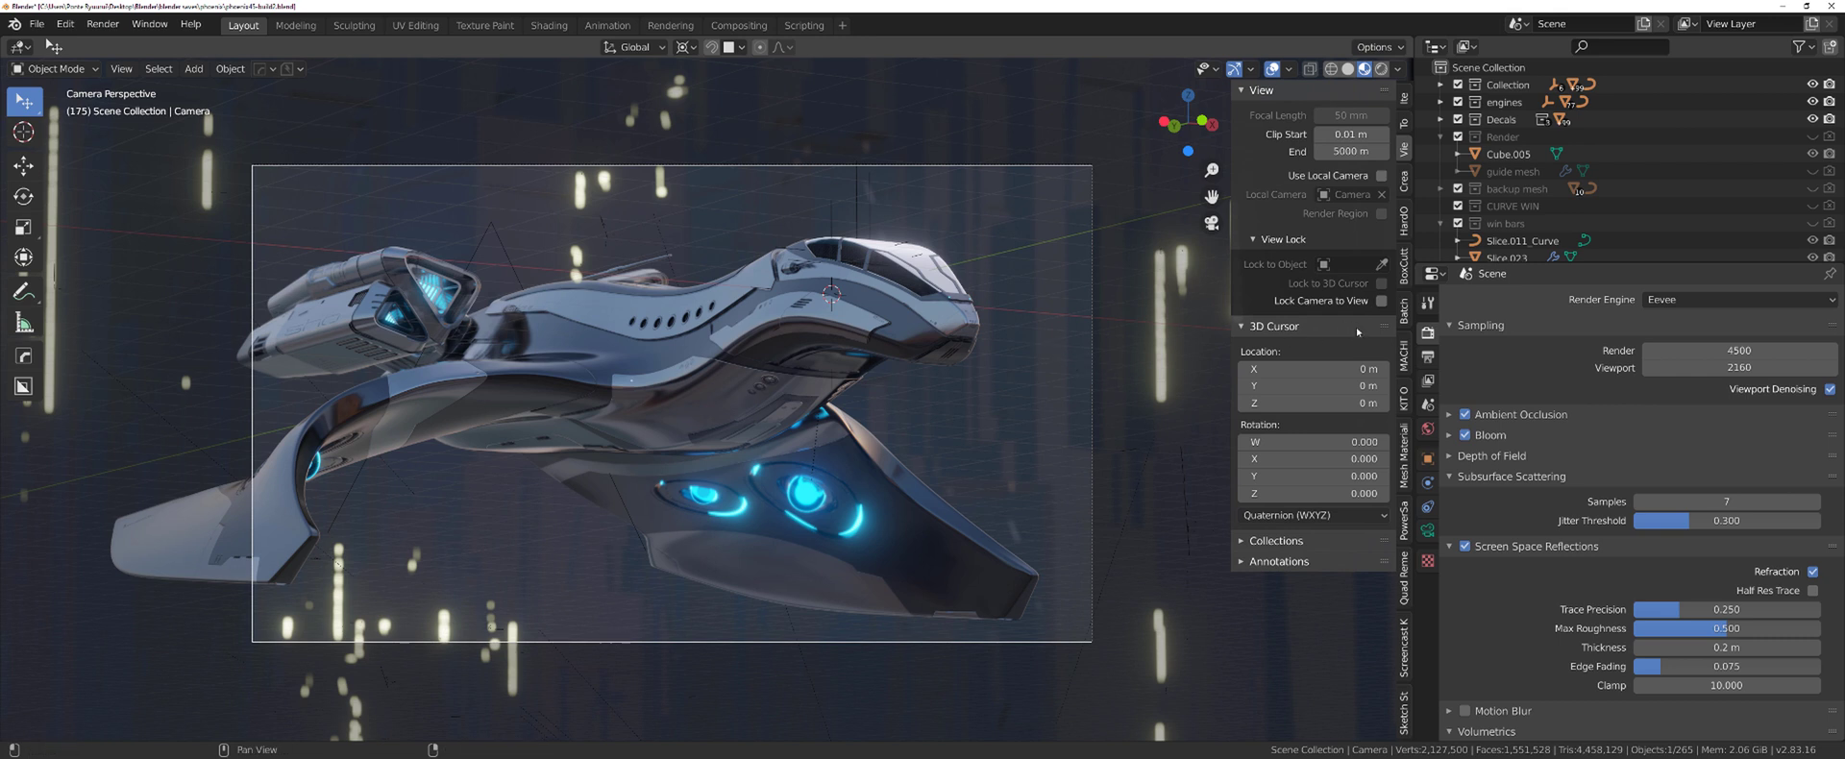
Set the scene camera's focal length to 121 mm, lock the camera to the view and move it closer to the ship
left_click(1094, 294)
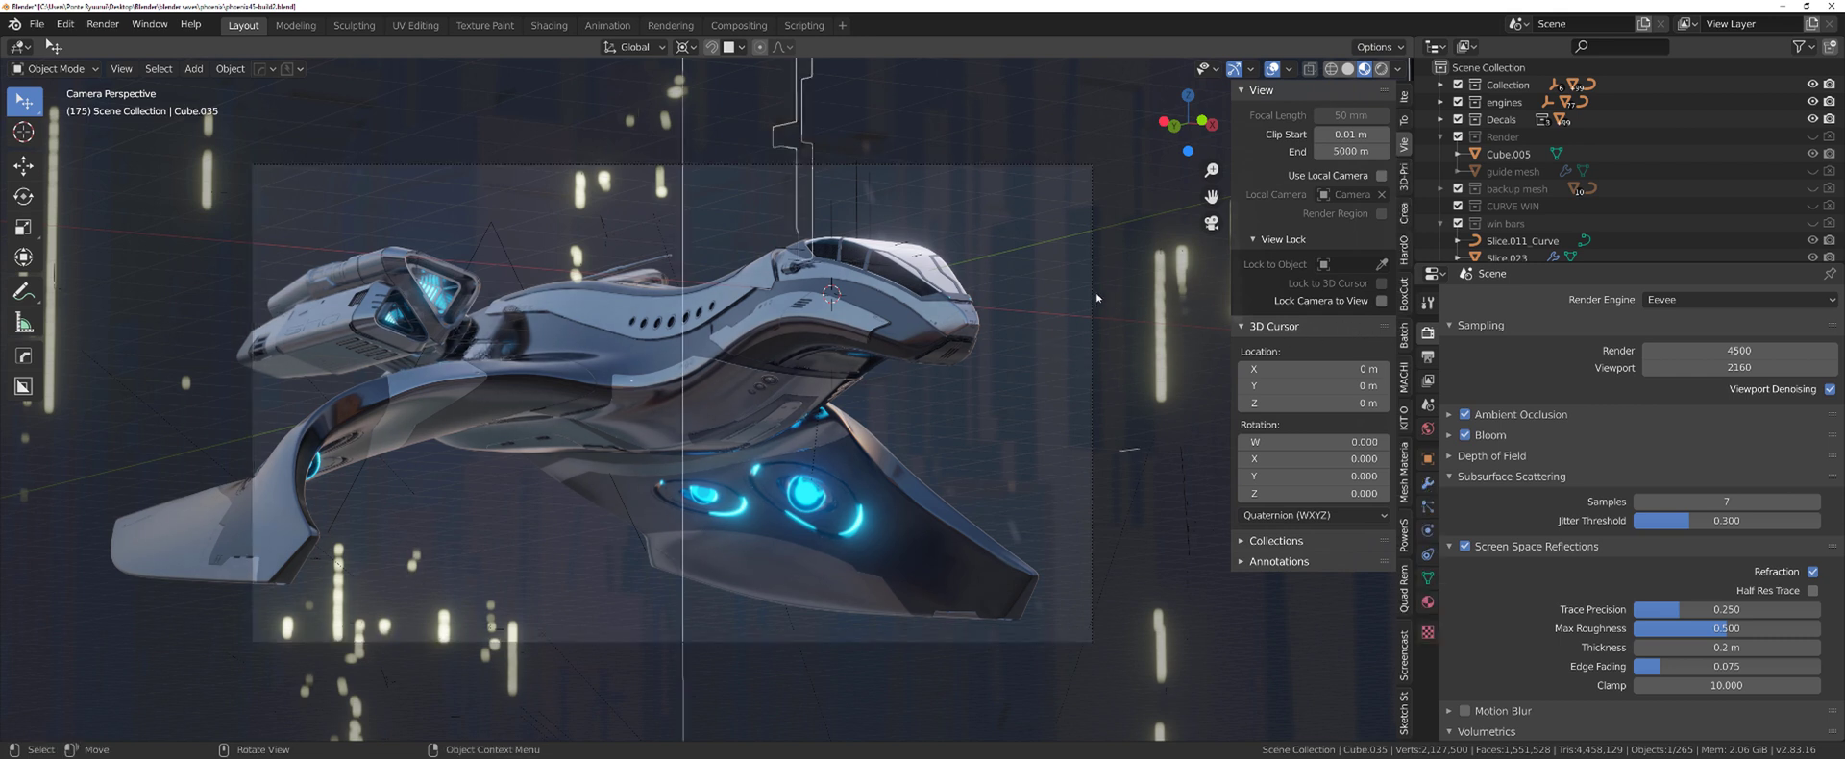
left_click(1092, 294)
left_click(1429, 530)
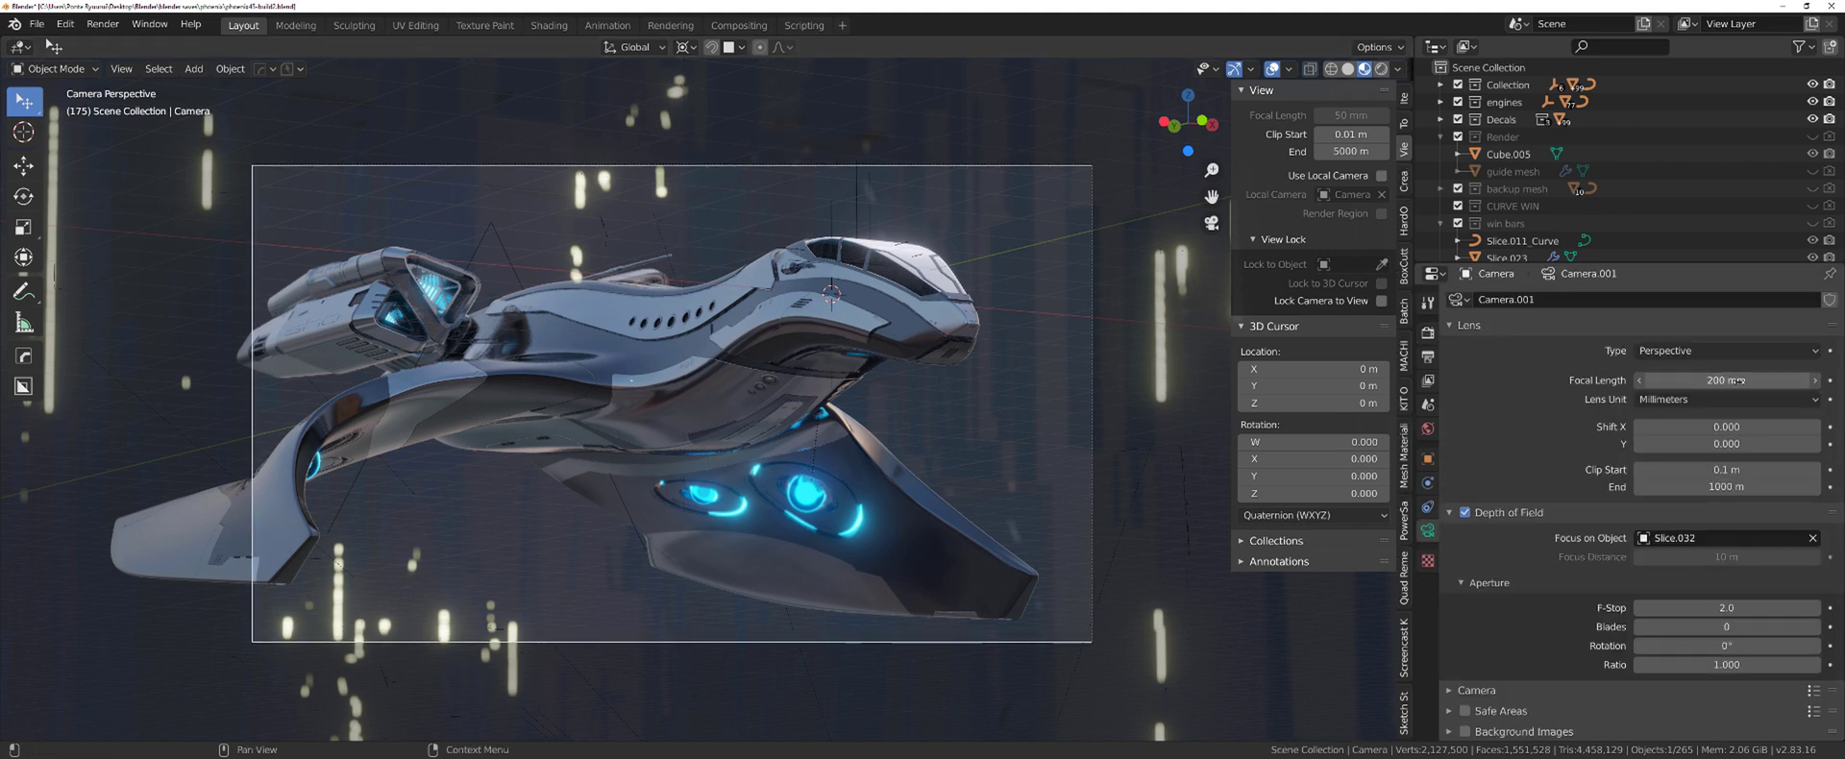
left_click_drag(1726, 380, 1624, 380)
left_click(1381, 301)
scroll(772, 287, "up", 1)
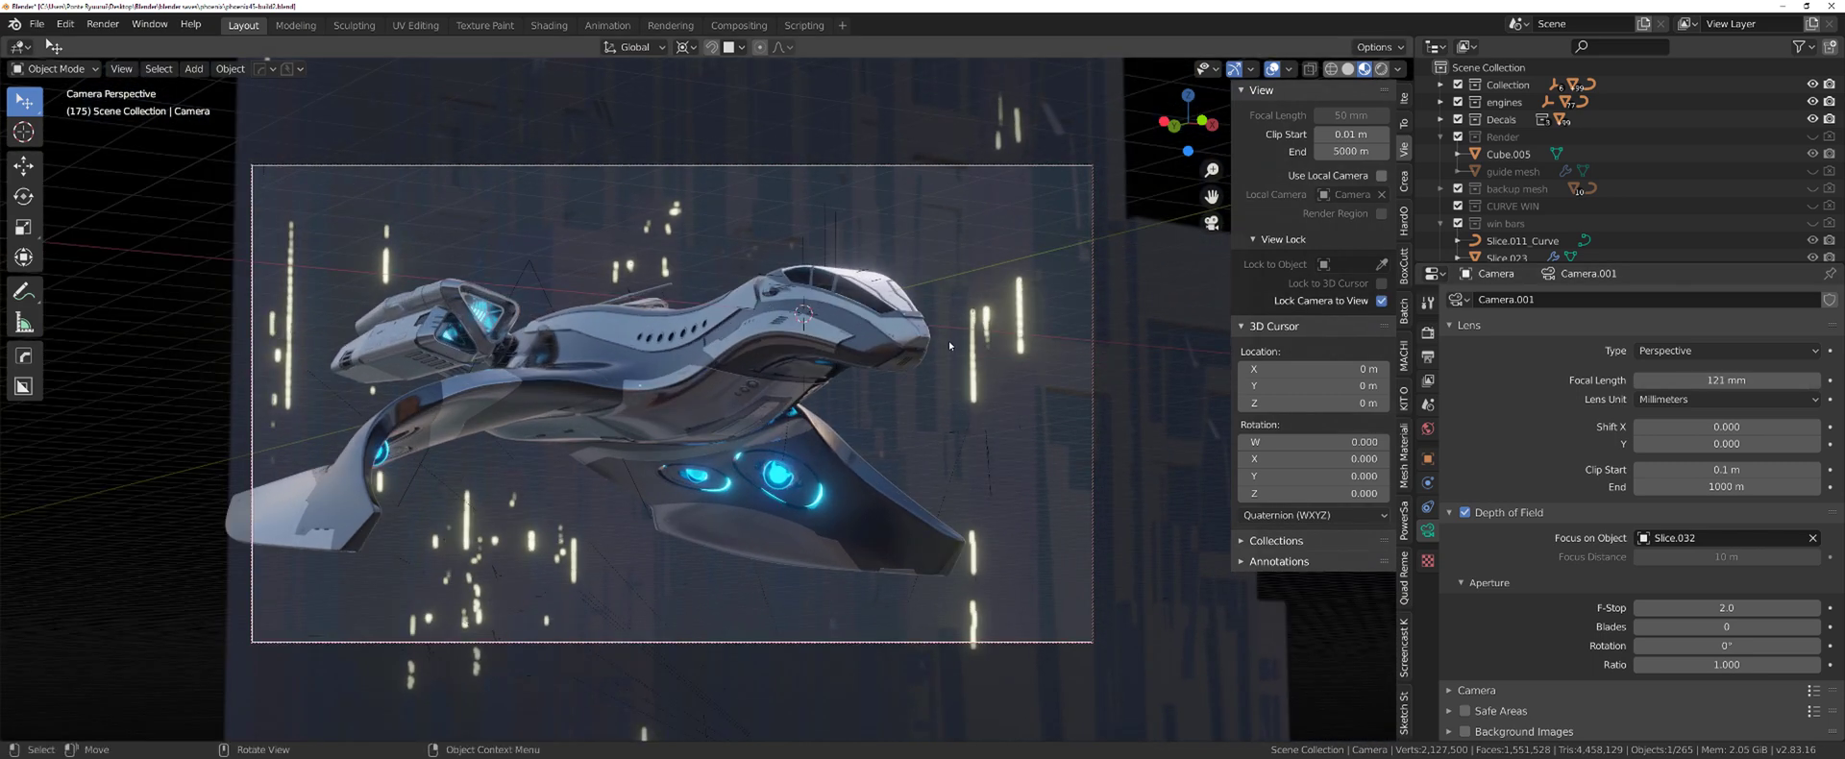
Set the camera's focal length to 400 mm and pull the camera back until the whole ship is framed
double_click(1697, 379)
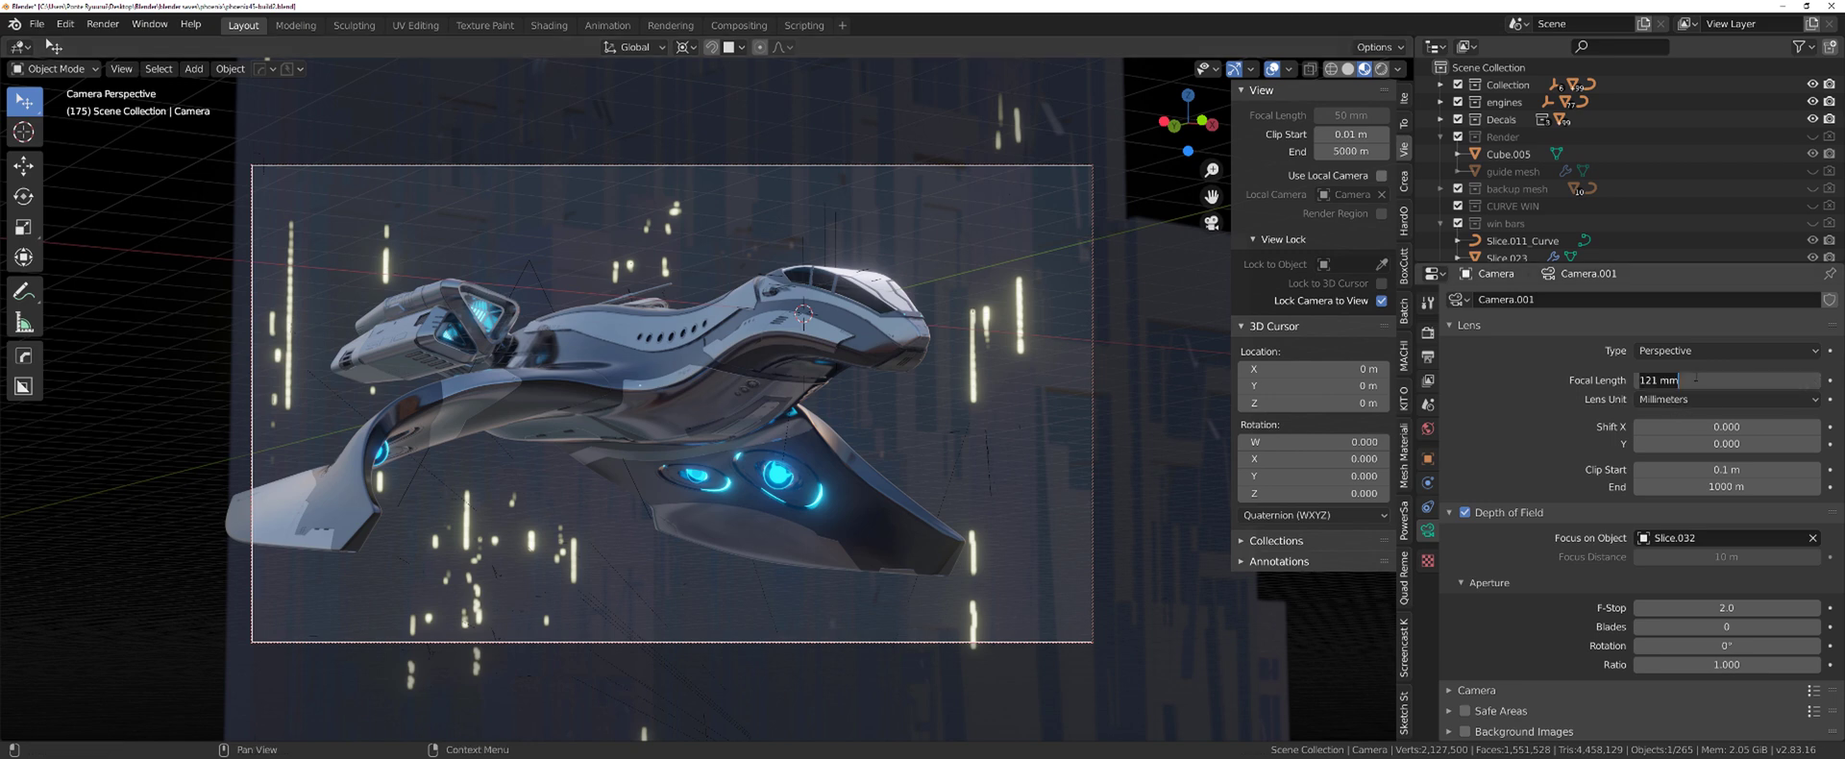
type("400")
key("Return")
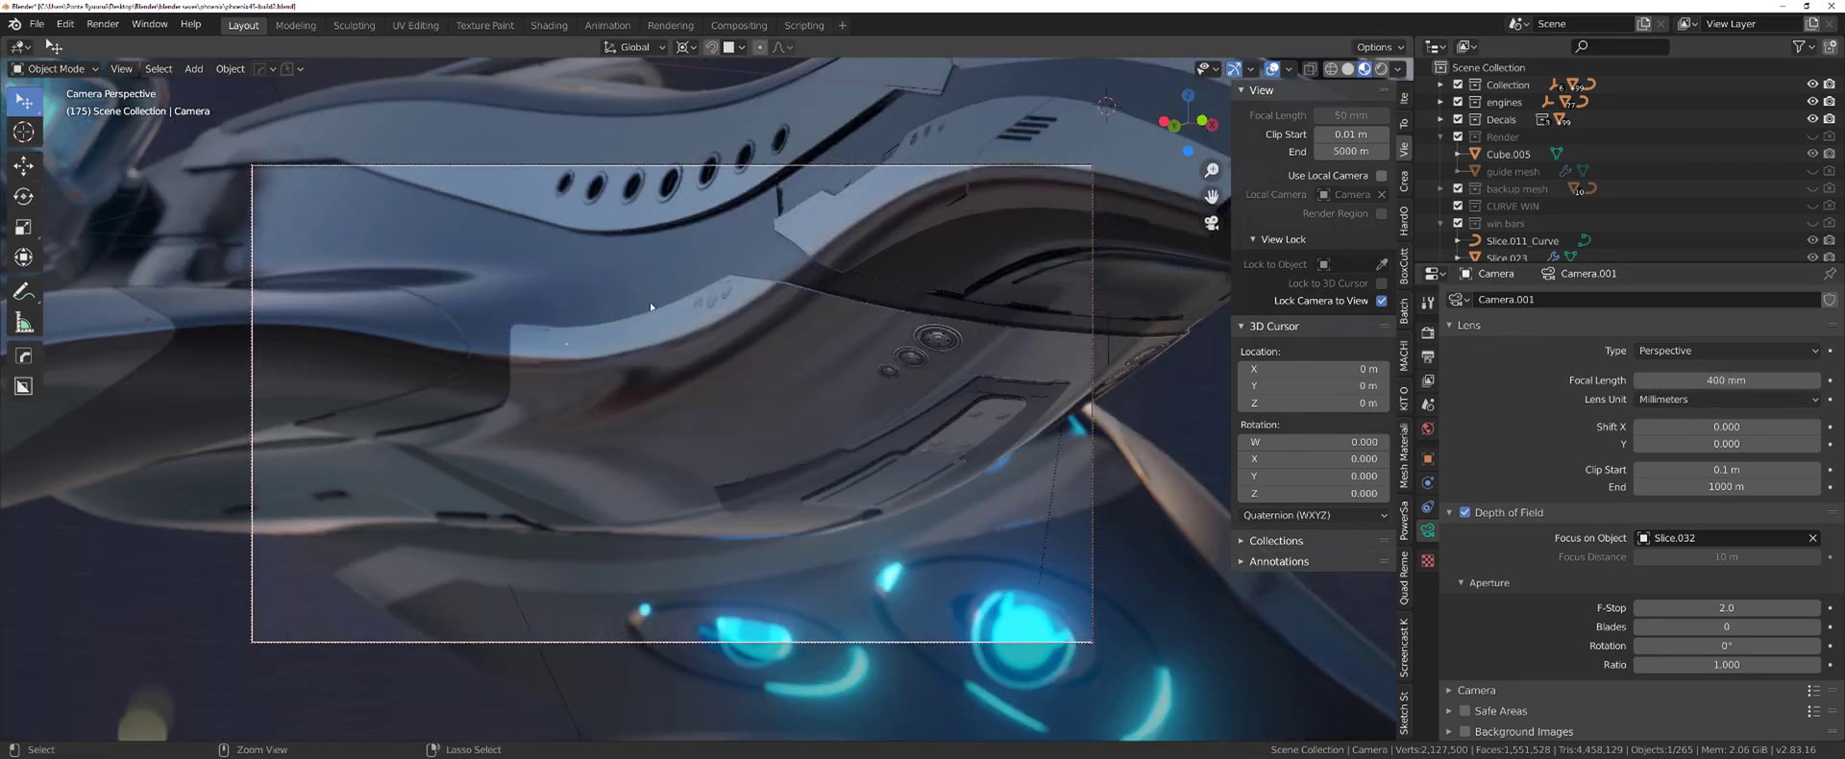
middle_click_drag(651, 308, 770, 521, "ctrl")
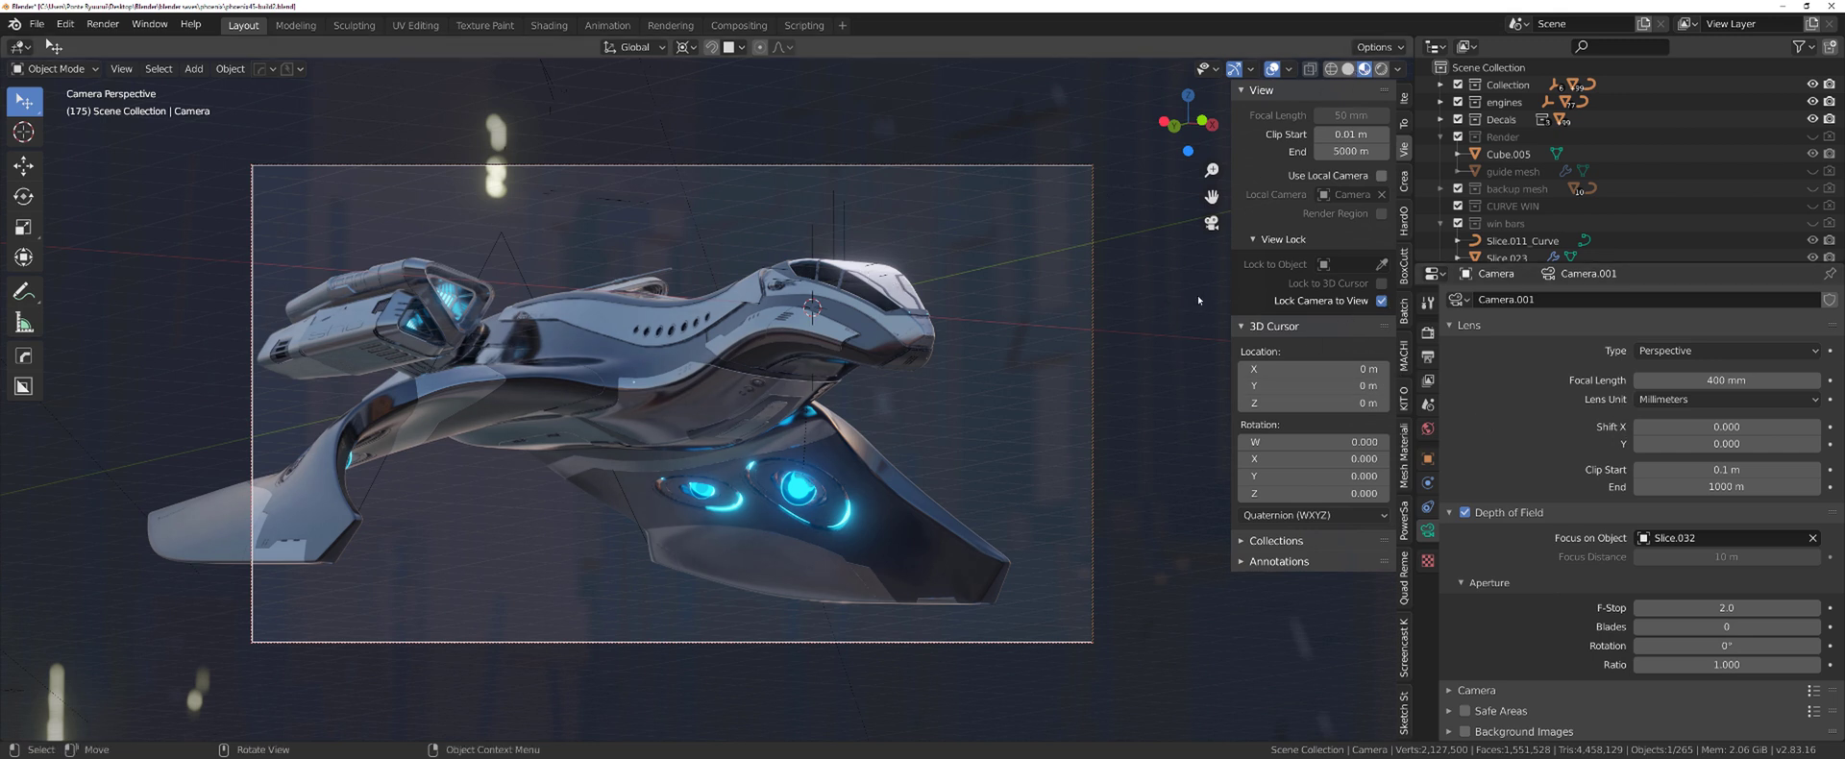
Unlock the camera from the view, look at the scene from outside the camera, and set its focal length to 138 mm
left_click(1381, 301)
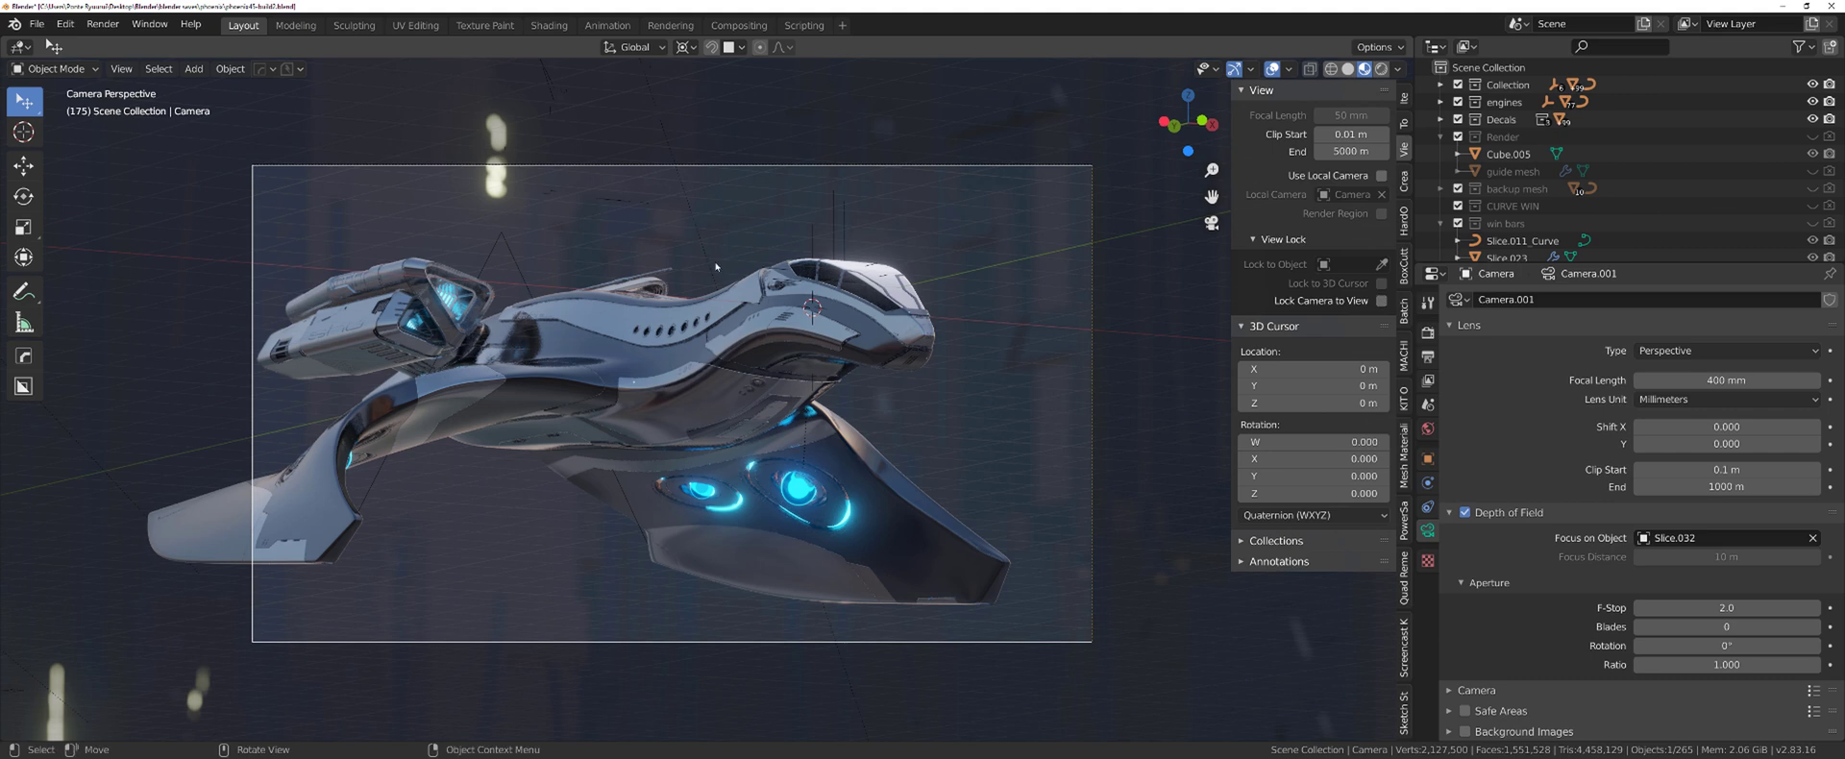
middle_click_drag(716, 266, 864, 391)
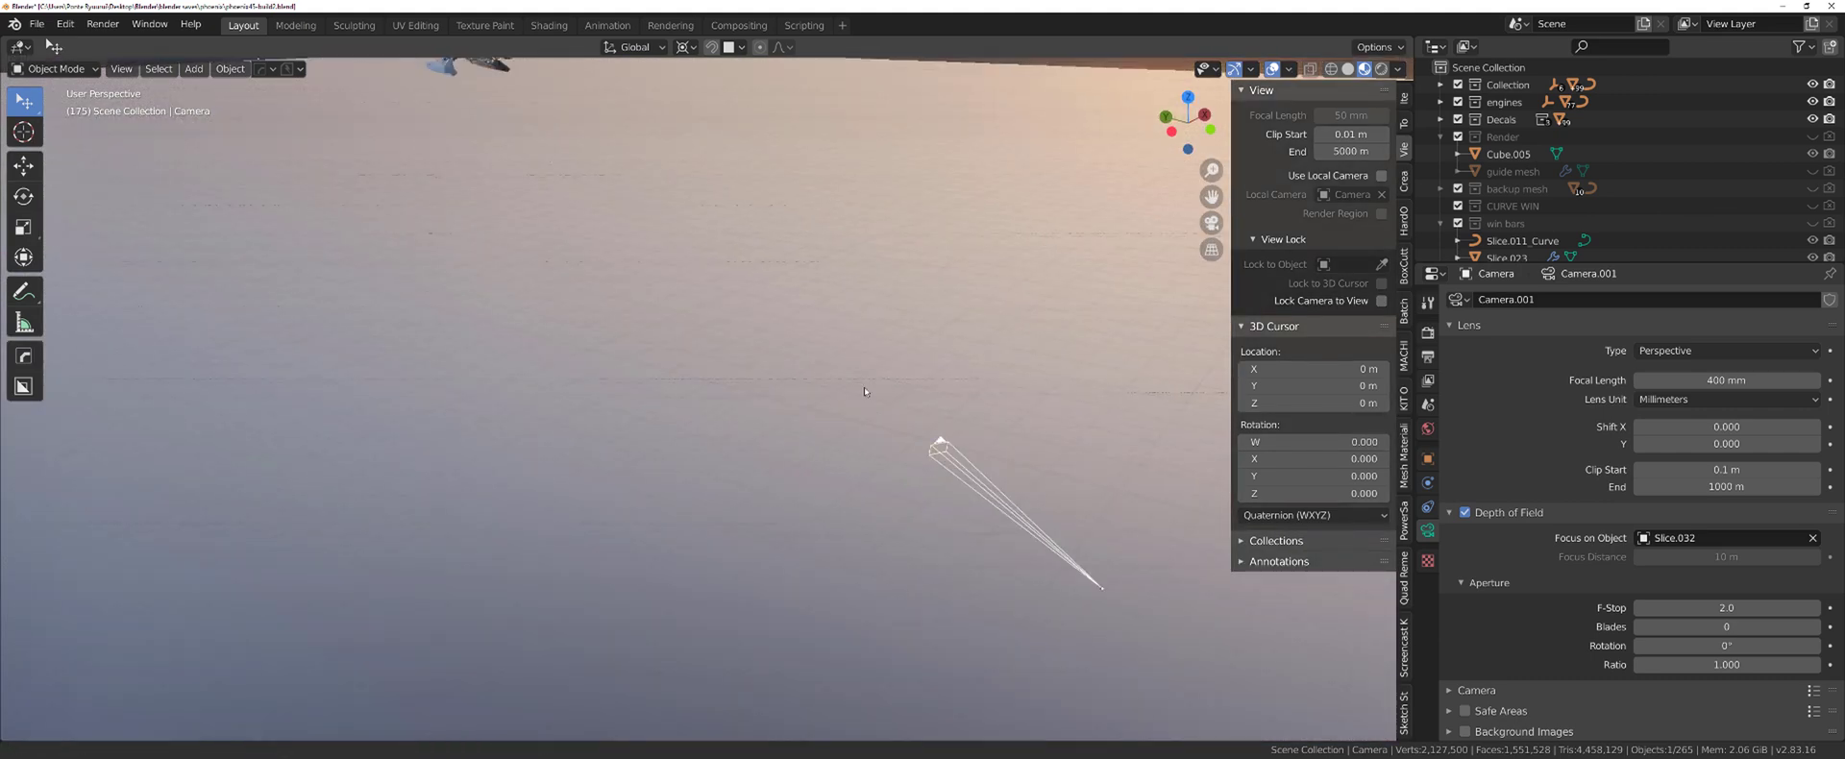
scroll(864, 391, "down", 10)
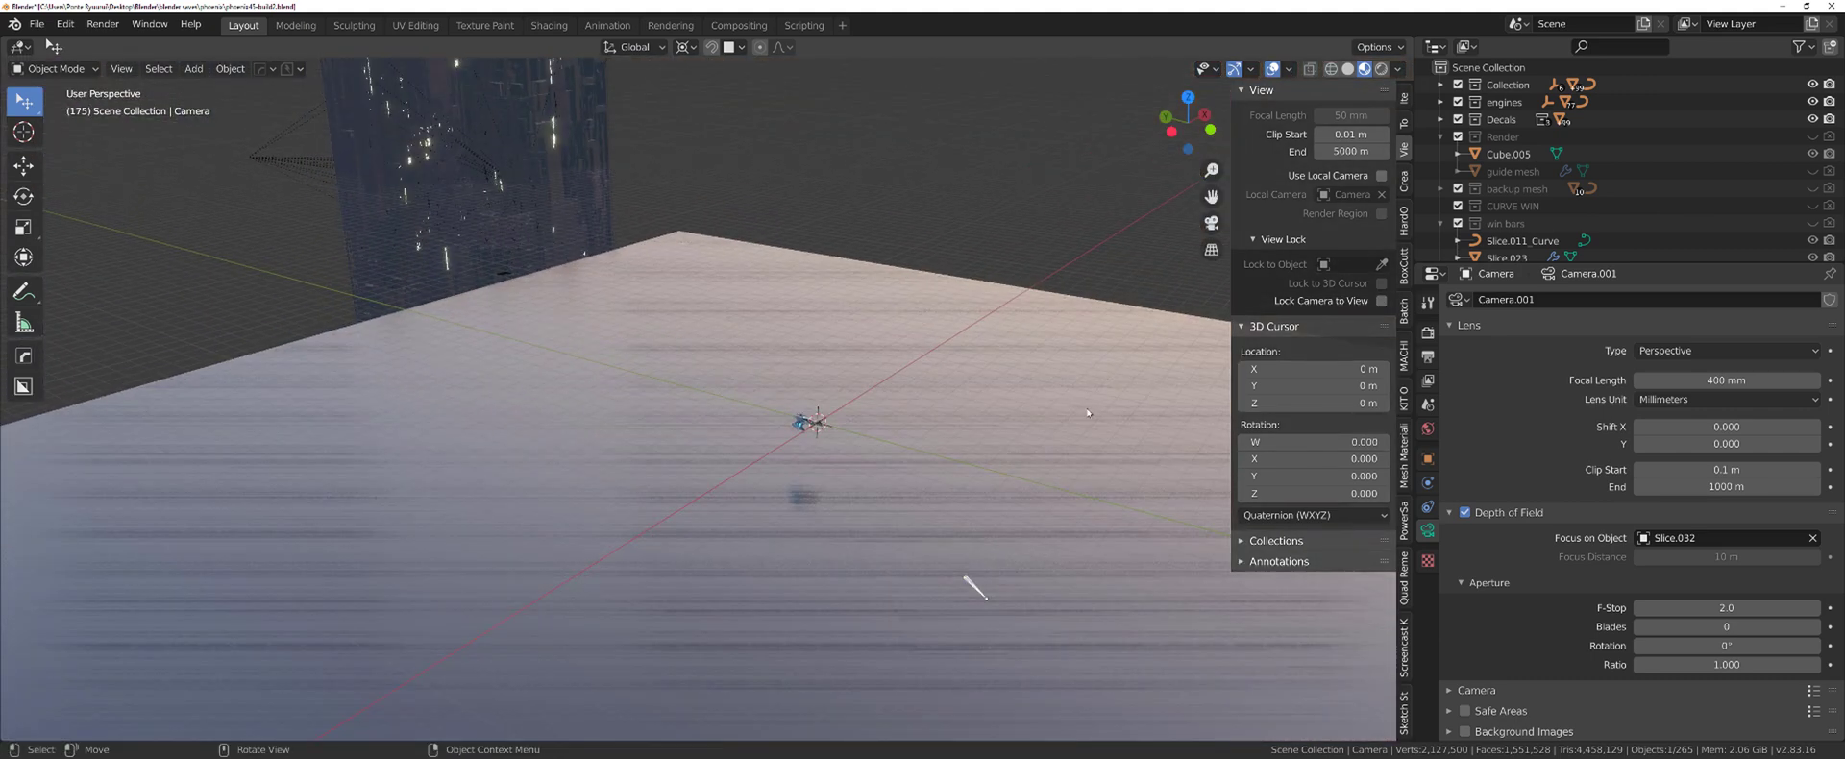
double_click(1708, 379)
type("13")
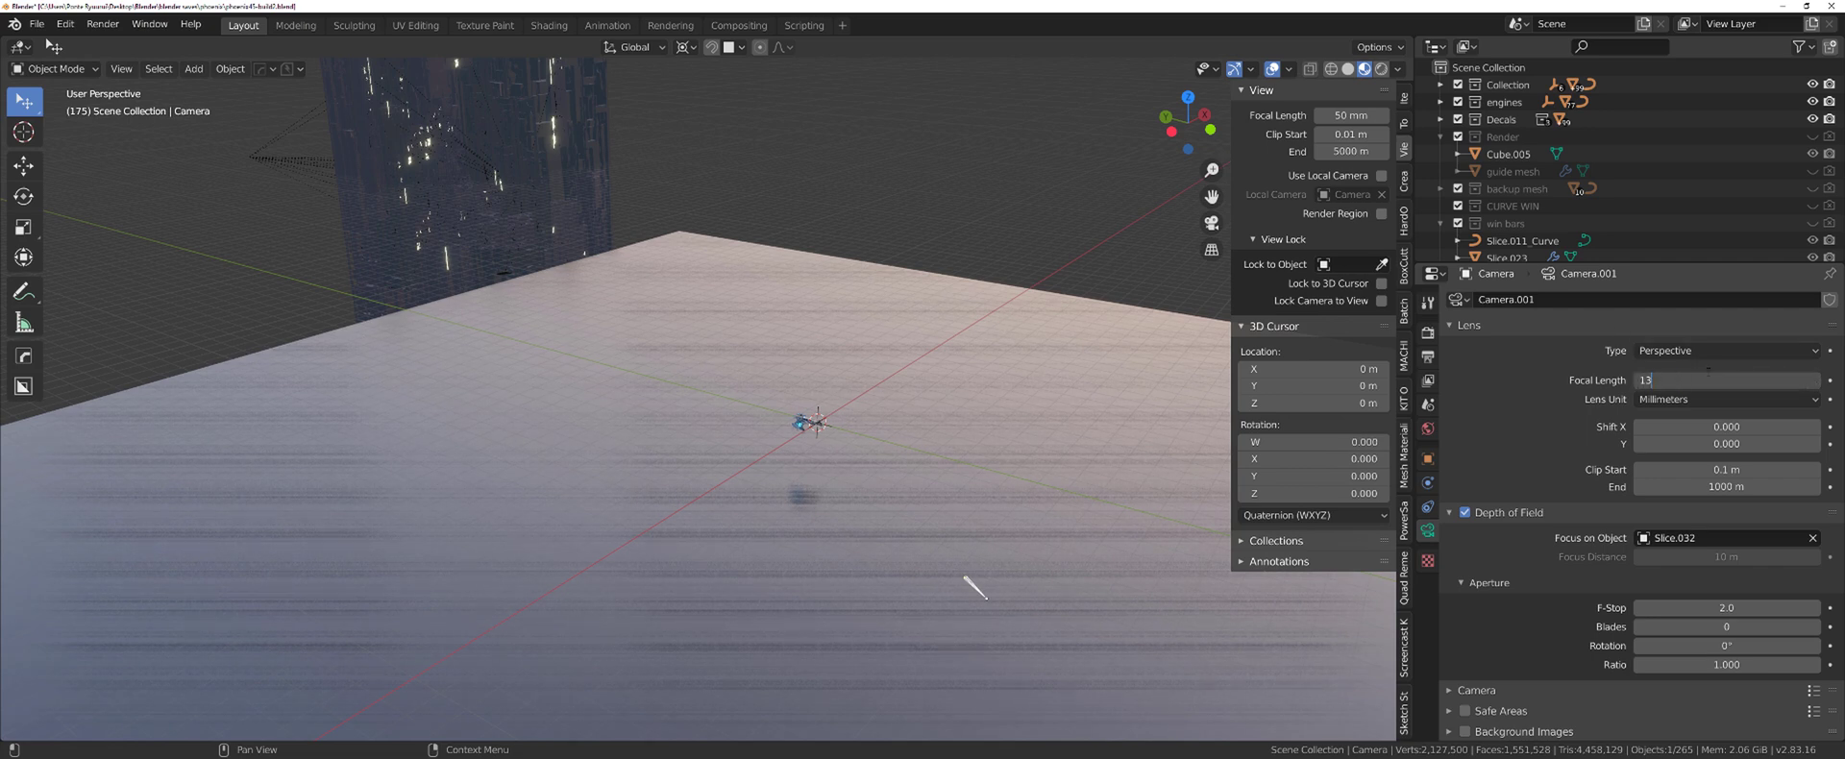
type("8")
key("Return")
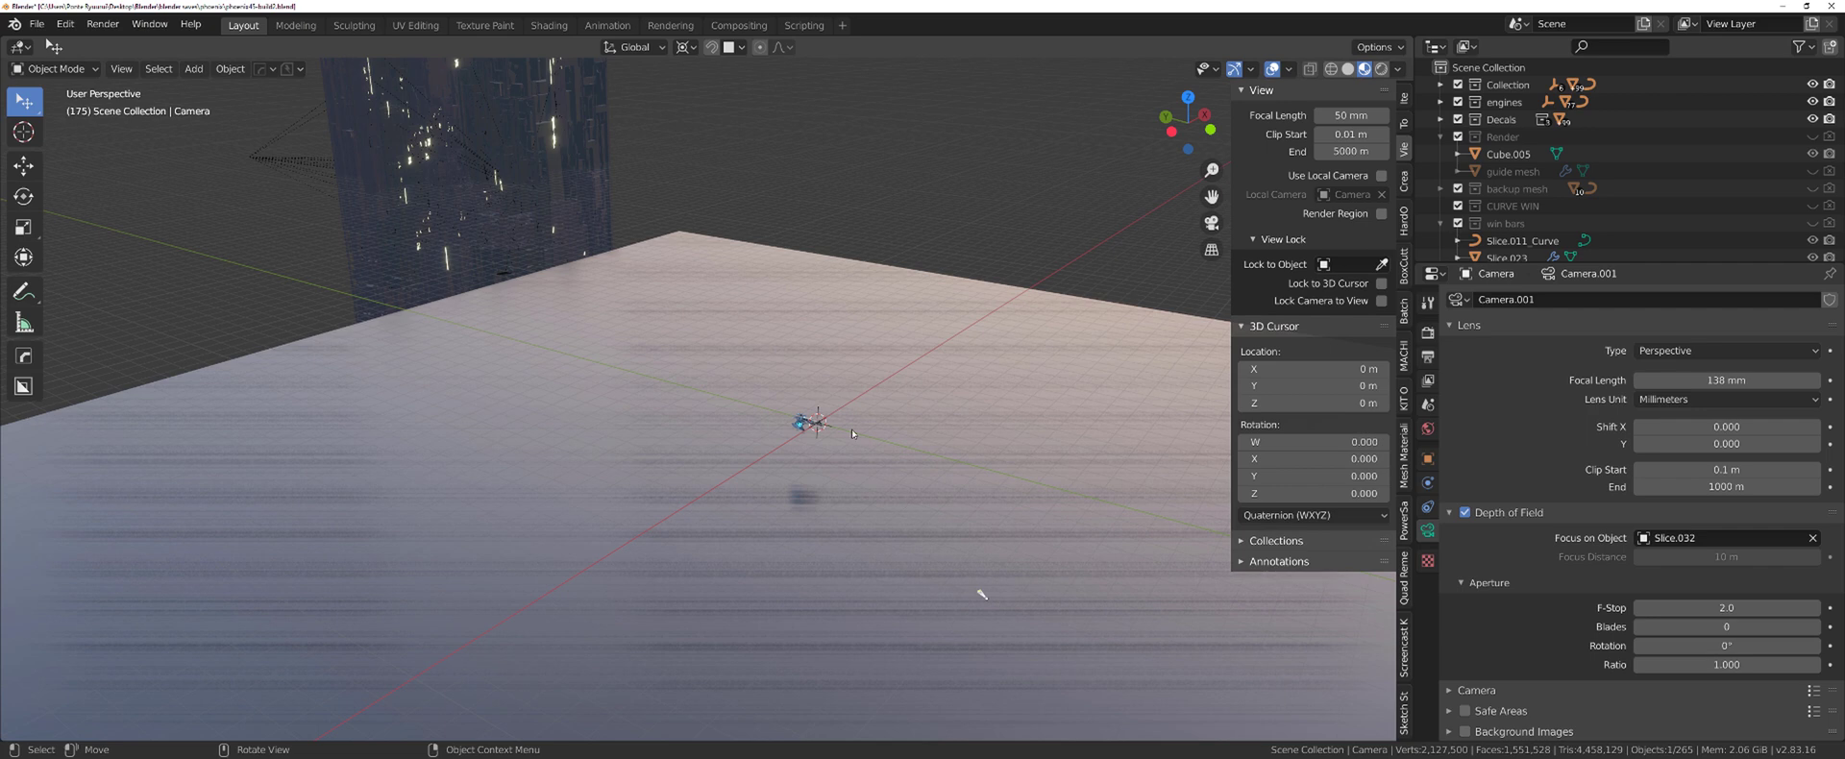
Return to the camera's view of the ship and lock the camera to the view
key("ctrl")
key("ctrl+KP_0")
left_click(1382, 301)
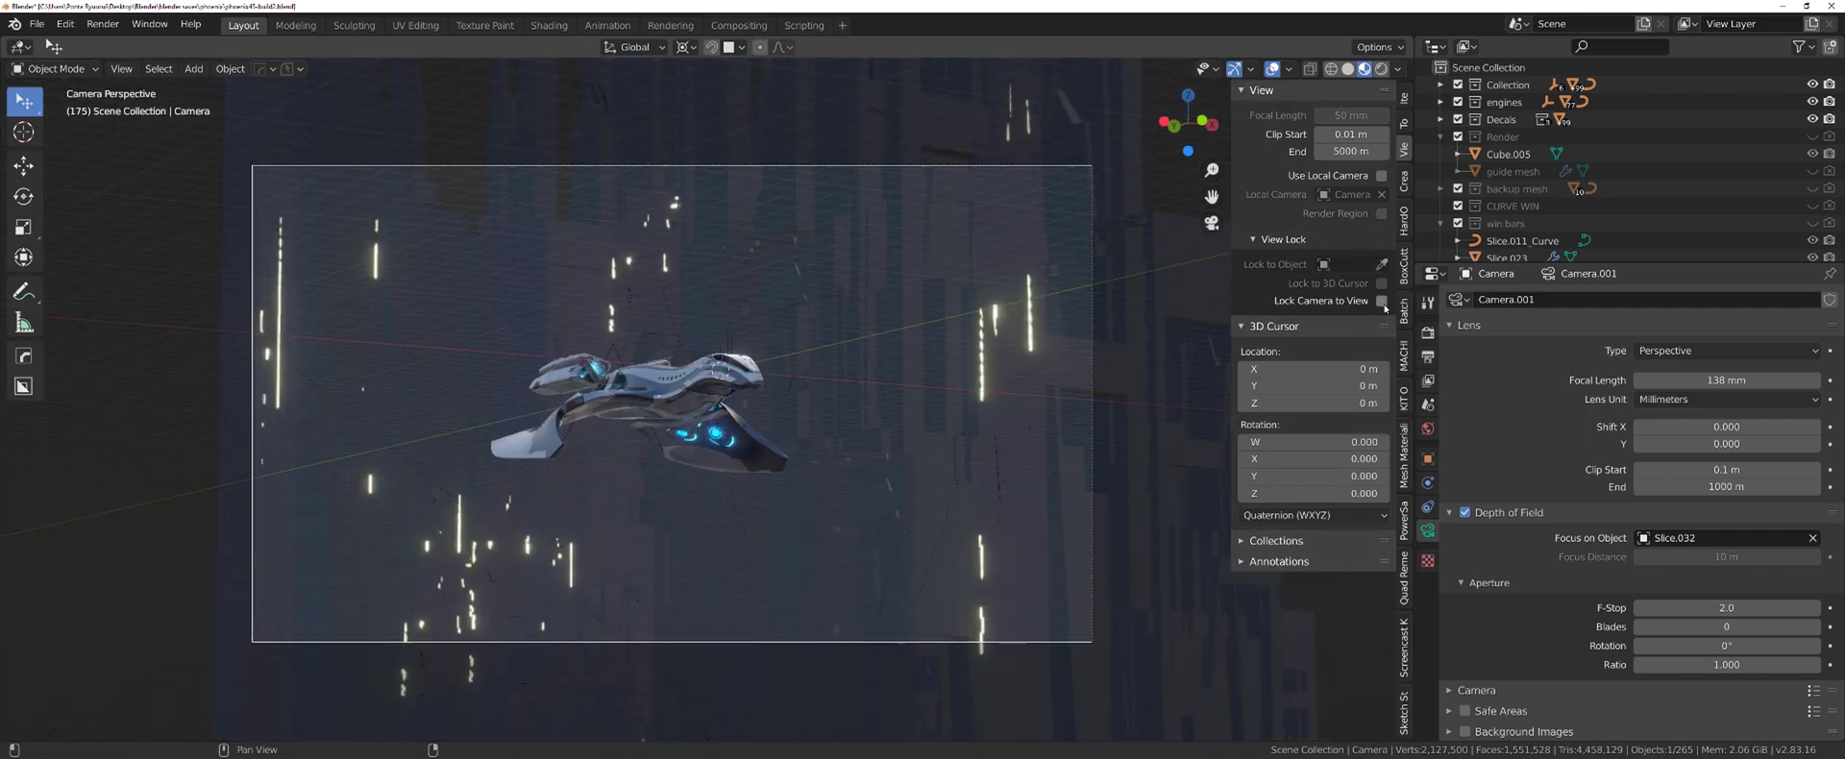
Move the locked camera closer to the ship and reframe it at an angle so the ship fills the frame
scroll(725, 416, "up", 2)
scroll(725, 416, "up", 3)
middle_click_drag(726, 416, 865, 310)
key("ctrl")
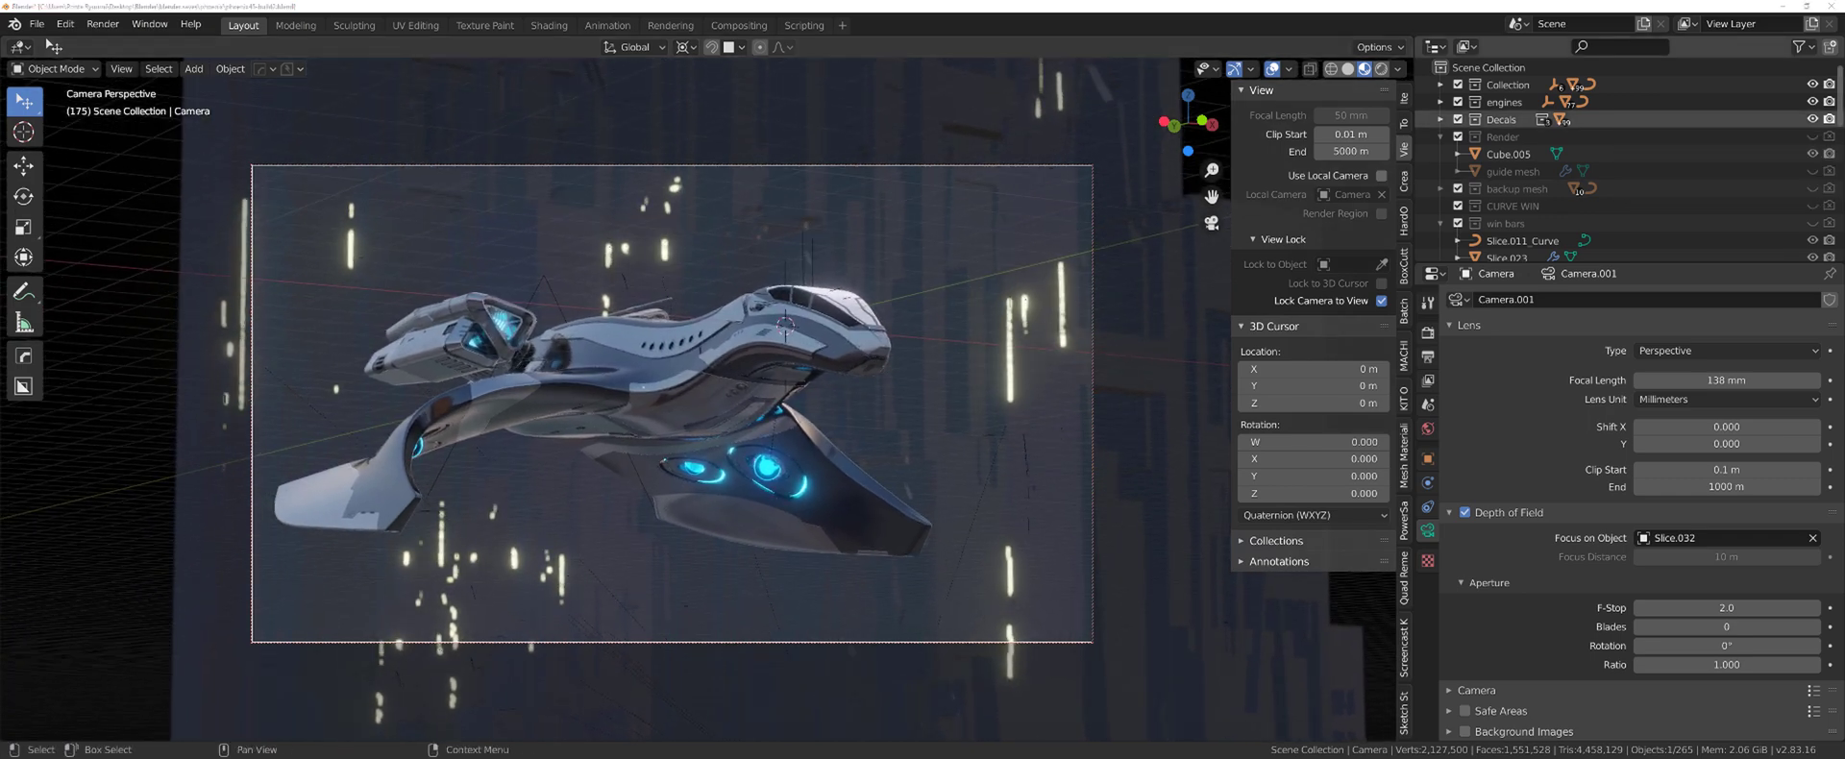
Switch to the browser to compare the shot with the SS Moon Dragon render on ArtStation, and return to Blender
key("alt+Tab")
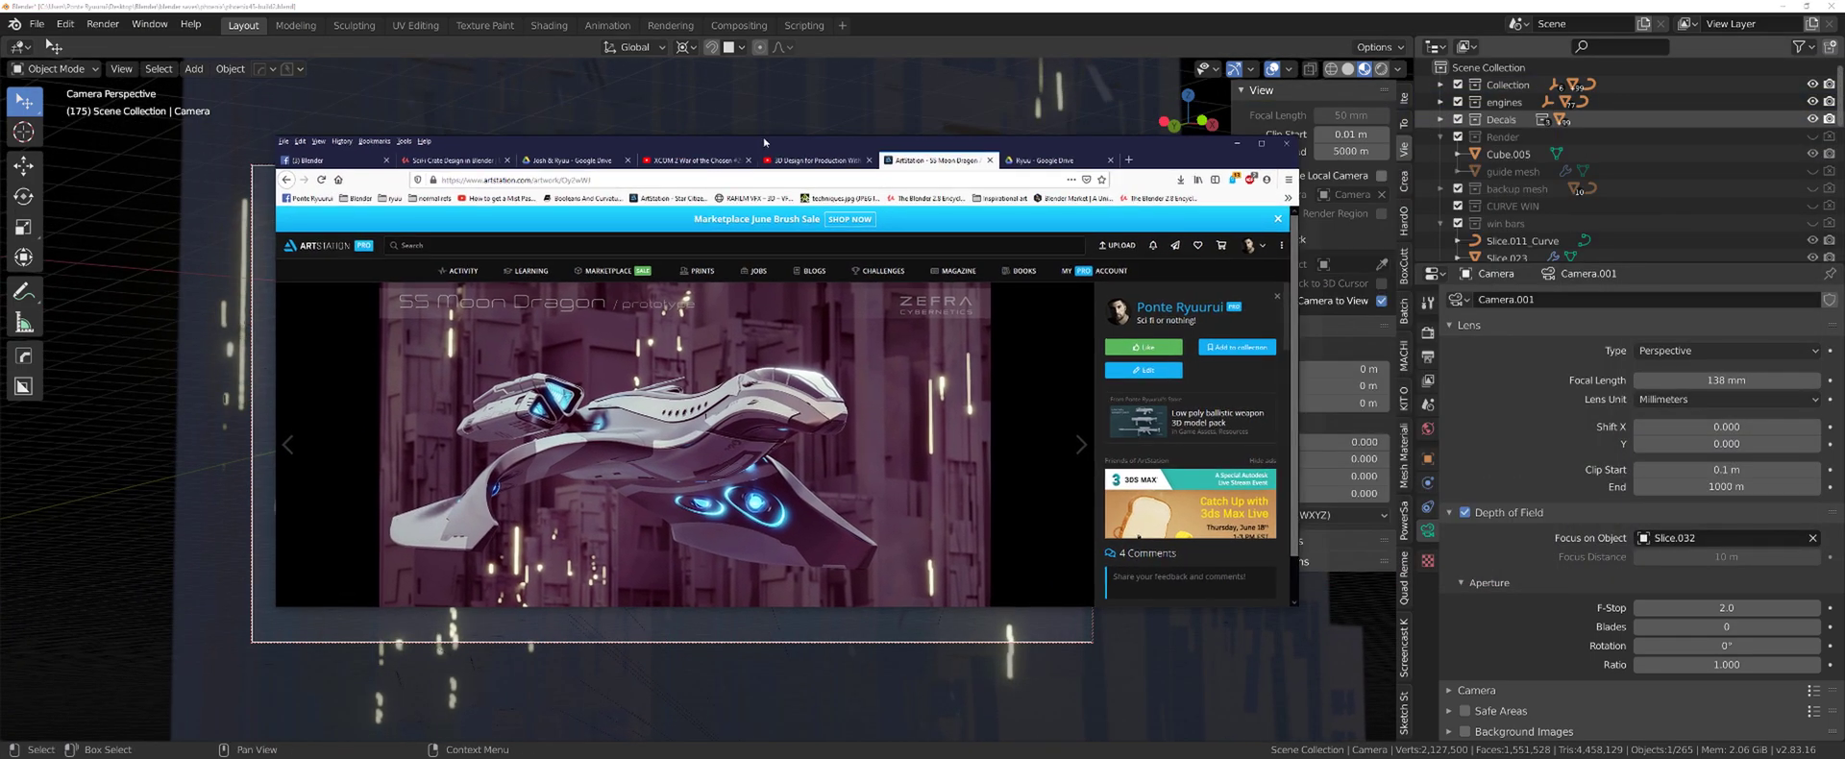
left_click_drag(759, 141, 1841, 10)
key("alt+Tab")
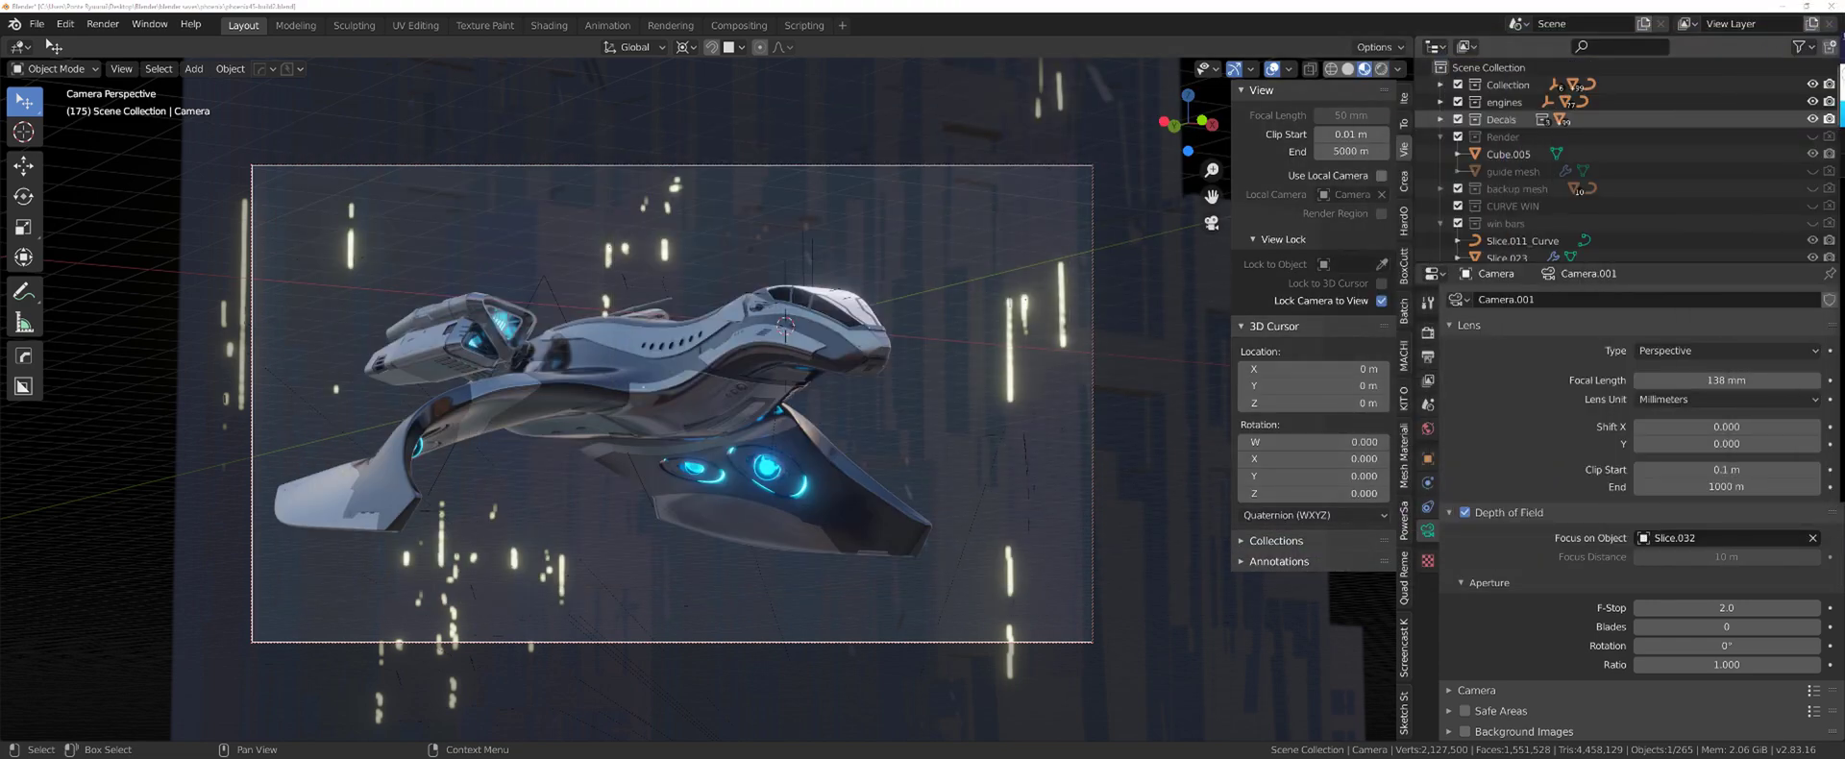
Unlock the camera from the view and look at the whole scene from outside the camera
left_click(1382, 300)
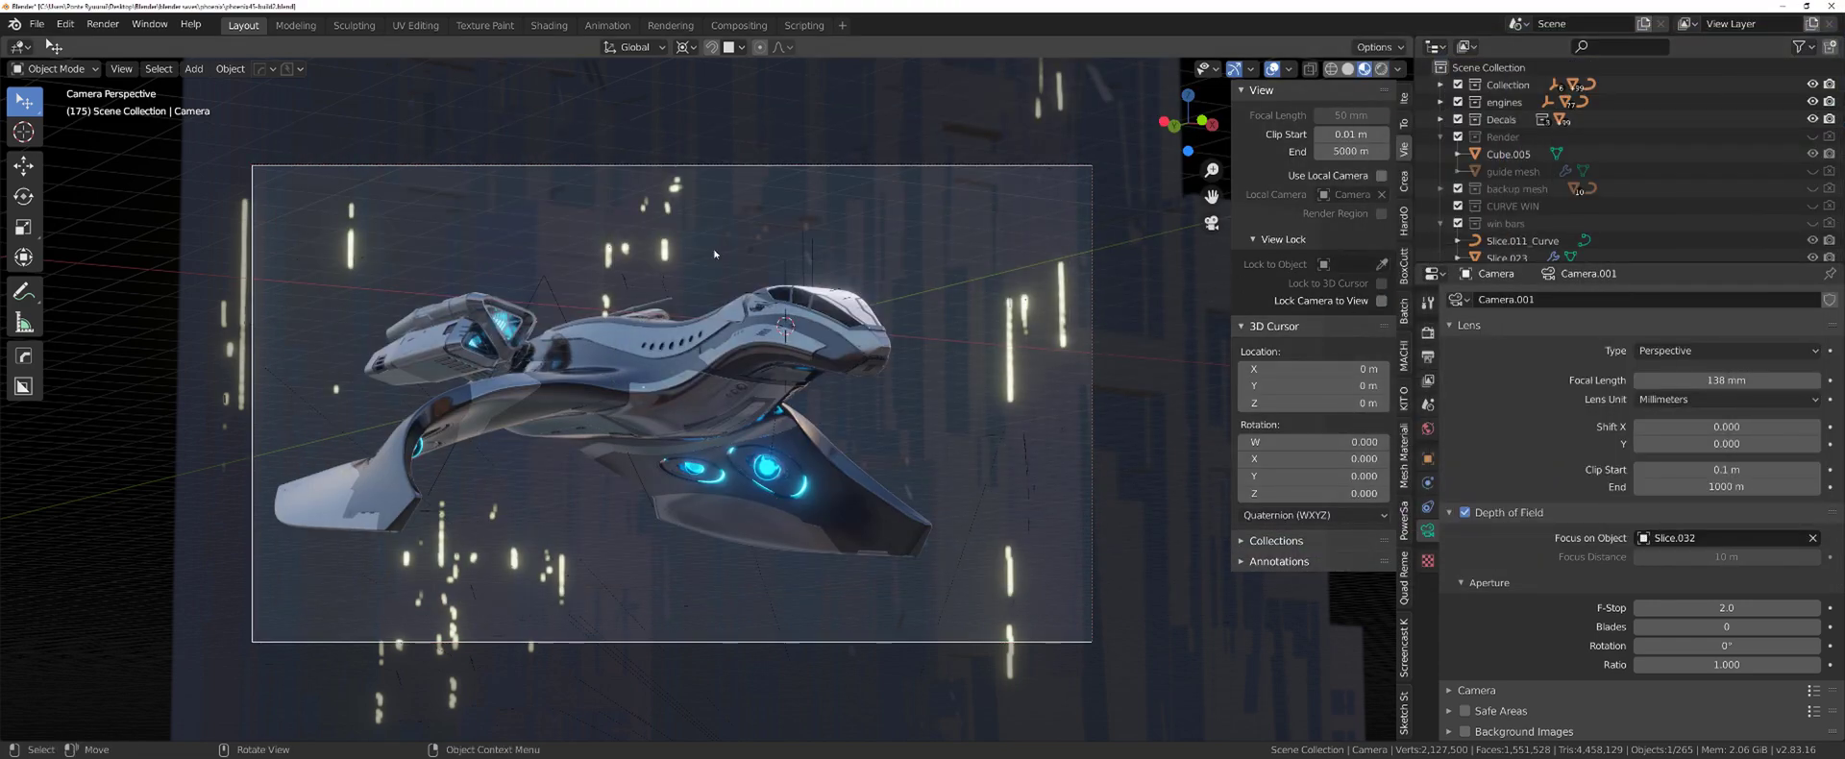
key("KP_0")
middle_click_drag(629, 316, 796, 466)
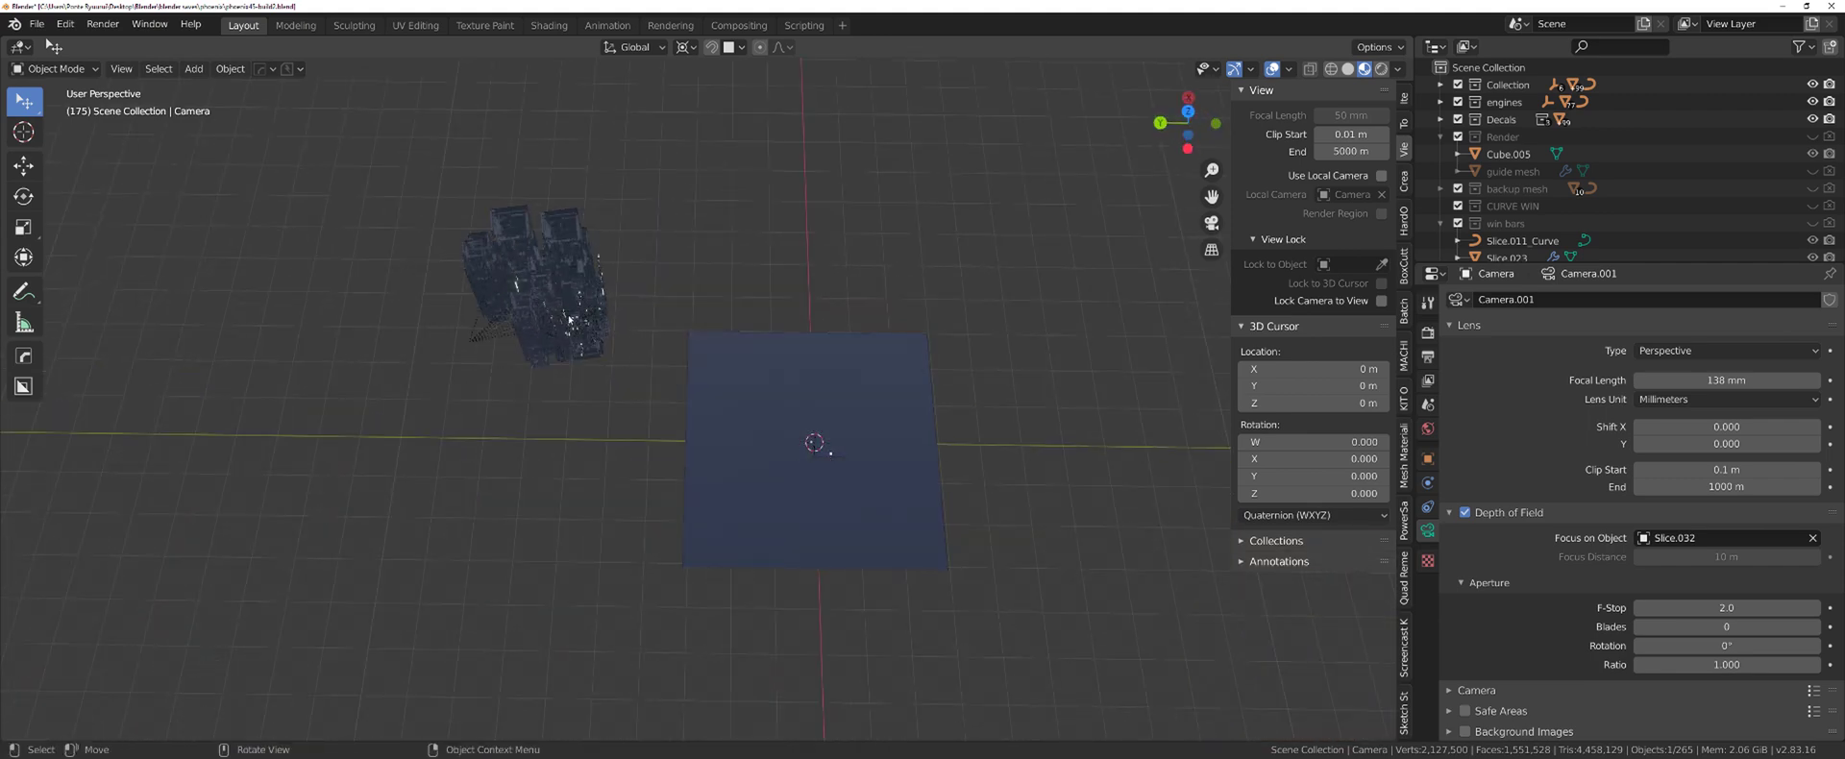
Try moving all background buildings about 321 m horizontally over the ground plane, and check the result through the camera
scroll(766, 385, "up", 3)
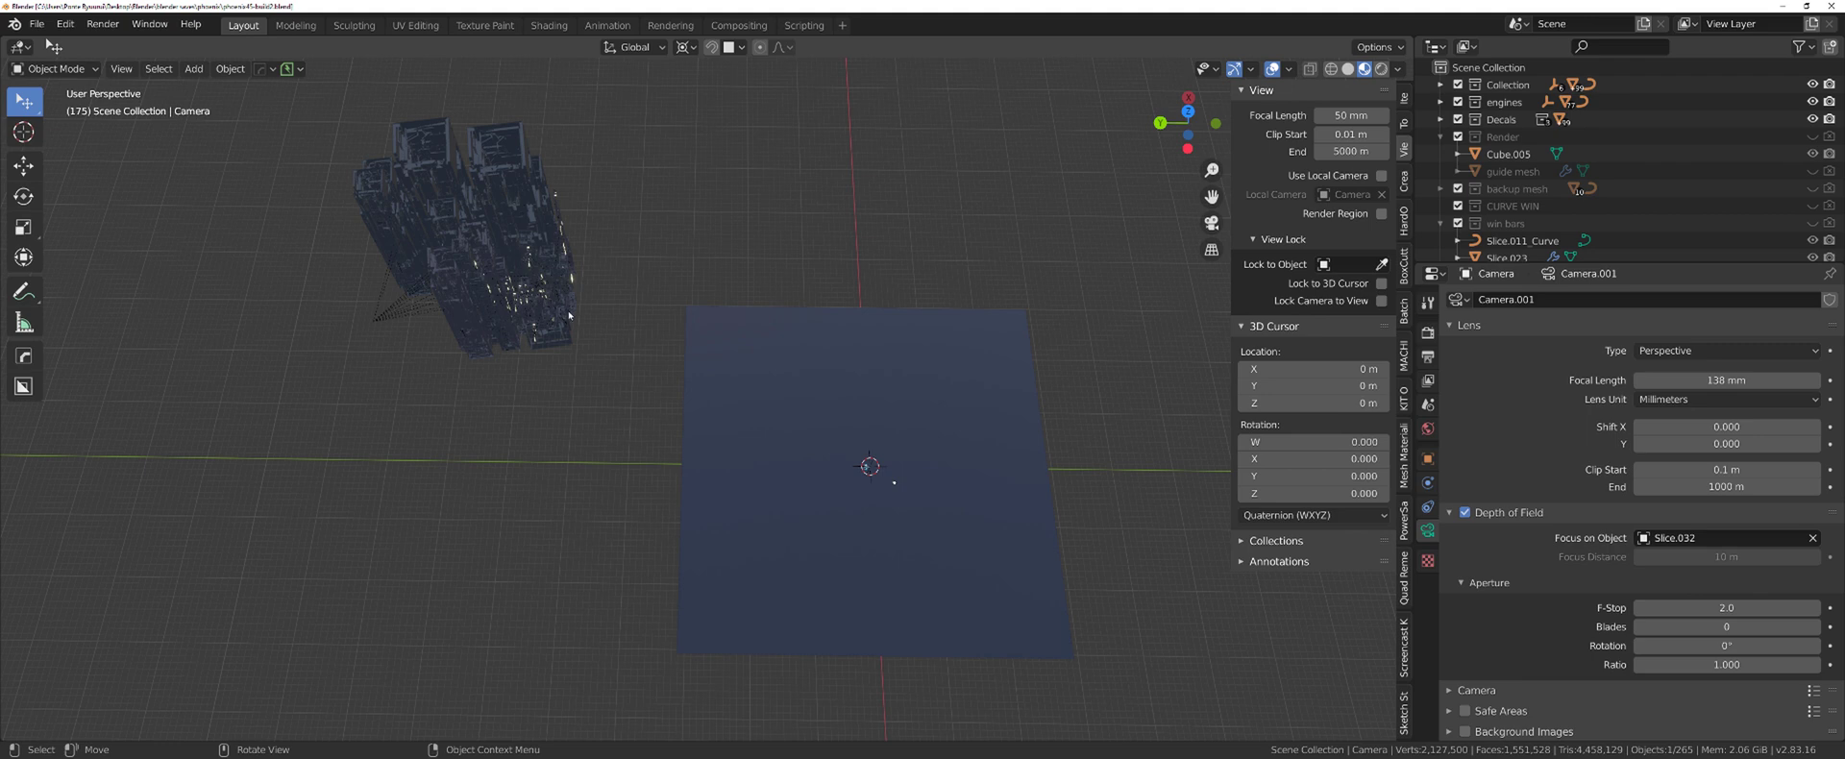
middle_click_drag(873, 442, 757, 355)
left_click(757, 355)
left_click_drag(536, 215, 775, 429)
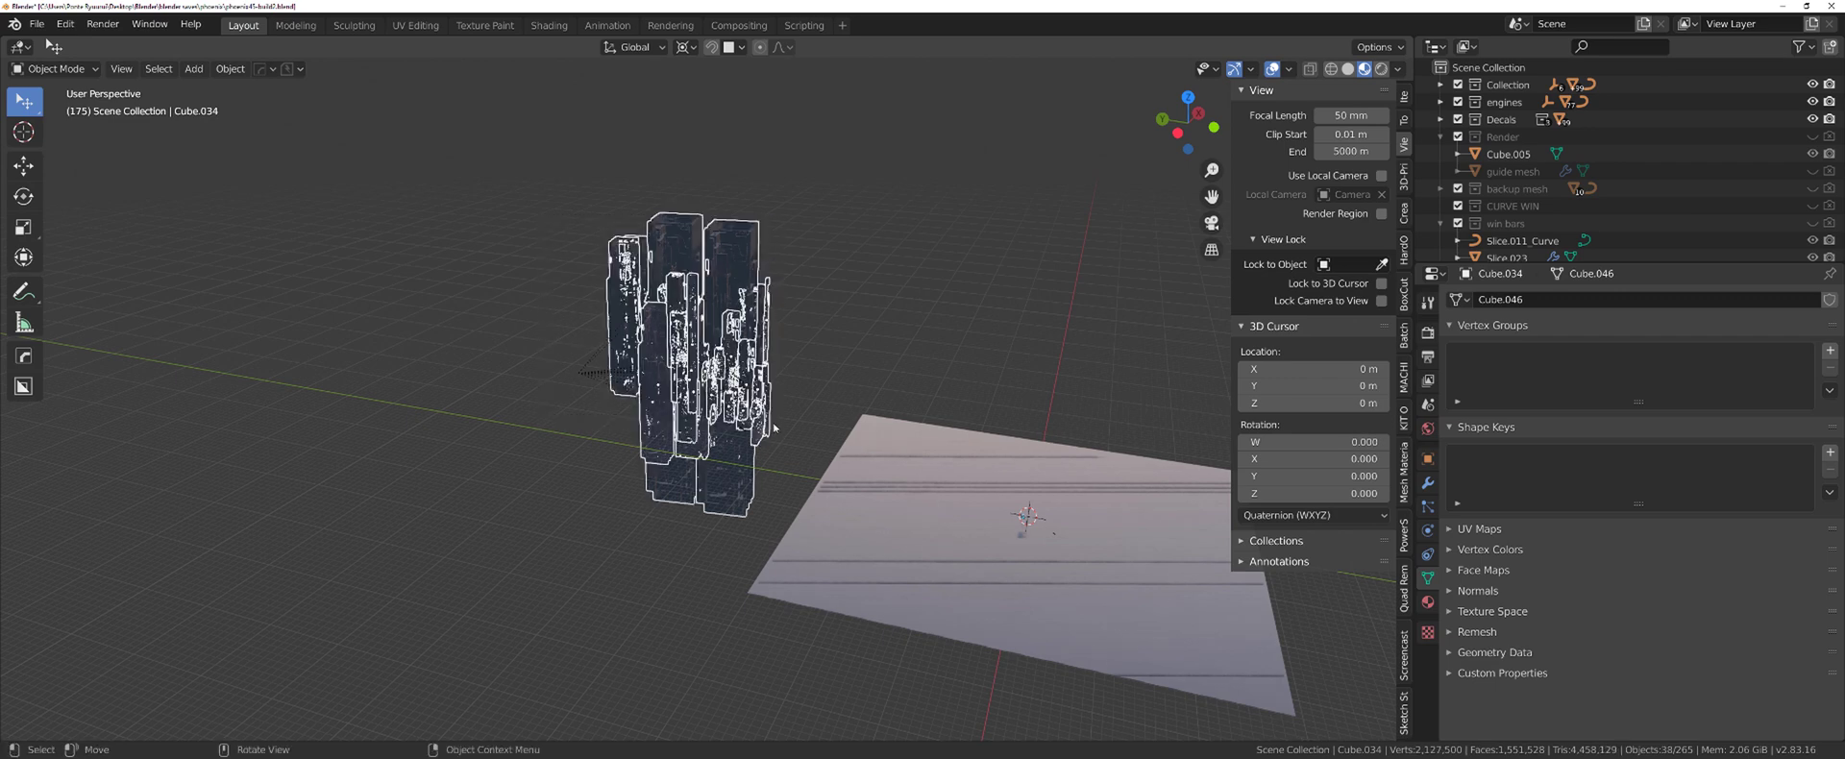
key("g")
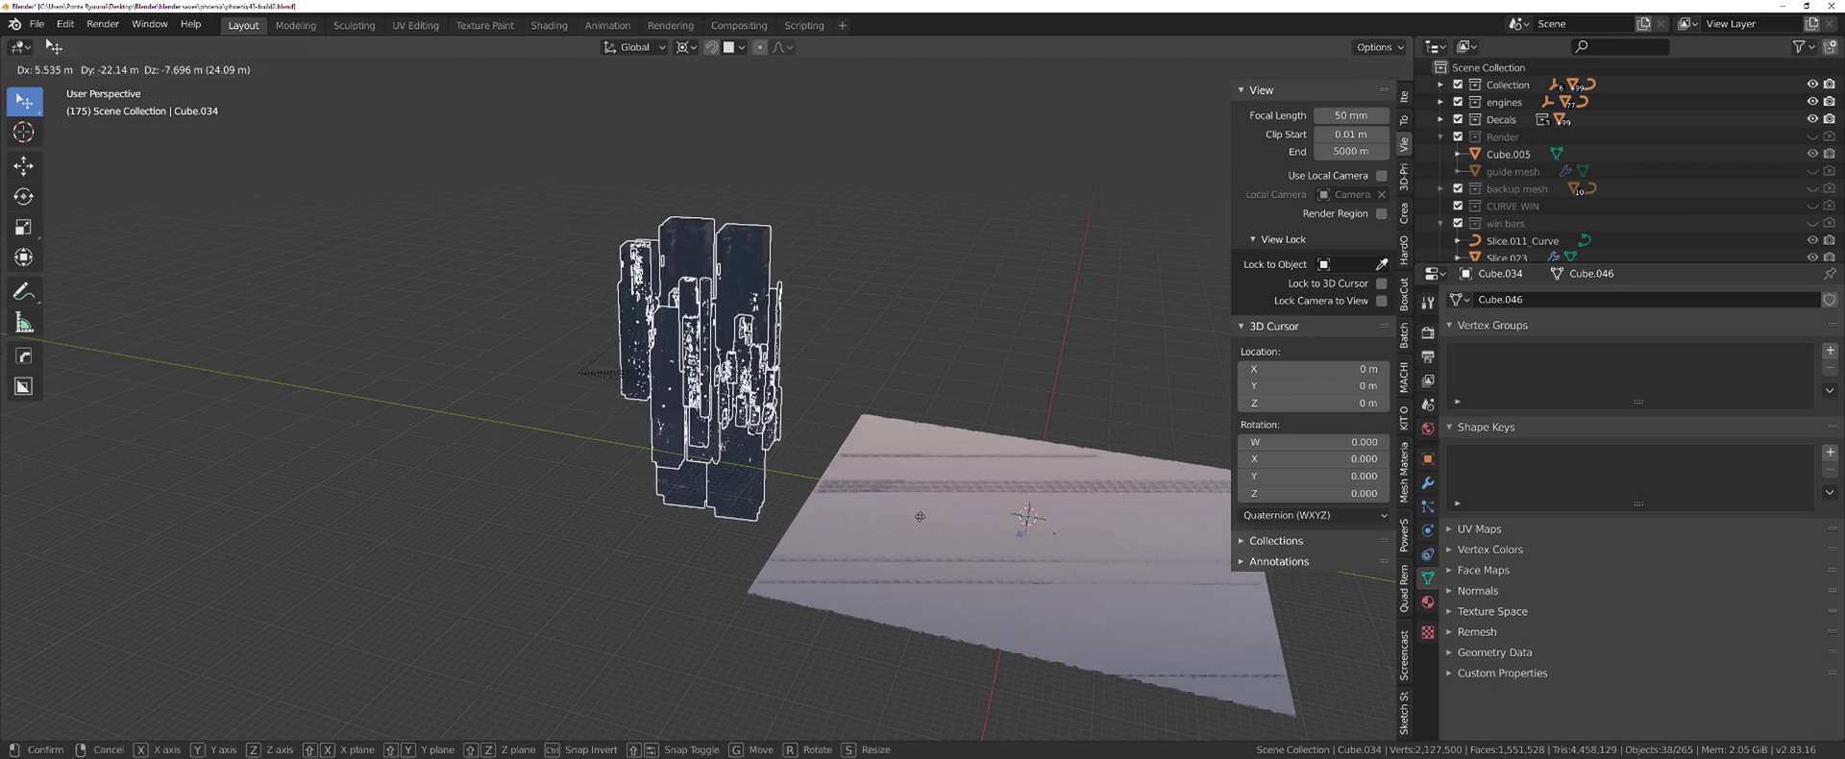
key("z")
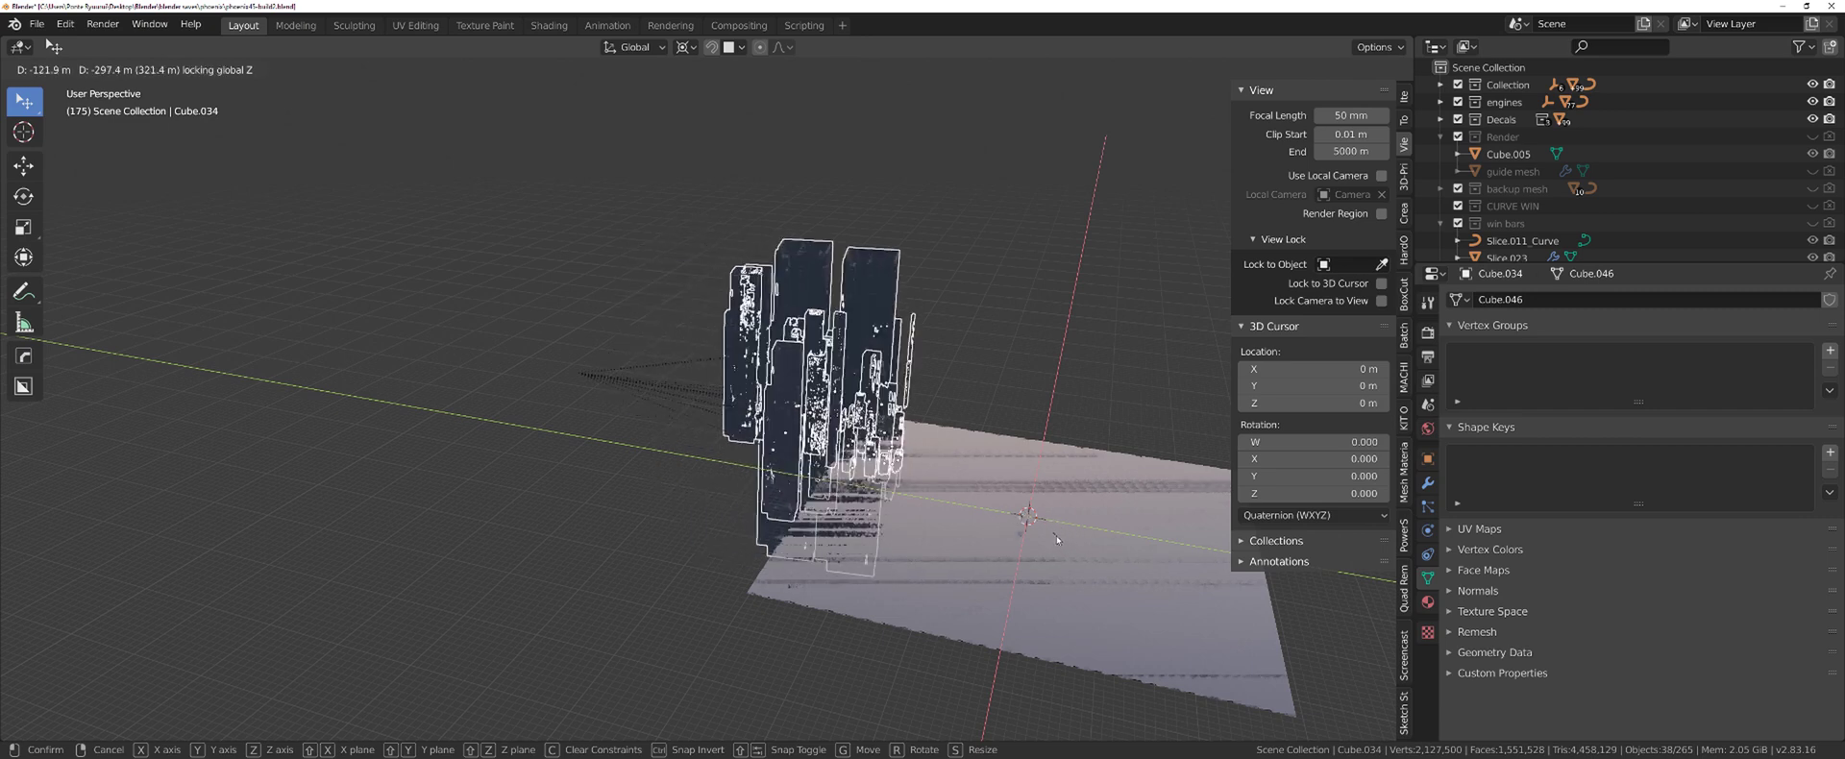
left_click(1057, 539)
left_click(1009, 514)
key("KP_0")
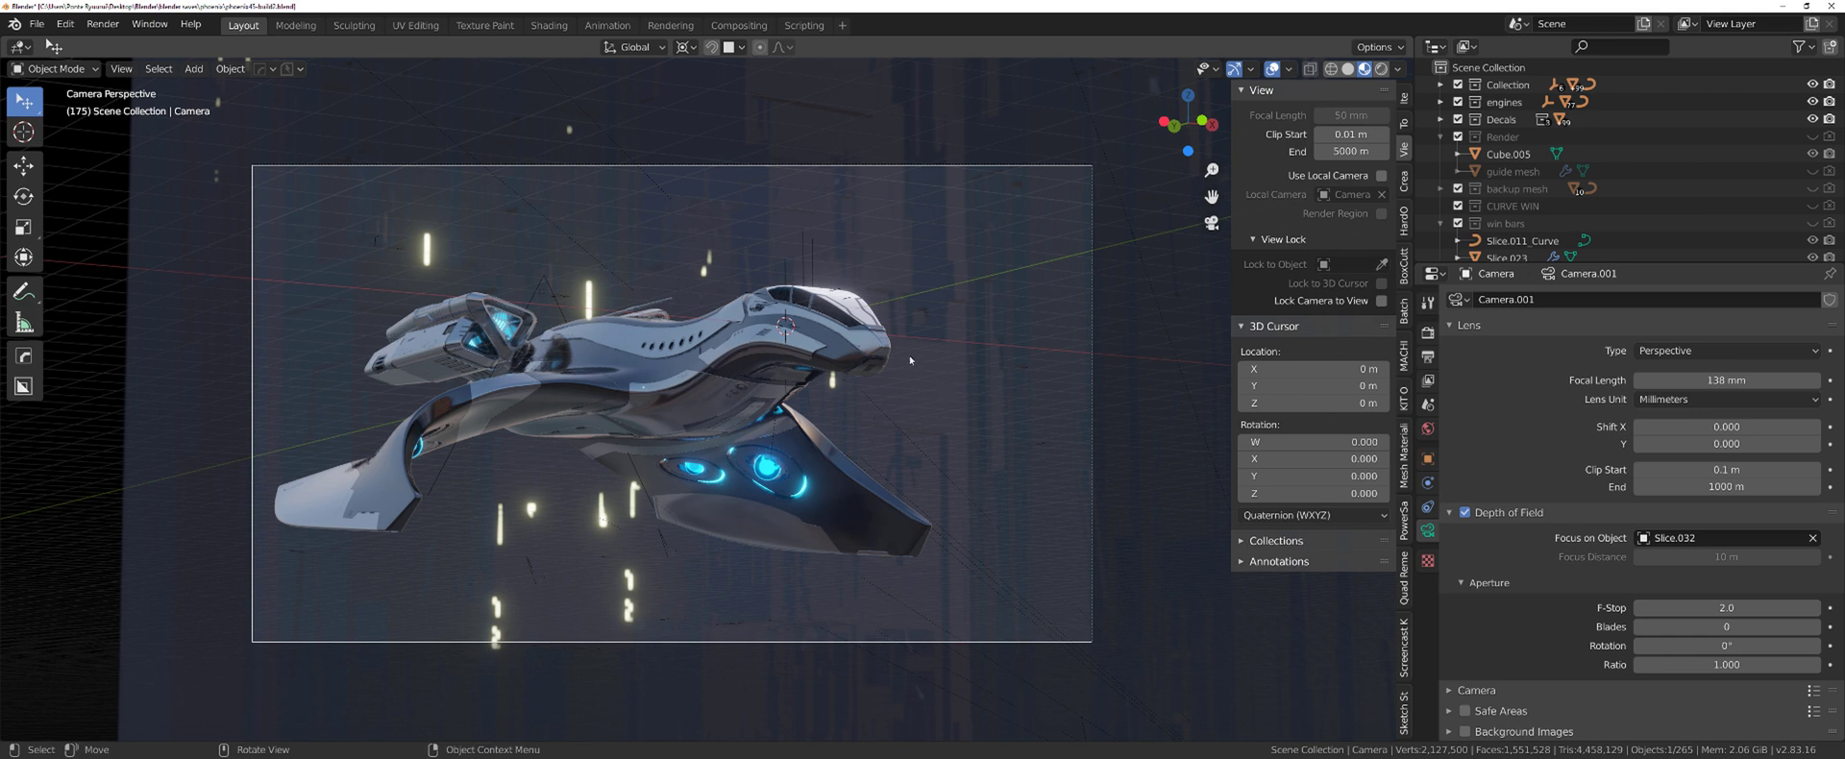
Undo the last move of the background buildings
key("ctrl")
left_click(948, 394)
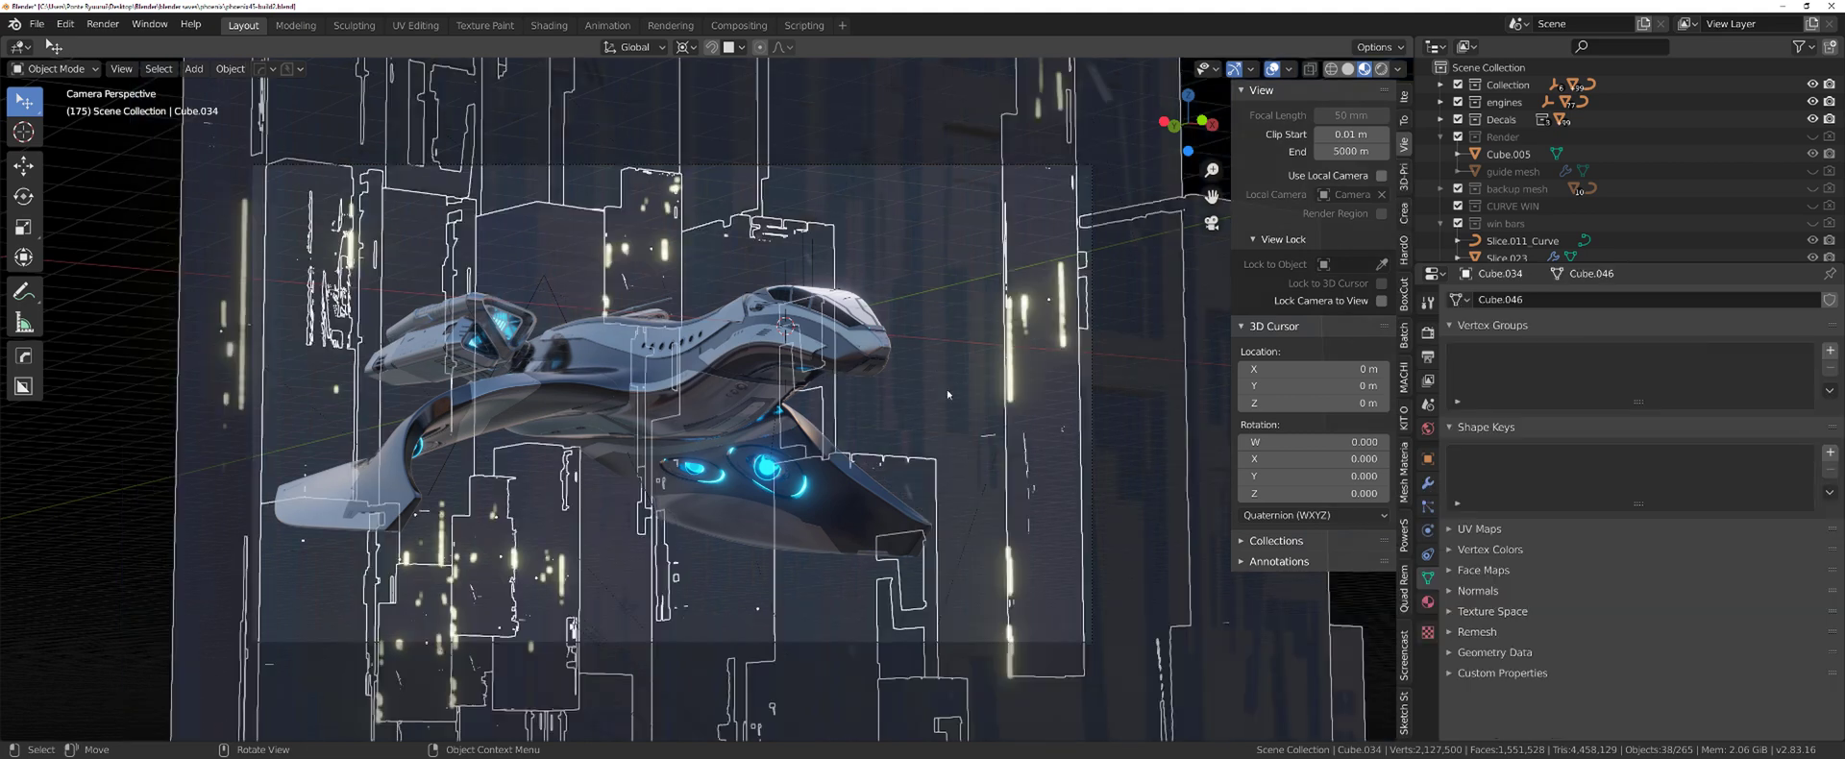
Select one background building, view it with the ground plane from above and at an angle, and save the file
left_click(977, 415)
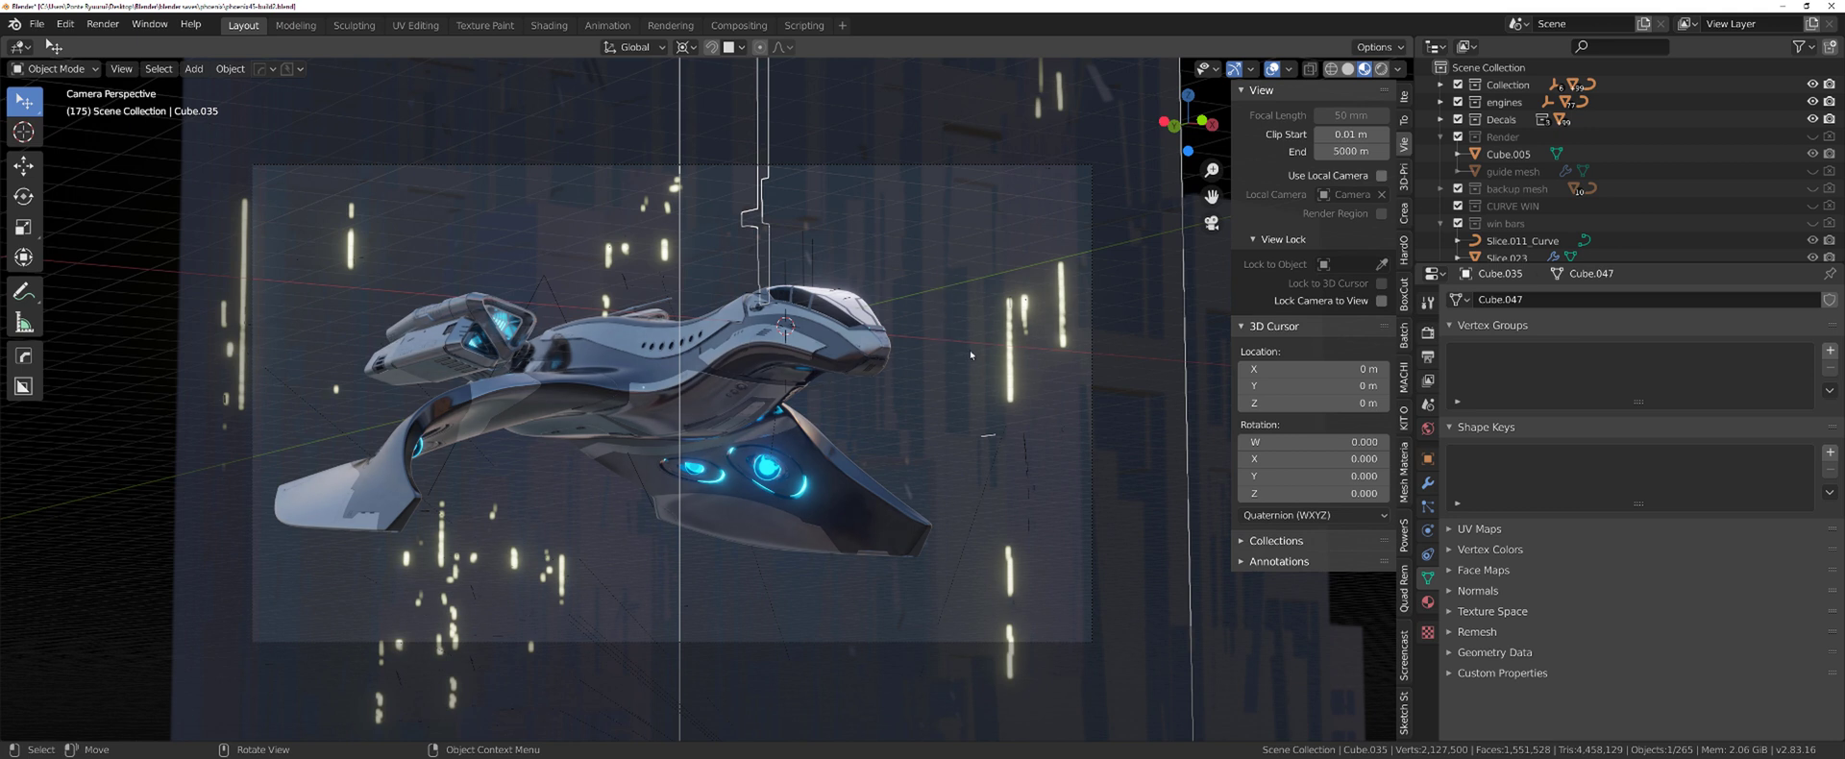
key("KP_7")
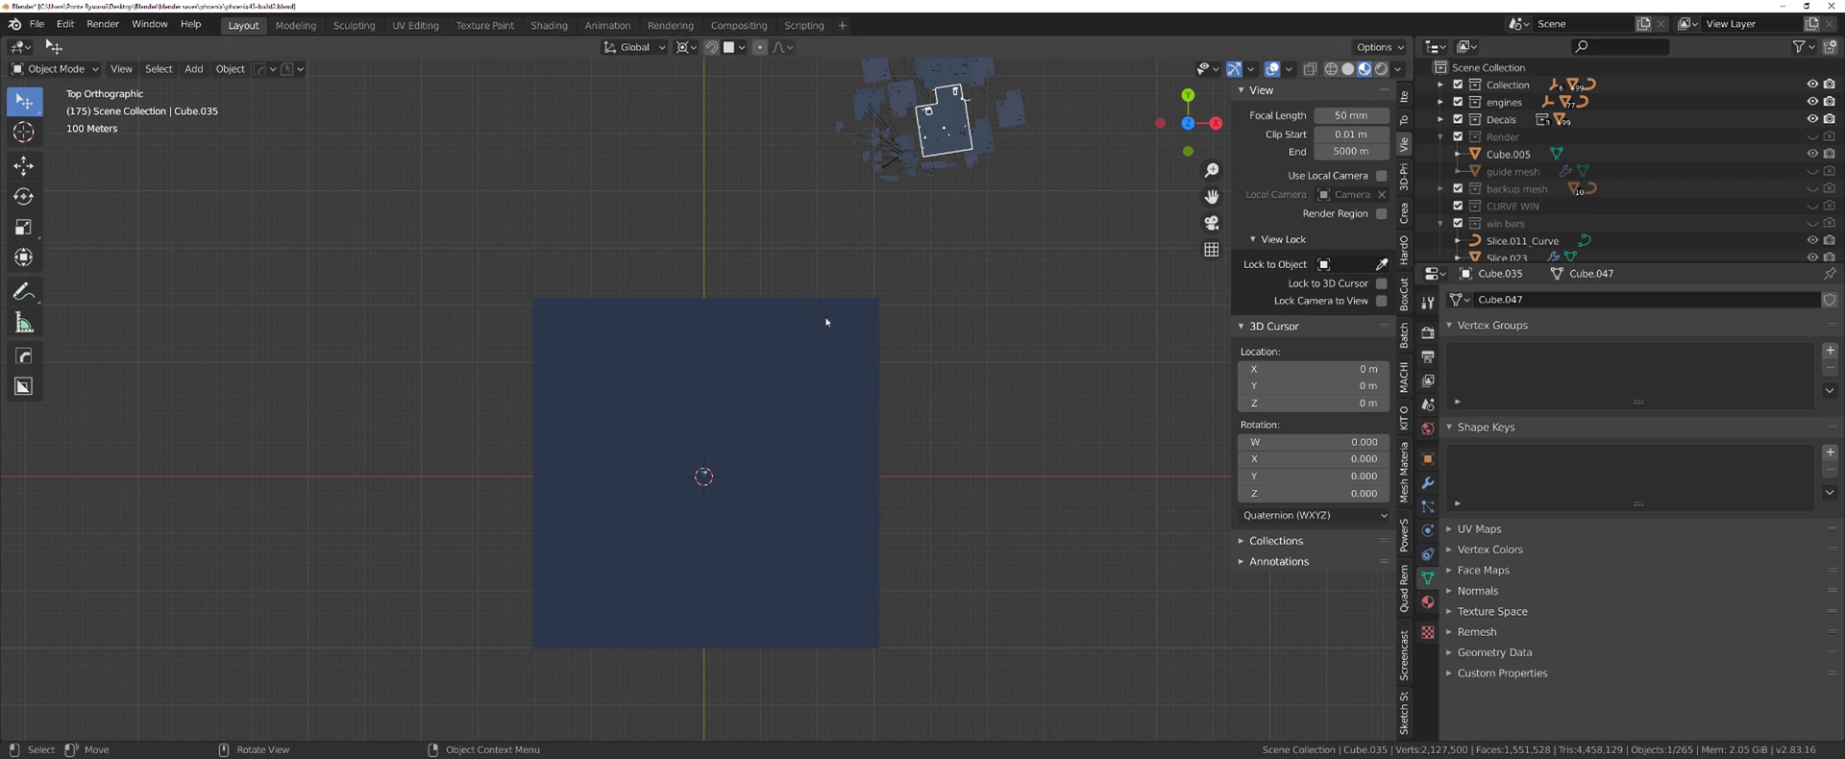
middle_click_drag(778, 385, 730, 384)
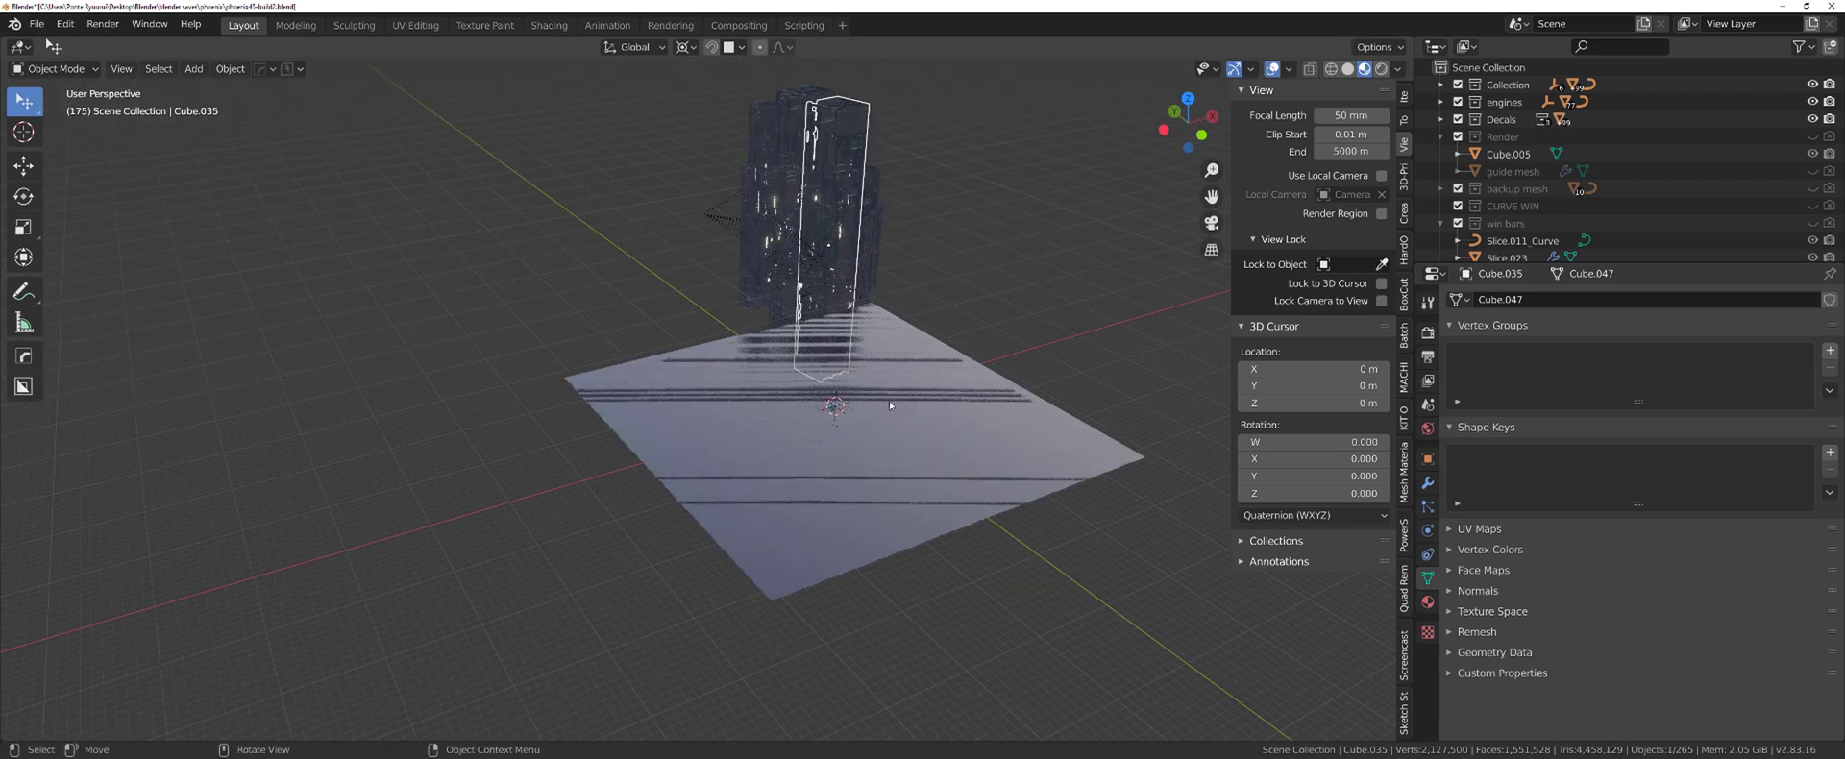
scroll(684, 401, "up", 4)
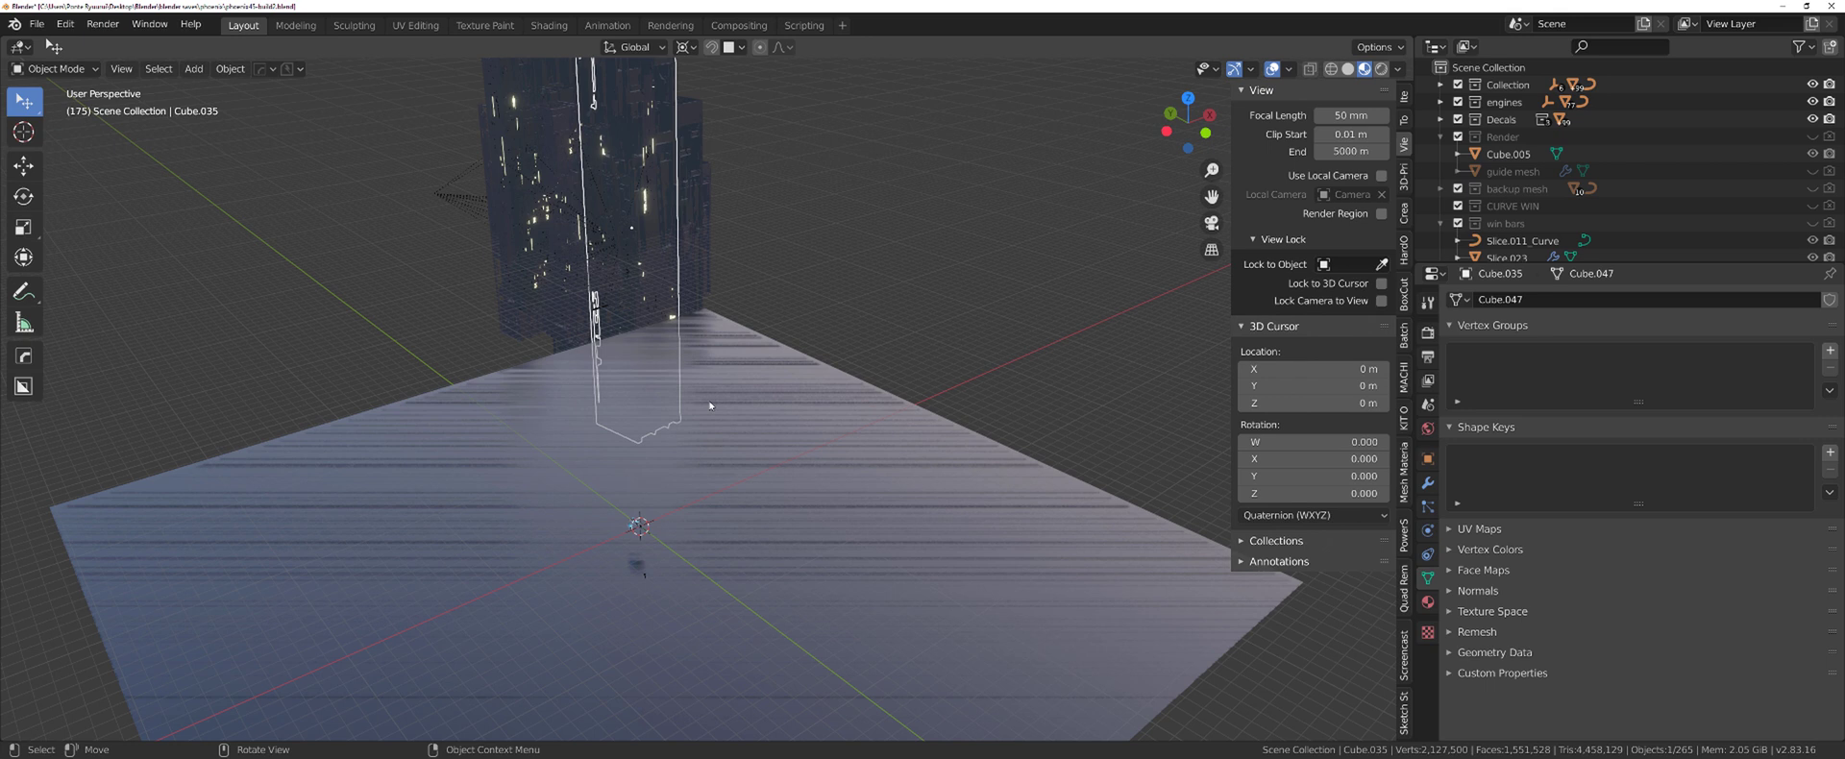
key("ctrl+s")
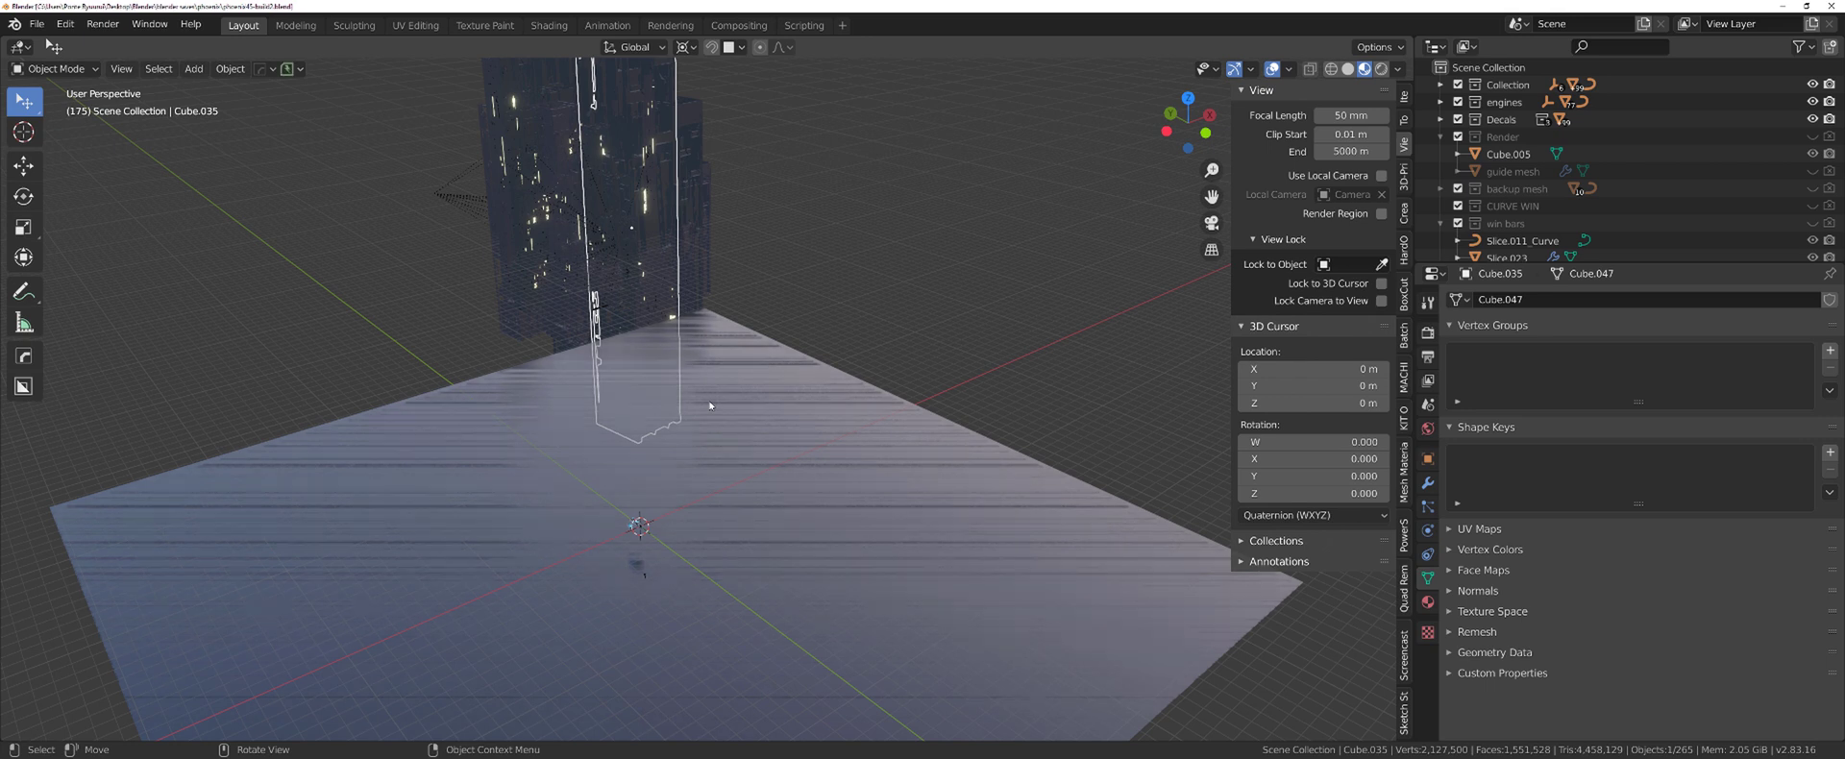